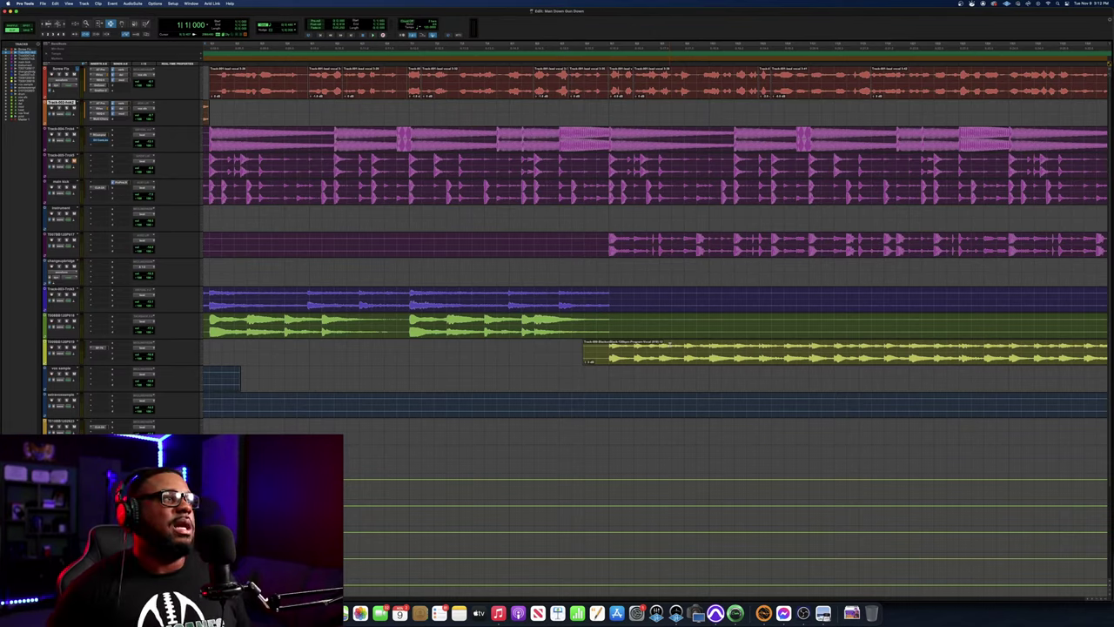
Look over the session's tracks around the start of the song, including the aux and lower tracks
scroll(669, 345, "left", 10)
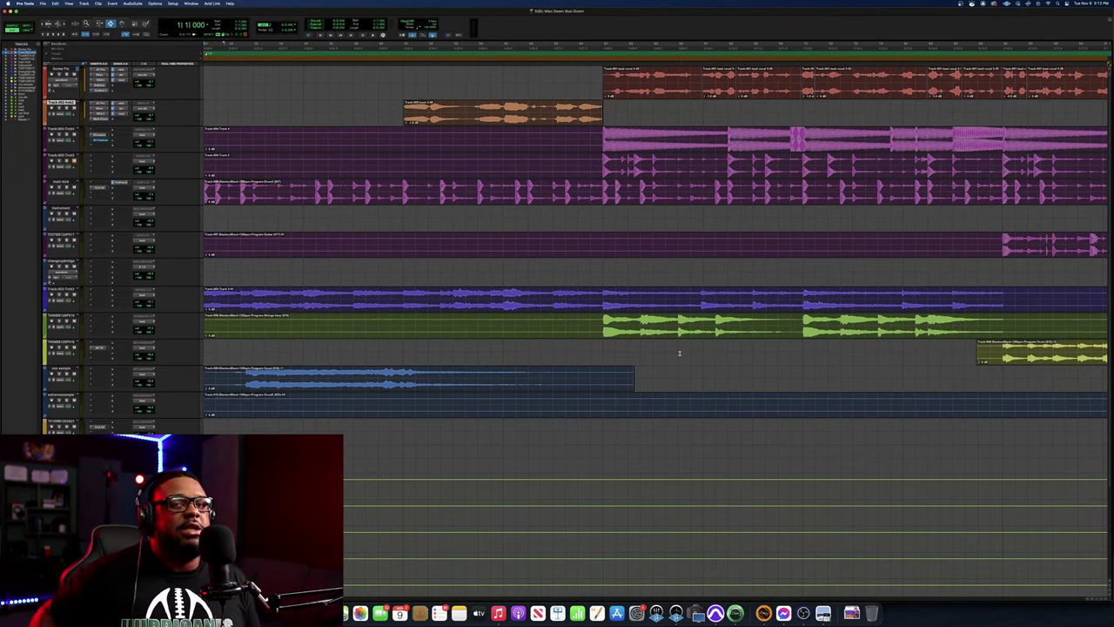
scroll(683, 348, "down", 5)
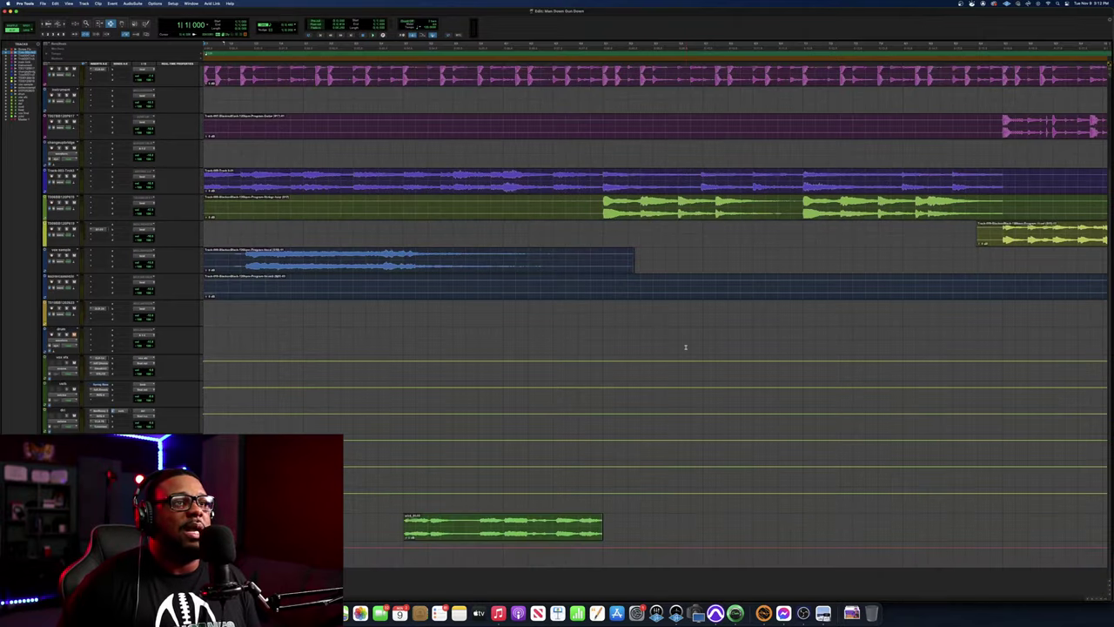
scroll(685, 346, "up", 5)
scroll(685, 347, "down", 5)
scroll(685, 347, "up", 5)
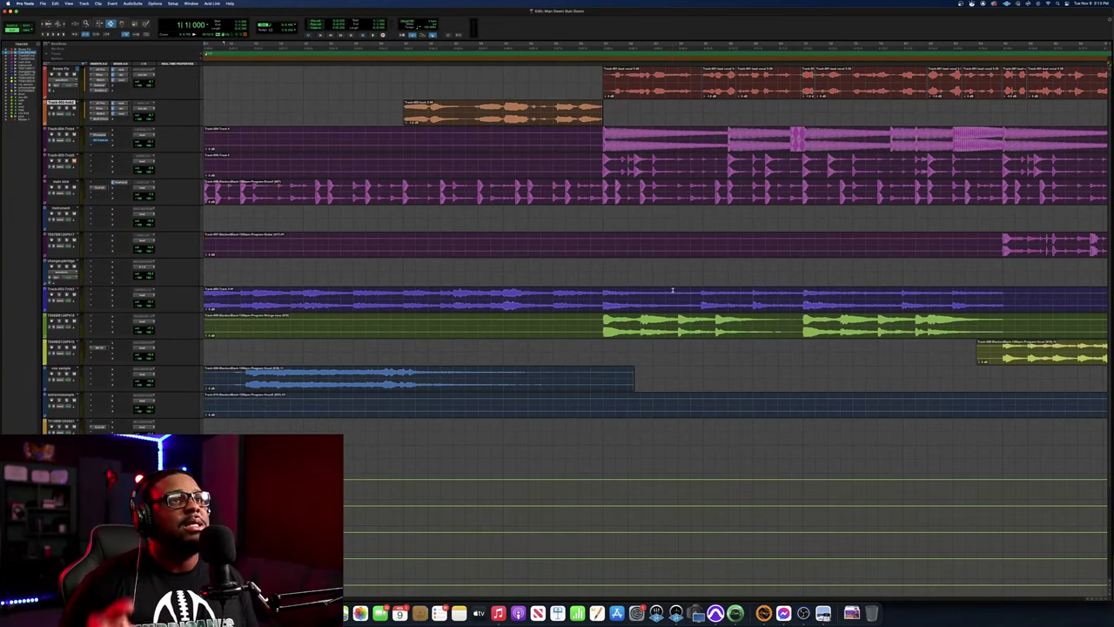
Play the song from bar 1 through about bar 37, following the playhead across the arrangement
key("space")
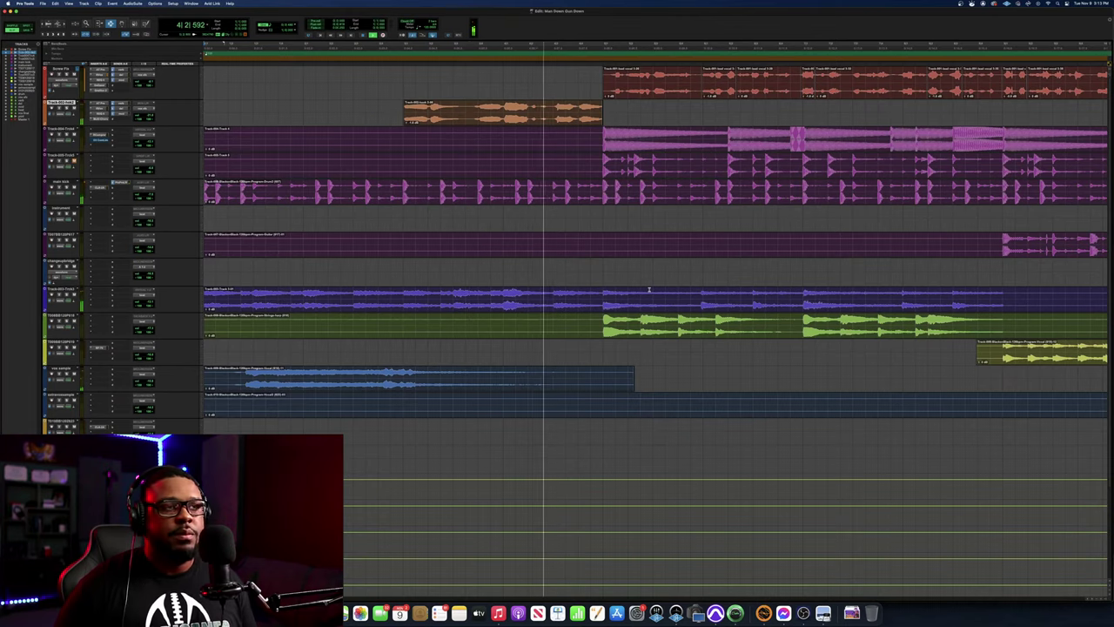
scroll(649, 290, "right", 5)
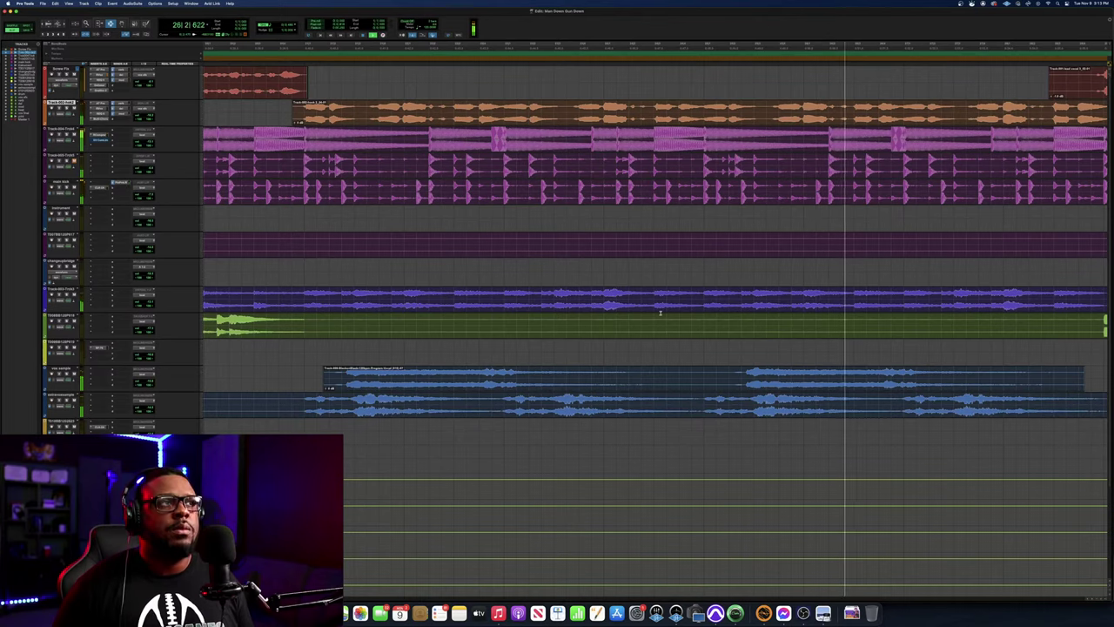
scroll(661, 314, "left", 1)
scroll(661, 313, "right", 5)
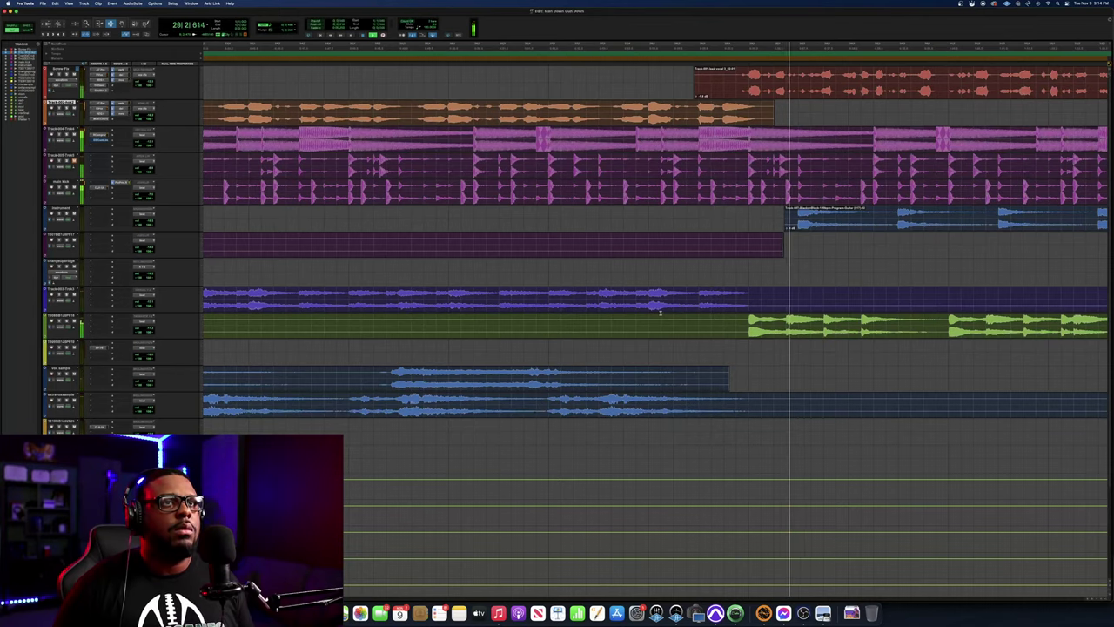
scroll(661, 314, "right", 3)
scroll(661, 314, "right", 2)
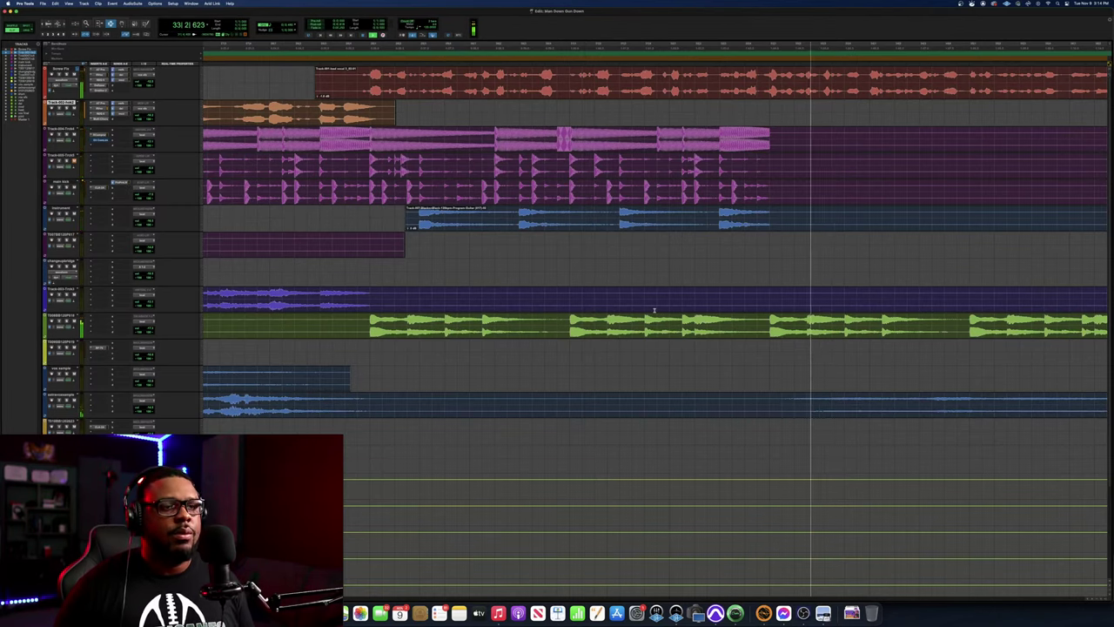
scroll(654, 310, "right", 1)
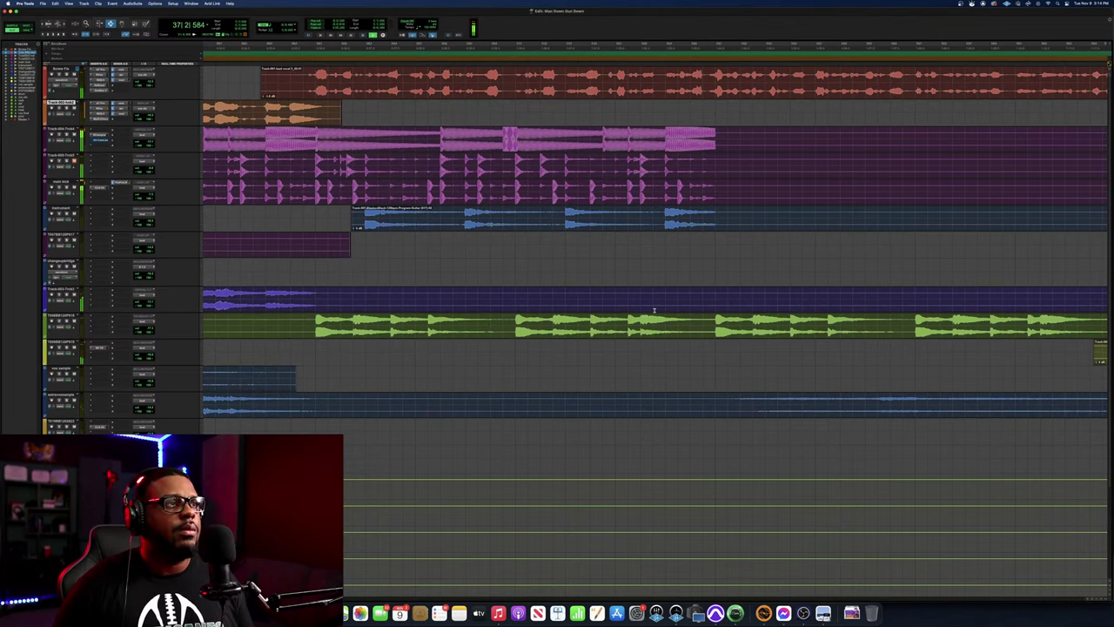
key("space")
Review the vocal and instrument arrangement across the song's sections without playback
scroll(655, 311, "left", 20)
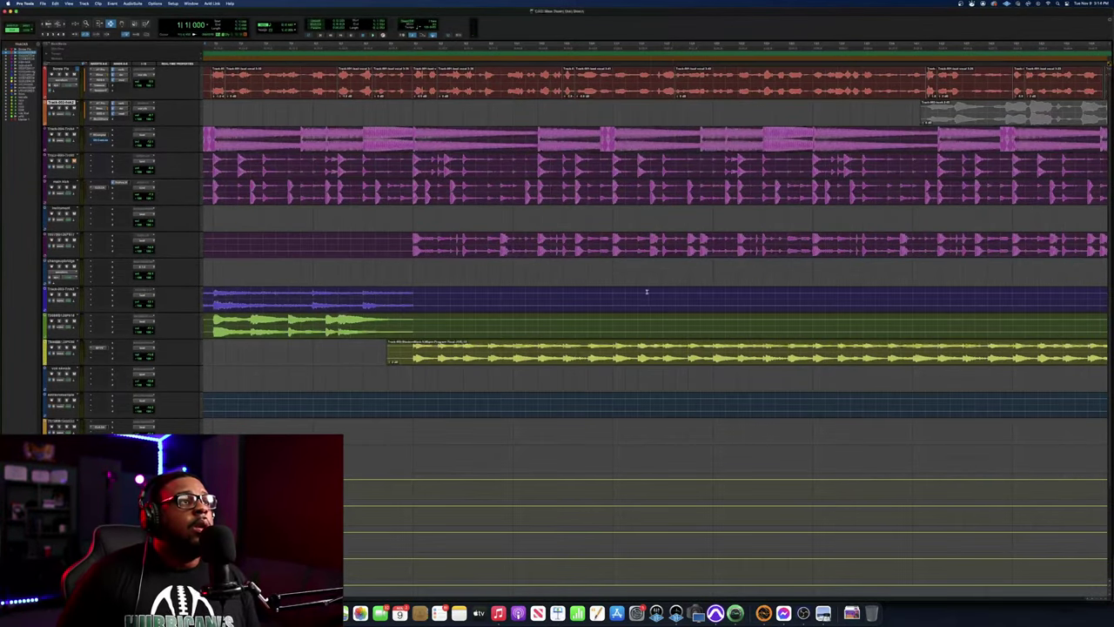
scroll(490, 248, "right", 15)
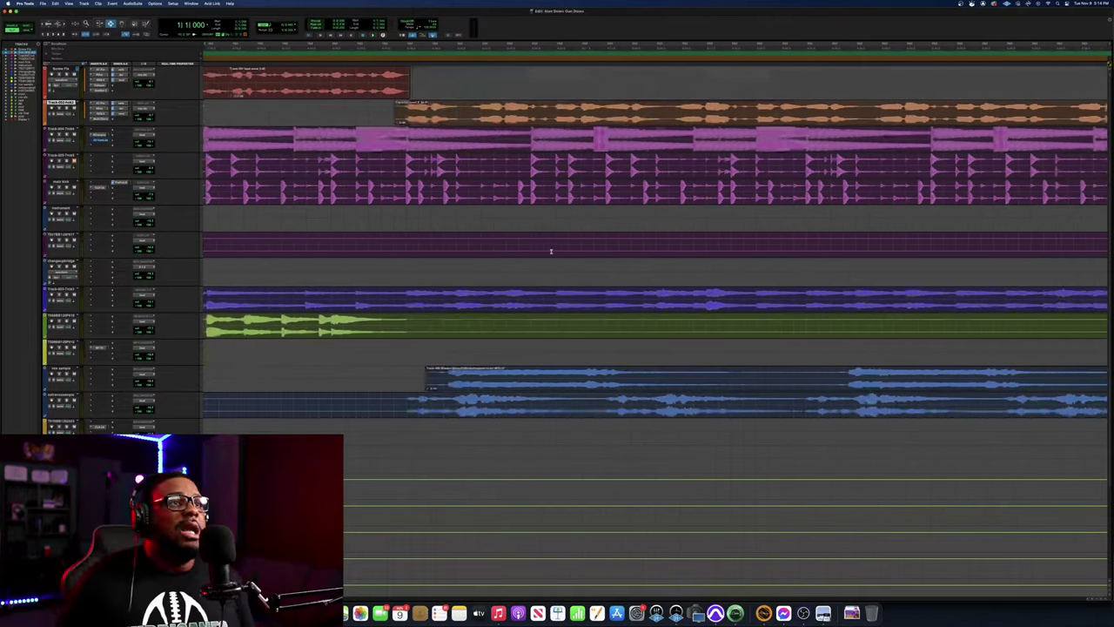
scroll(551, 251, "right", 15)
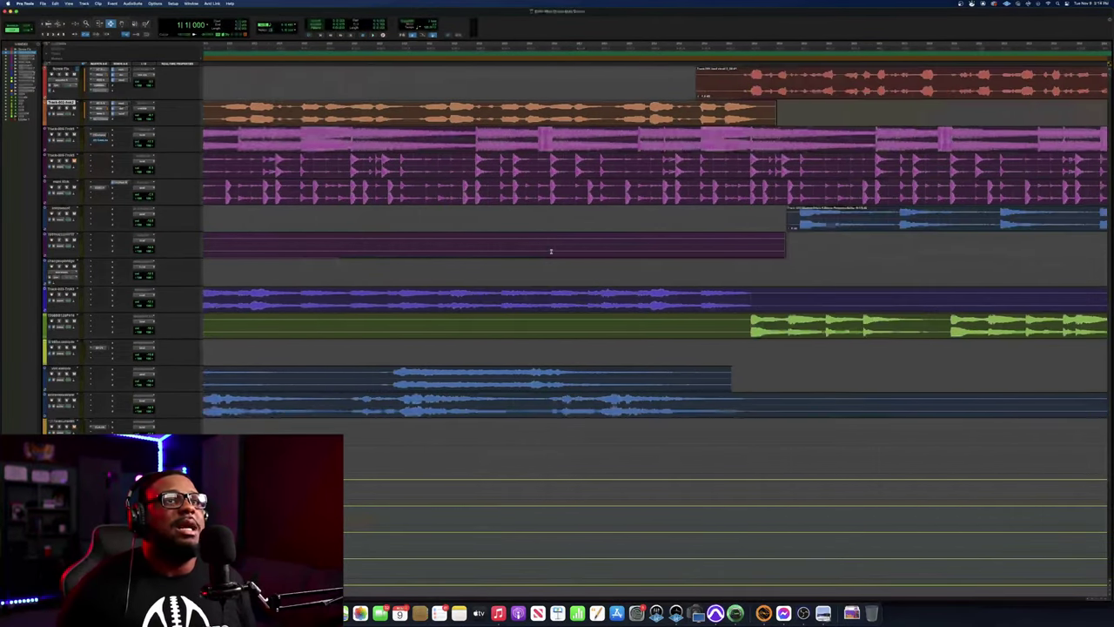
scroll(558, 246, "right", 15)
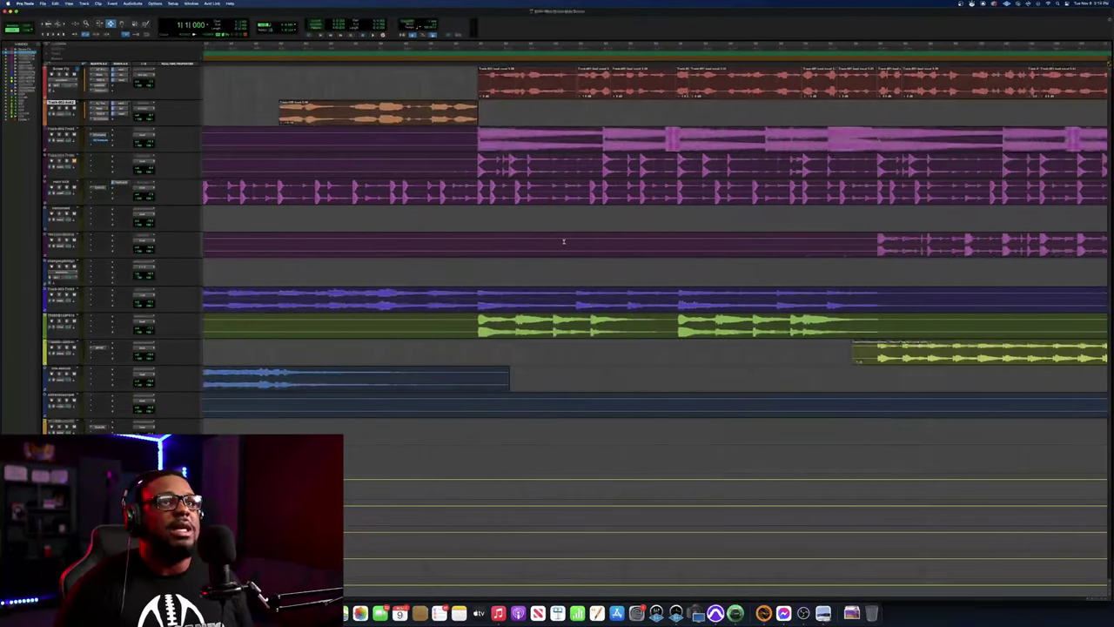
scroll(563, 241, "right", 2)
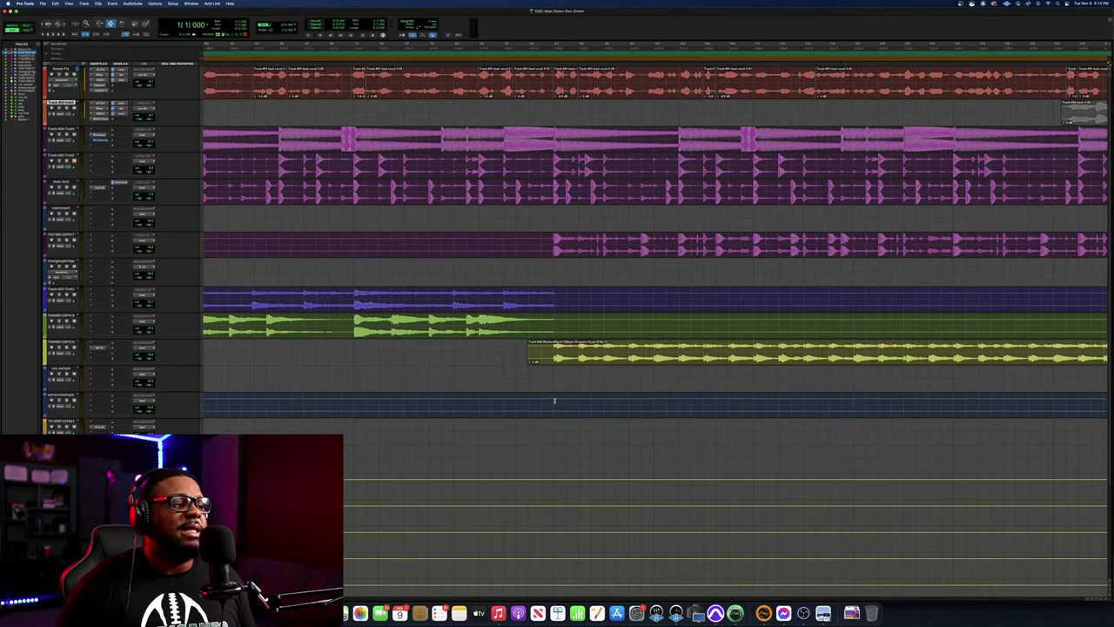
Switch to OBS, enlarge the webcam overlay to nearly half the canvas width, and return to Pro Tools
left_click(802, 613)
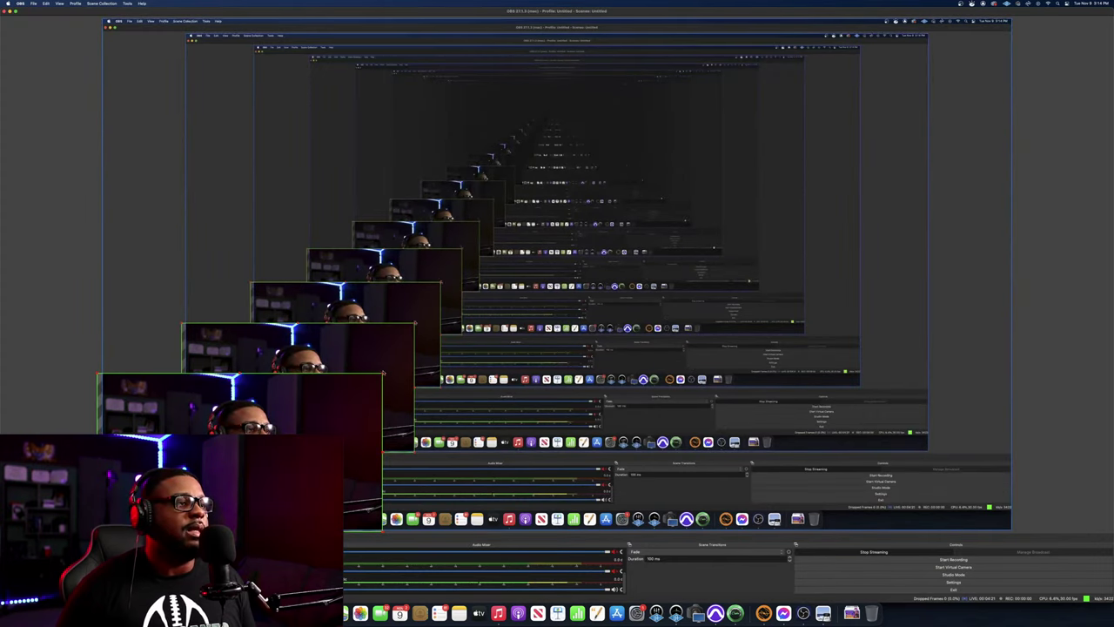
left_click_drag(383, 374, 510, 302)
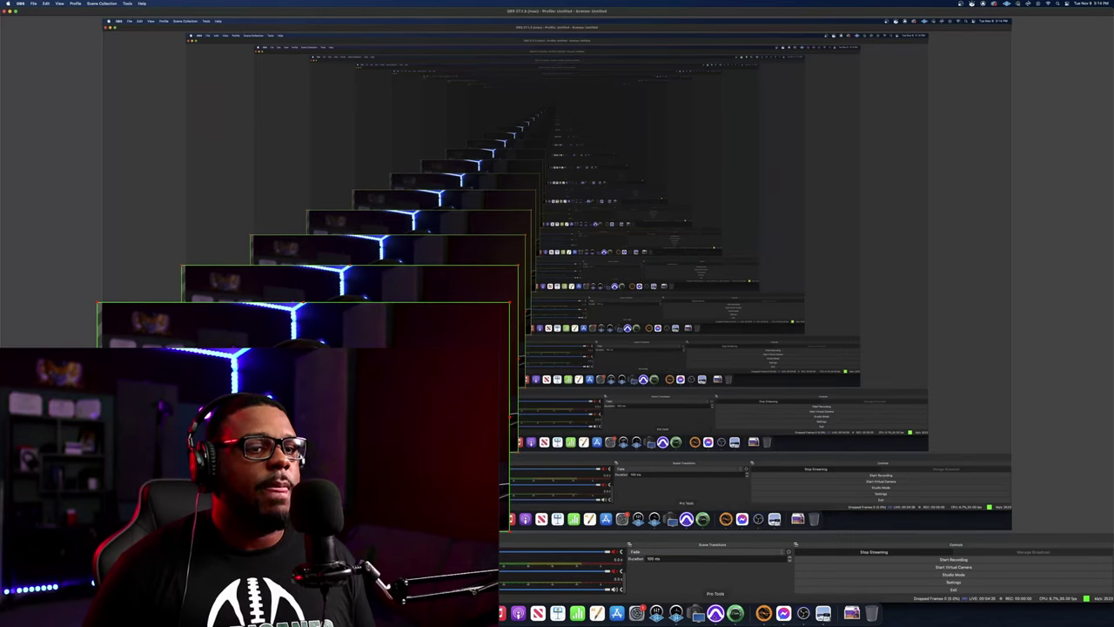
left_click(715, 613)
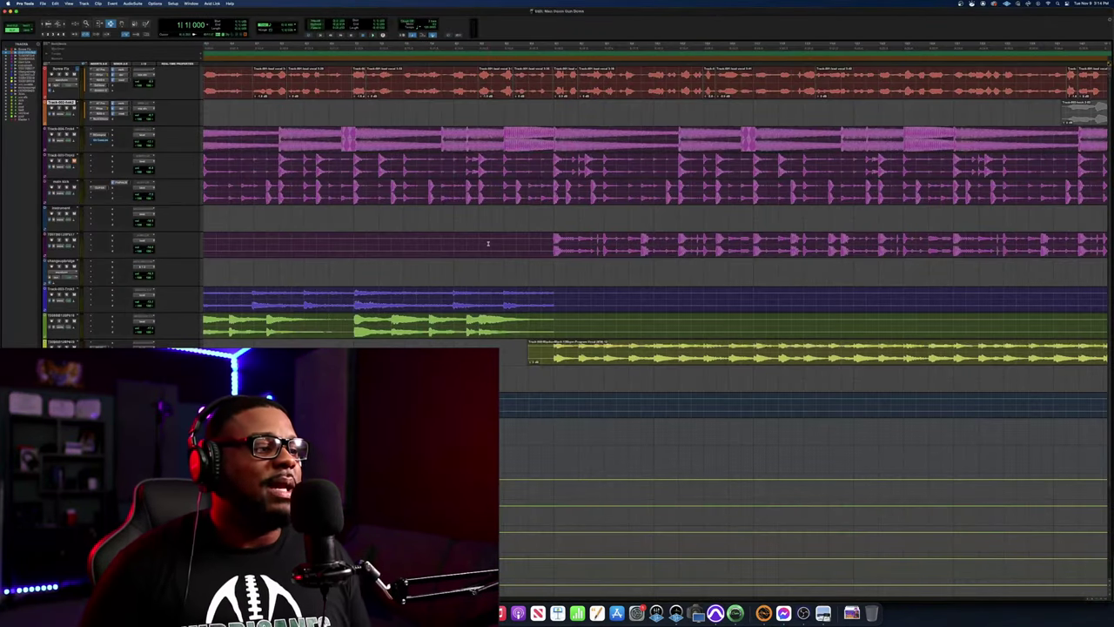
Find the lead vocal clip that begins near bar 28 and audition it from there to about bar 30
scroll(461, 226, "left", 5)
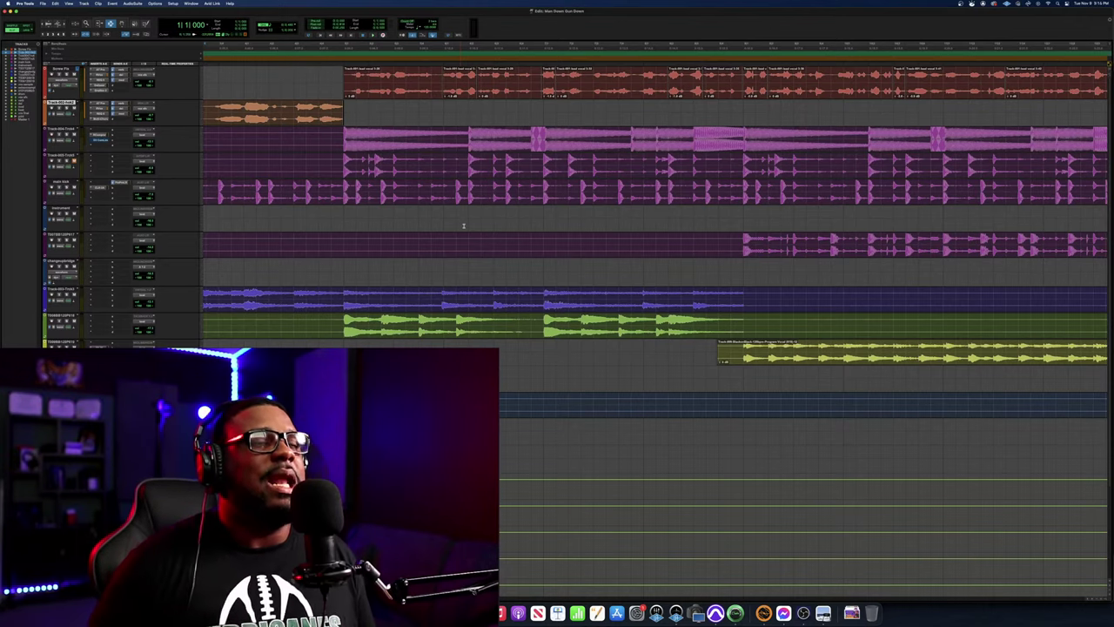
scroll(482, 217, "right", 6)
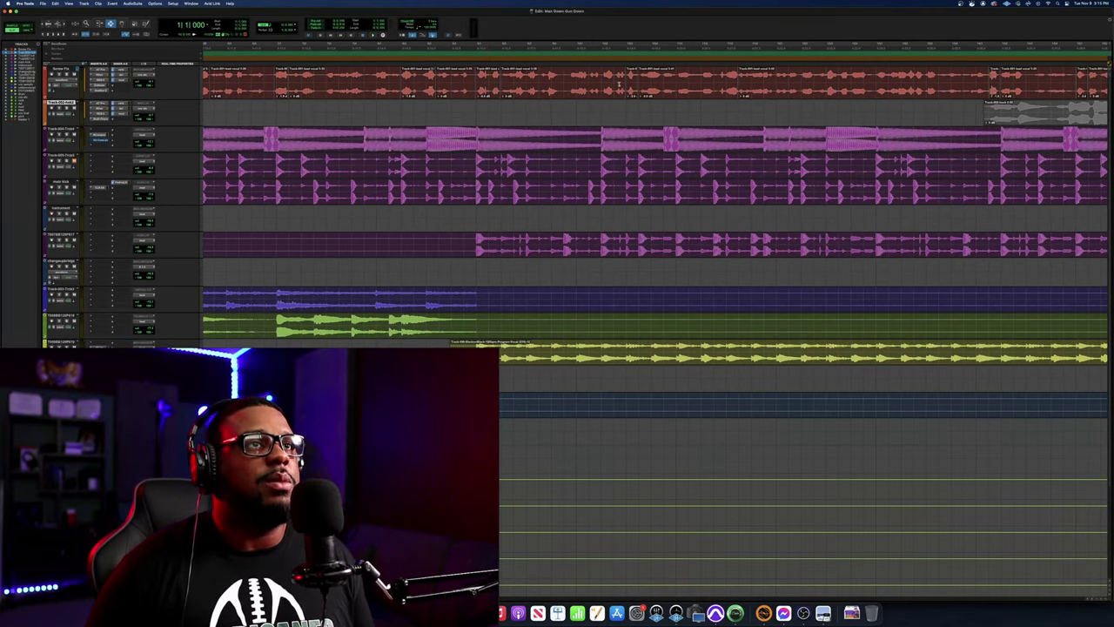
scroll(618, 86, "right", 2)
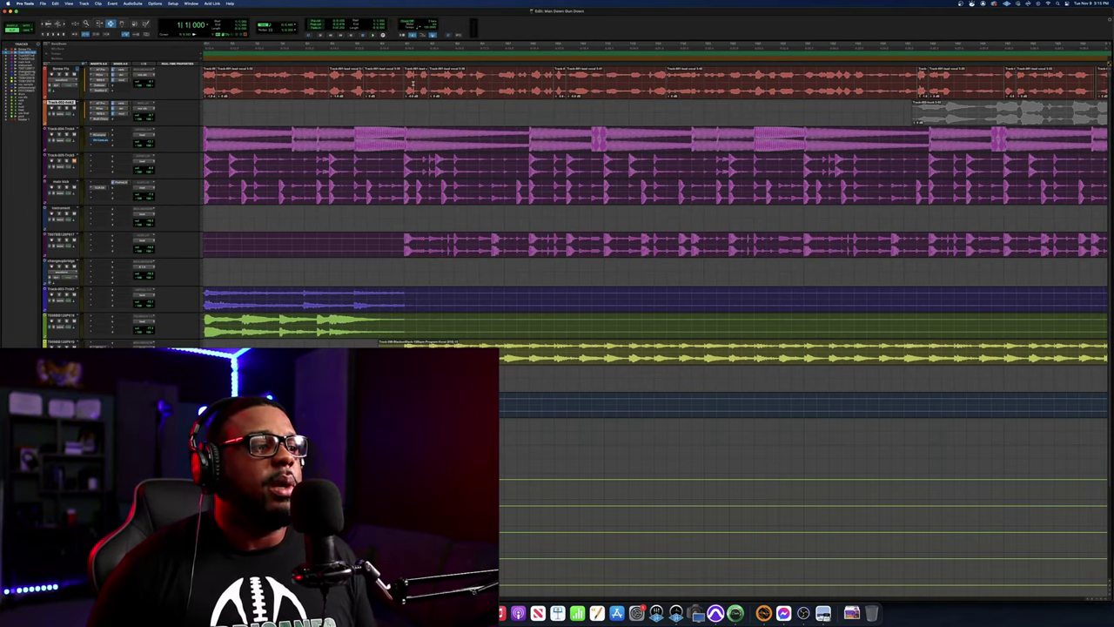
scroll(472, 85, "right", 8)
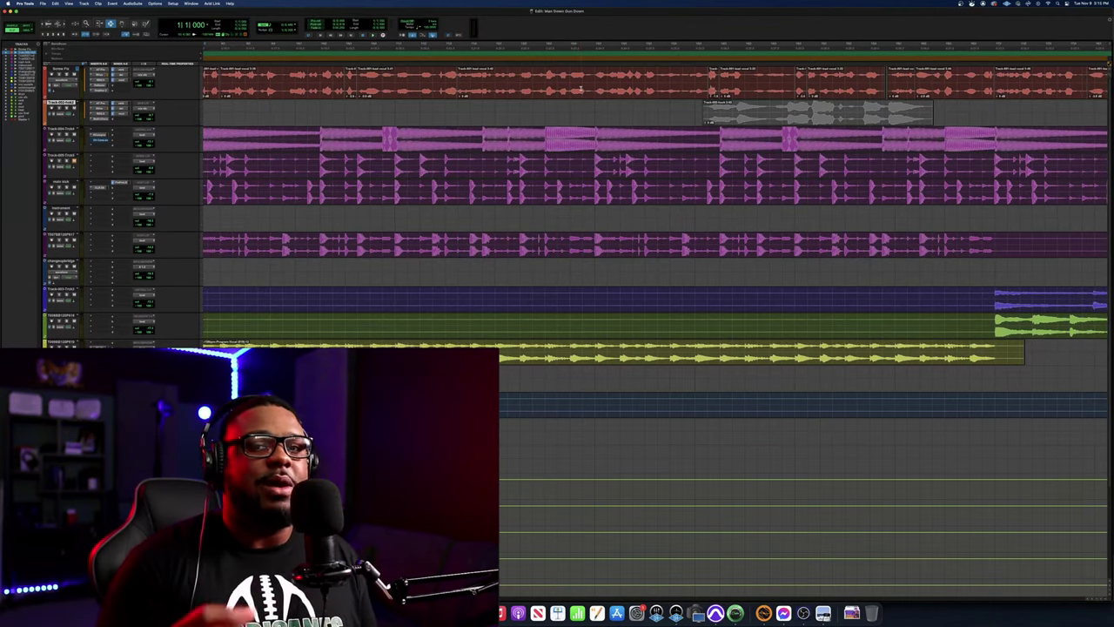
scroll(581, 87, "right", 8)
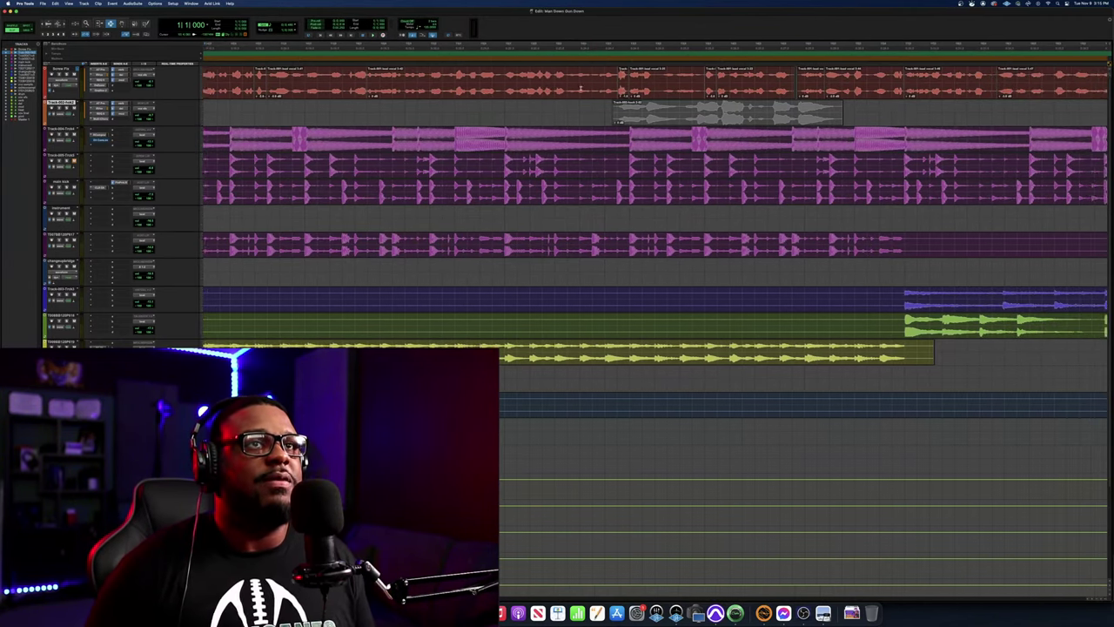
scroll(580, 87, "right", 10)
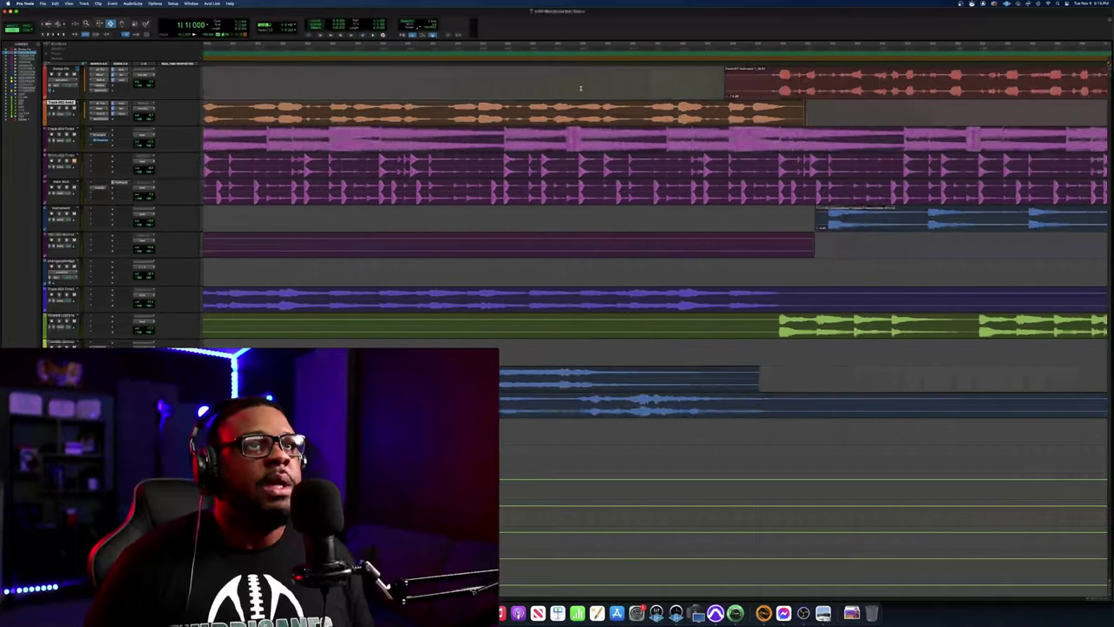
left_click(430, 46)
scroll(453, 70, "right", 2)
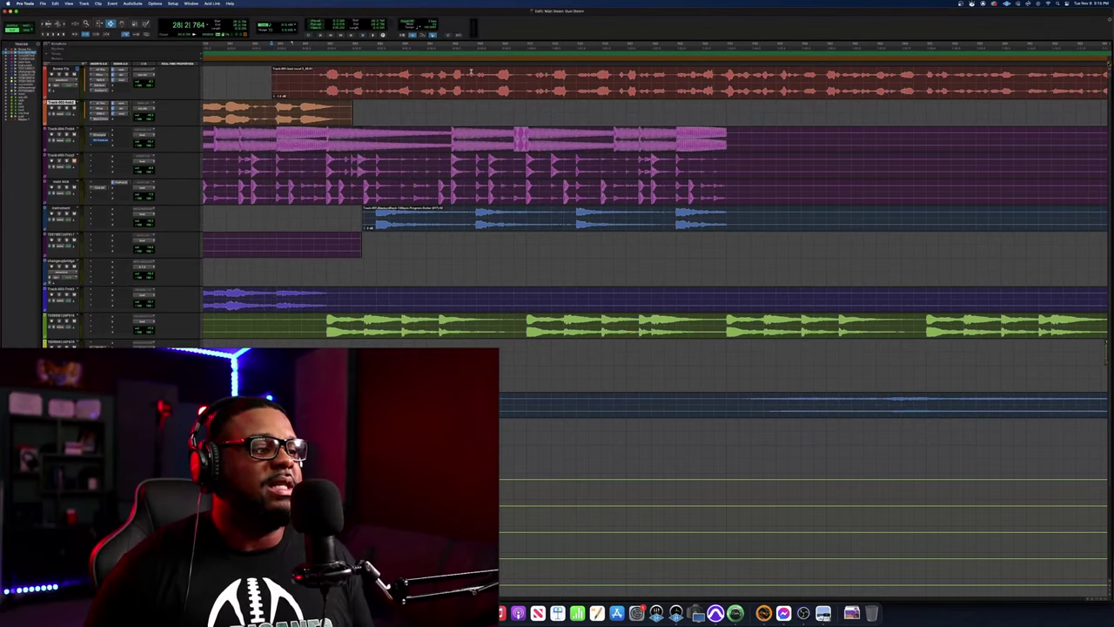
key("space")
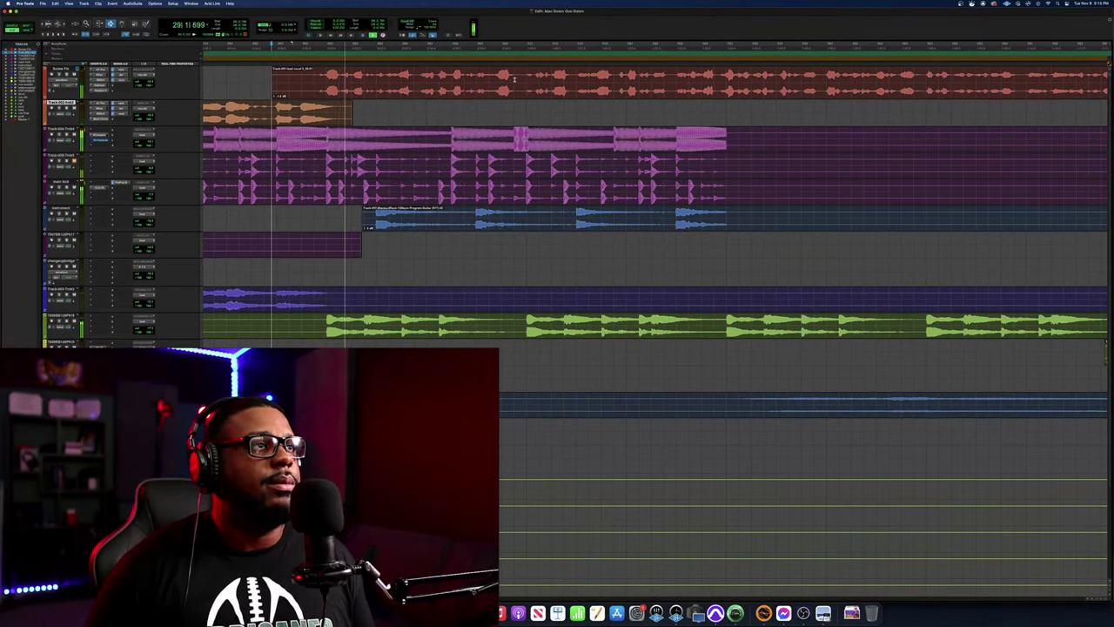
scroll(518, 81, "right", 1)
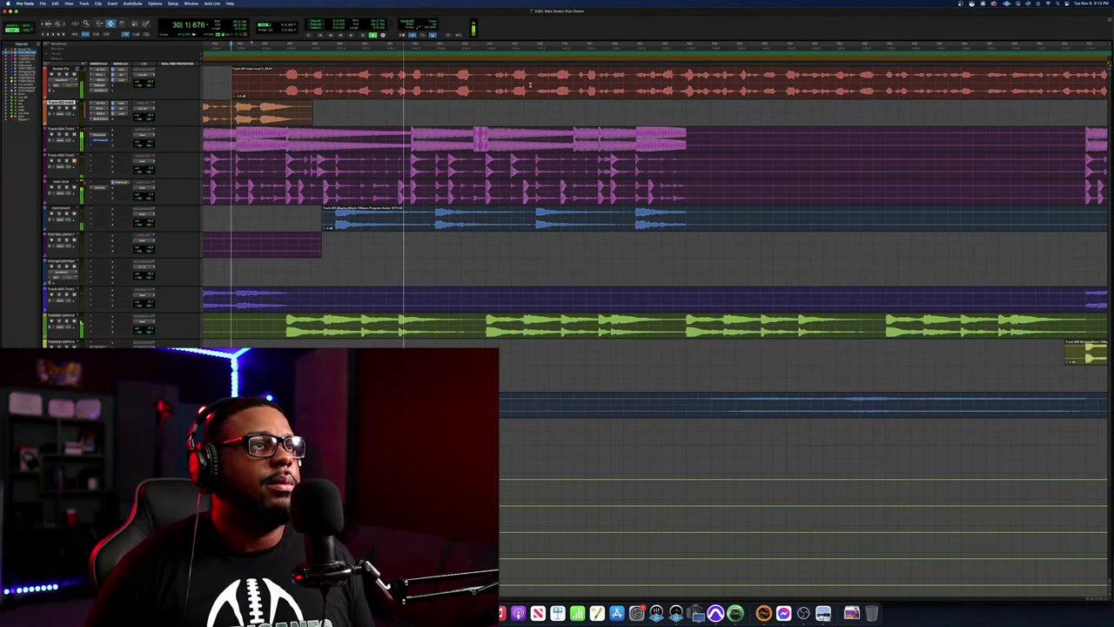
key("space")
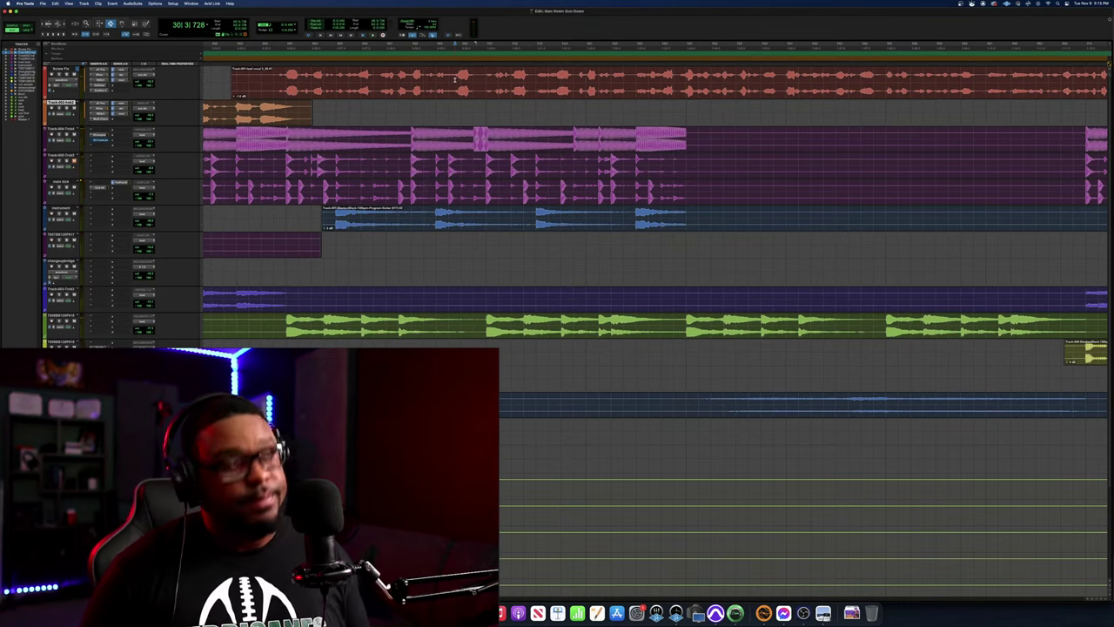
Separate short sections of the lead vocal near bars 29, 30 and 31 into their own clips, auditioning from about bar 28
key("super+bracketright")
key("super+bracketright")
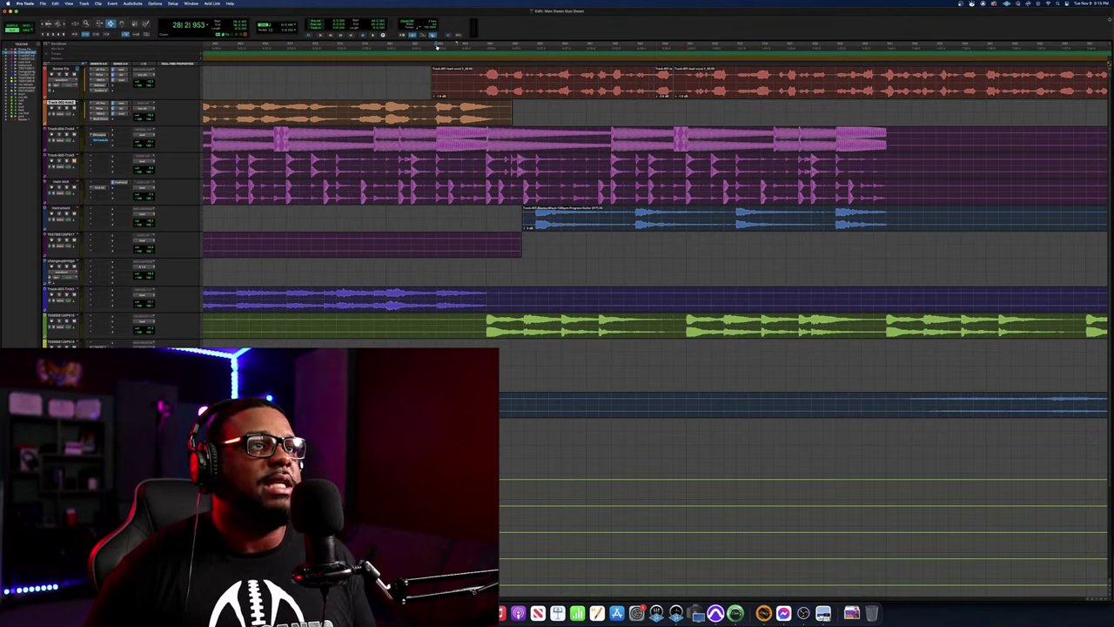
key("space")
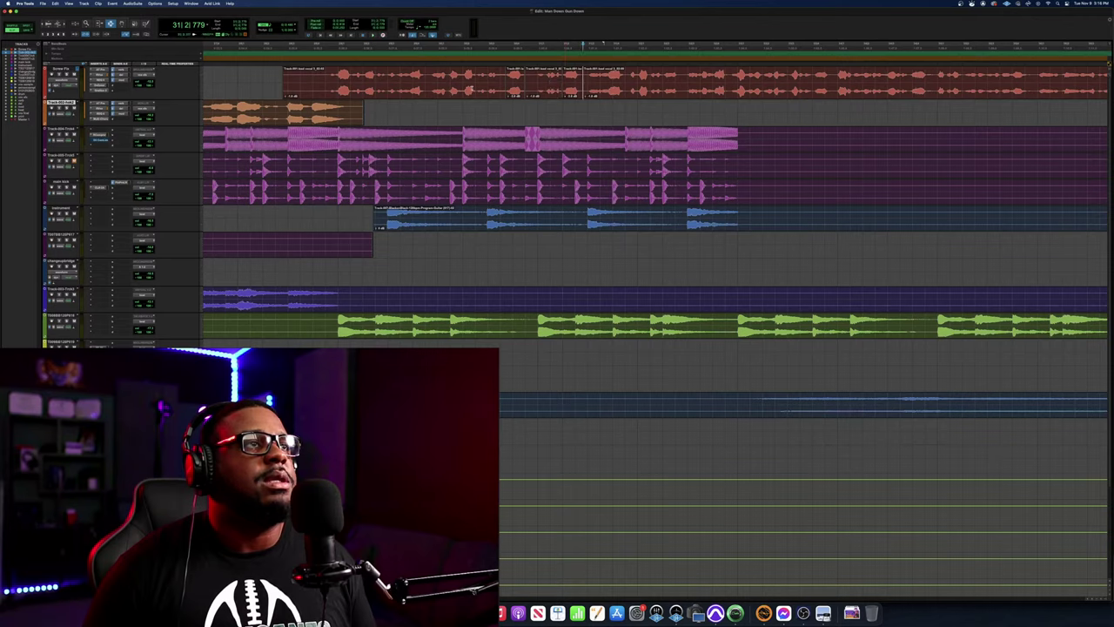
key("space")
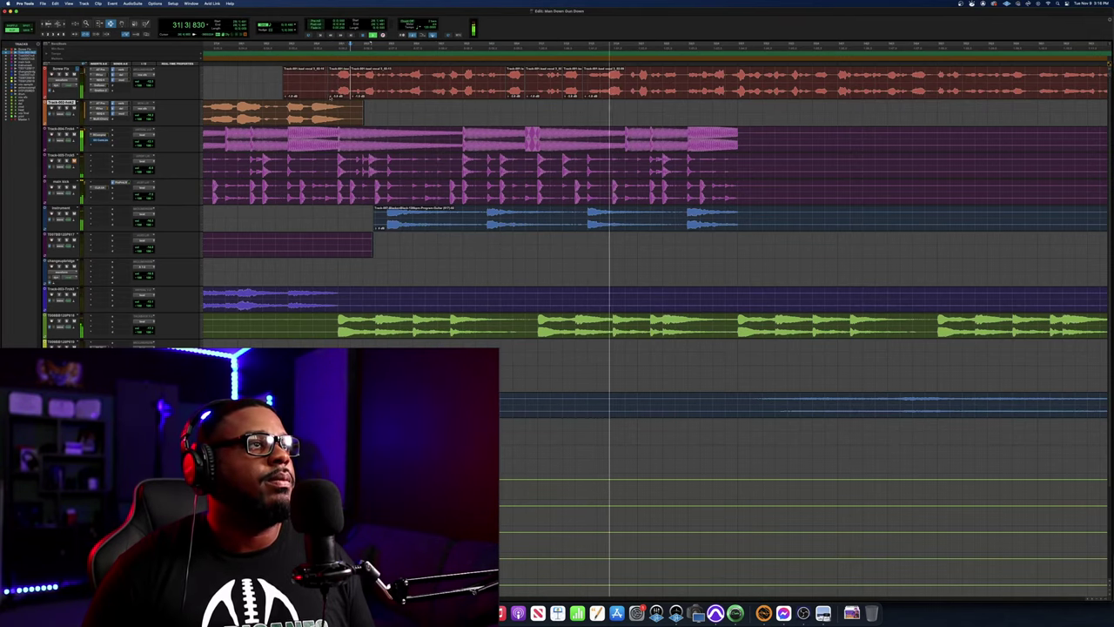
key("space")
key("space")
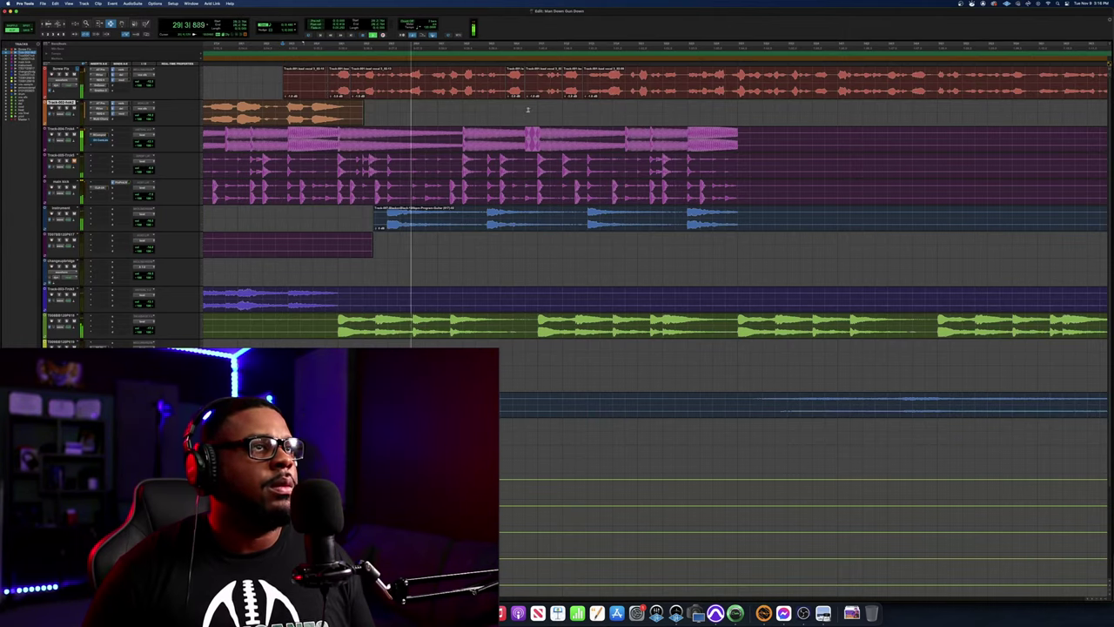
Separate the short lead vocal section starting at 31|3|800 into its own clip and replay from about bar 30
scroll(541, 109, "right", 5)
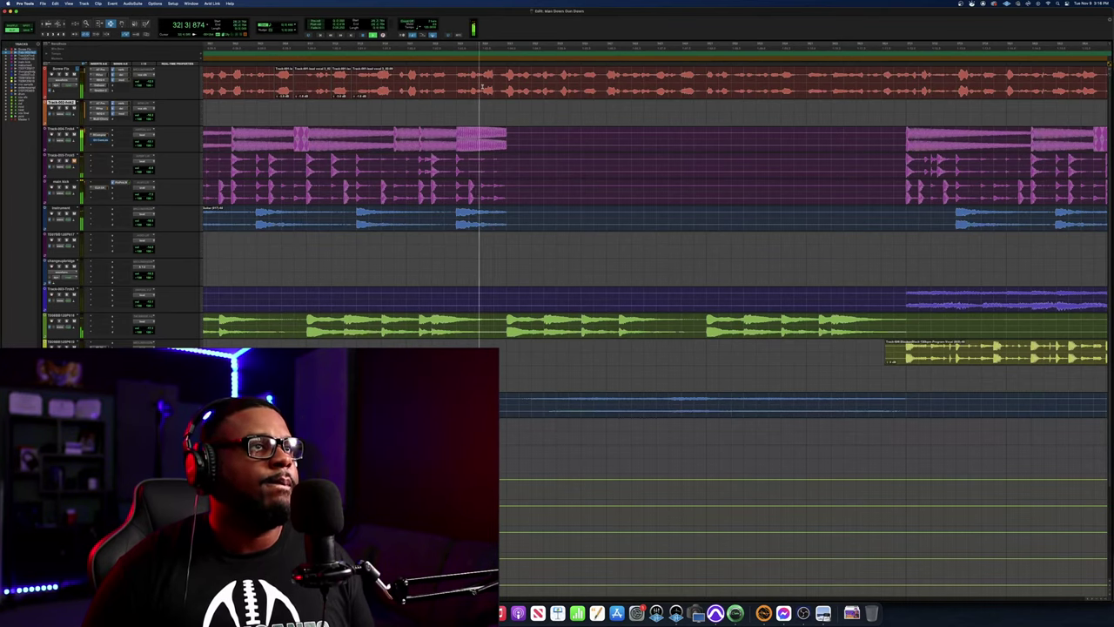
left_click(378, 80)
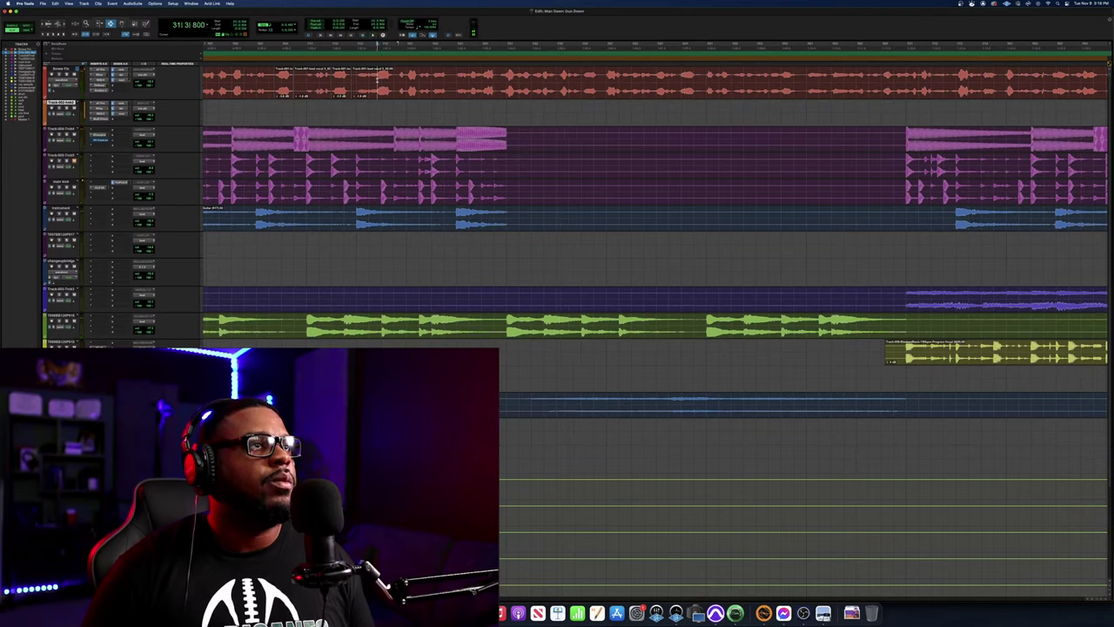
key("space")
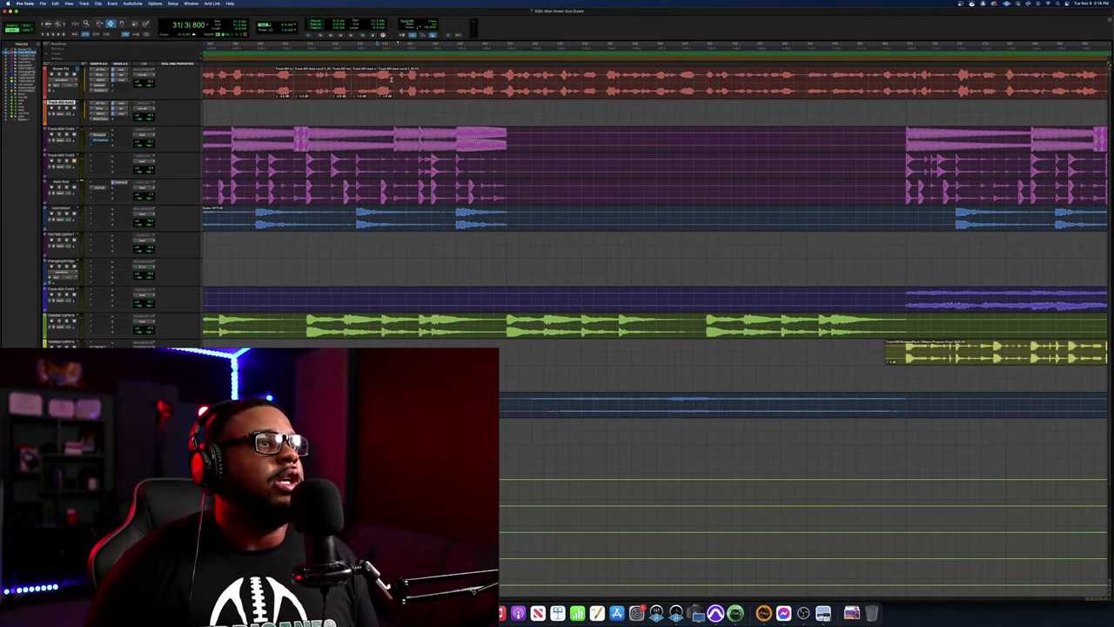
key("space")
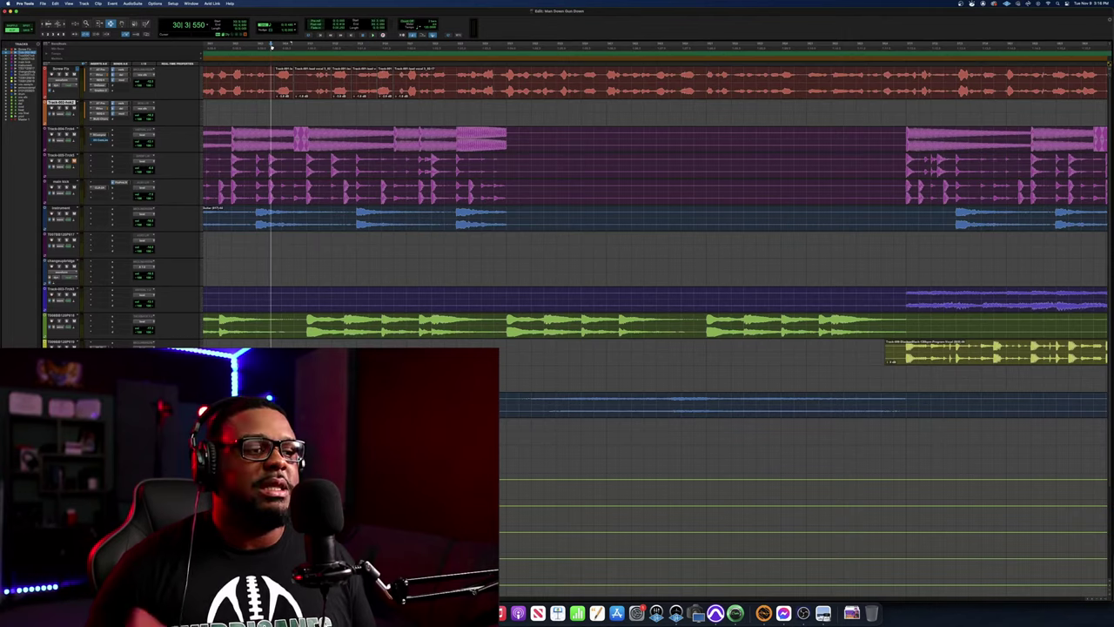
key("space")
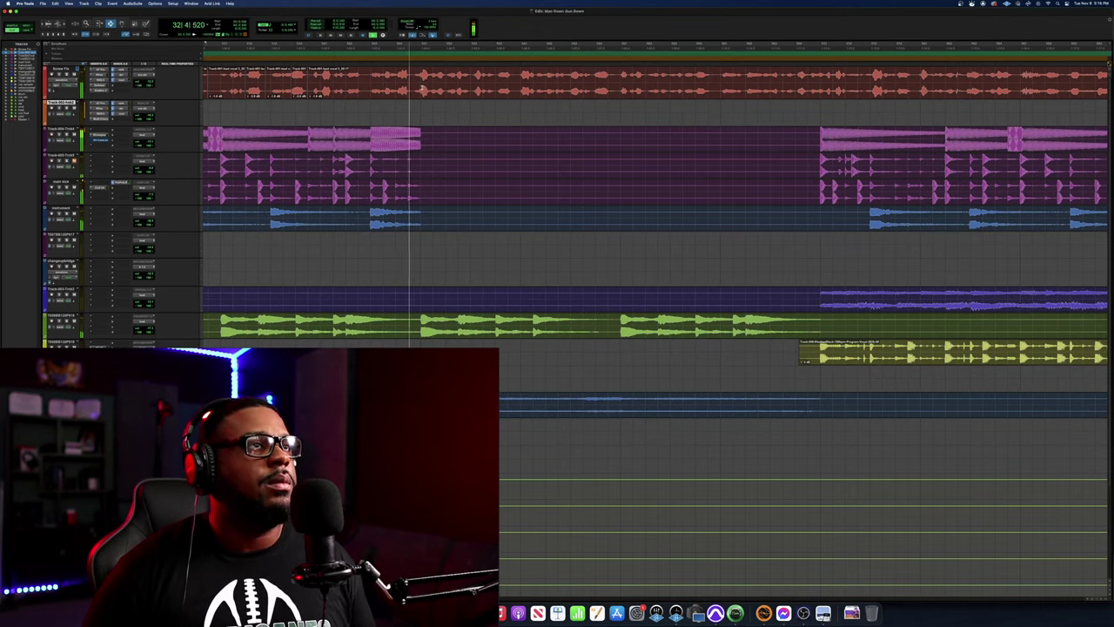
Separate the short lead vocal sections near 33|1 and 33|3 into their own clips, lower the second clip's gain and replay from about bar 33
key("space")
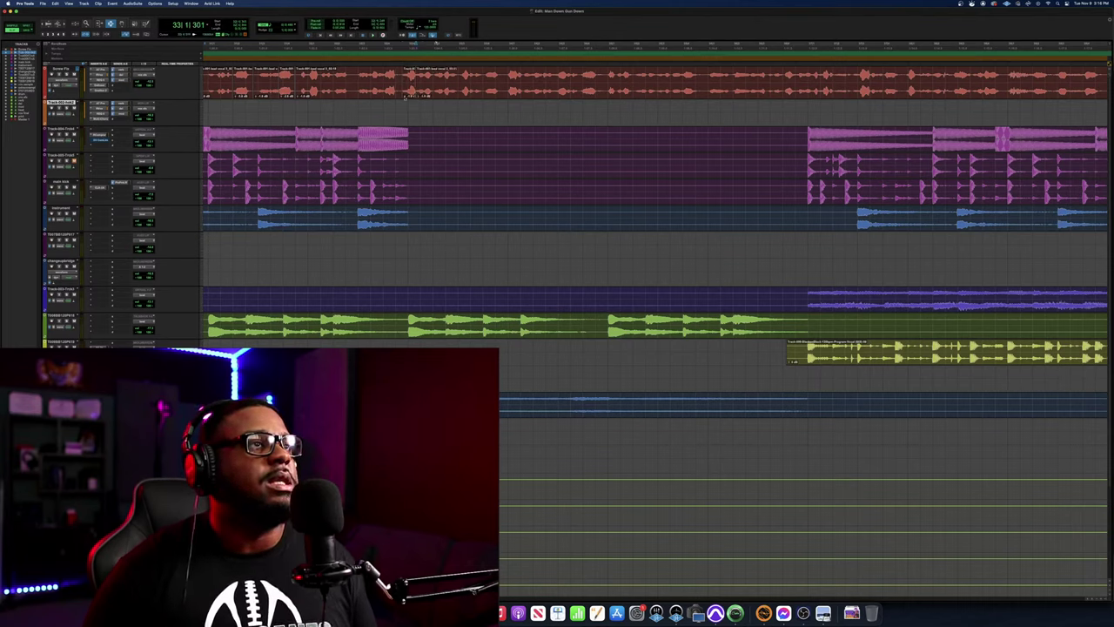
key("space")
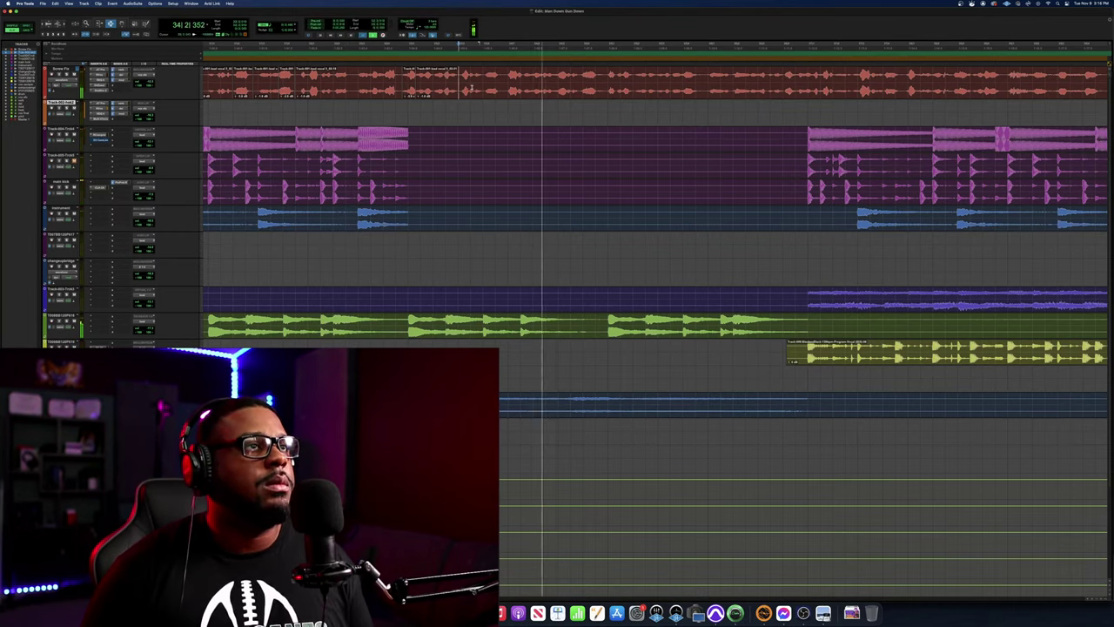
left_click(461, 83)
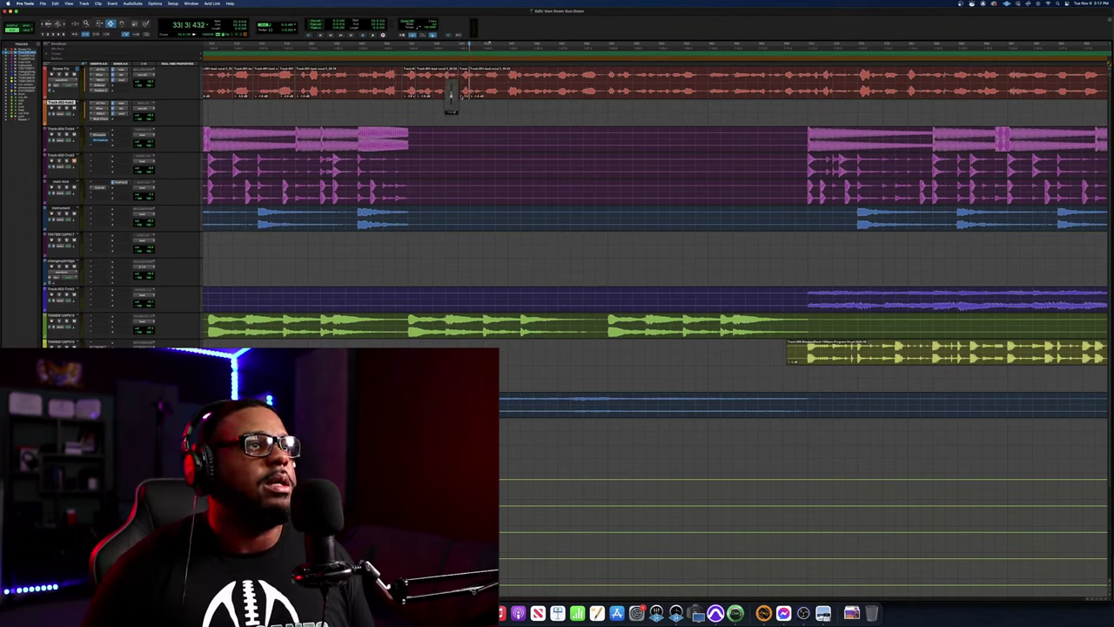
key("space")
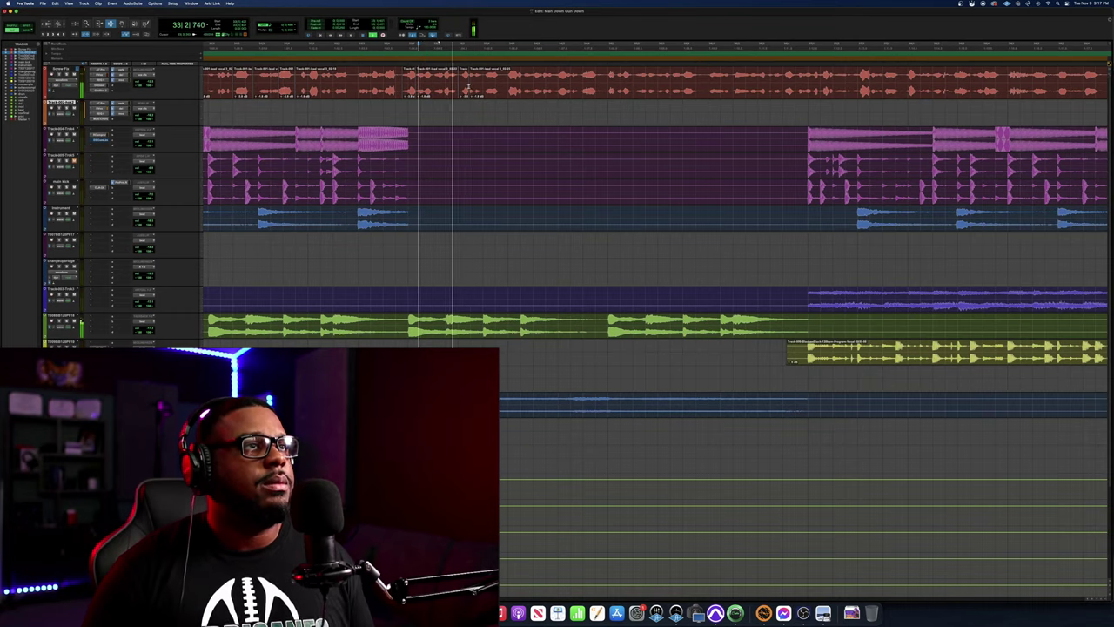
key("space")
key("space")
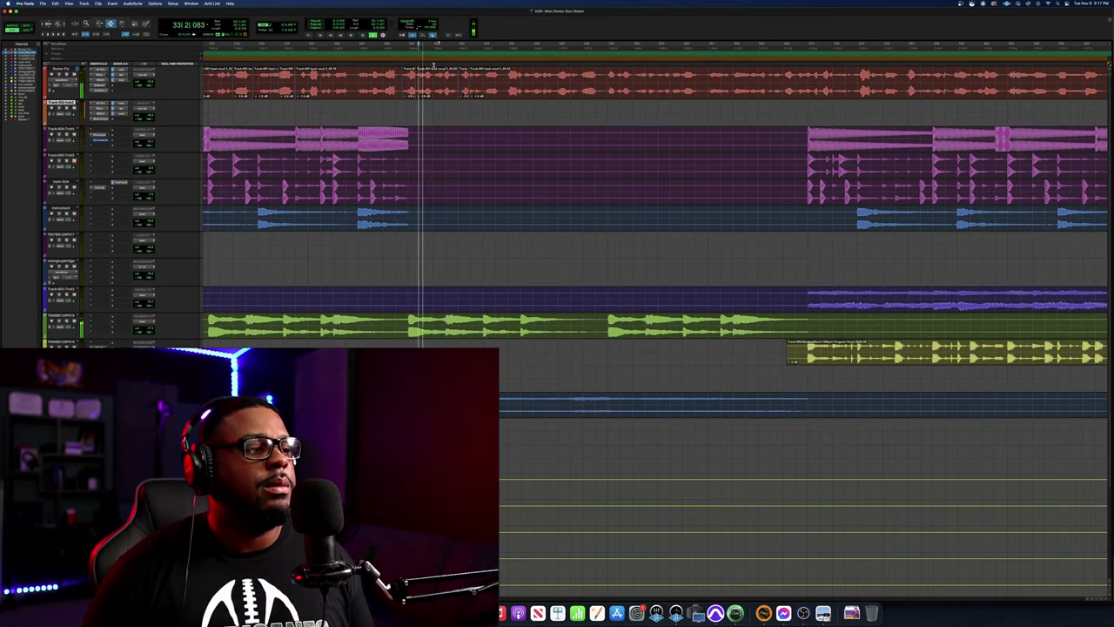
Audition the lead vocal onward and separate the short section from about 37|3|074 to 37|3|464 into its own clip
scroll(512, 75, "right", 3)
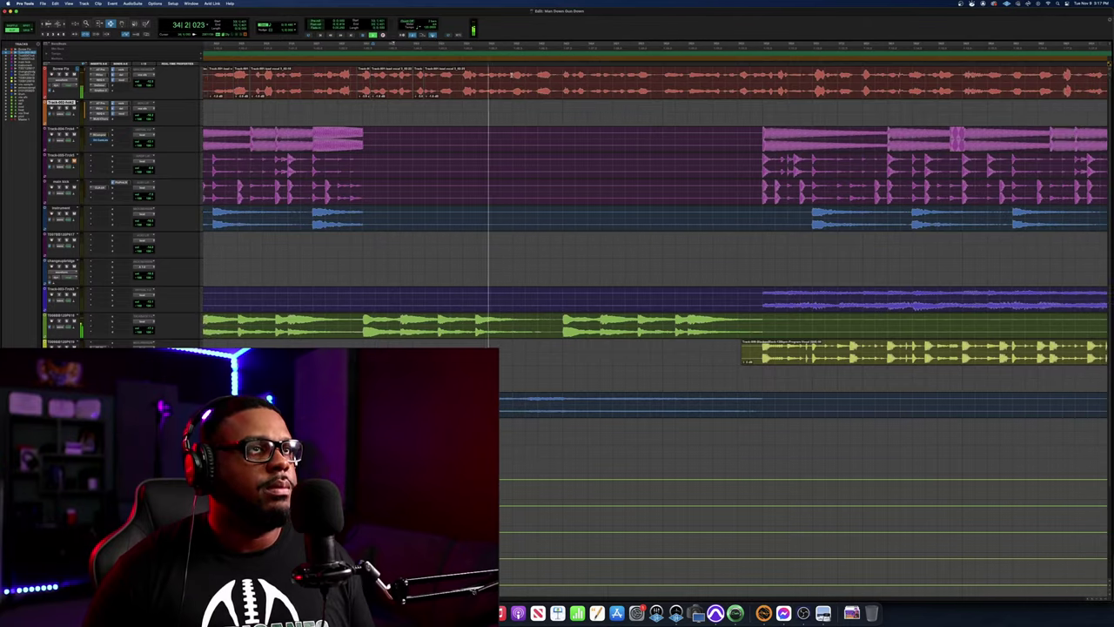
scroll(511, 75, "right", 1)
scroll(488, 77, "right", 1)
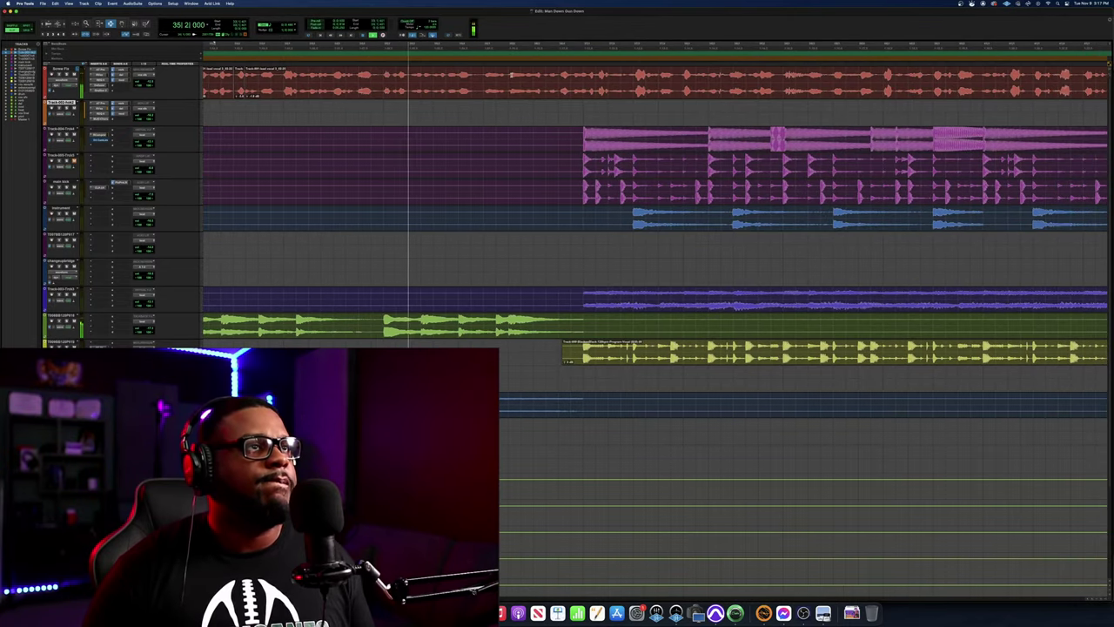
scroll(568, 88, "right", 1)
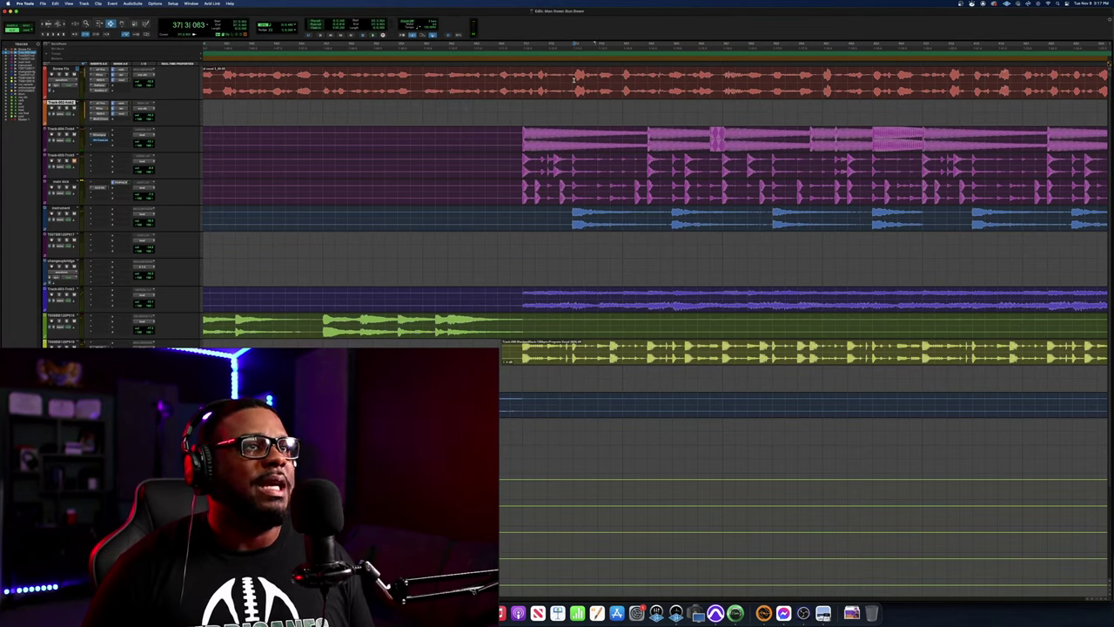
key("space")
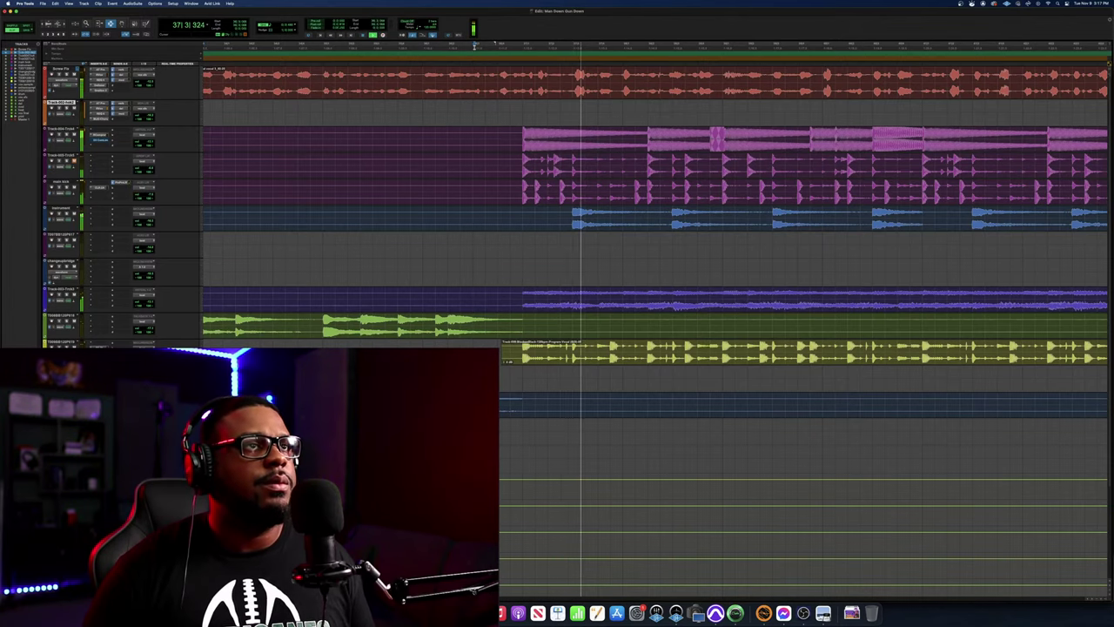
key("space")
key("space")
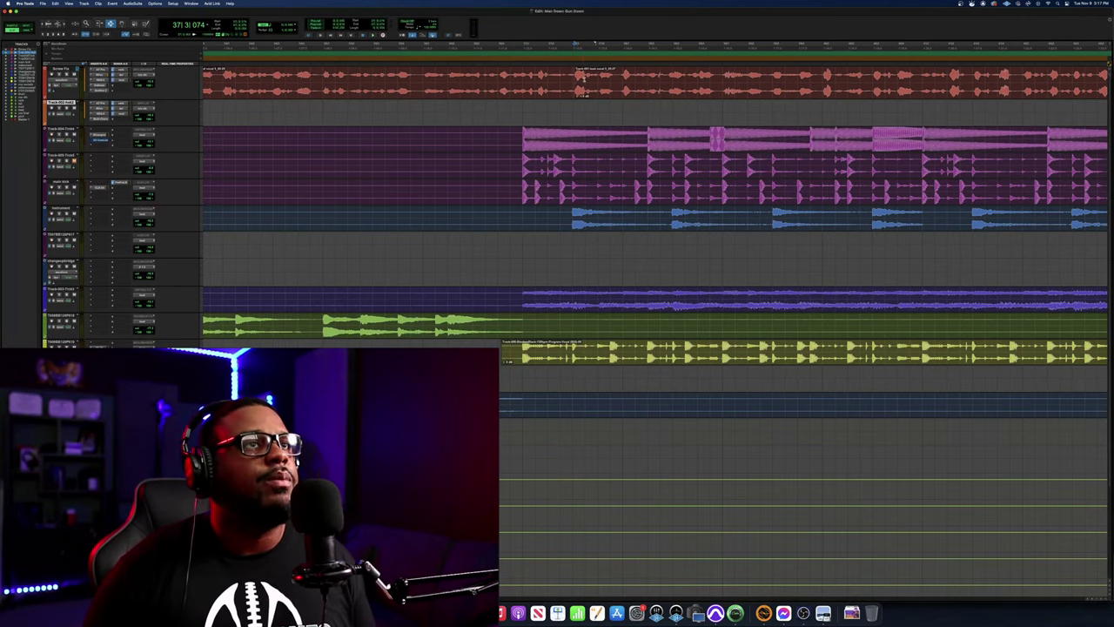
key("r")
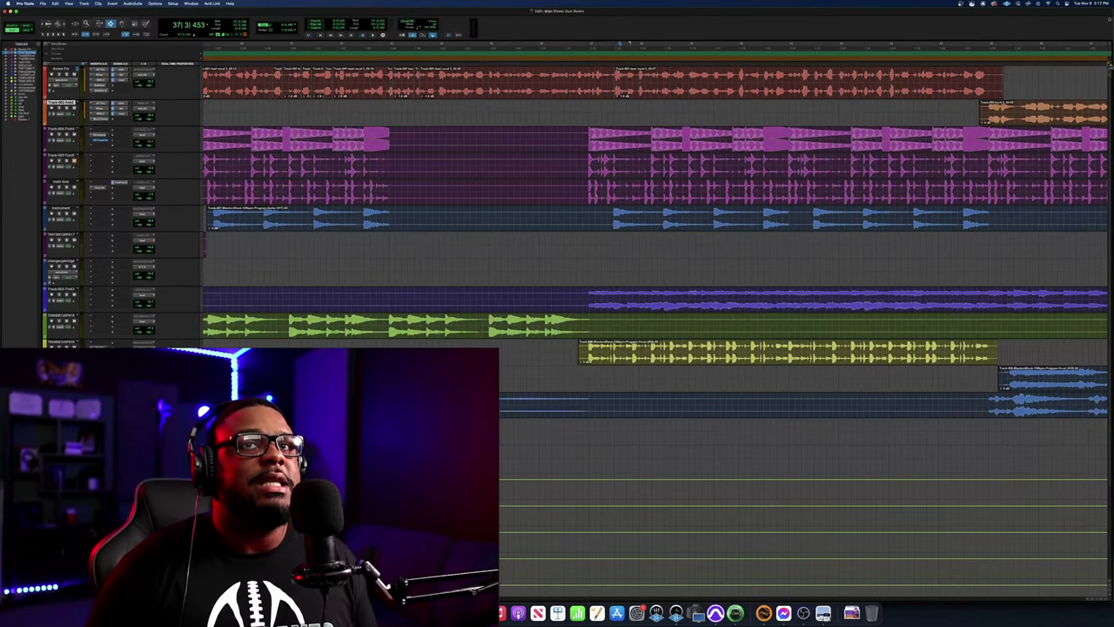
key("t")
key("t")
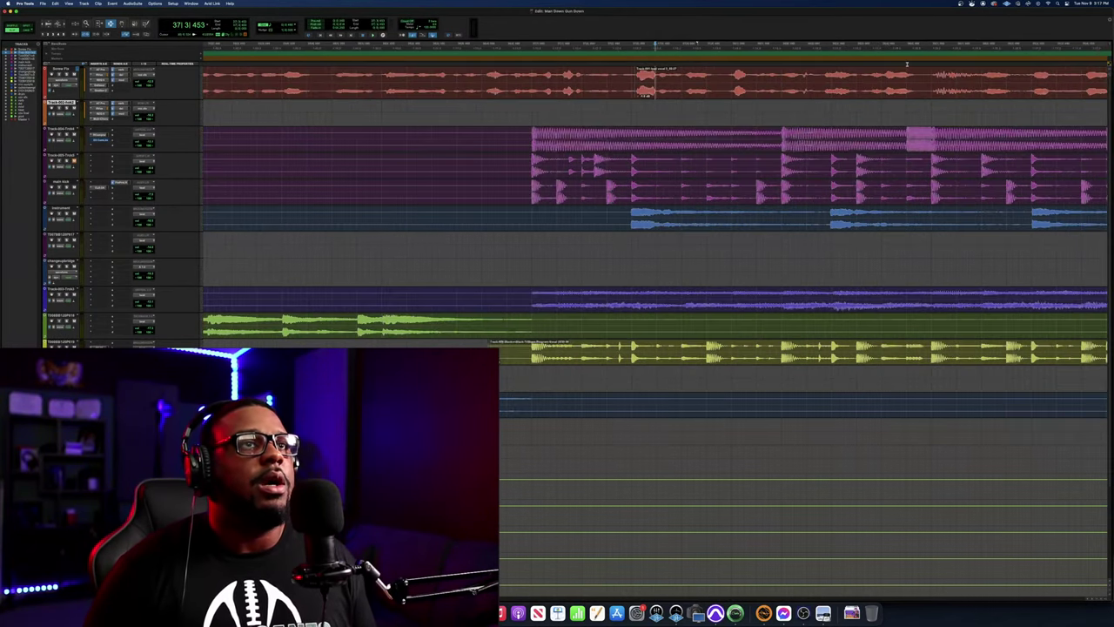
scroll(642, 89, "right", 5)
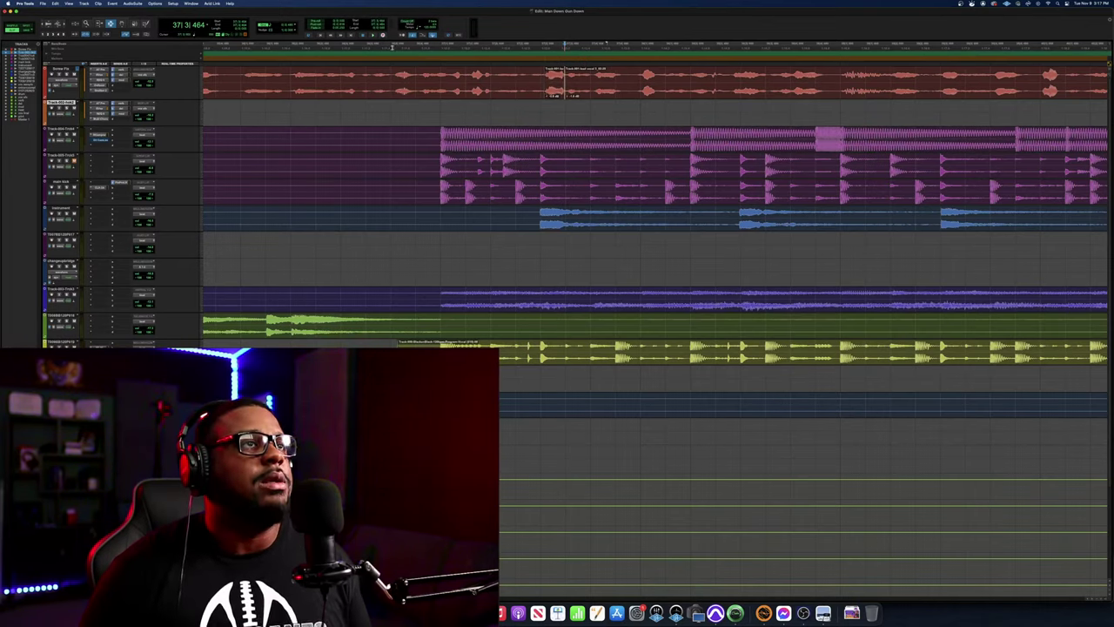
Replay from about 36|4, separate the short lead vocal section near 38|1 into its own clip, and replay from about 37|3
left_click(390, 46)
key("space")
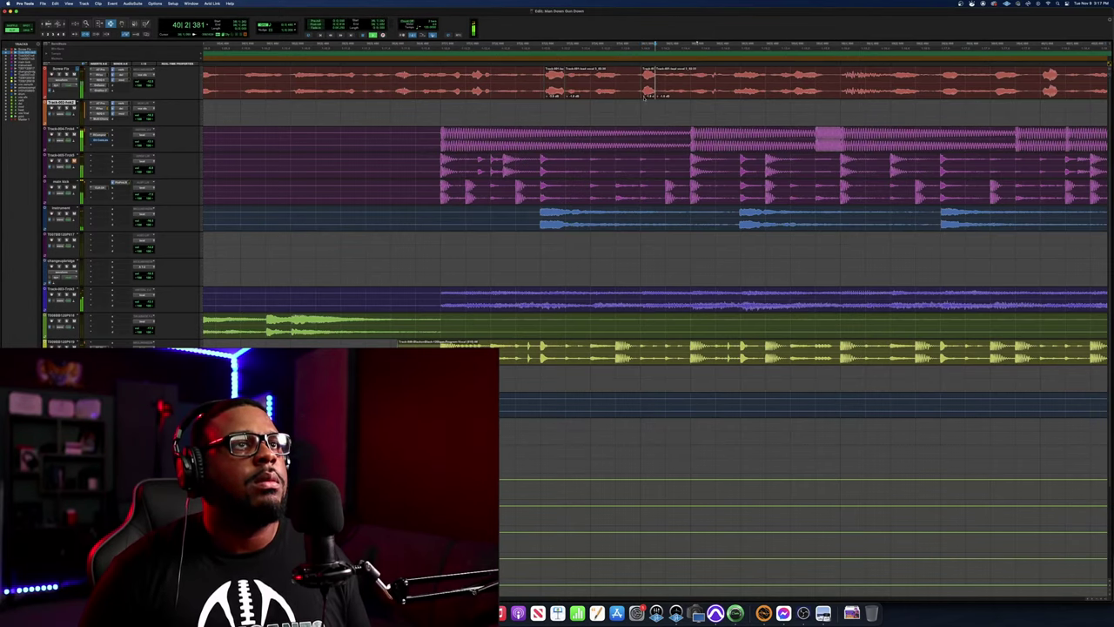
left_click(561, 45)
Separate the short lead vocal section at about bar 40, lower that clip's gain, and replay from about 39|4
scroll(909, 140, "right", 5)
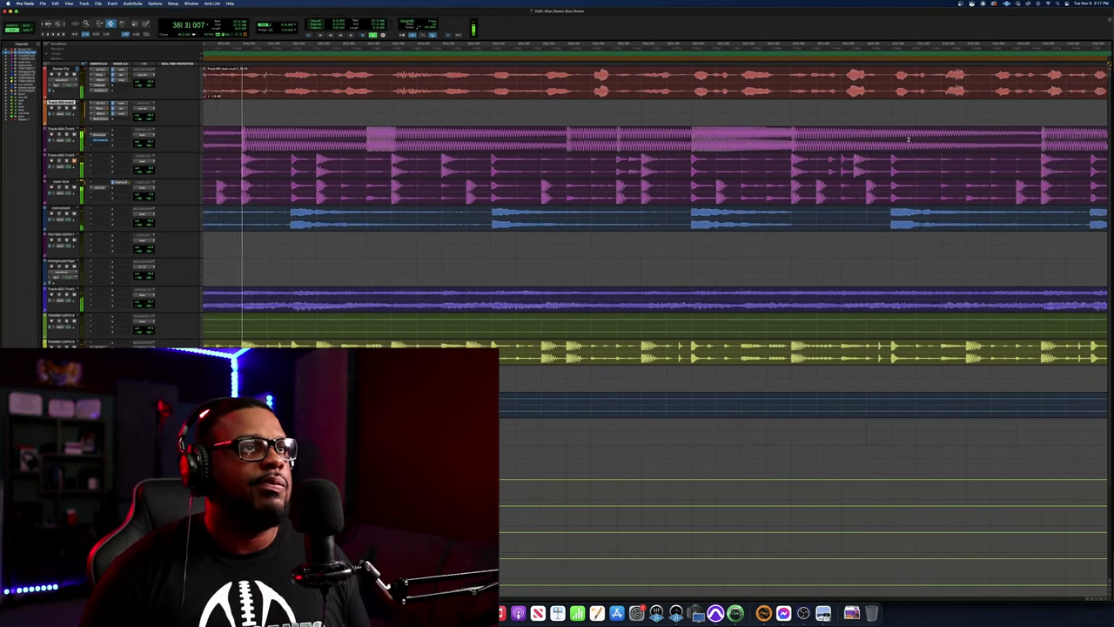
scroll(909, 139, "right", 1)
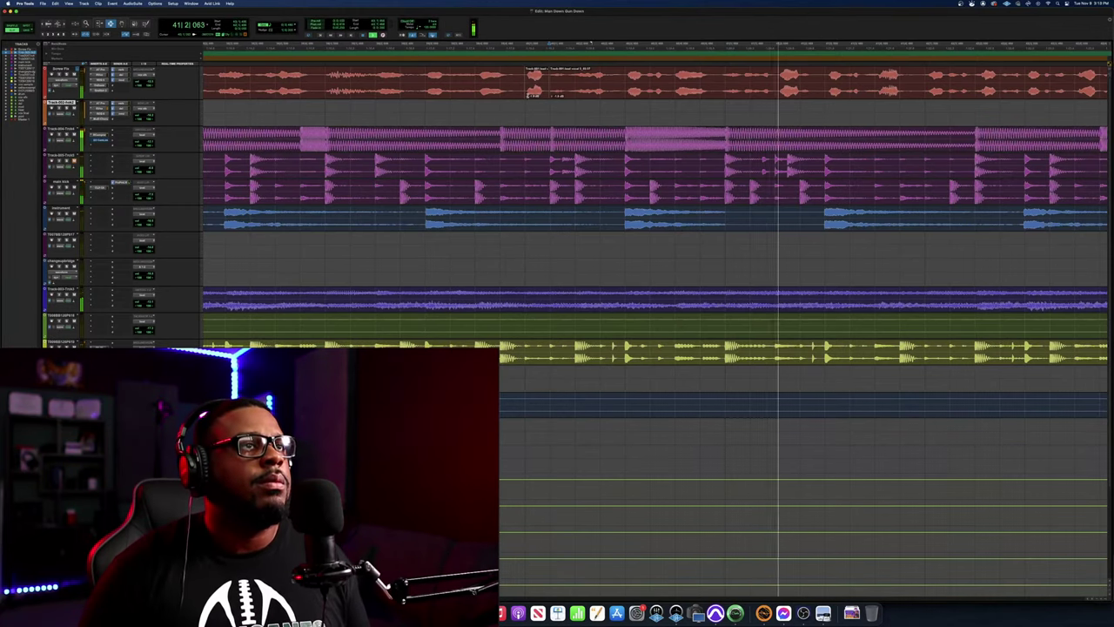
left_click_drag(528, 96, 527, 102)
left_click(478, 45)
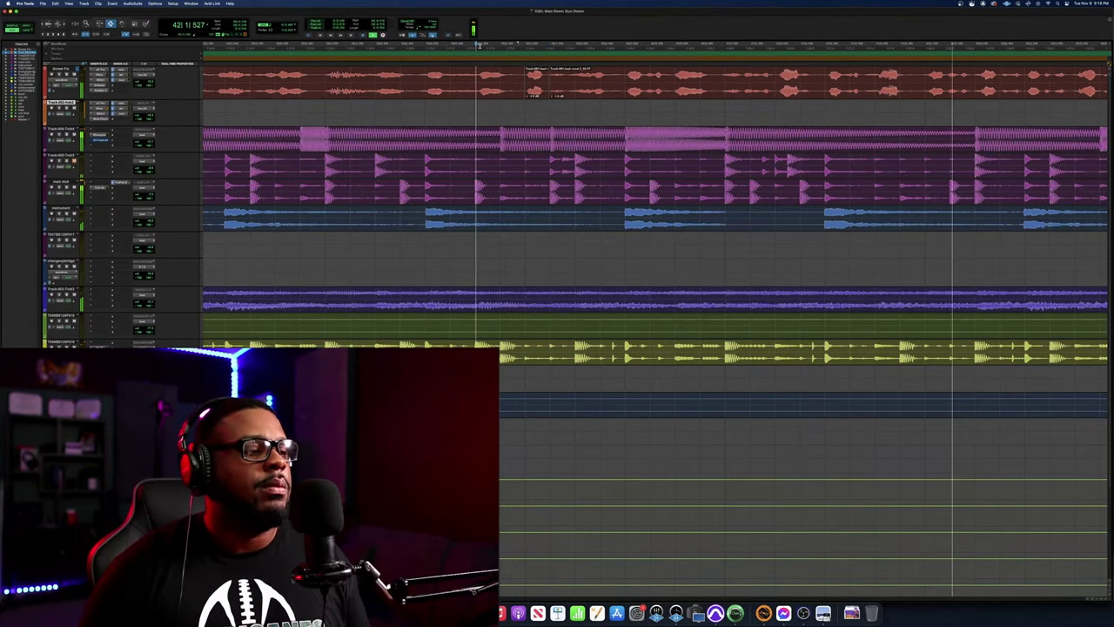
key("space")
key("space")
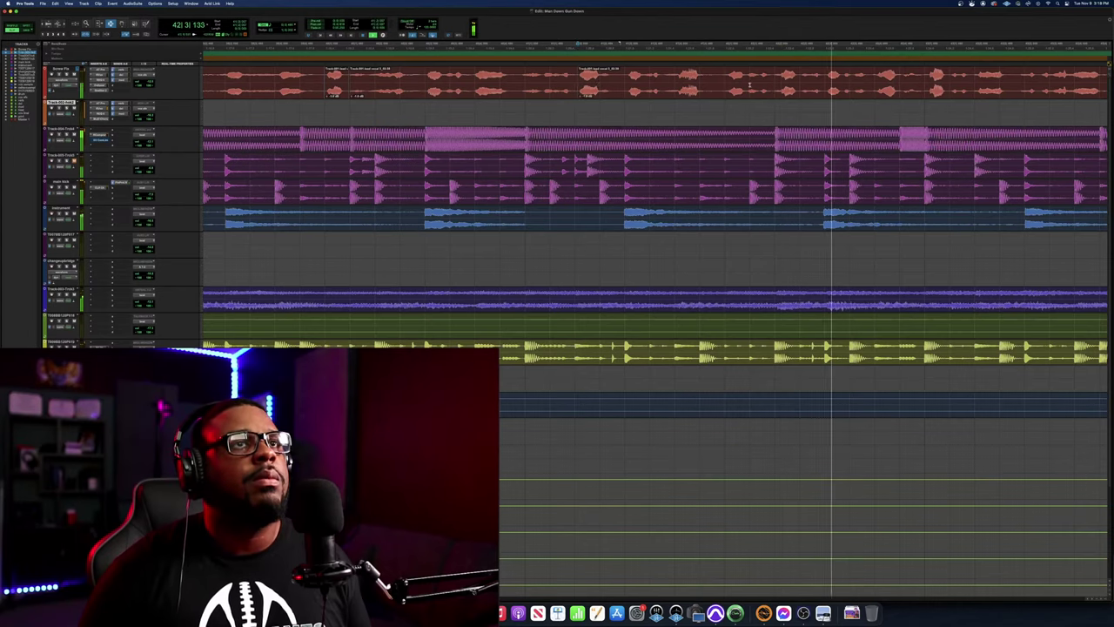
Separate the lead vocal section from about 41|2 to late 41|4 into its own clip and replay from 40|4|929
left_click(705, 79)
key("b")
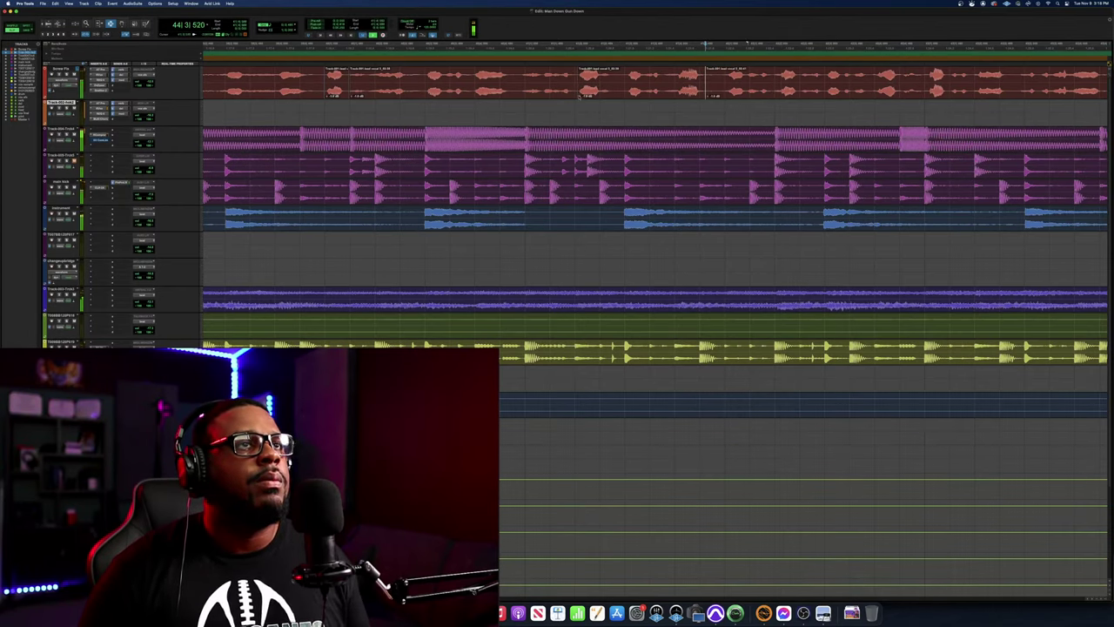
left_click(524, 42)
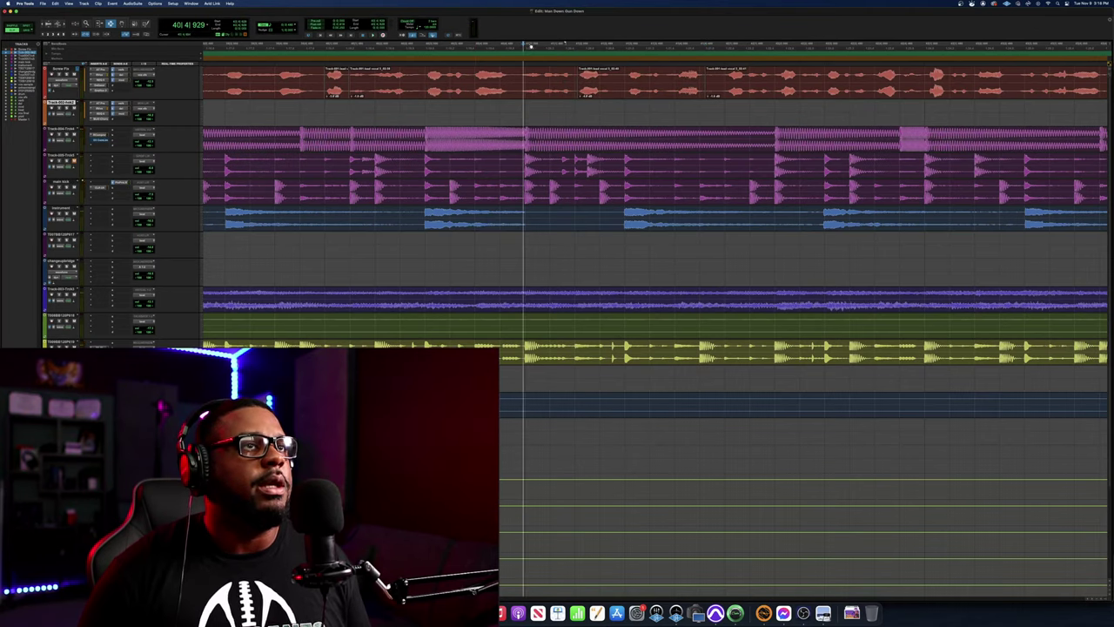
key("space")
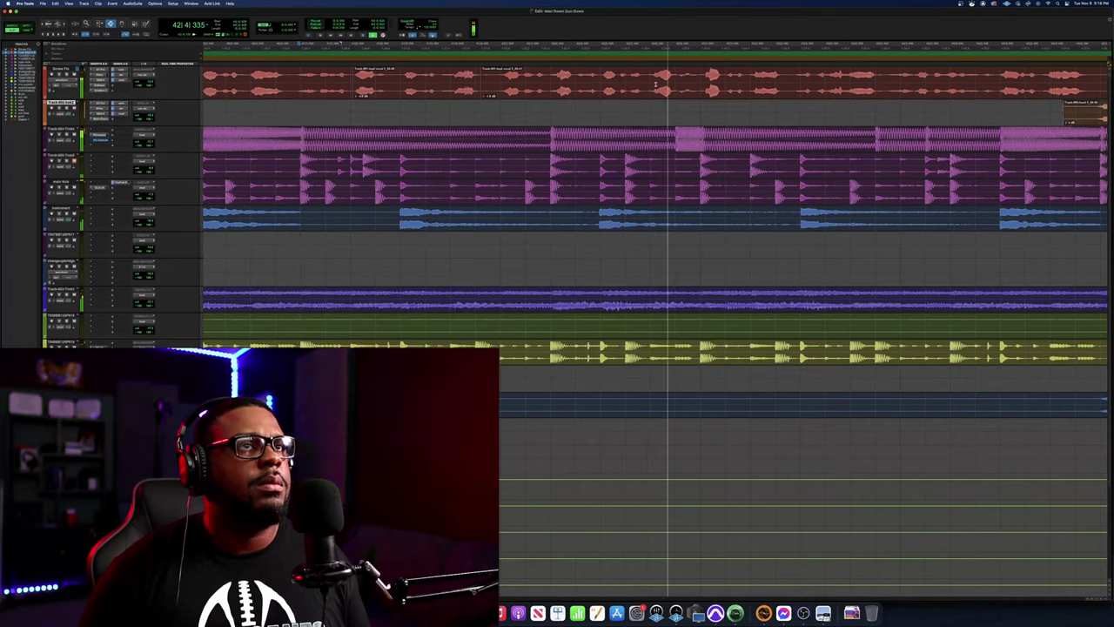
Separate the short lead vocal sections around 42|4 and 43|1 into their own clips and audition from 41|4|121 to past bar 46
key("space")
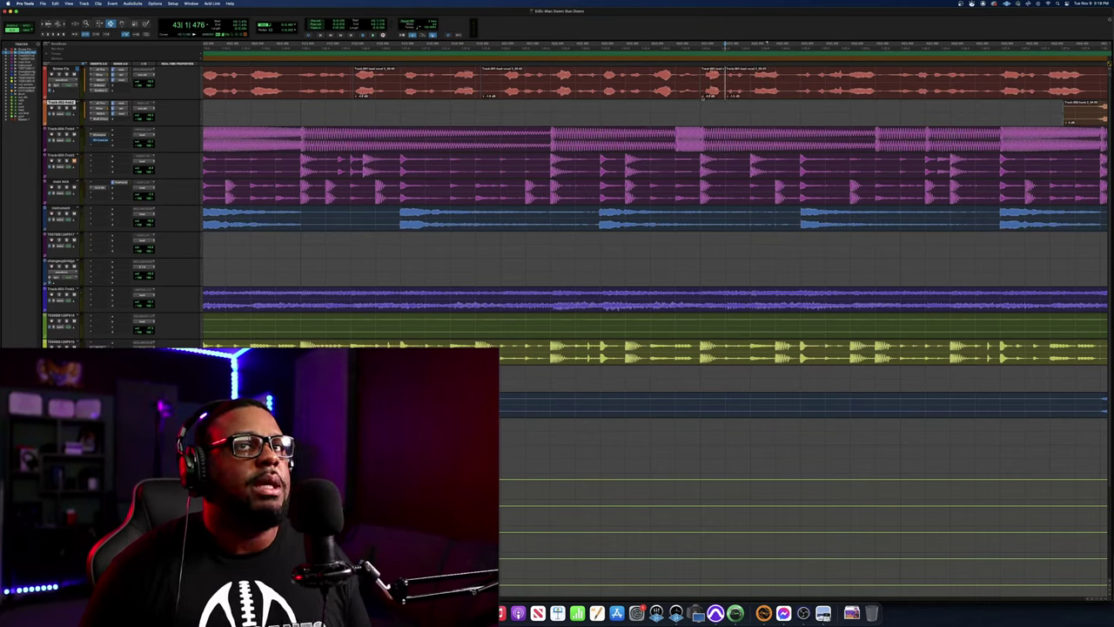
left_click(568, 46)
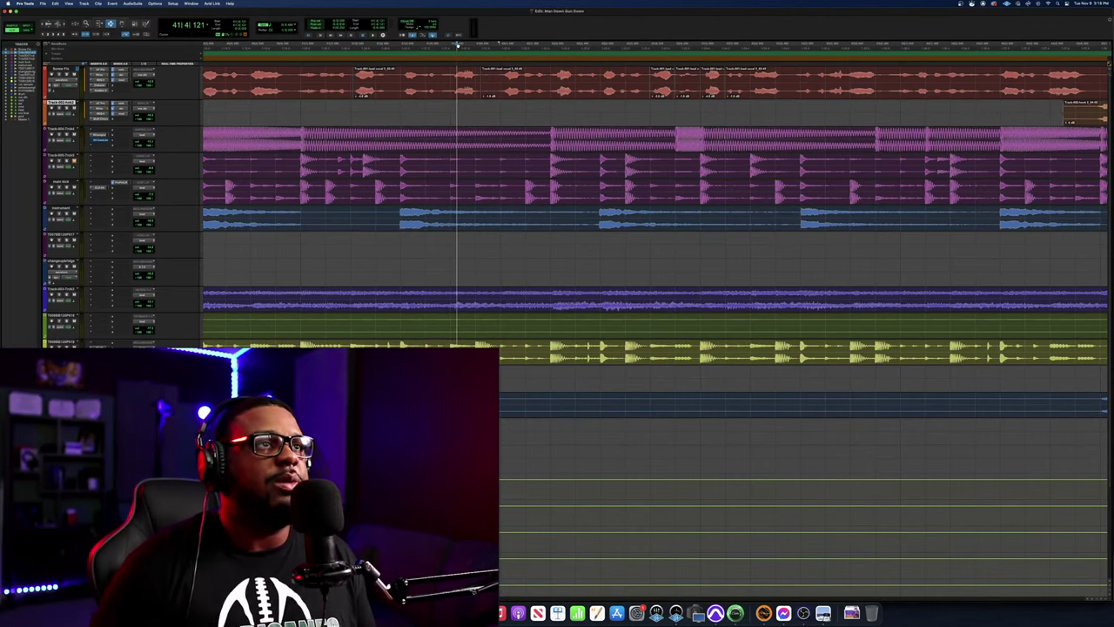
key("space")
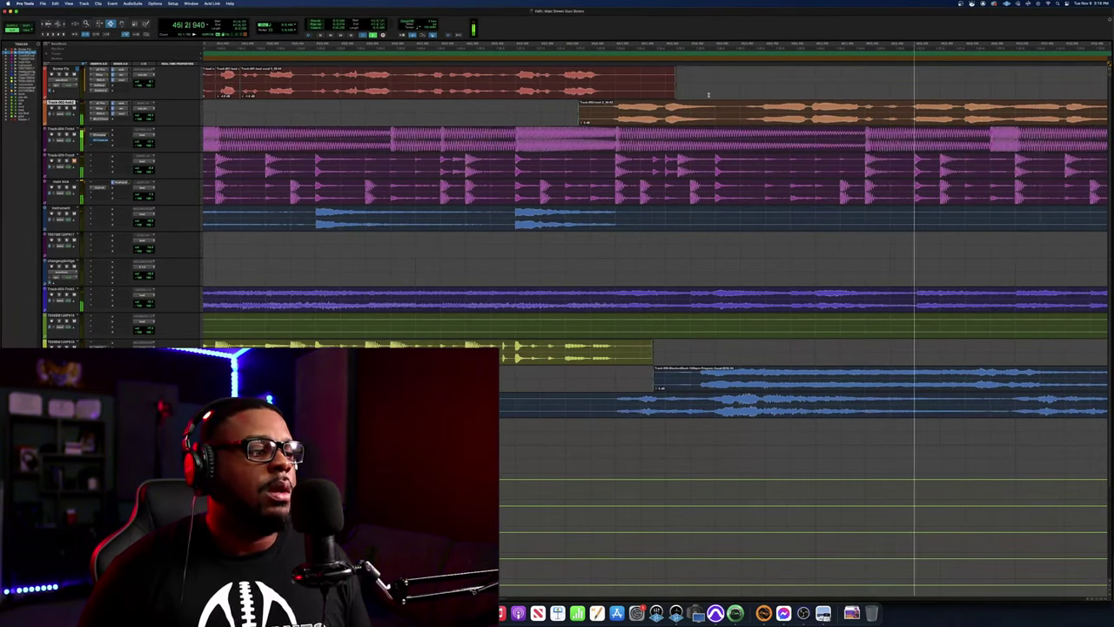
key("space")
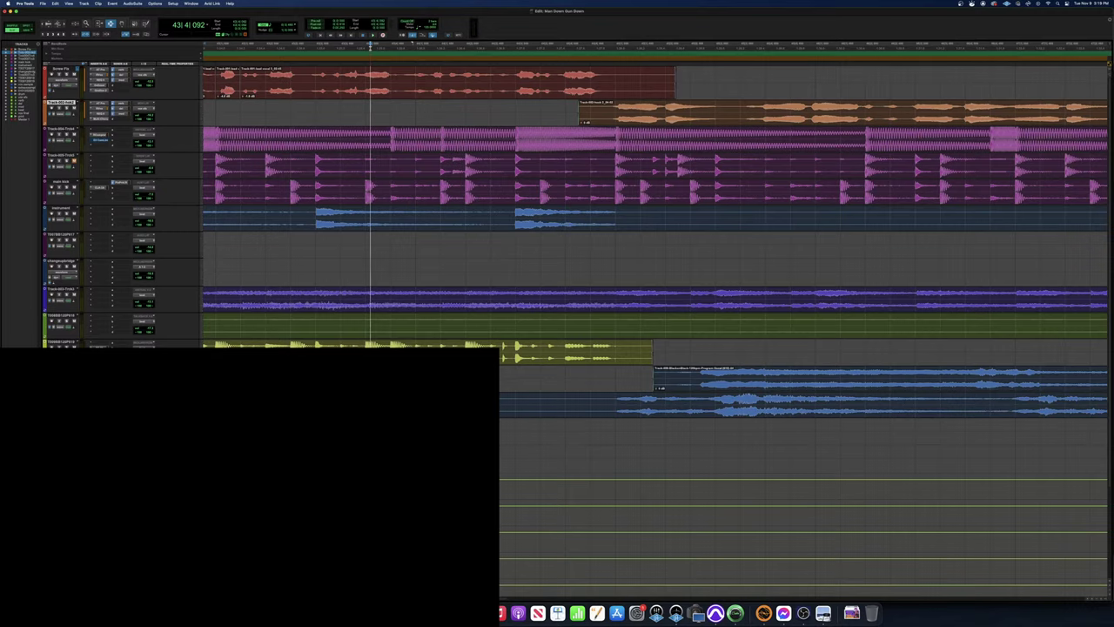
Audition the song from 43|4|092 to about 52|4 and find the lead vocal clip that begins just before bar 53
key("space")
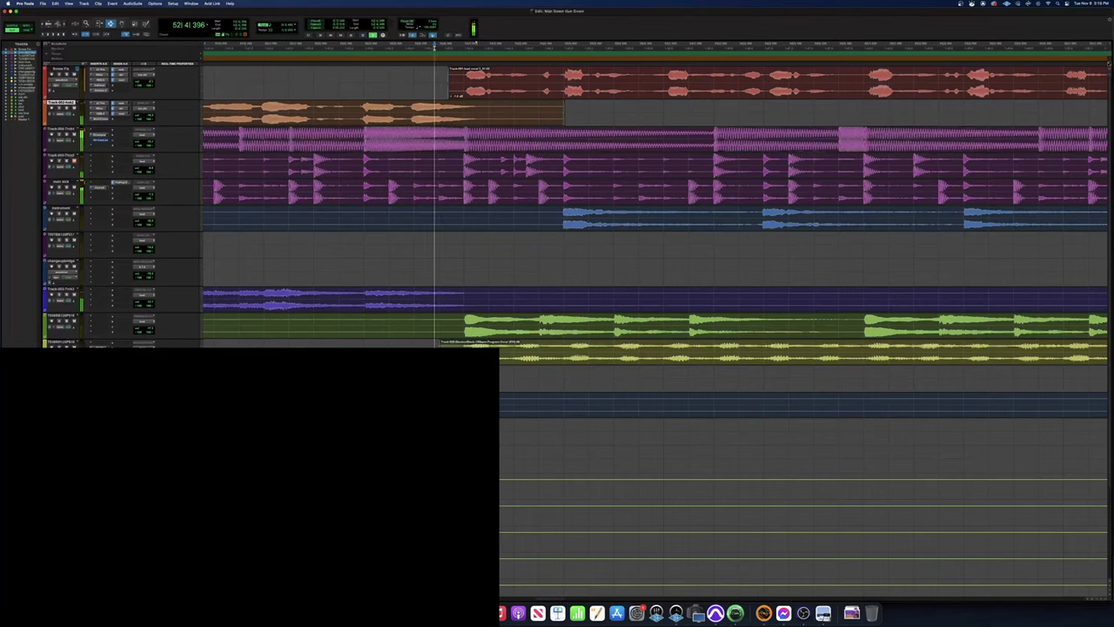
key("space")
scroll(679, 92, "right", 3)
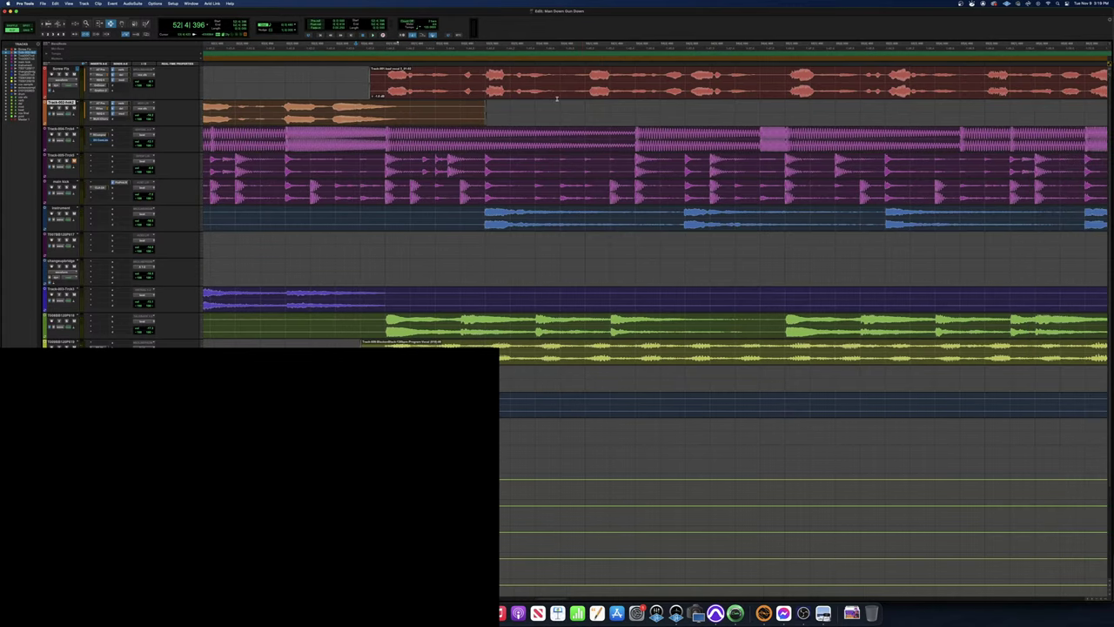
scroll(558, 98, "left", 4)
scroll(557, 99, "right", 3)
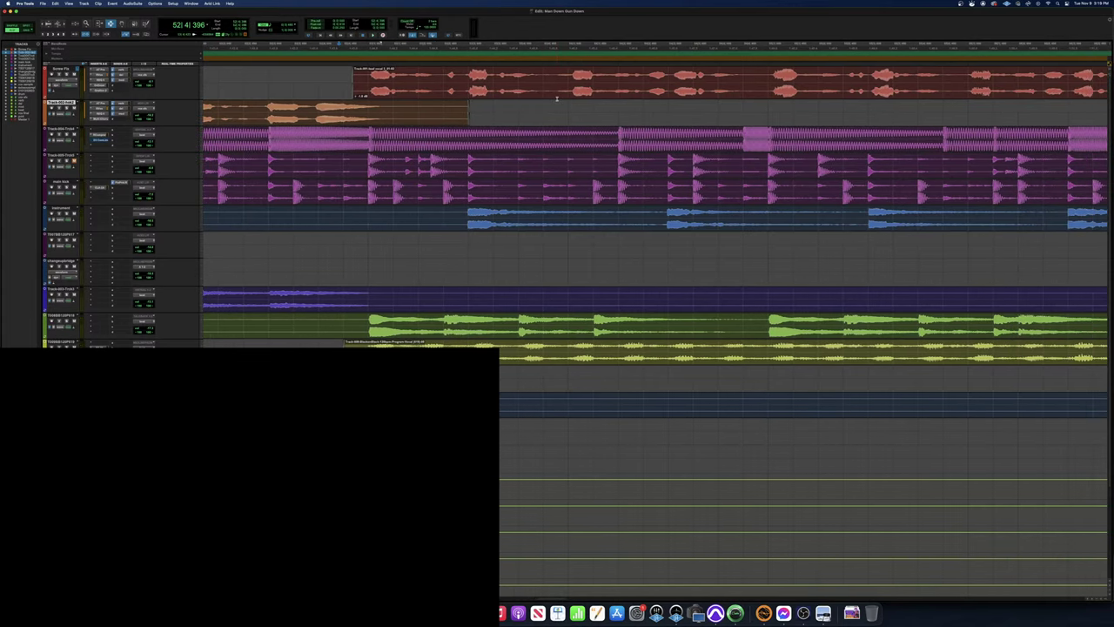
Audition the lead vocal clip that starts just before bar 53, playing from about 52|4 to about bar 60
left_click(328, 44)
key("space")
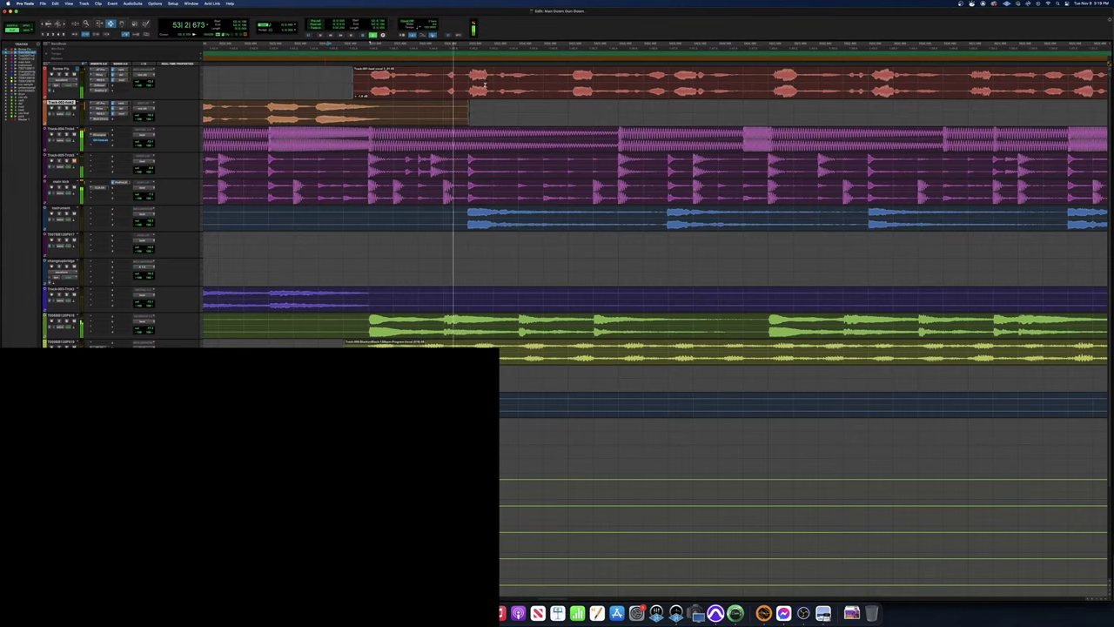
scroll(496, 86, "right", 4)
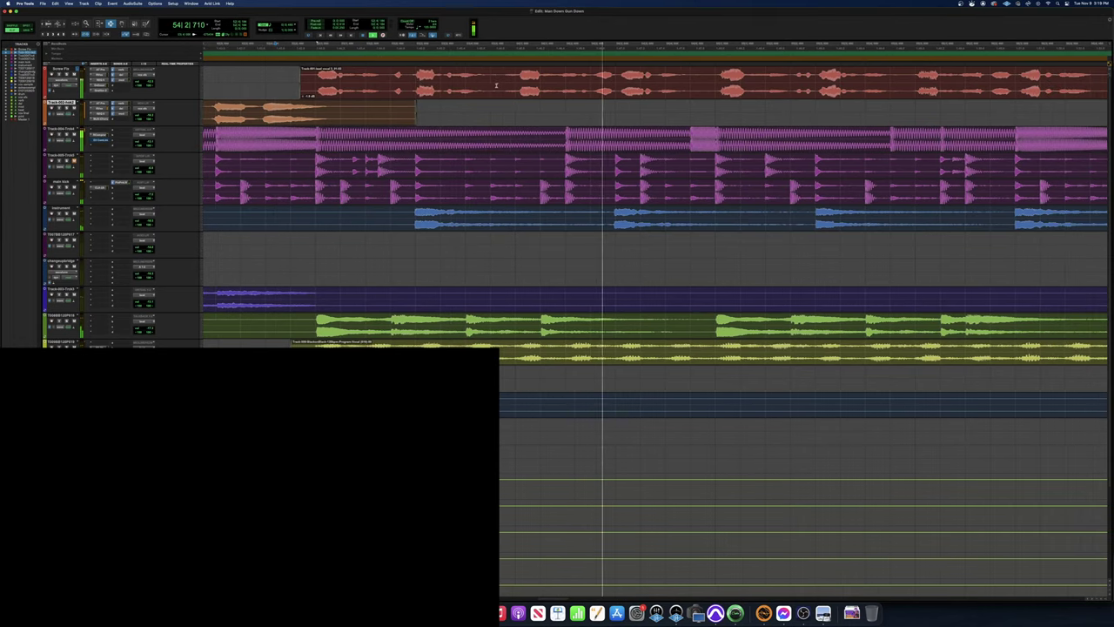
scroll(496, 85, "right", 5)
scroll(496, 85, "left", 4)
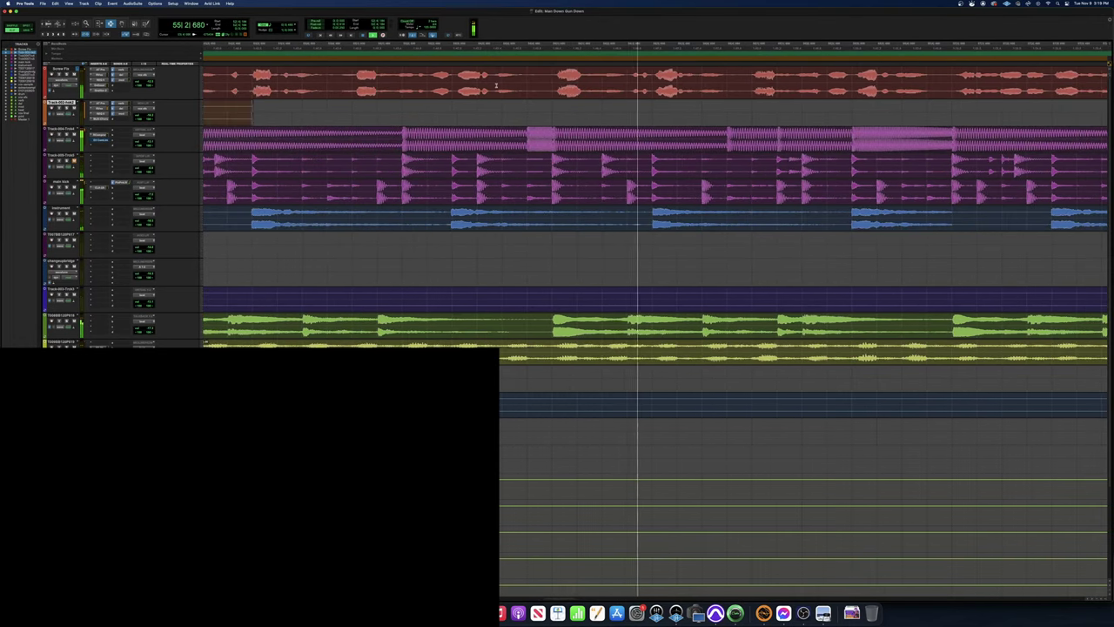
scroll(508, 85, "left", 2)
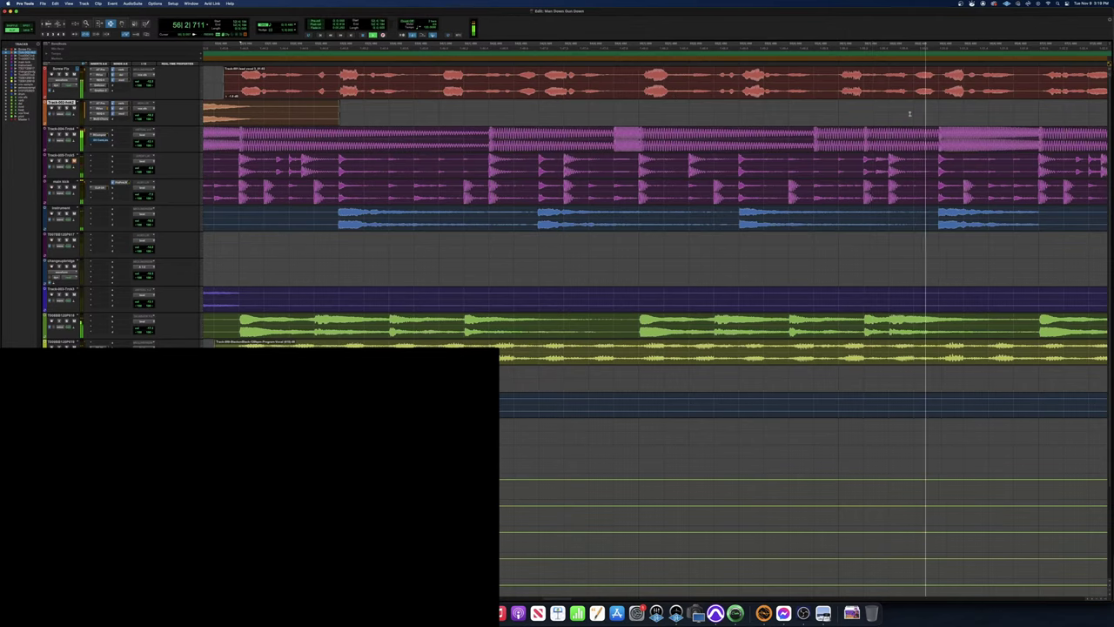
scroll(885, 109, "right", 2)
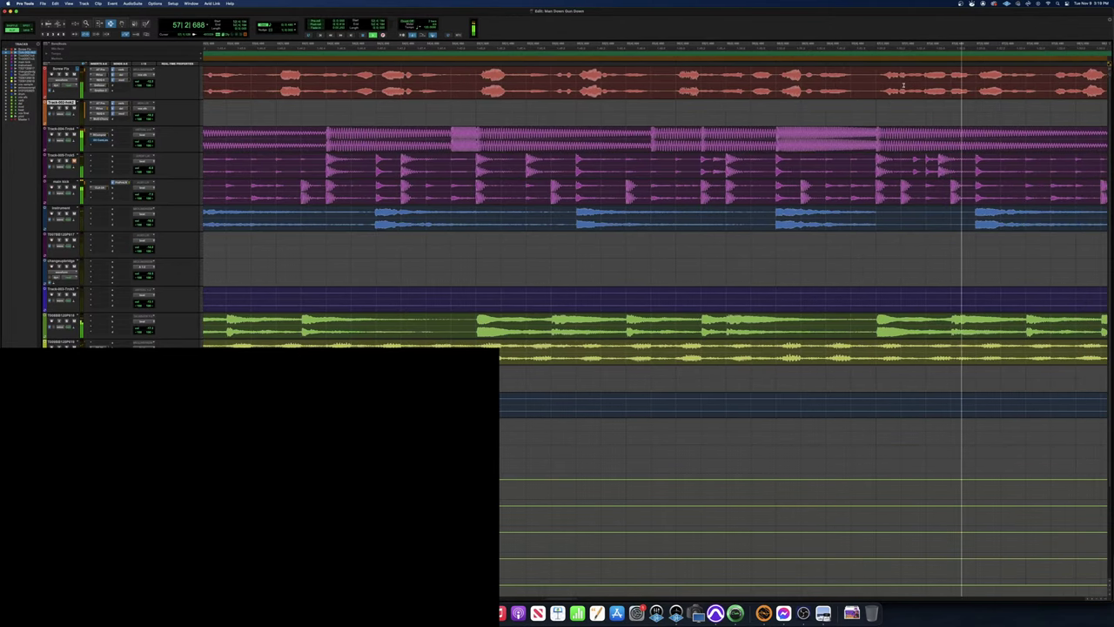
scroll(900, 88, "right", 10)
key("r")
key("r")
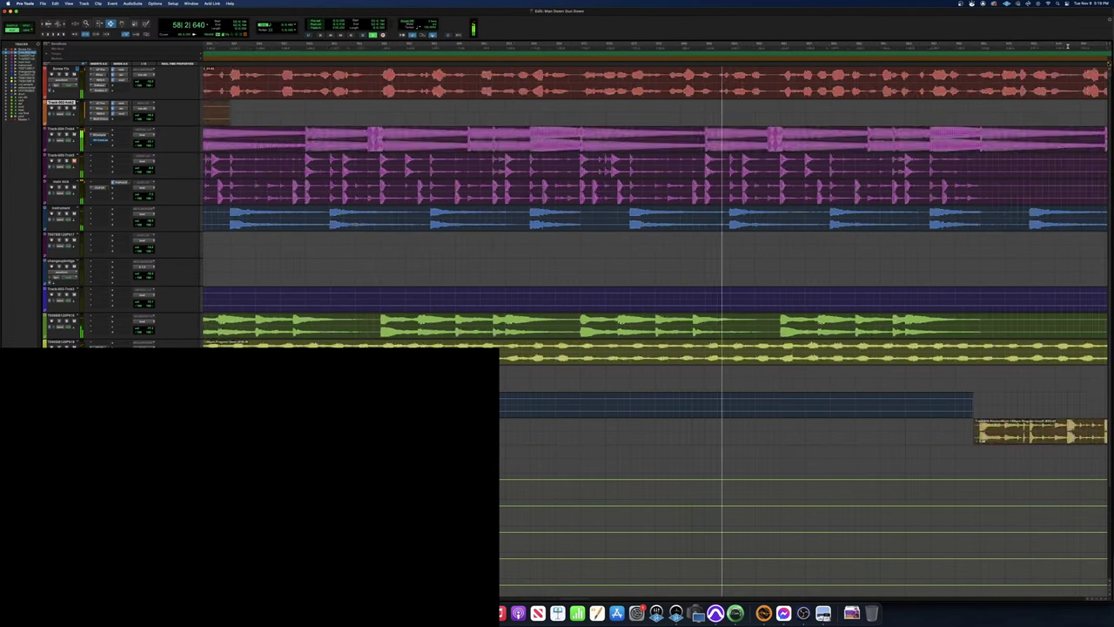
key("r")
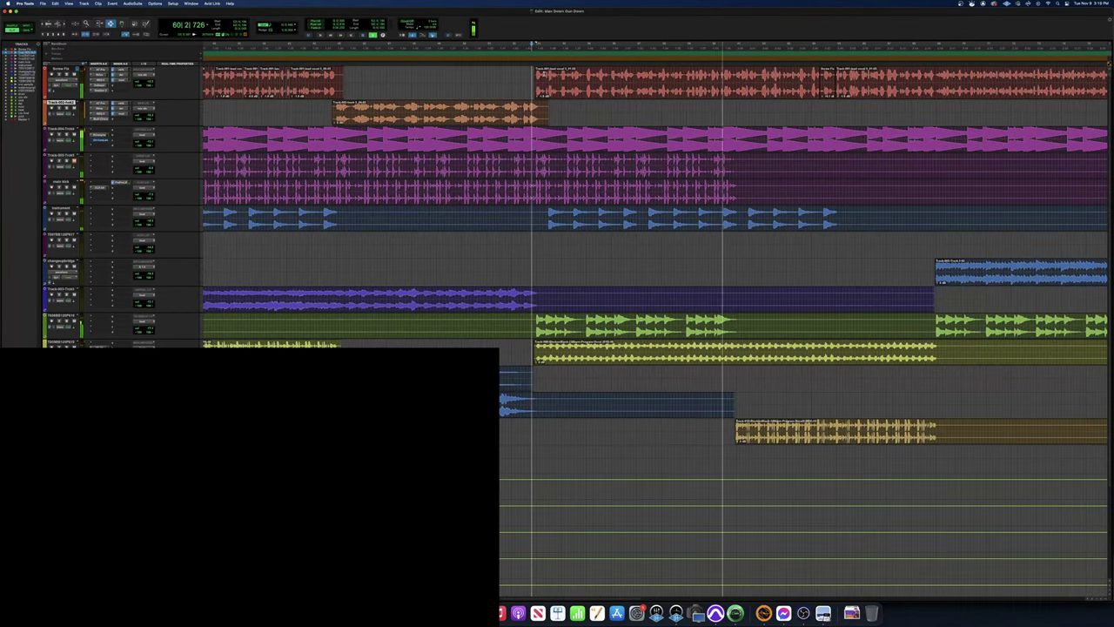
Separate the short lead vocal section from about 53|1 to 53|1|411 into its own clip, lower its clip gain and replay it
key("space")
key("r")
key("r")
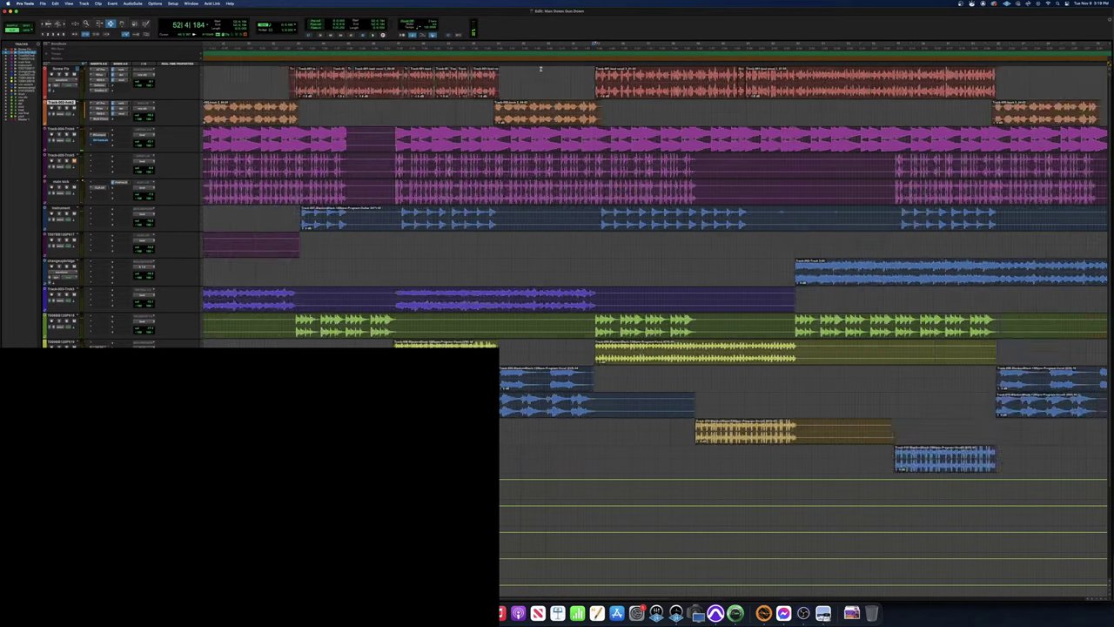
key("t")
key("t")
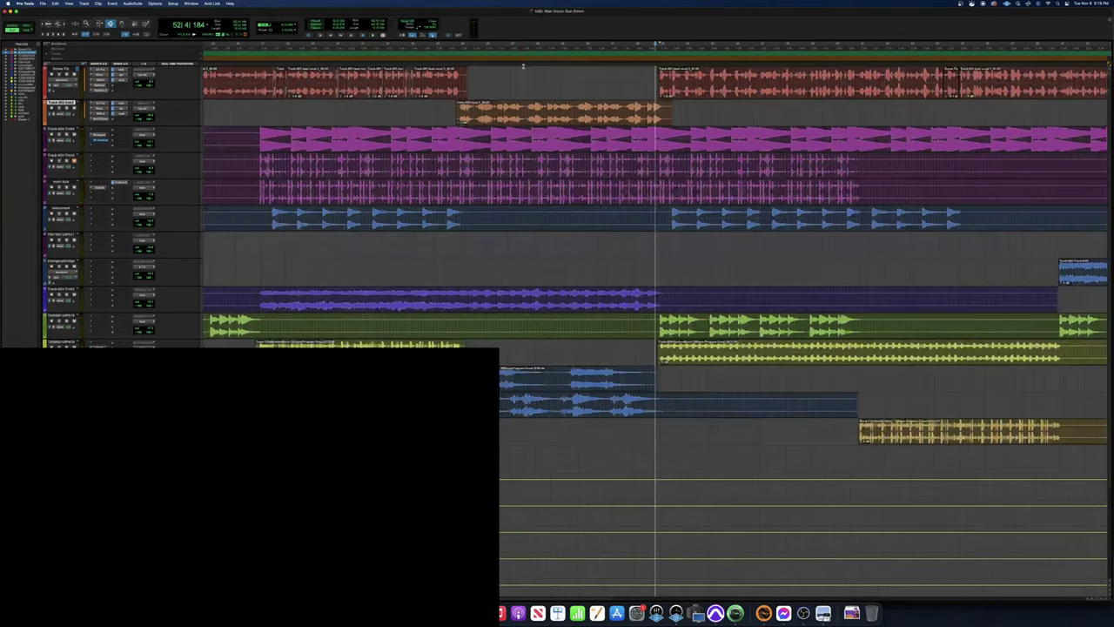
key("t")
key("t")
scroll(636, 83, "right", 3)
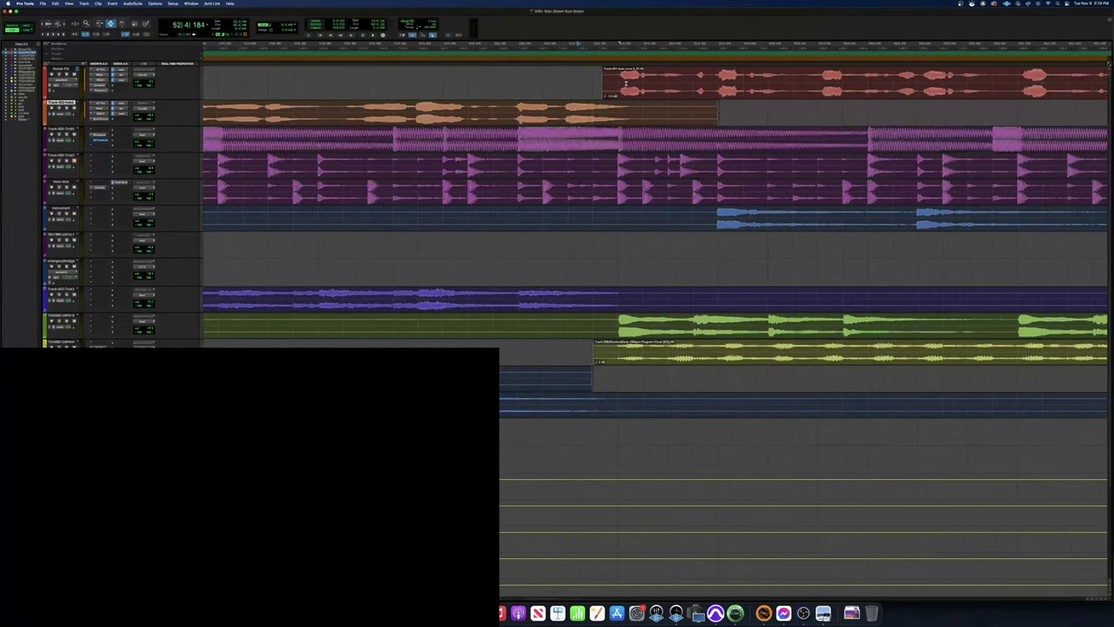
scroll(621, 83, "right", 2)
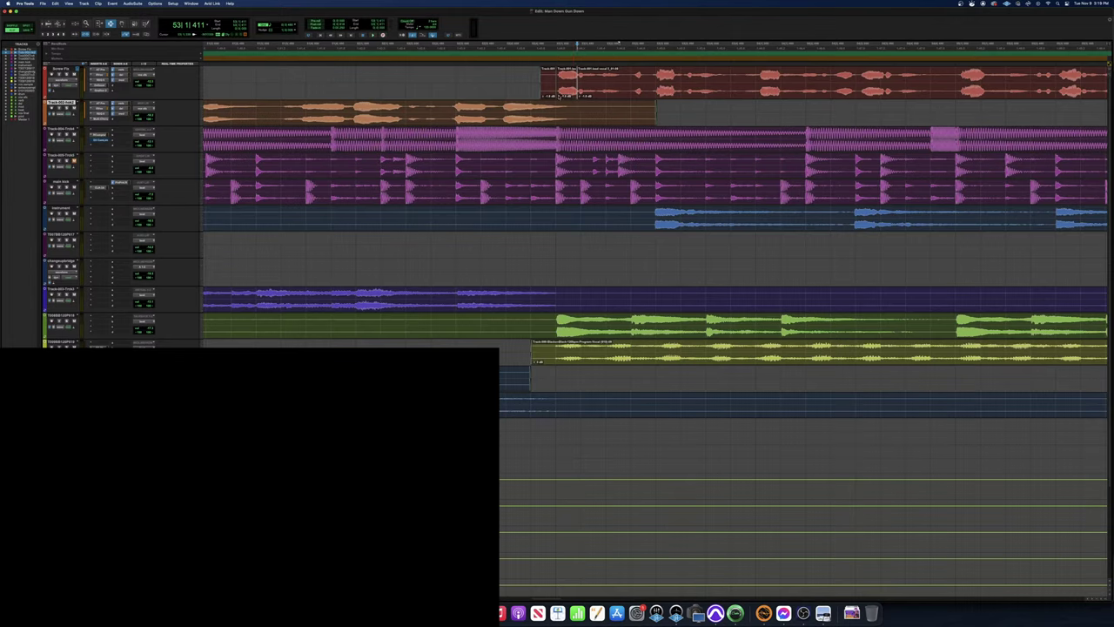
left_click_drag(560, 96, 550, 95)
key("space")
Lower the clip gain of a separate short lead vocal clip at about 53|3 and replay from 53|2|917
left_click_drag(659, 98, 659, 101)
left_click(653, 96)
key("space")
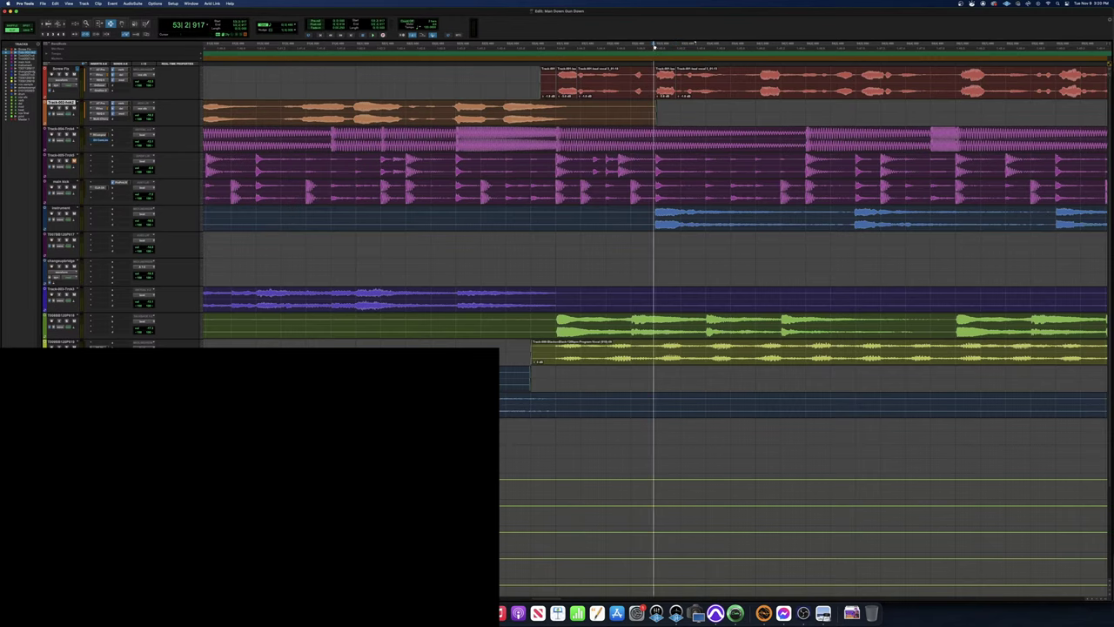
Separate the short loud lead vocal section beginning at 54|1|071 into its own clip, lower its clip gain and audition it
scroll(717, 83, "right", 5)
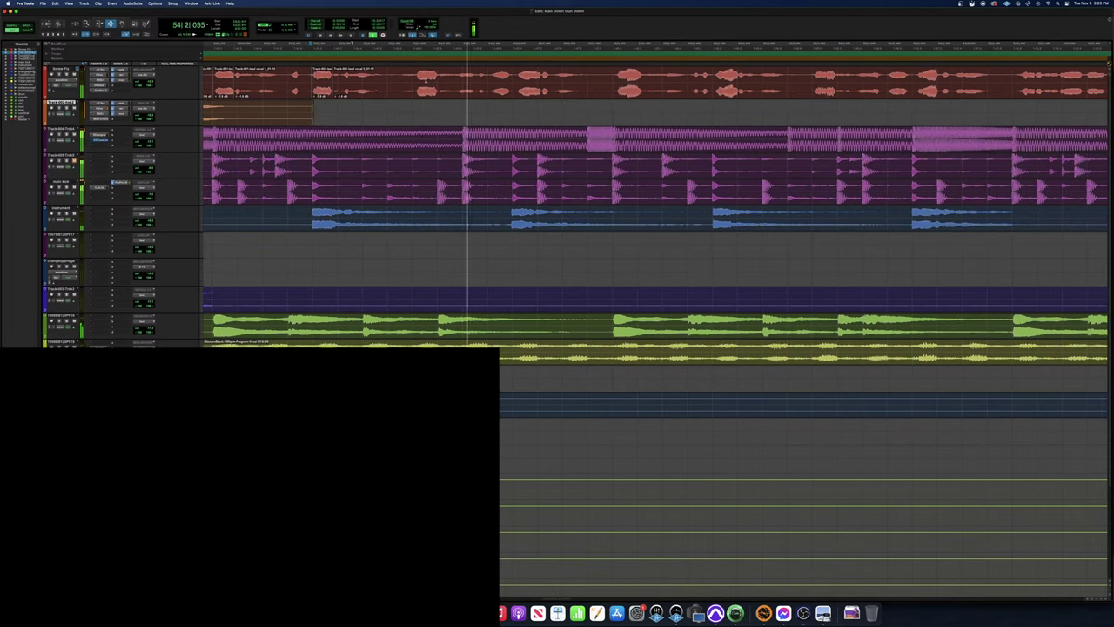
left_click(416, 81)
key("space")
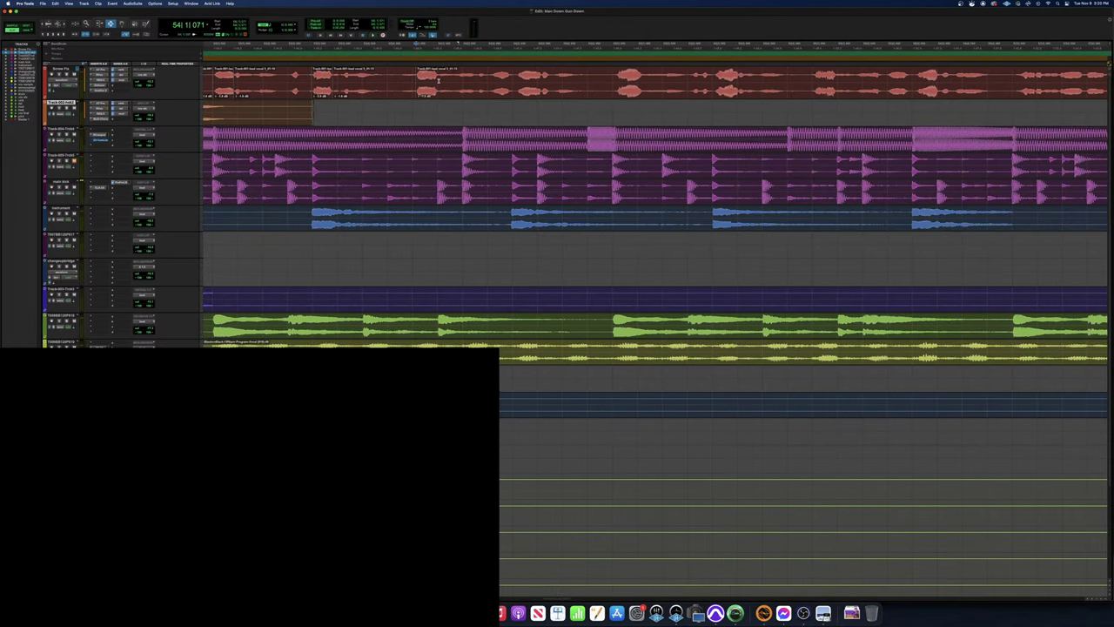
left_click_drag(421, 95, 408, 94)
key("space")
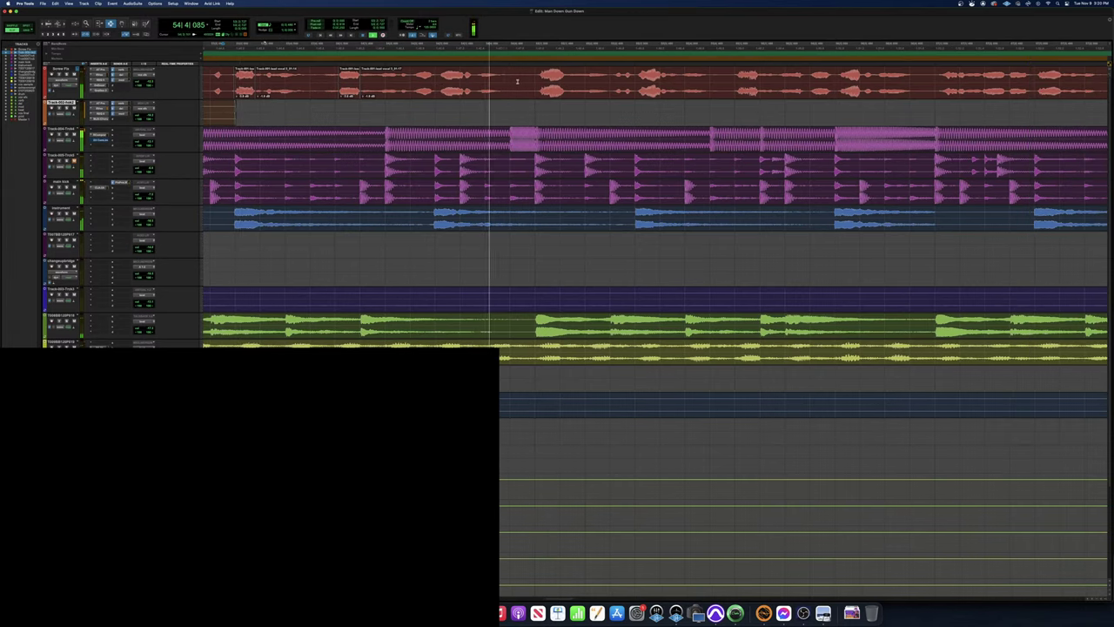
Separate the short lead vocal section beginning at 55|1|026 into its own clip, lower its clip gain and replay from about 54|3
key("space")
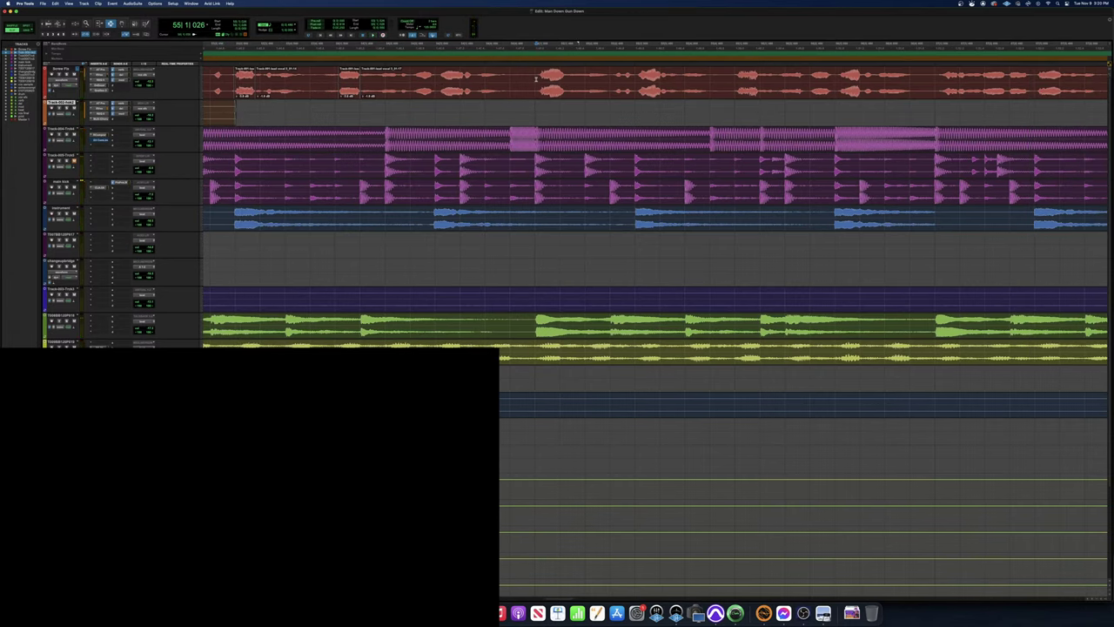
key("super+e")
left_click(465, 48)
key("space")
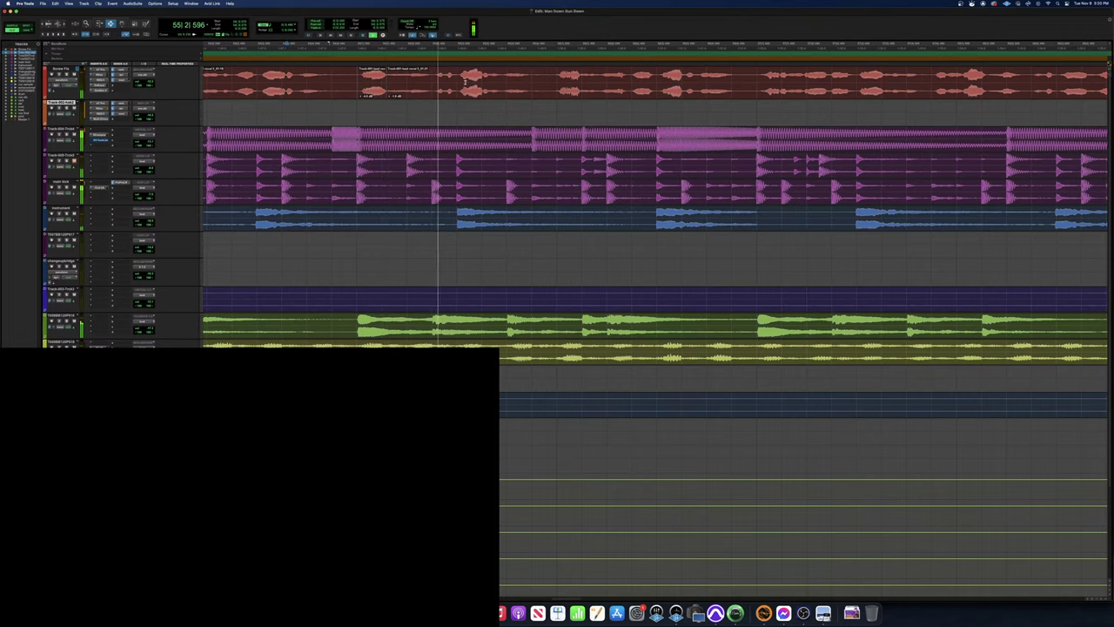
Separate the lead vocal section from 55|3|017 to 55|3|497 into its own clip, lower its clip gain and replay from 54|4|819
key("space")
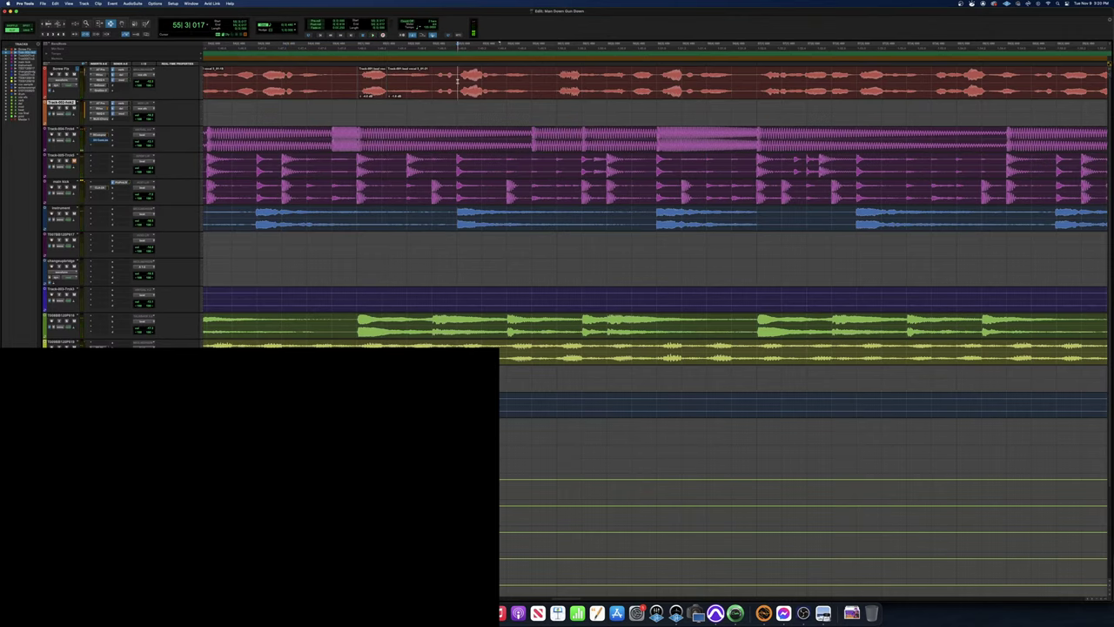
left_click(462, 96)
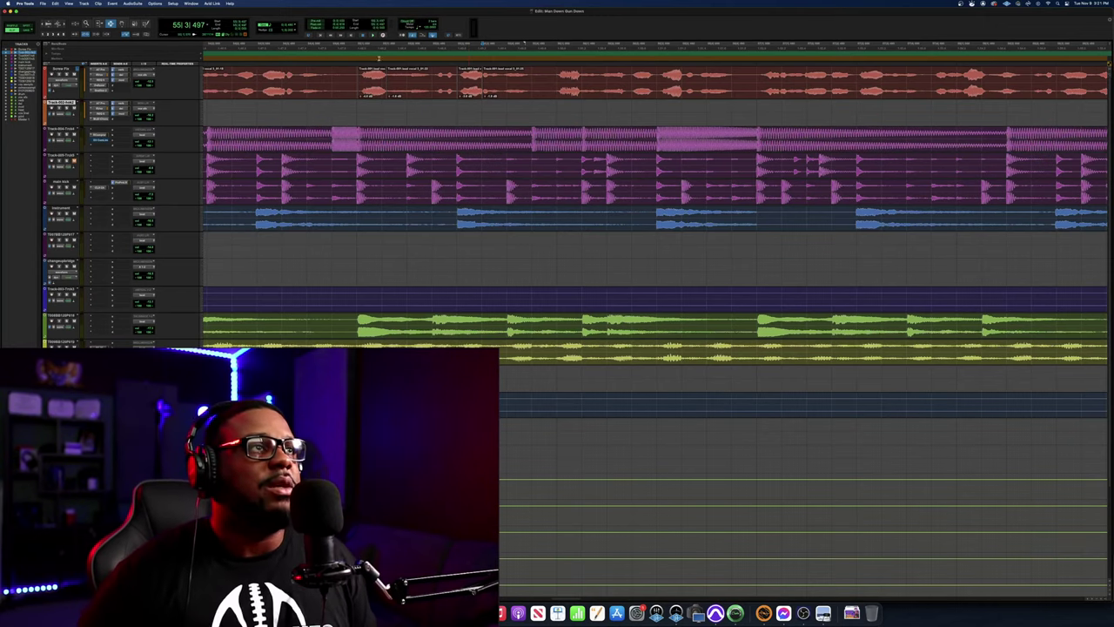
left_click(350, 46)
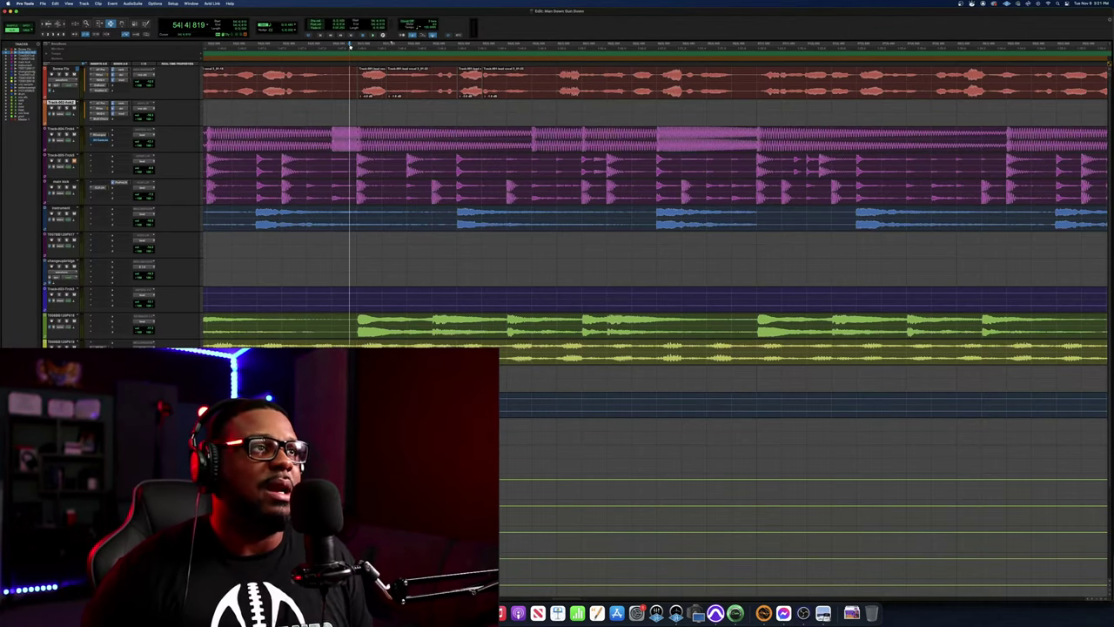
key("space")
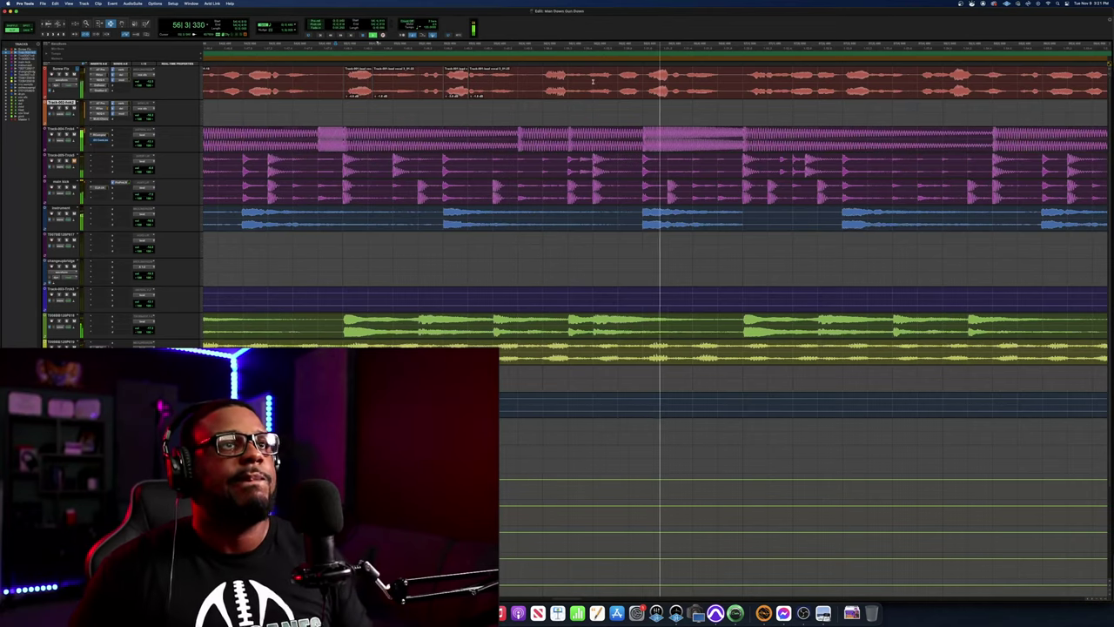
Separate the short lead vocal section beginning at 56|3|089 into its own clip, lower its clip gain and replay from 55|3|017
key("space")
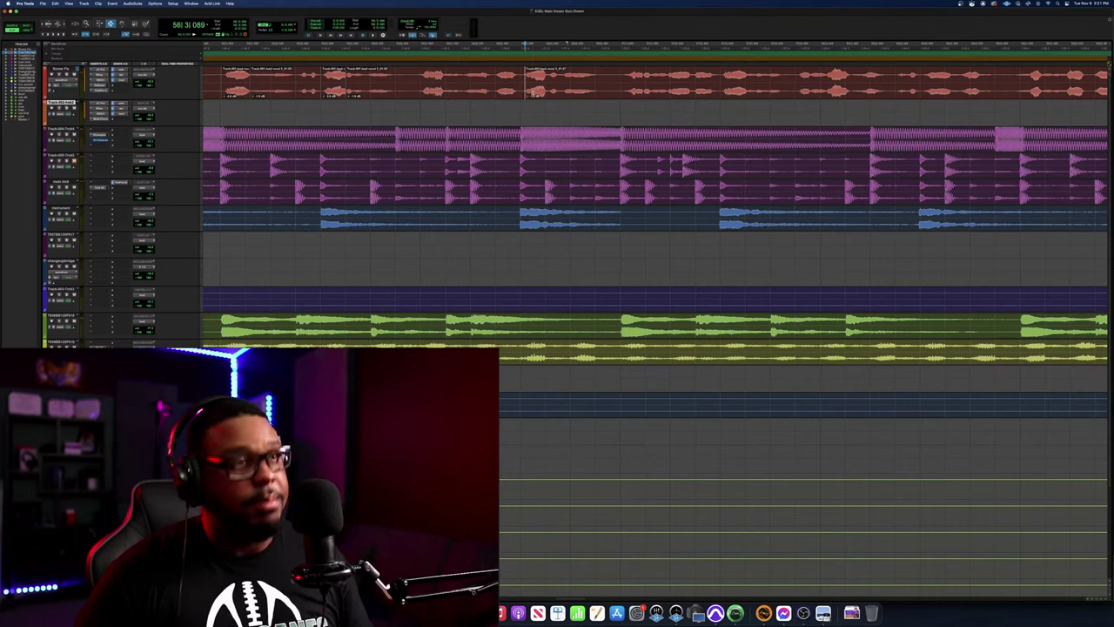
key("b")
left_click_drag(528, 97, 528, 99)
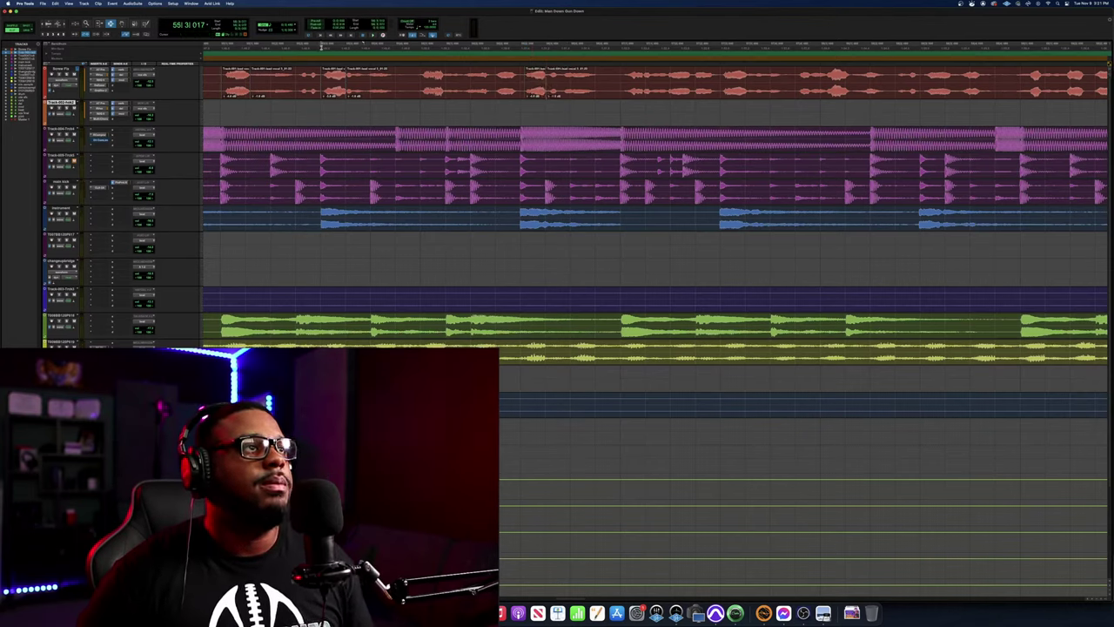
key("space")
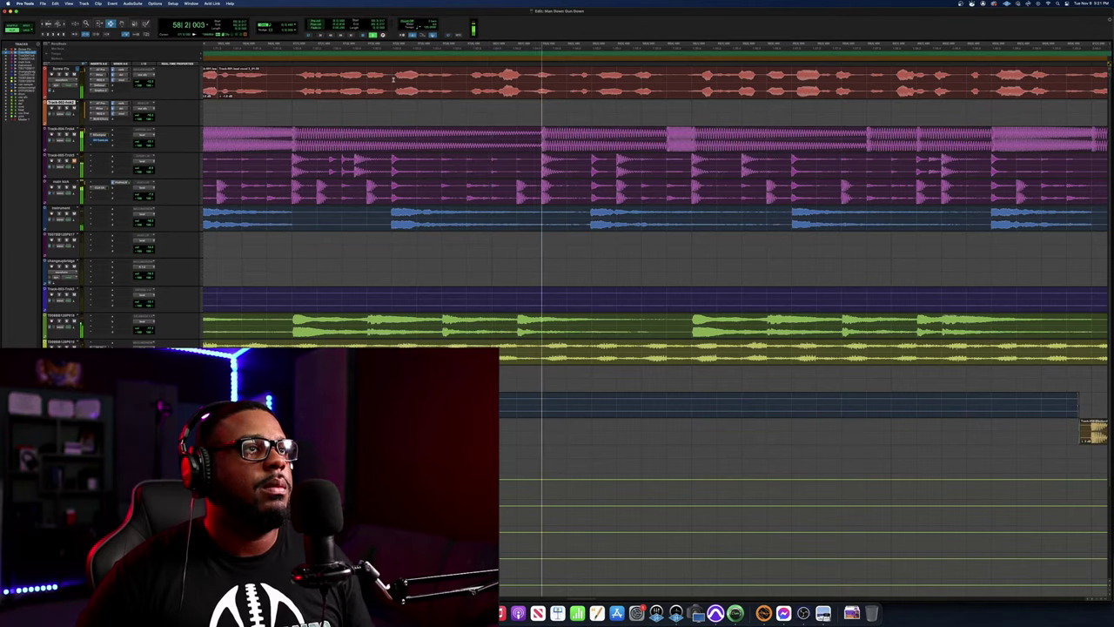
Separate the lead vocal sections ending at 57|3|529 and from 58|1|108 to 58|1|565 into clips, lower their clip gain and replay from about 57|3
key("space")
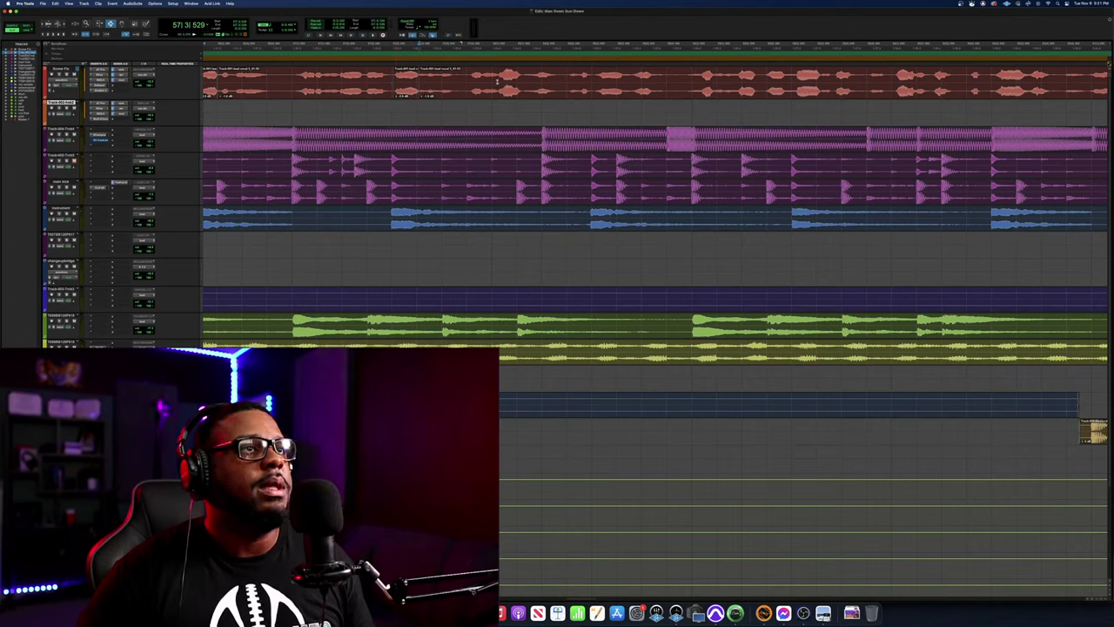
key("super+e")
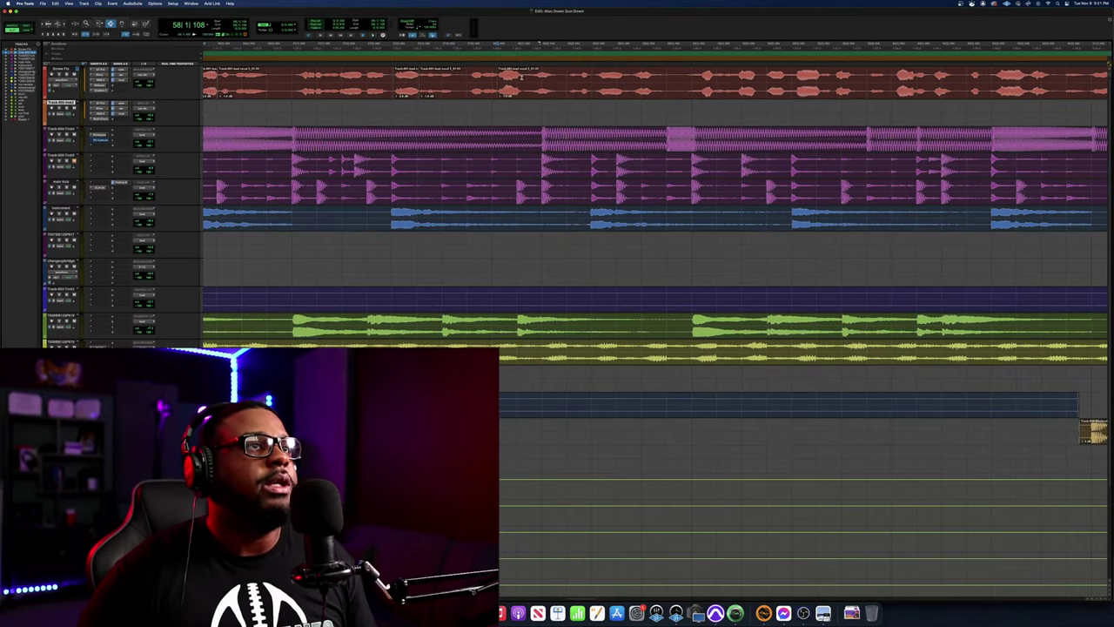
left_click(520, 80)
key("super+e")
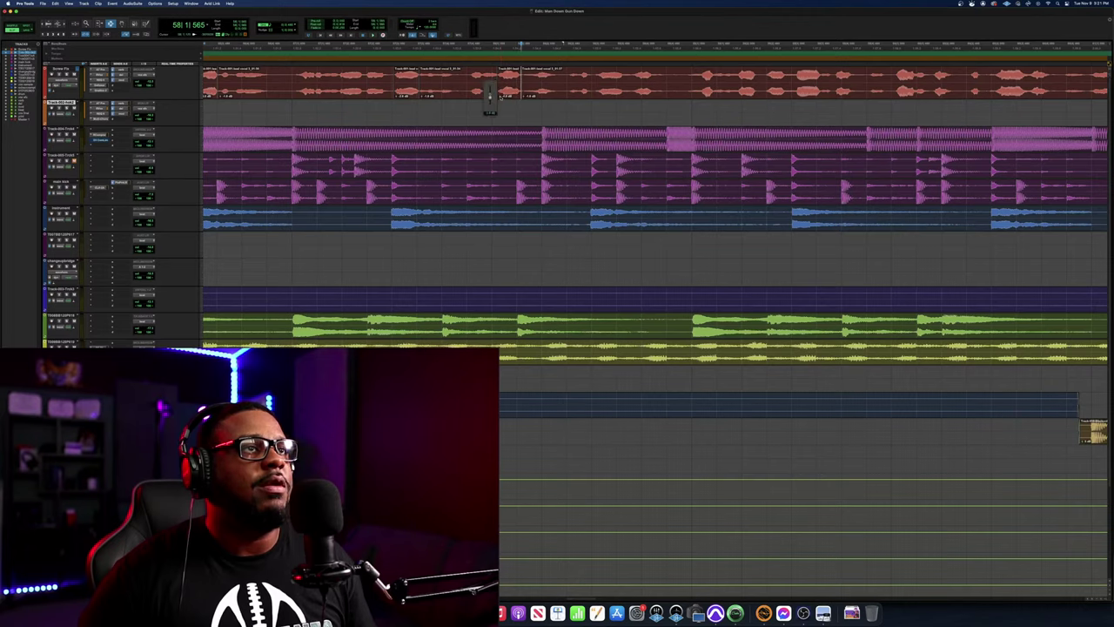
left_click(398, 45)
key("space")
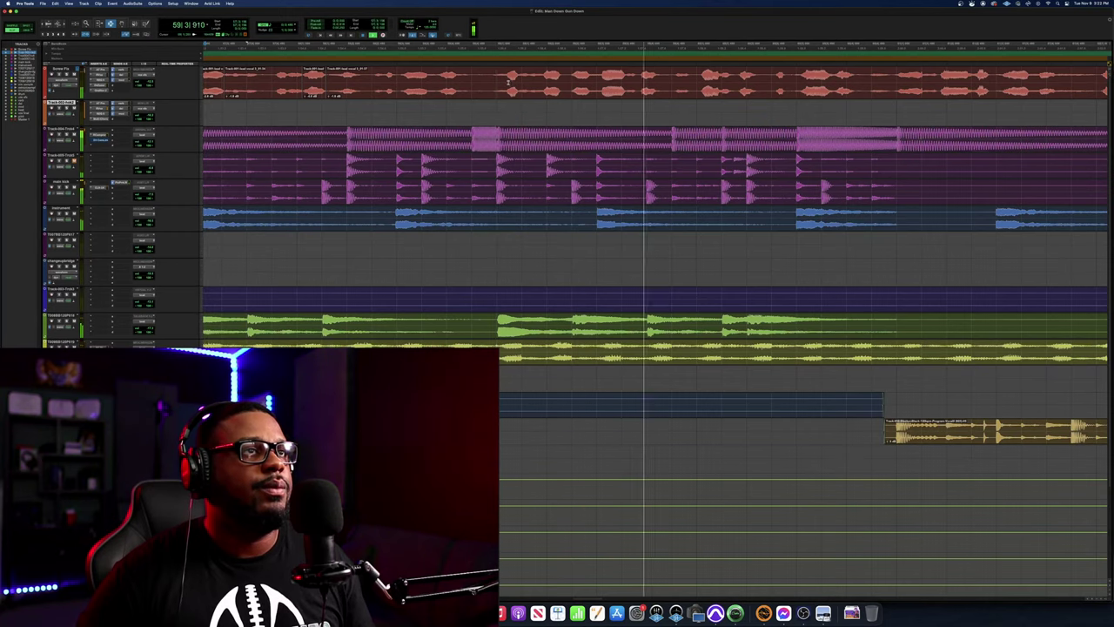
Separate the lead vocal section from 59|1|192 to 59|4|482 into its own clip, lower its clip gain and audition from about 58|4 to past bar 62
key("space")
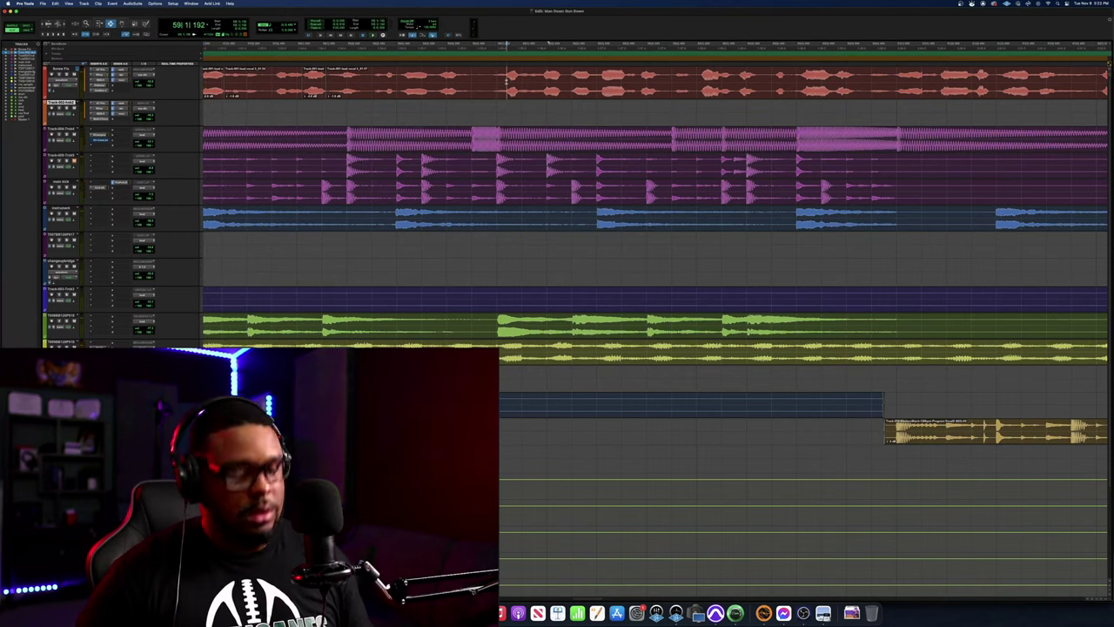
key("b")
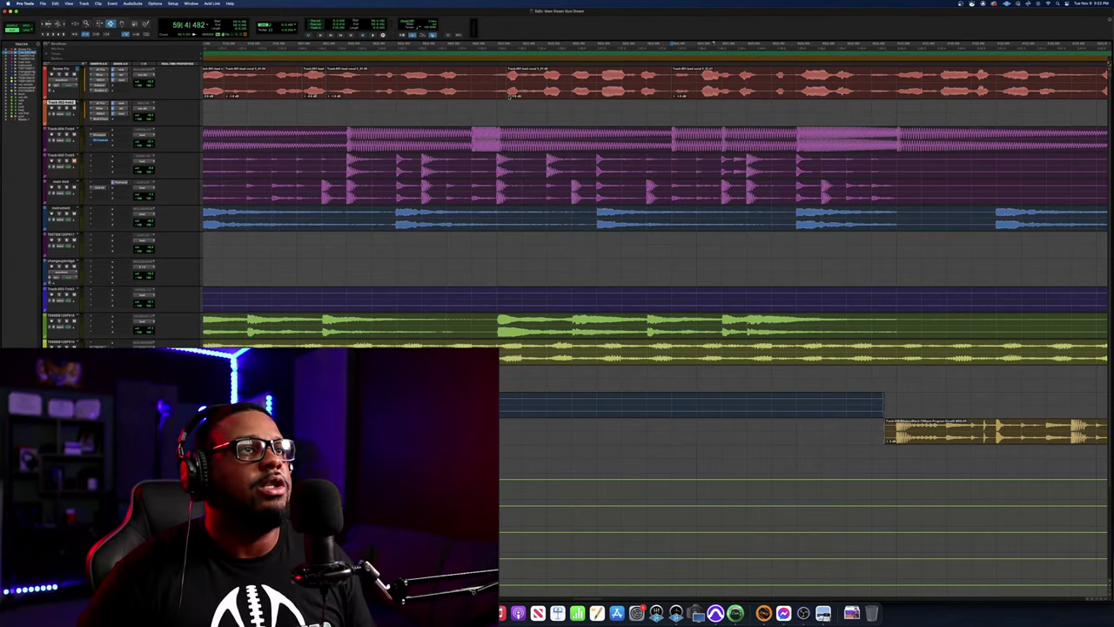
key("space")
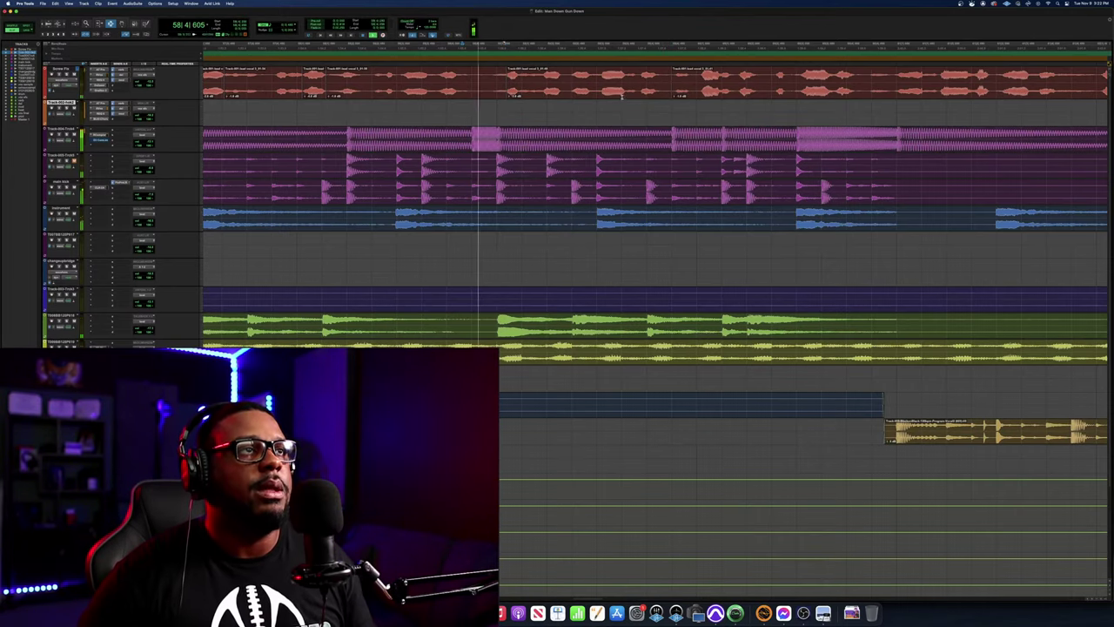
scroll(622, 96, "right", 5)
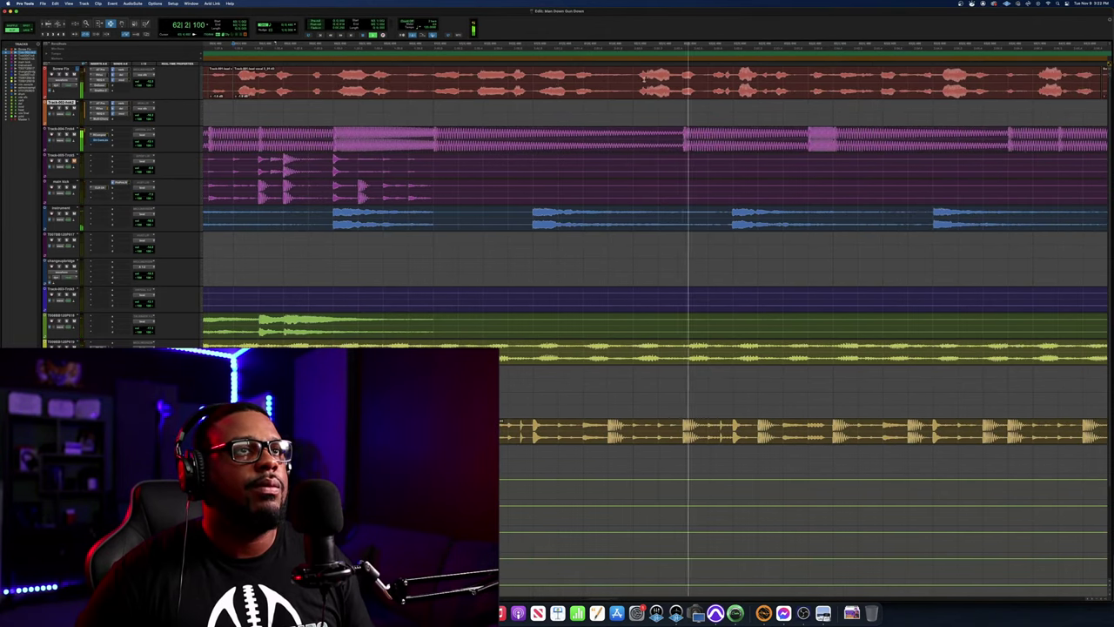
Separate the lead vocal section from 61|4|955 to 62|3|500 into its own clip and replay the passage
key("space")
left_click(633, 78)
key("super+e")
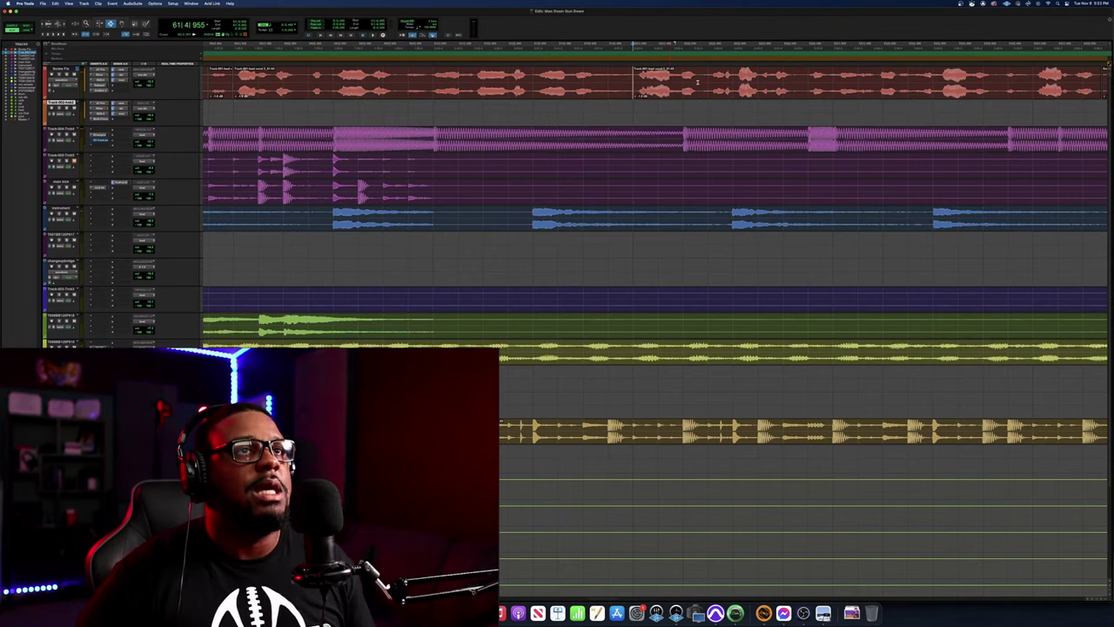
left_click(760, 76)
key("super+e")
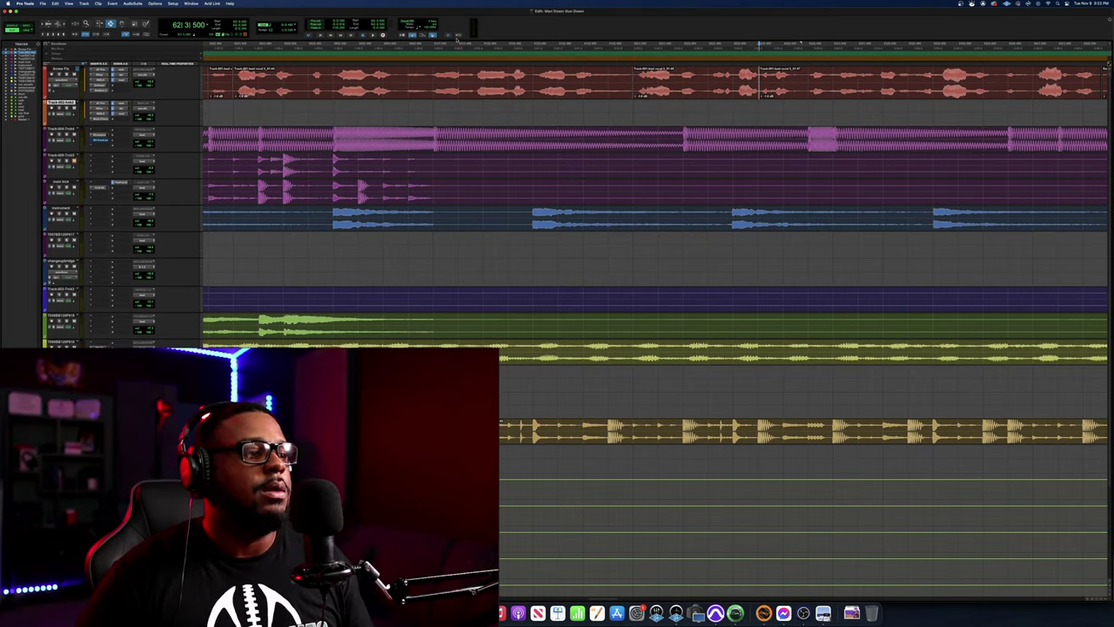
key("space")
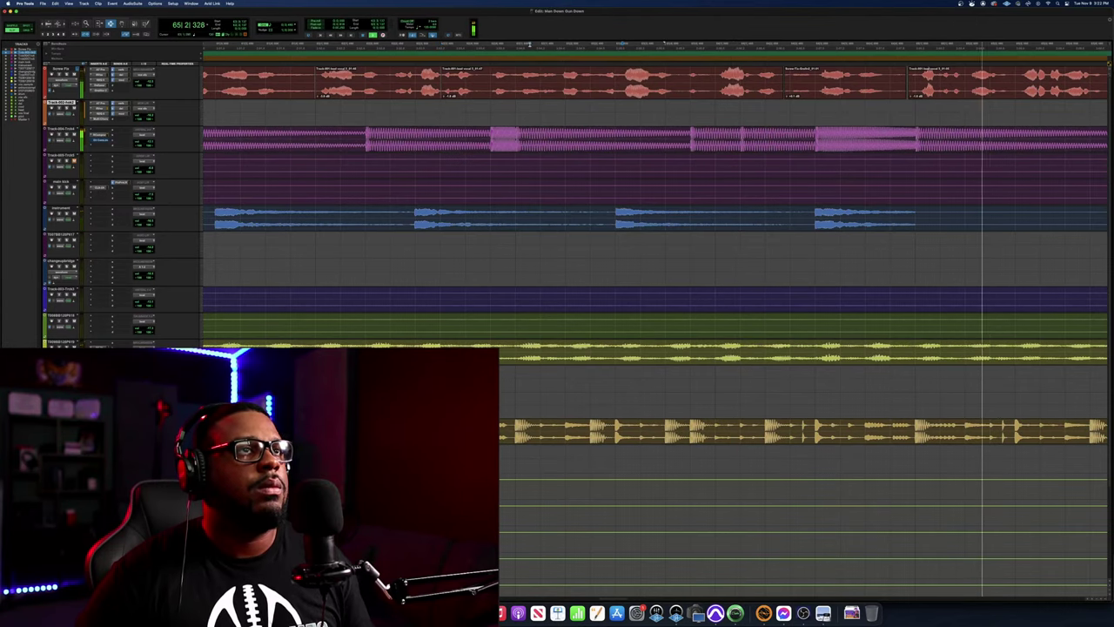
Audition the lead vocal from about 65|2 to 68|3 and replay from about 66|4 to find the loud section before bar 67
key("space")
key("space")
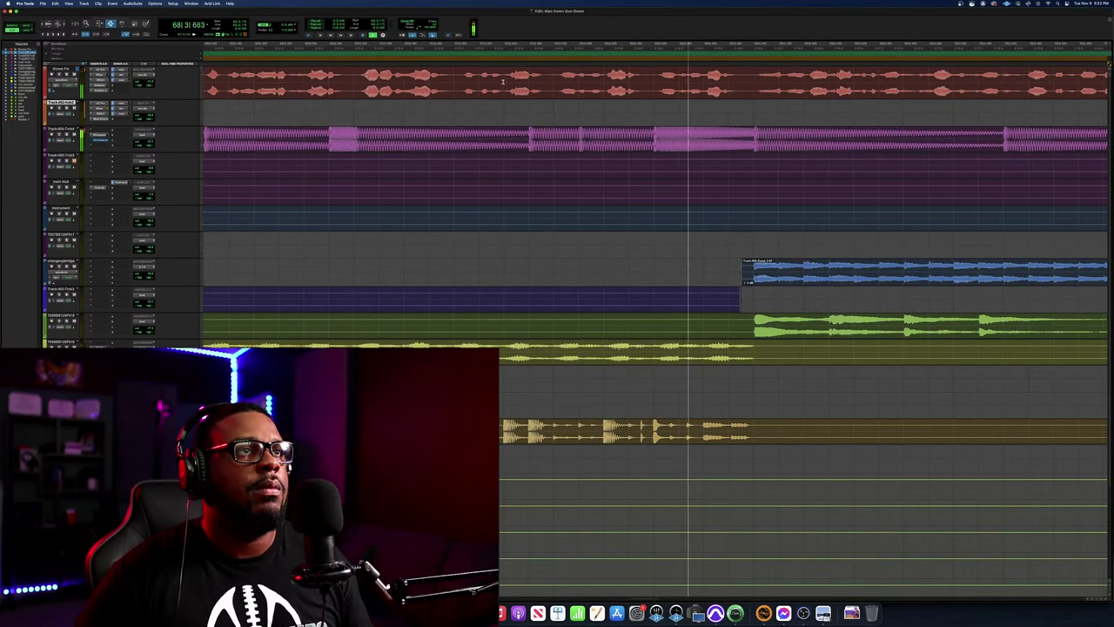
left_click(317, 83)
key("space")
key("space")
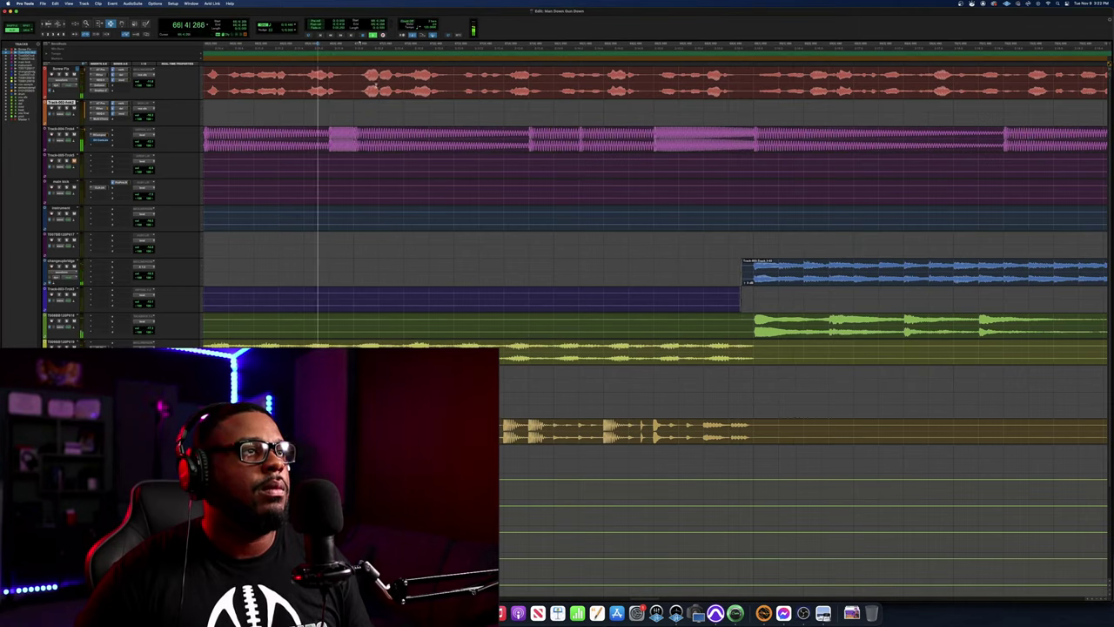
Separate the lead vocal section from 66|4|948 to 67|2|511 into its own clip and lower its clip gain
left_click(352, 82)
key("space")
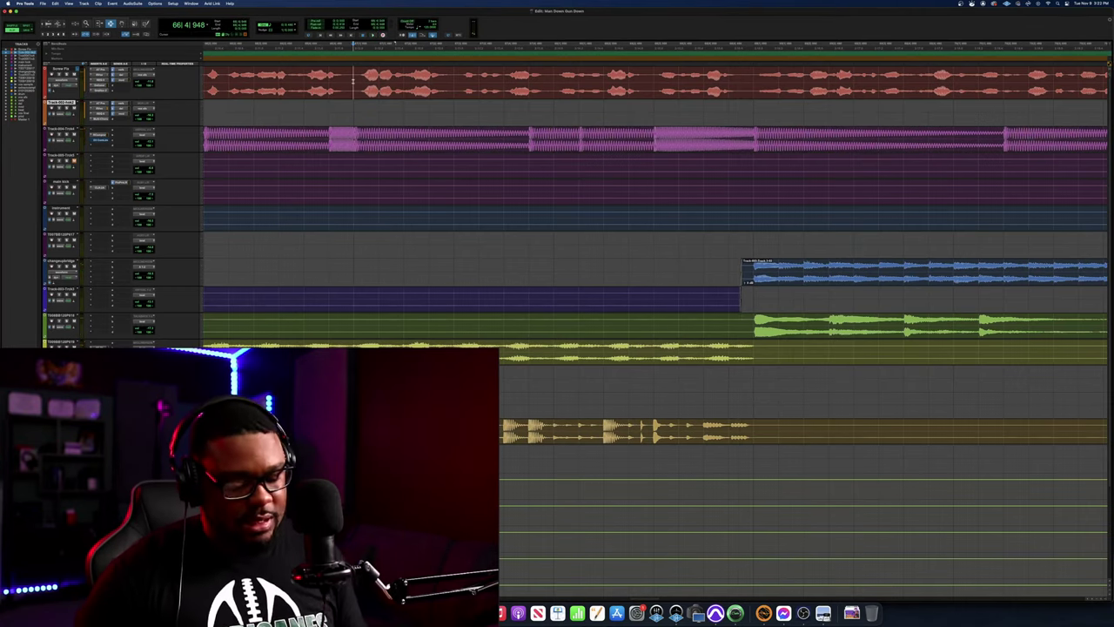
key("b")
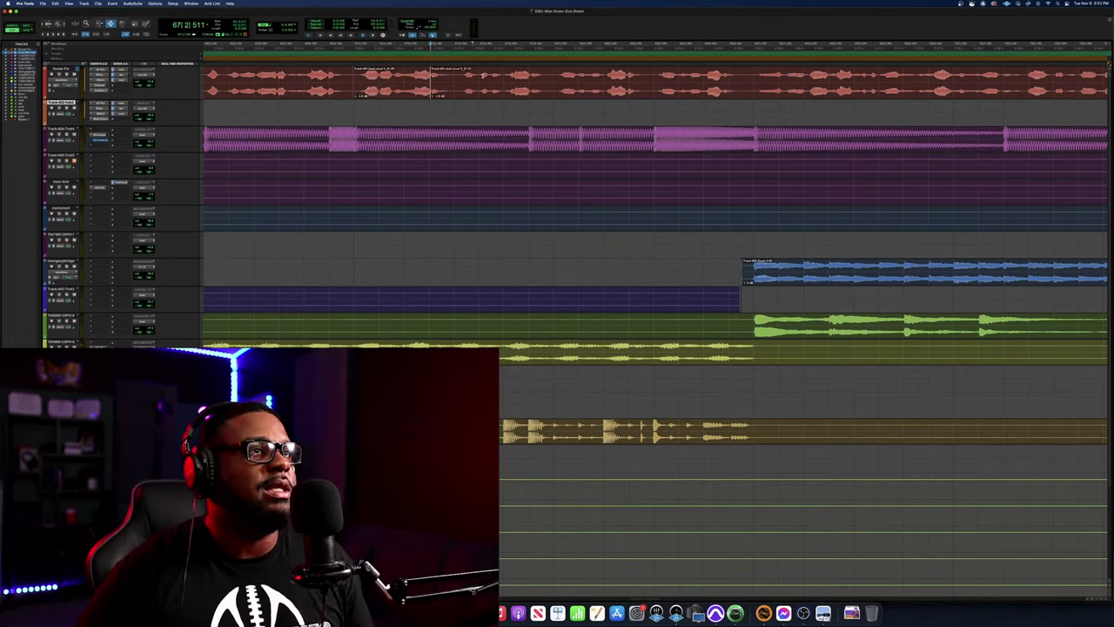
Separate the lead vocal section from 67|3|086 to about 67|4 into its own clip and set the playback position to 66|4|781
left_click_drag(456, 77, 508, 80)
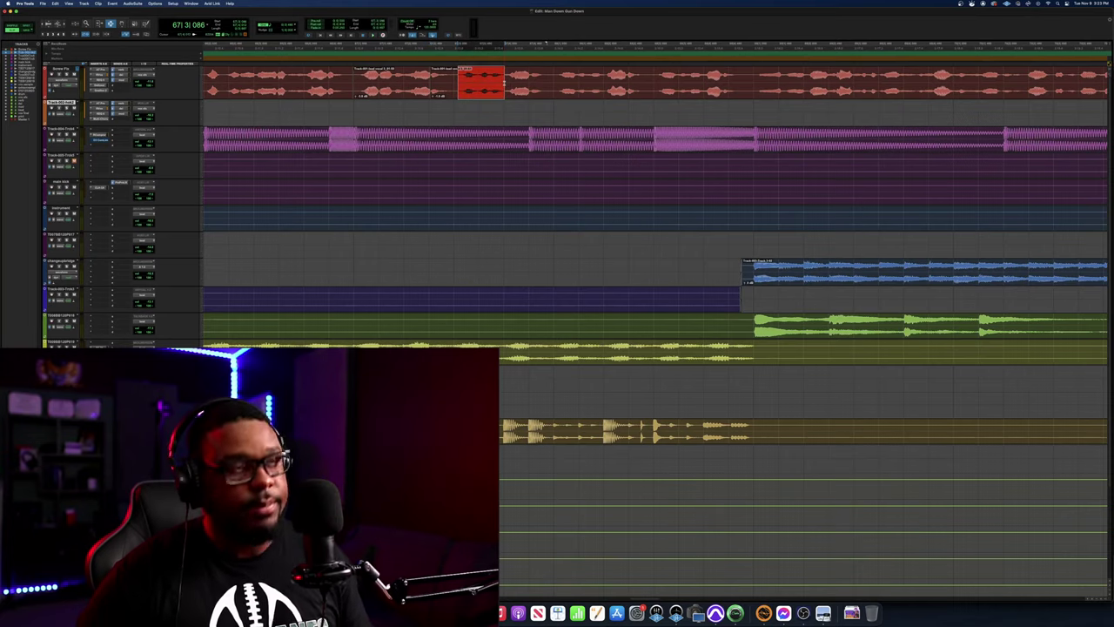
key("super+e")
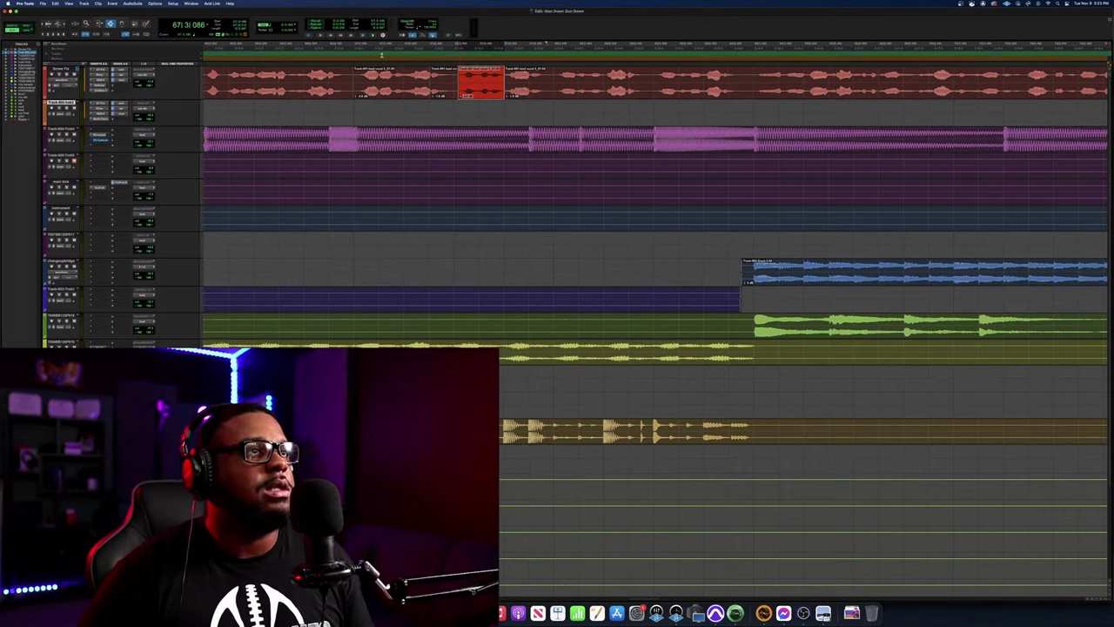
left_click(345, 46)
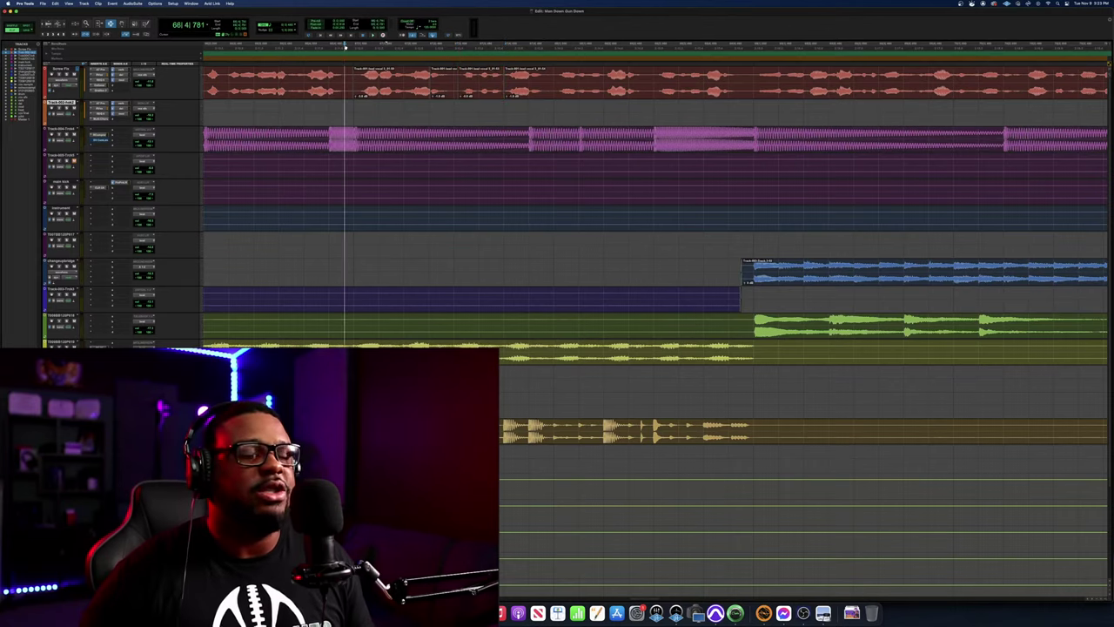
Audition the lead vocal from 66|4|781, separate the section at 70|1|009 into its own clip and lower its clip gain
key("space")
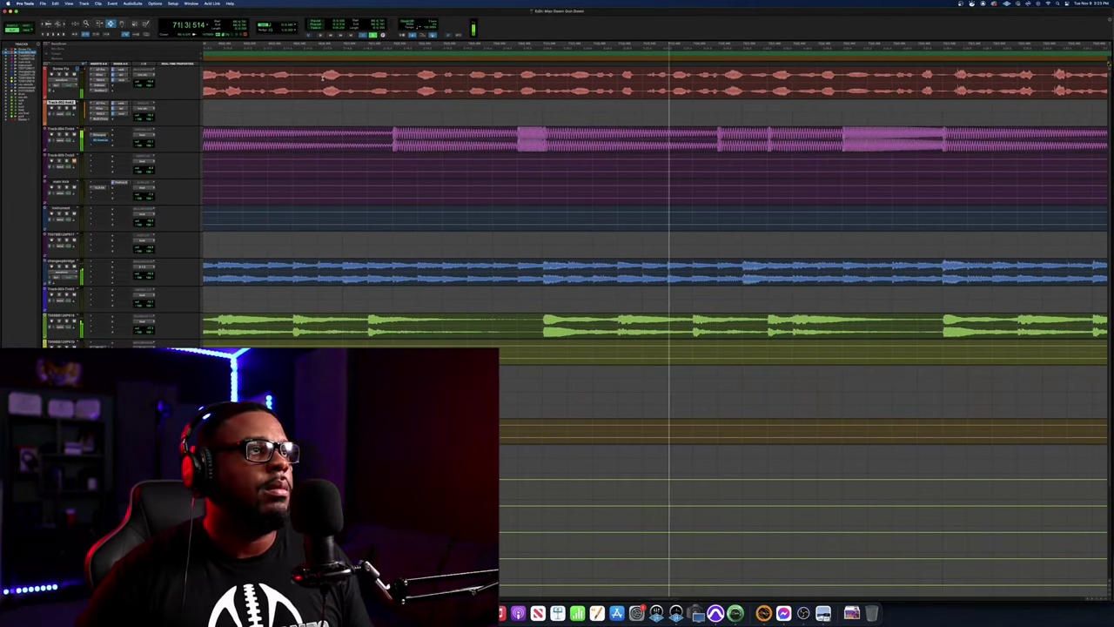
key("space")
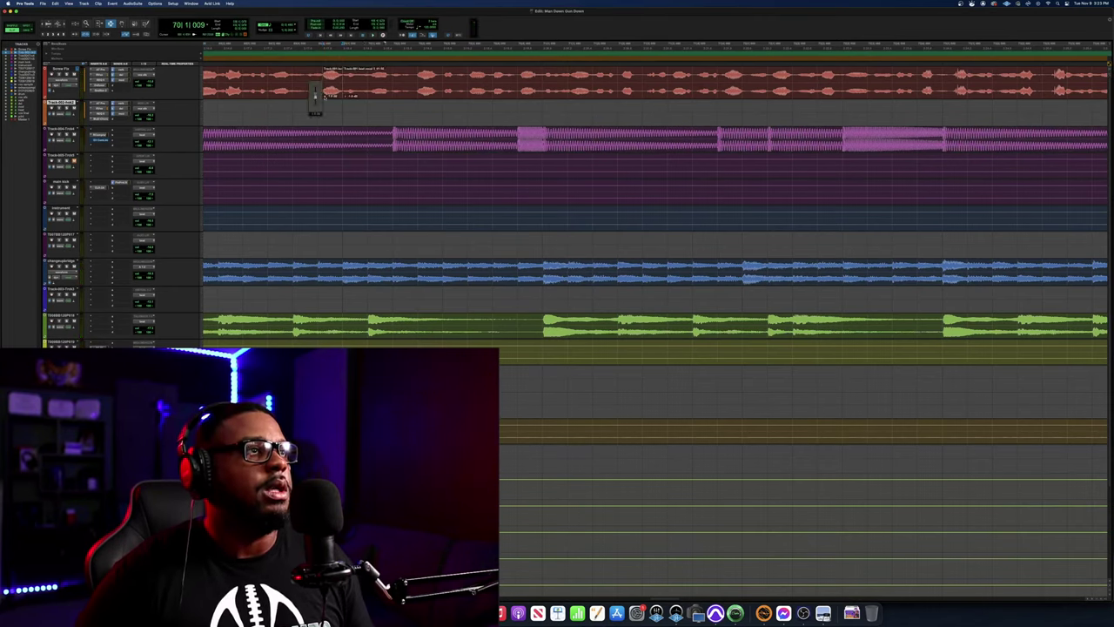
Audition the lead vocal from 70|1|009 through bar 73, solo its track and replay from 72|4|801 to locate the click
key("space")
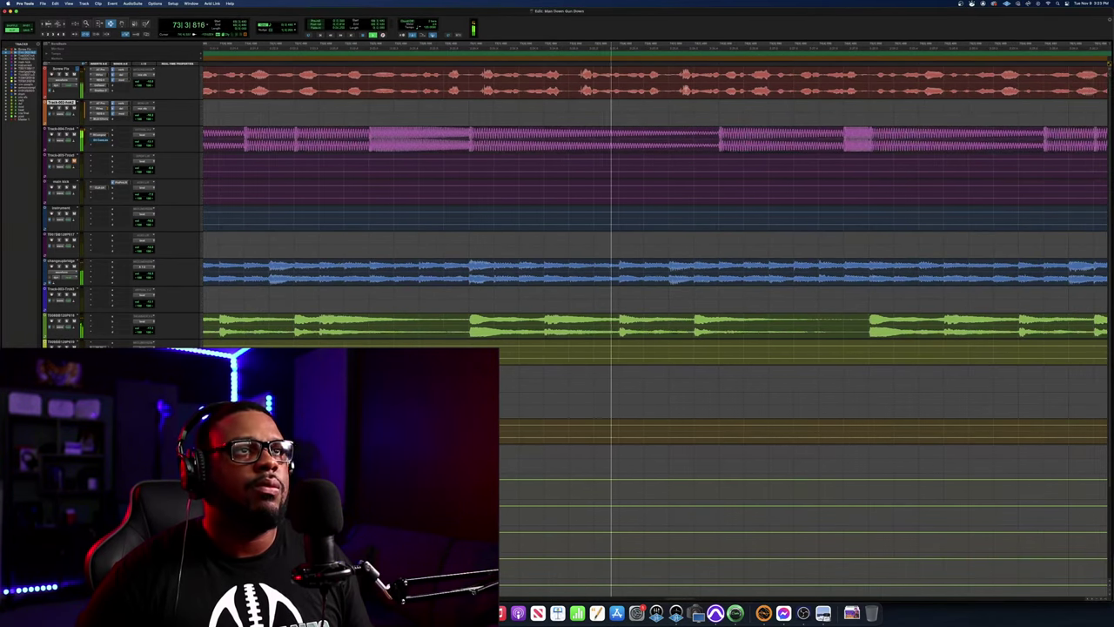
key("space")
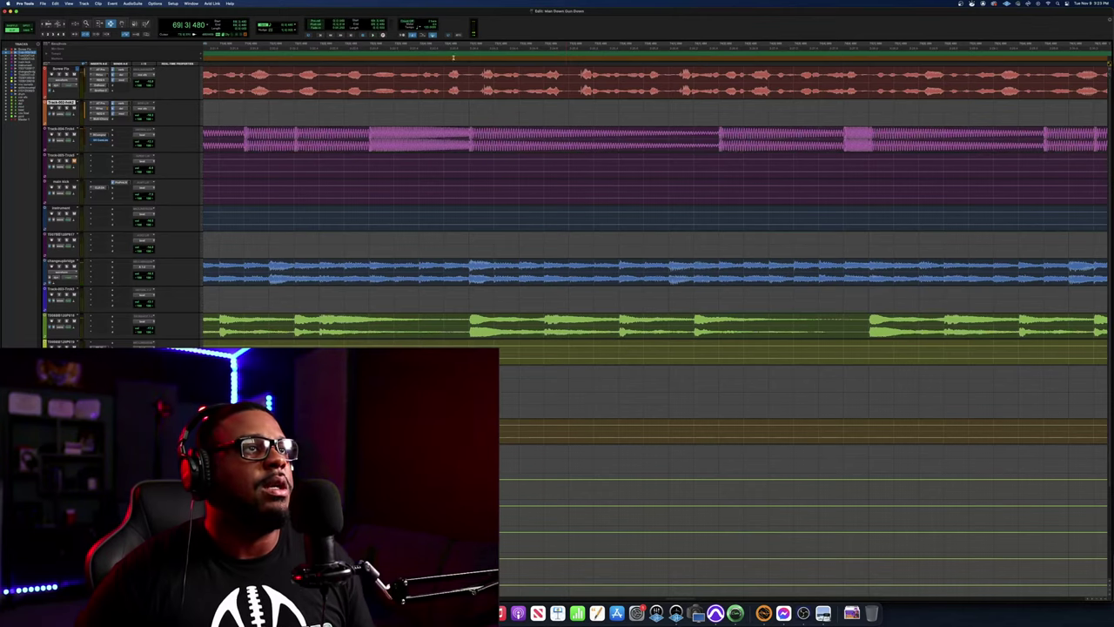
key("space")
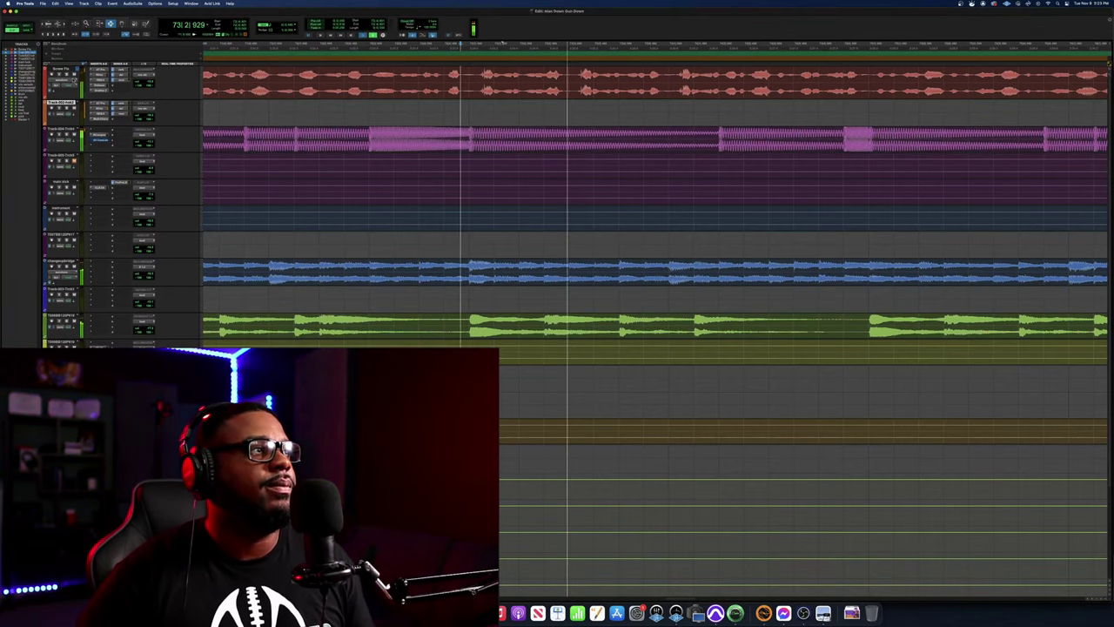
key("space")
key("space")
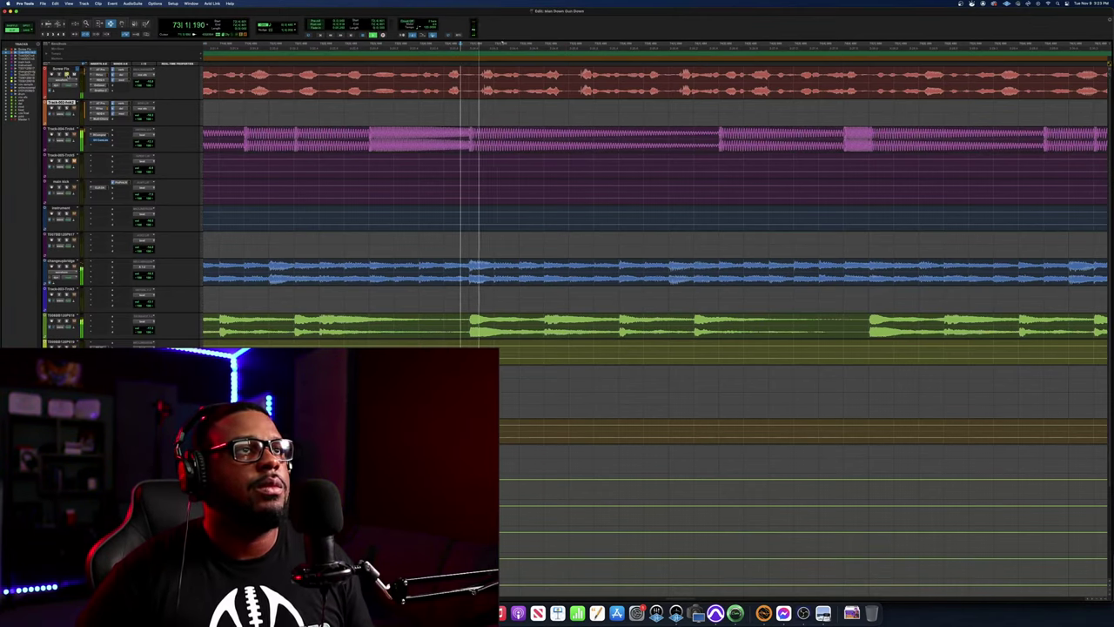
key("space")
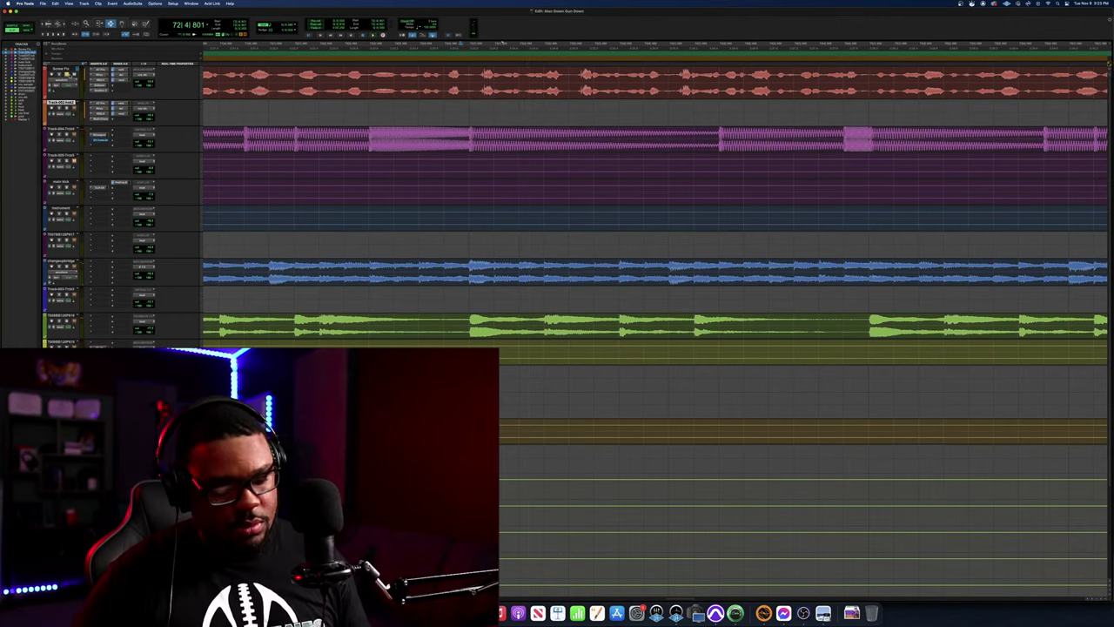
Select the short click in the soloed lead vocal waveform at 73|1|301
key("super+bracketright")
key("super+bracketright")
key("super+bracketright")
key("super+bracketright")
key("super+bracketright")
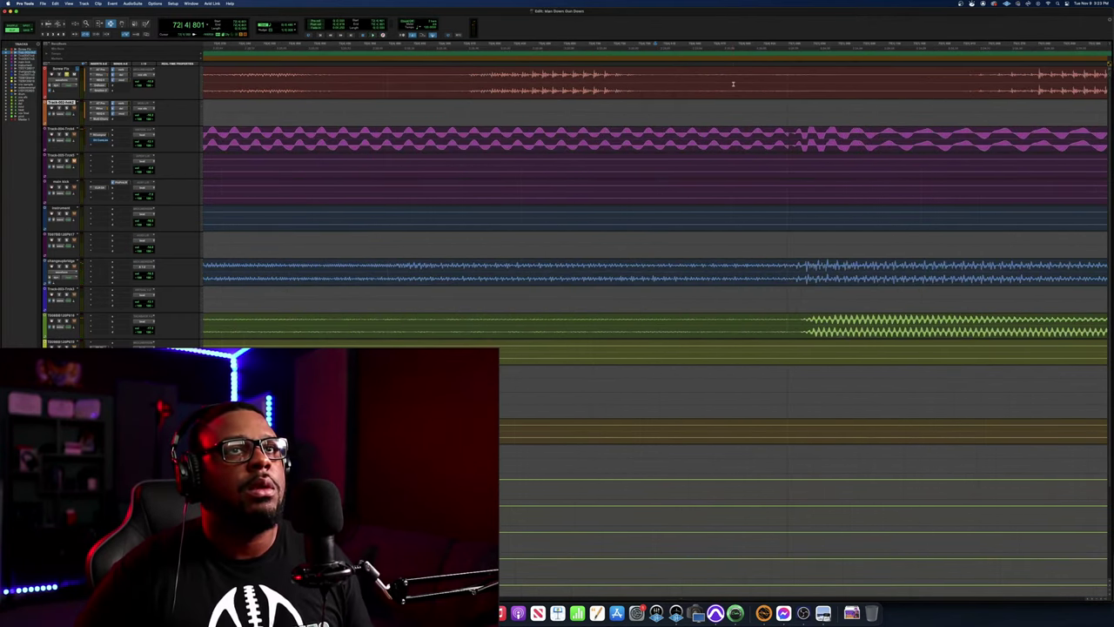
key("super+bracketright")
key("super+bracketright")
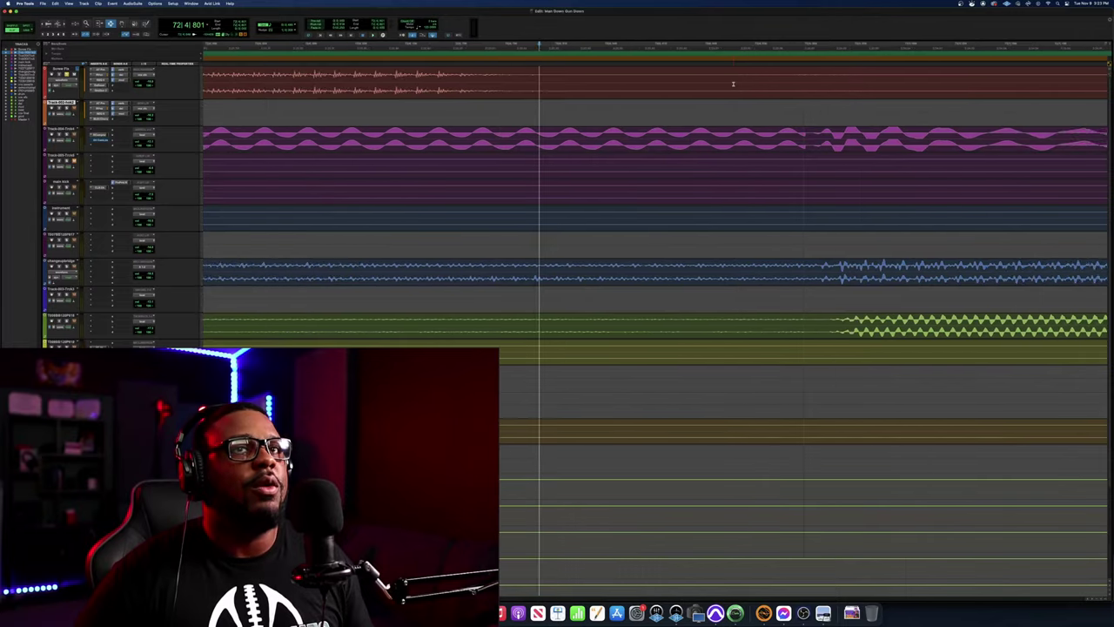
scroll(733, 84, "right", 10)
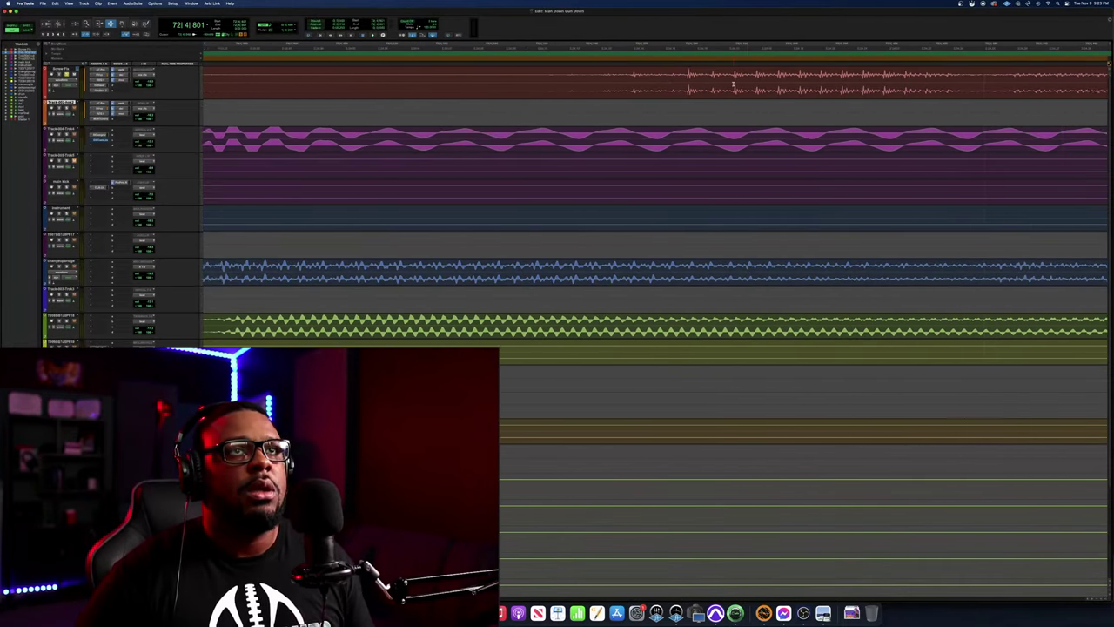
left_click(673, 75)
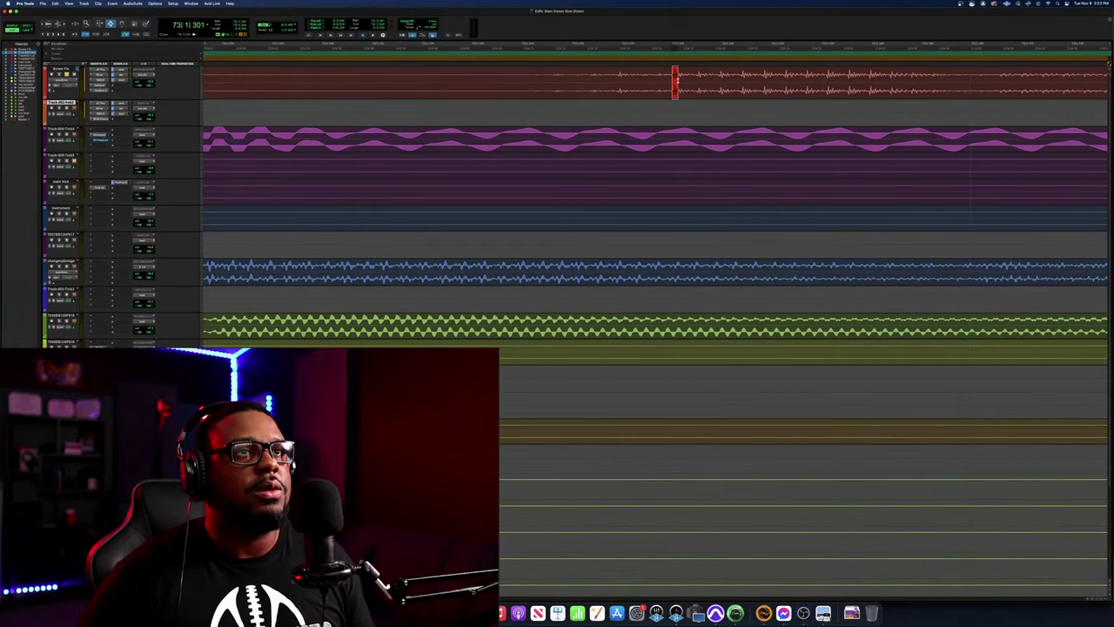
Audition the selected lead vocal click at 73|1|301 in close-up
key("super+bracketright")
key("super+bracketright")
key("super+bracketright")
key("super+bracketright")
key("super+bracketright")
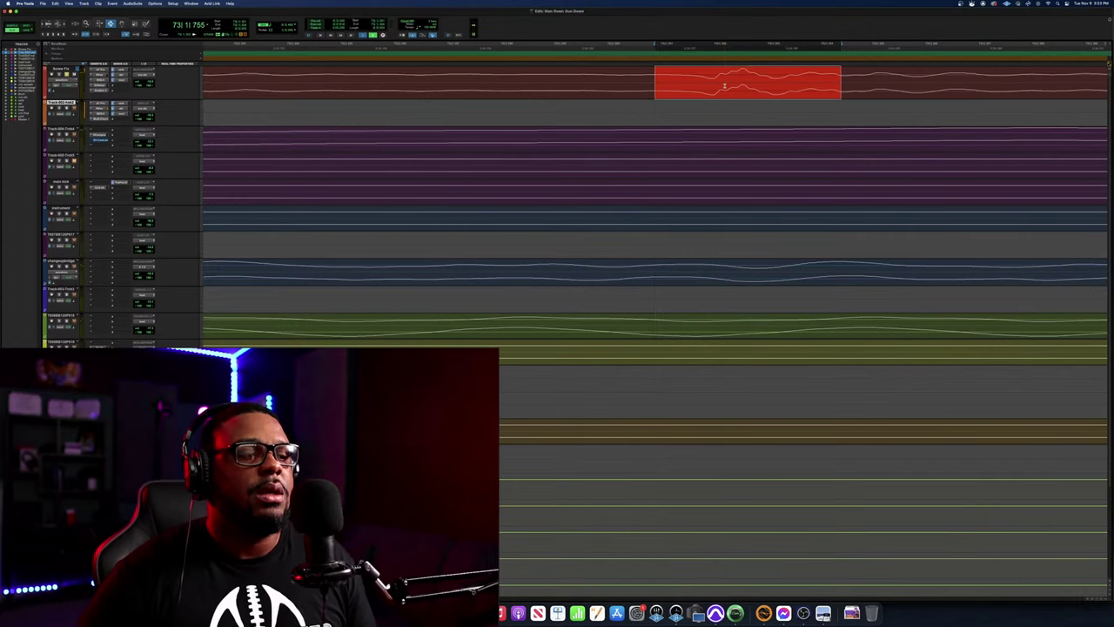
key("space")
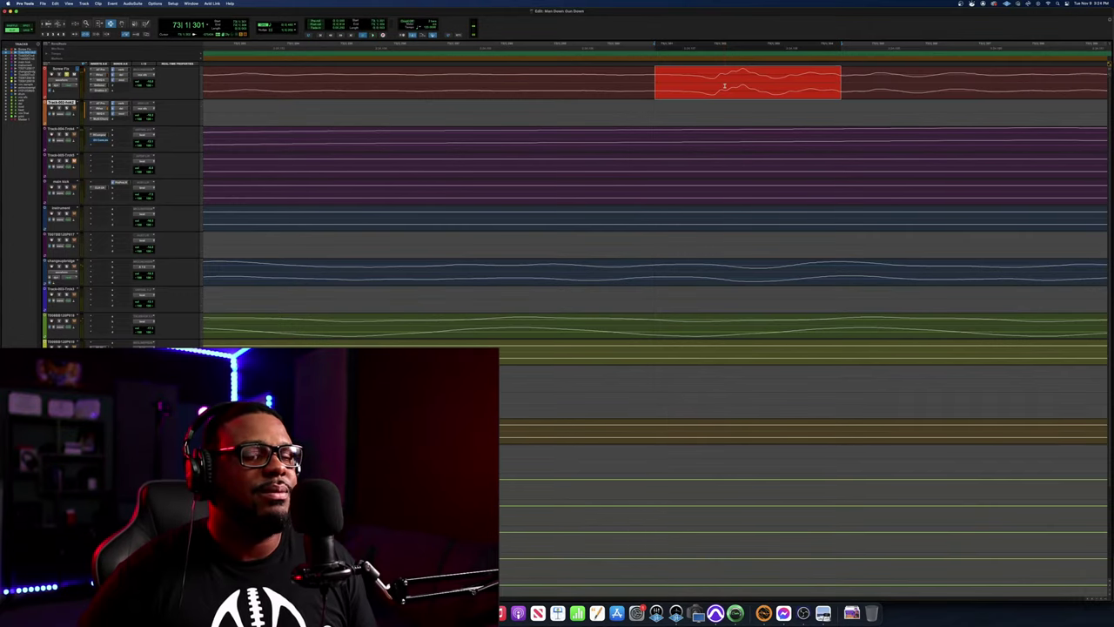
key("space")
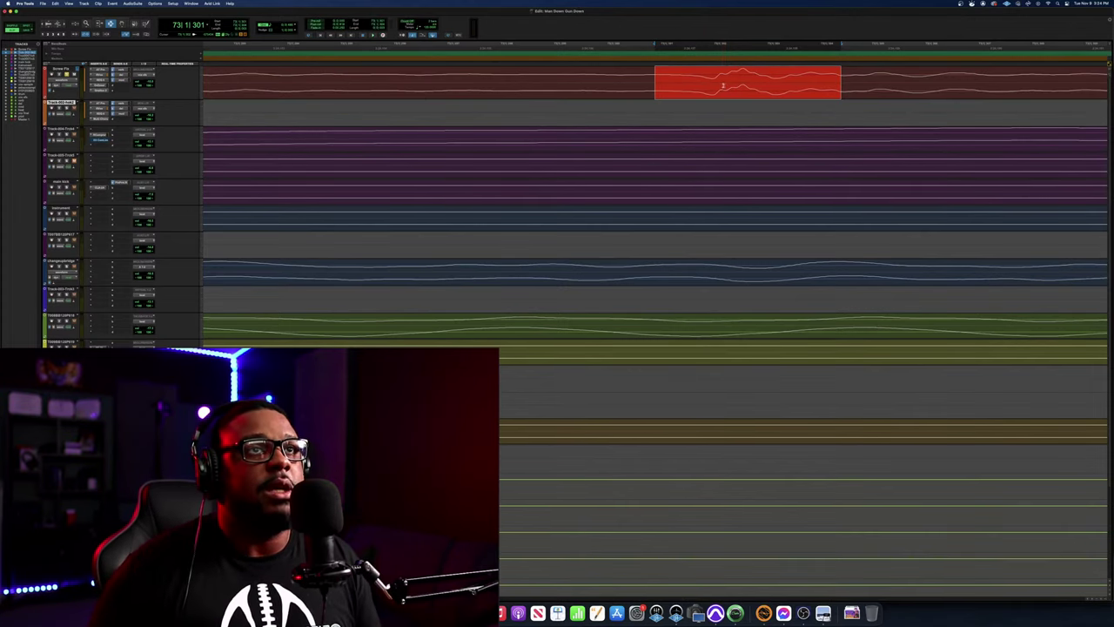
Examine the selected lead vocal click and its surrounding waveform at wide and close zoom levels
key("r")
key("r")
key("r")
key("r")
key("r")
key("r")
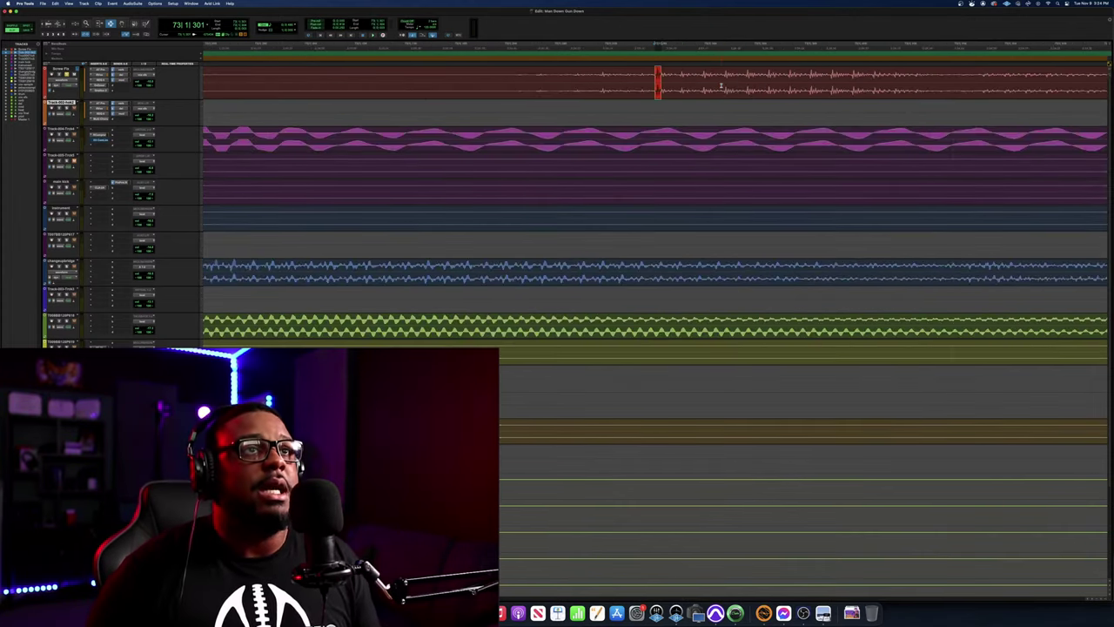
key("t")
key("t")
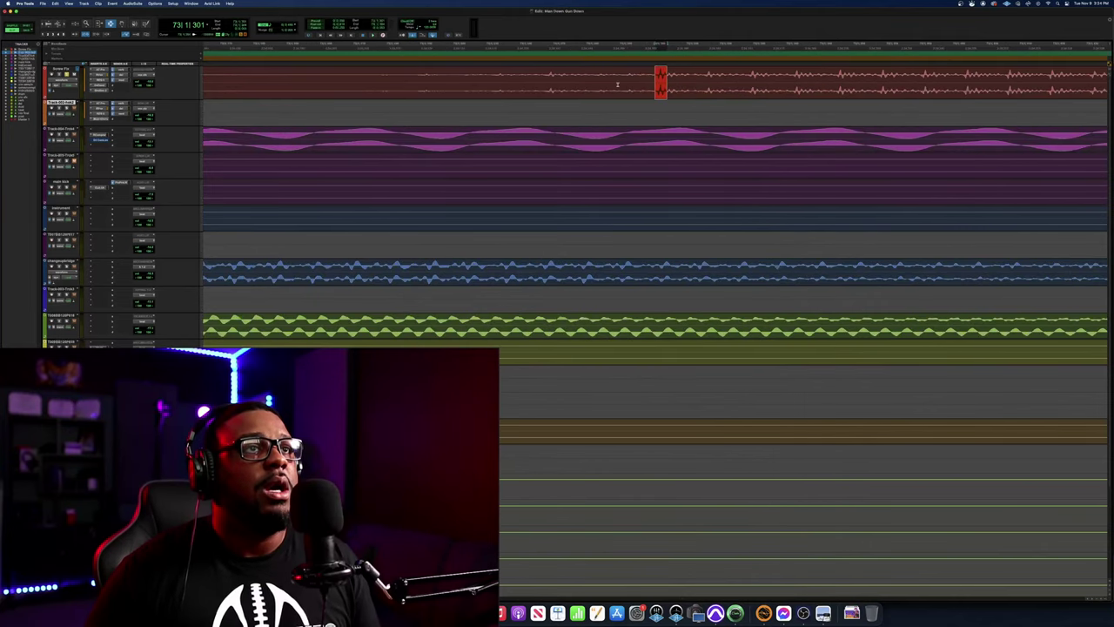
key("t")
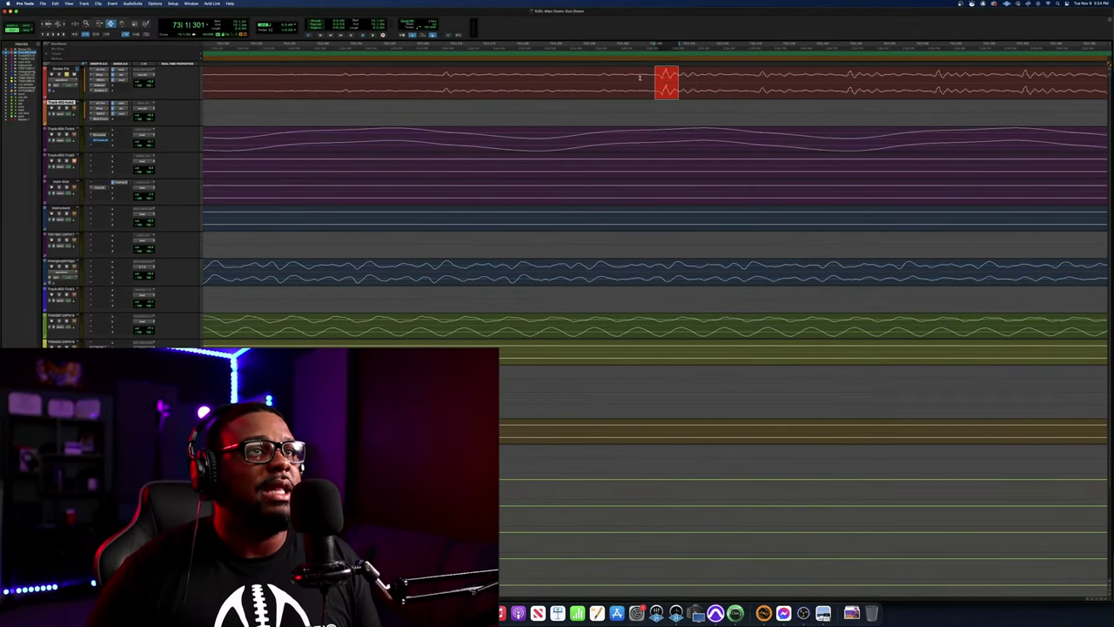
key("r")
key("r")
key("r")
key("r")
key("r")
key("r")
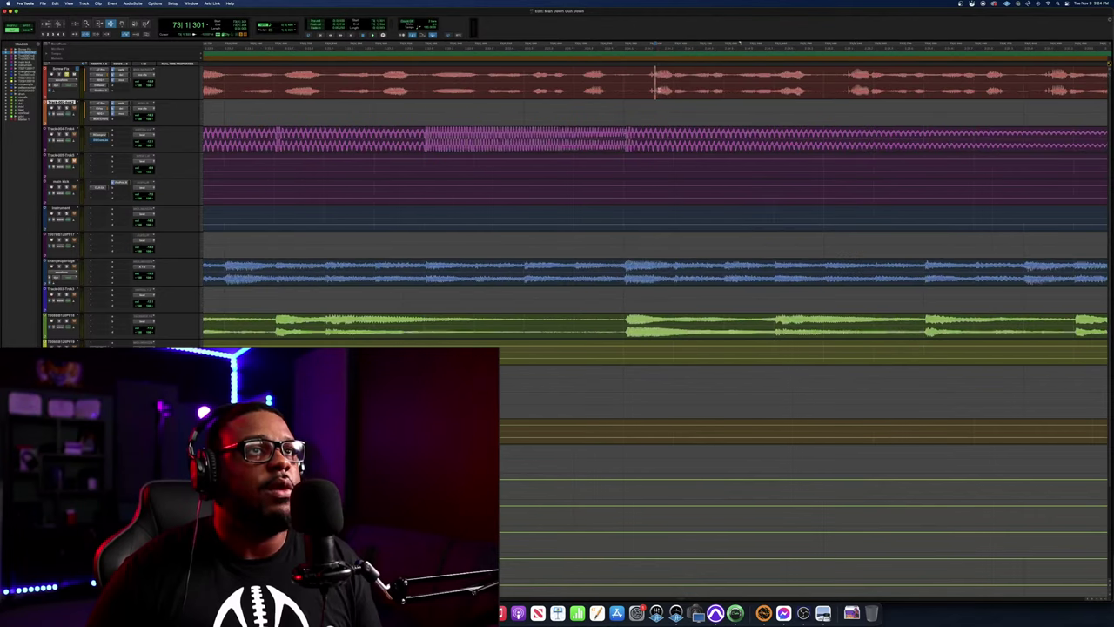
key("t")
key("t")
key("t")
key("t")
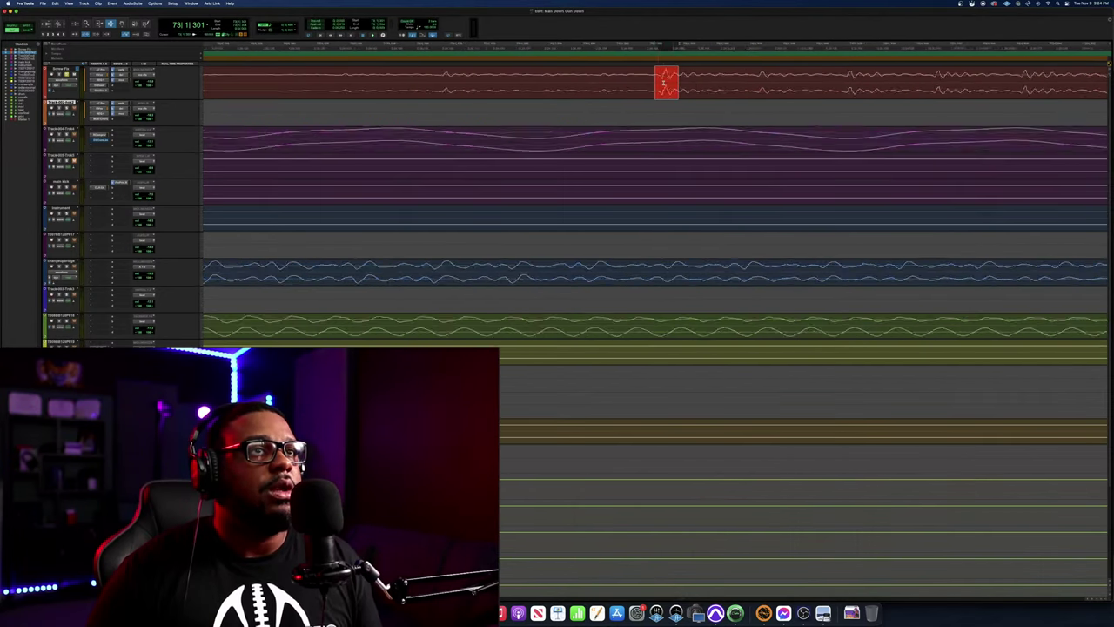
key("r")
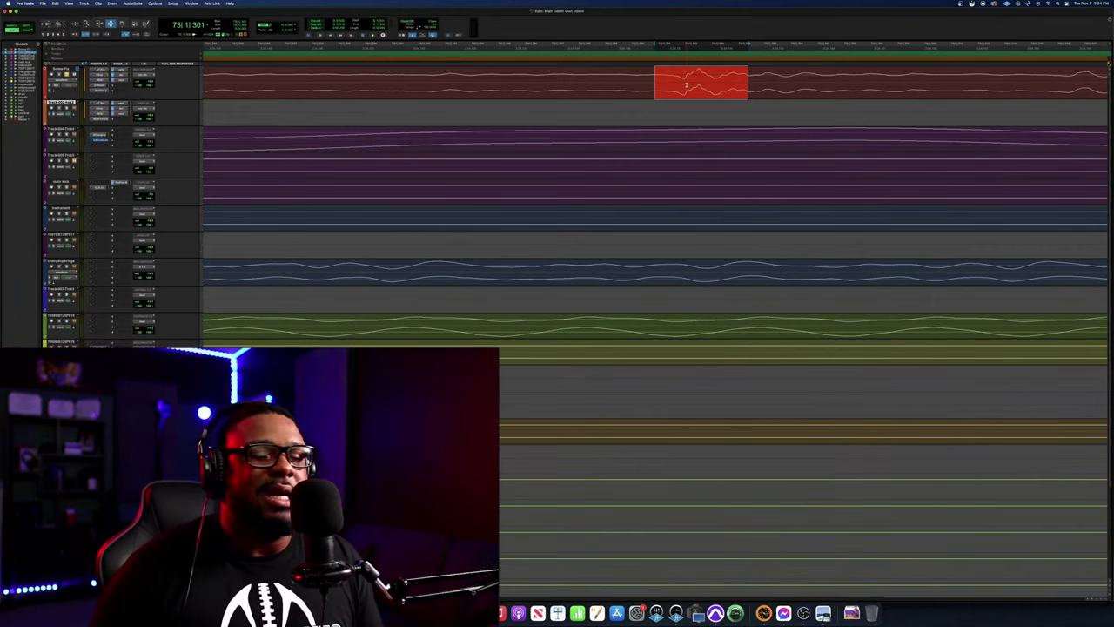
key("t")
key("t")
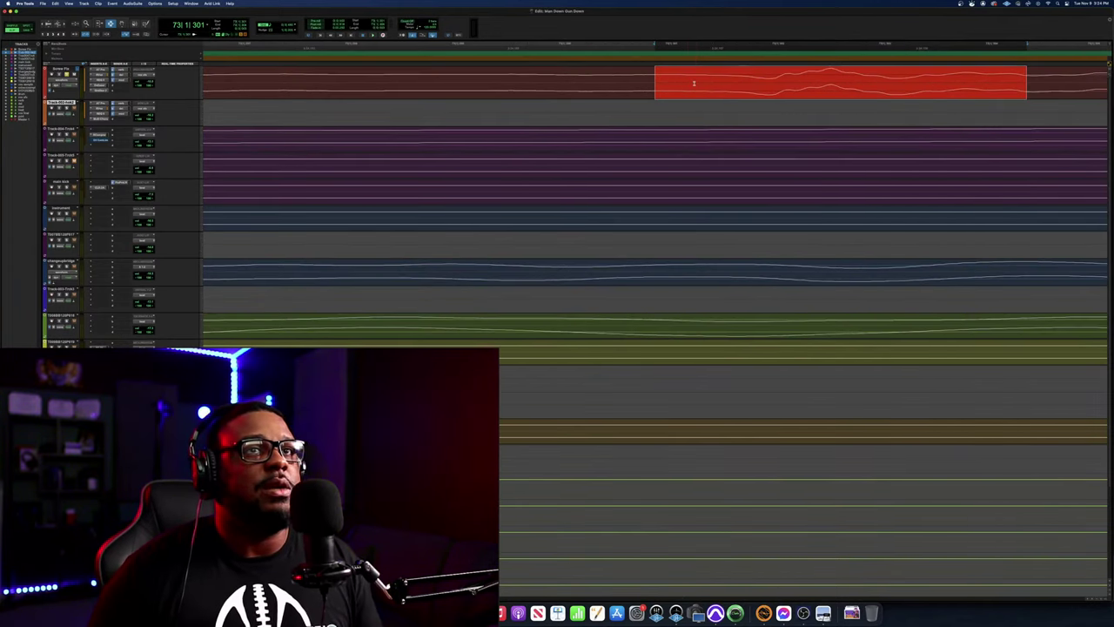
scroll(694, 82, "right", 4)
scroll(674, 81, "right", 6)
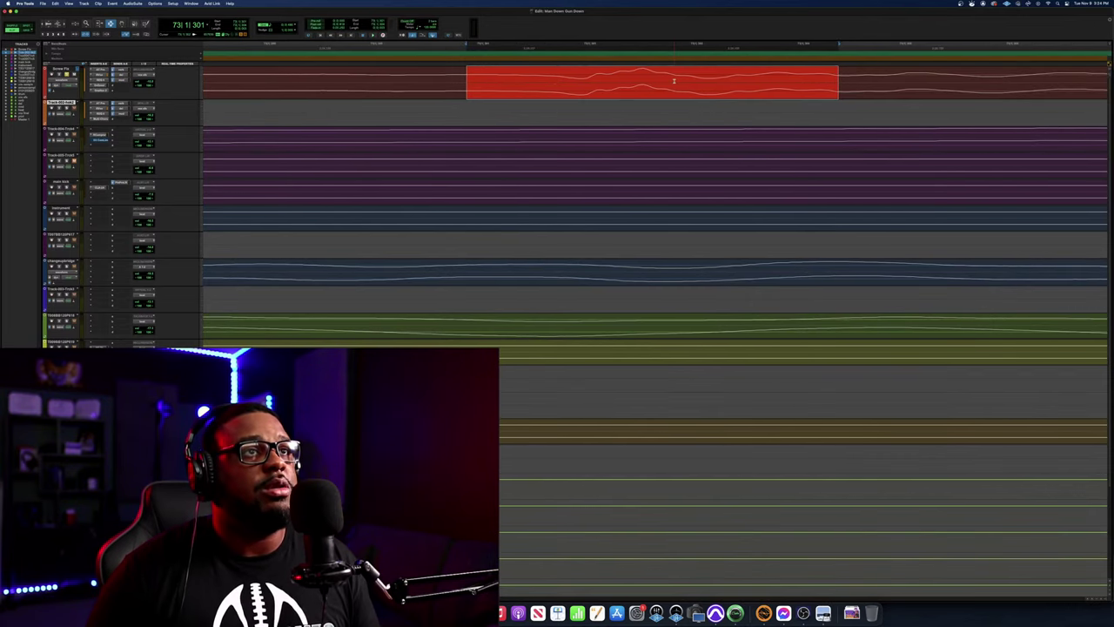
key("r")
key("t")
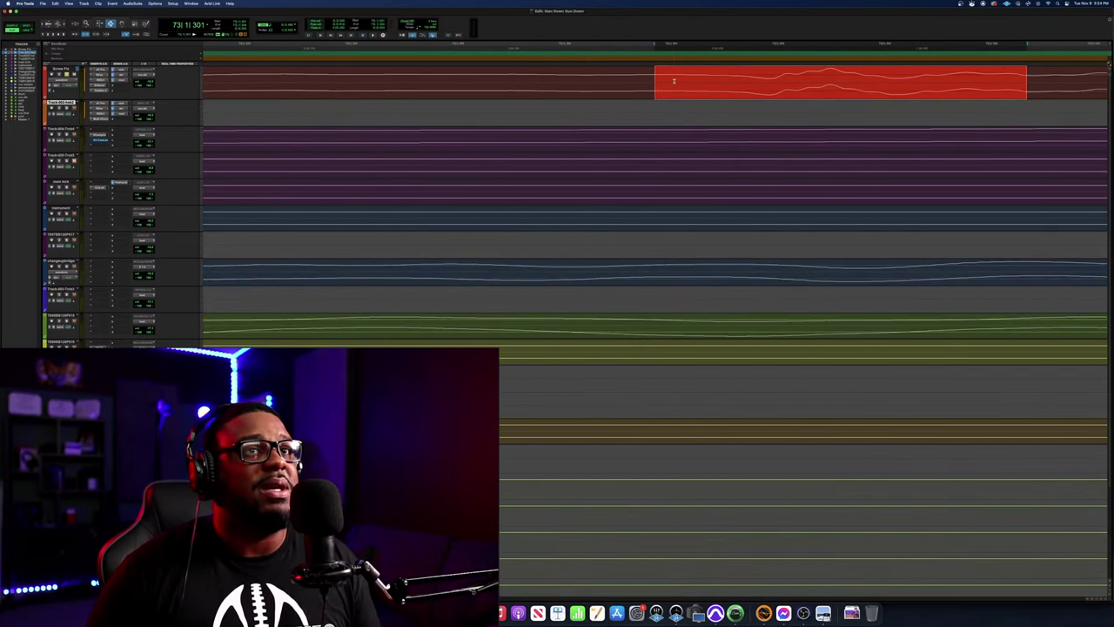
Replay the short lead vocal selection starting at 73|1|301 to check the click again
key("r")
key("r")
key("space")
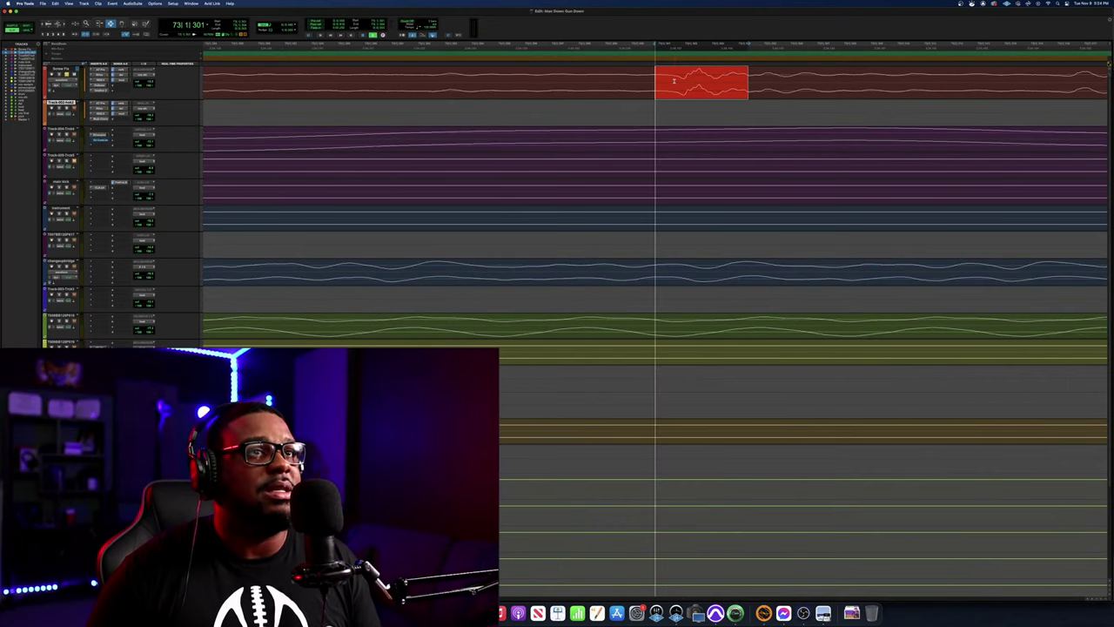
key("space")
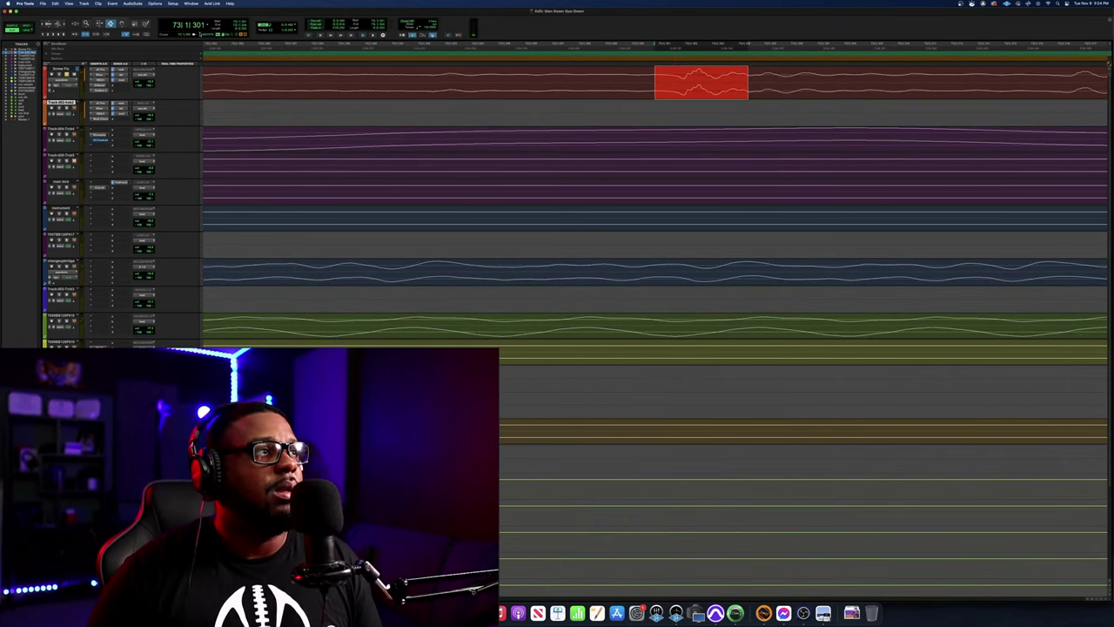
key("space")
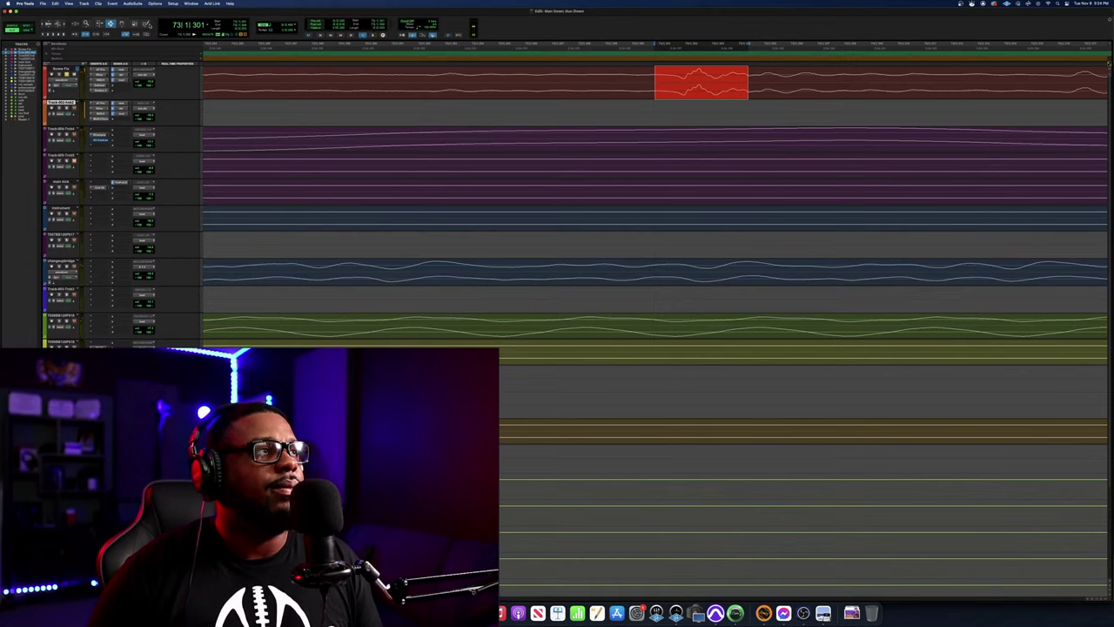
Switch to the Free Hand Pencil tool, try redrawing the upper channel of the selected click, and undo the stroke
left_click(148, 26)
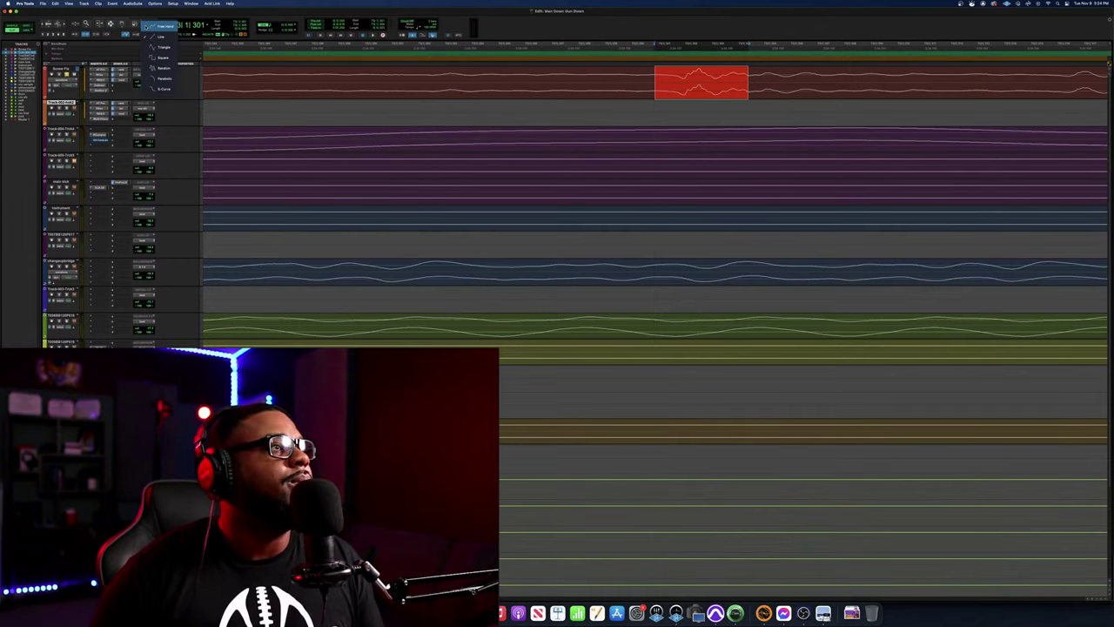
left_click(158, 26)
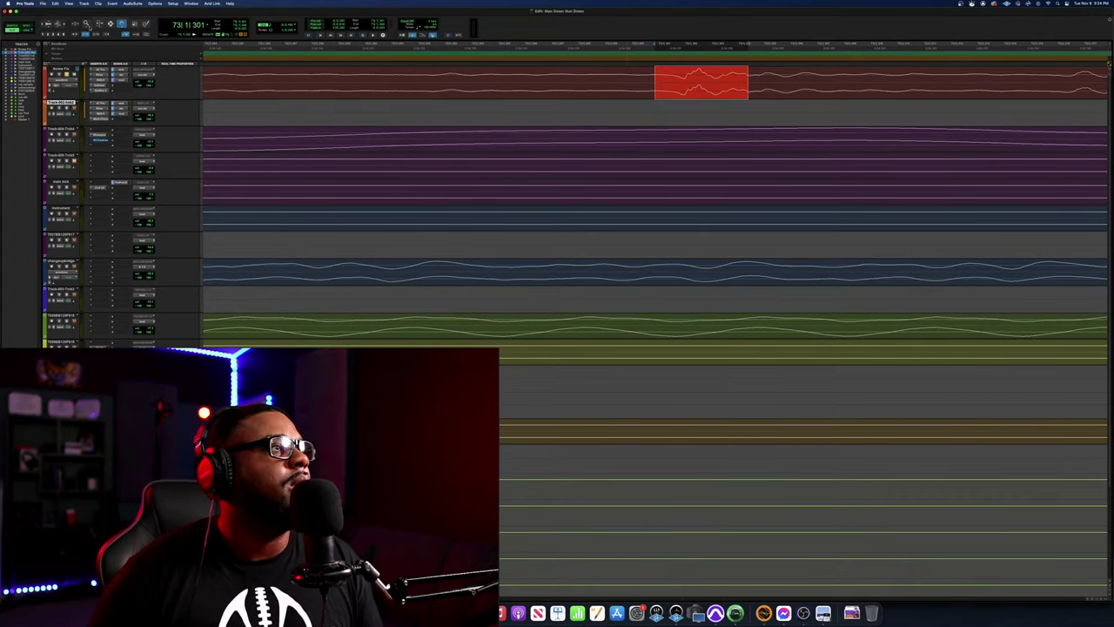
left_click(86, 25)
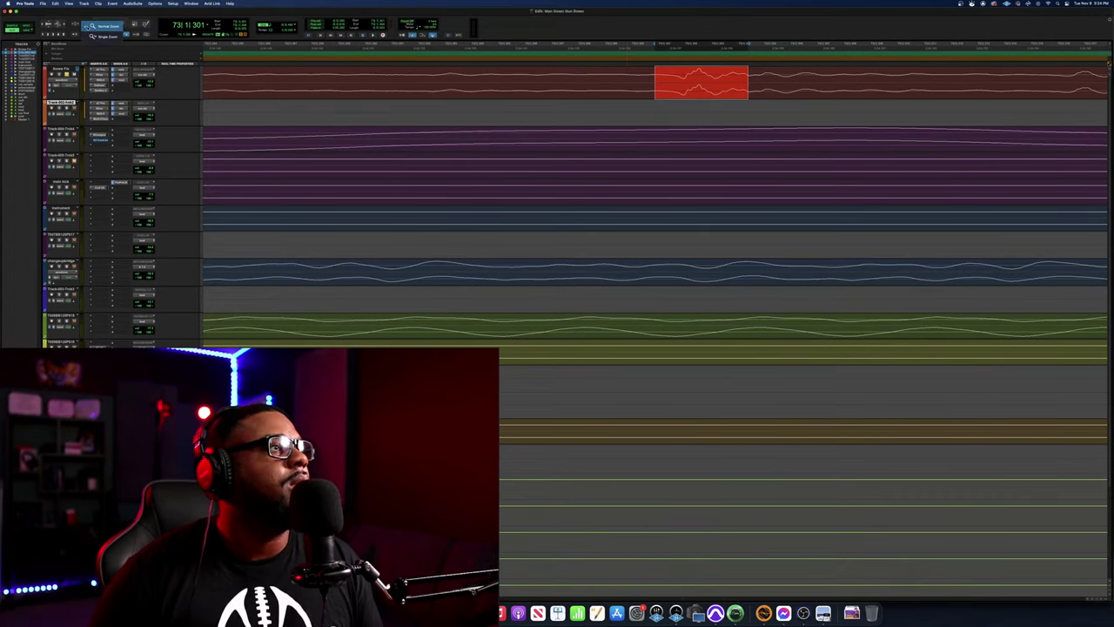
left_click(145, 25)
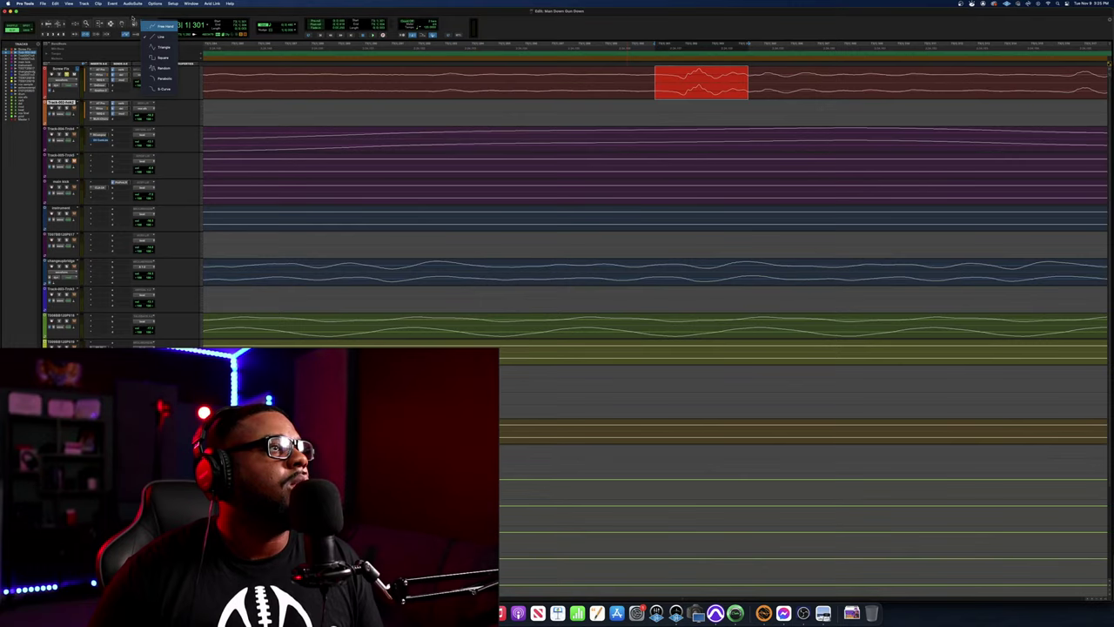
left_click(136, 15)
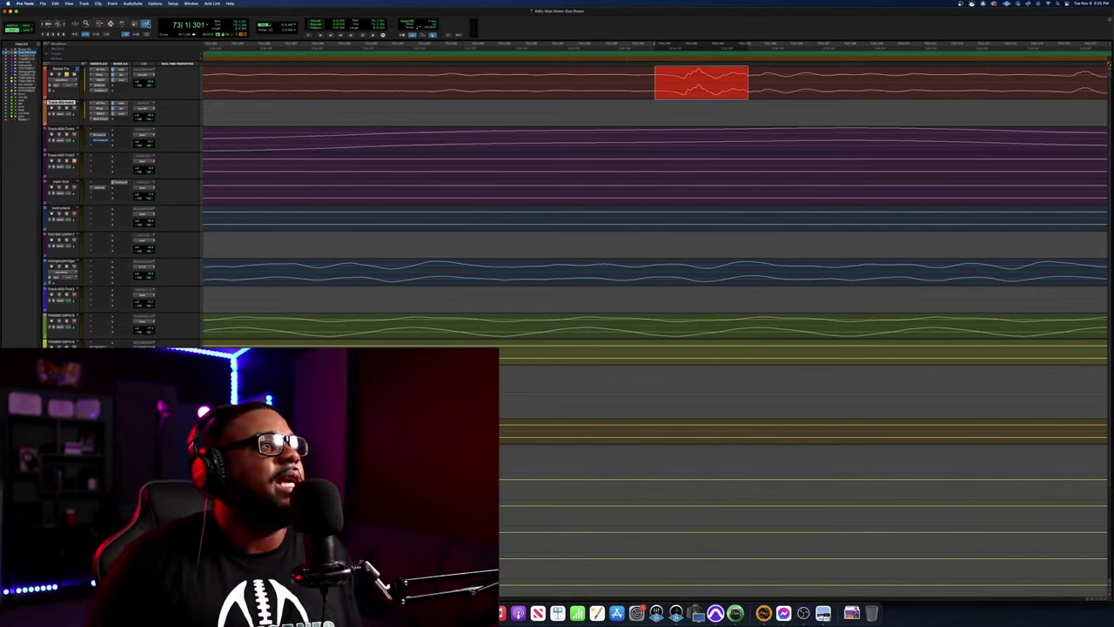
left_click(146, 24)
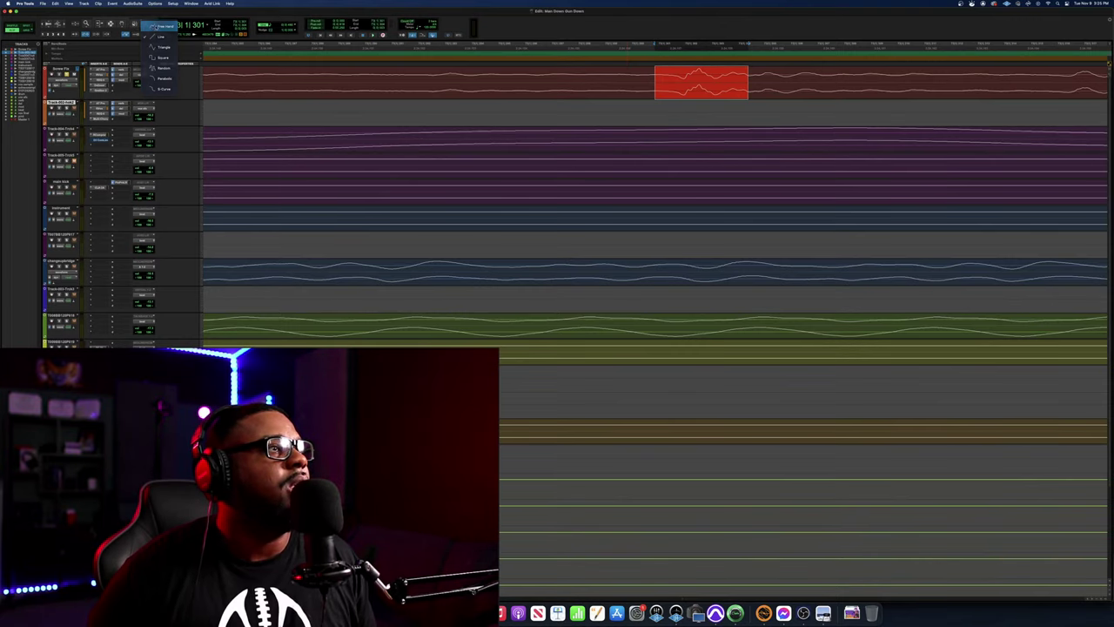
left_click(162, 26)
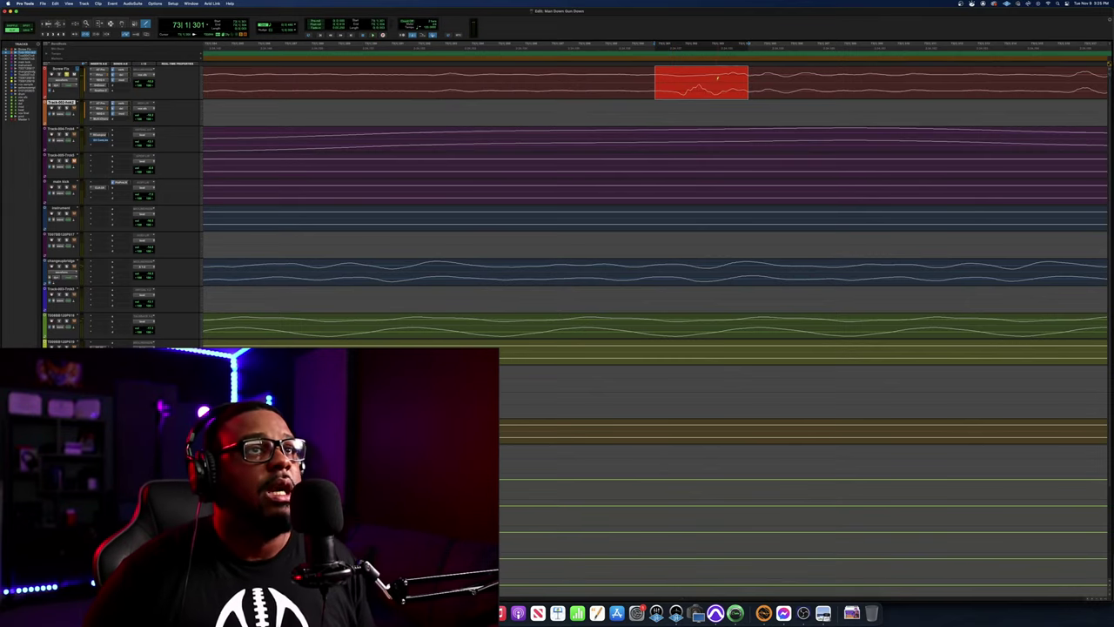
key("super+z")
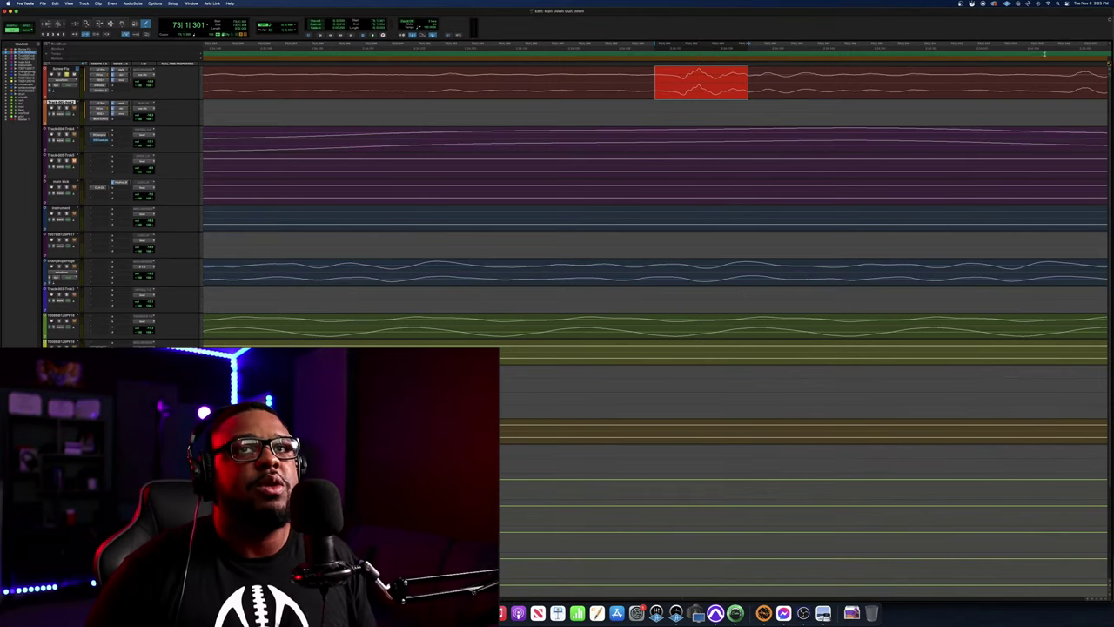
Try redrawing both channels of the selected lead vocal click with the Pencil tool, and undo the strokes
key("super+bracketright")
key("super+bracketright")
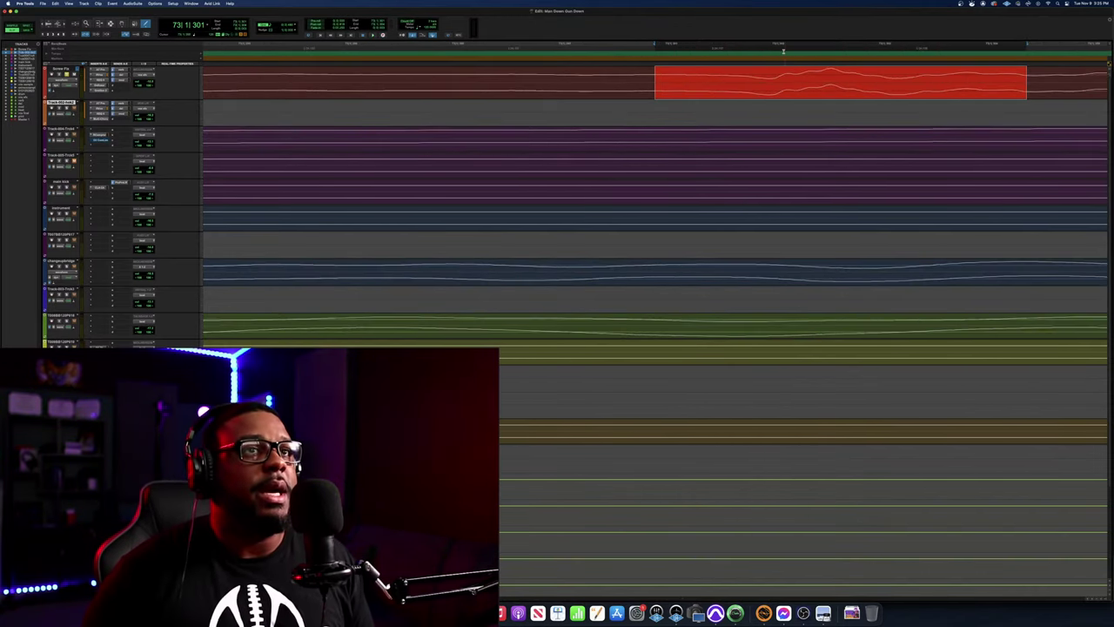
scroll(792, 53, "right", 5)
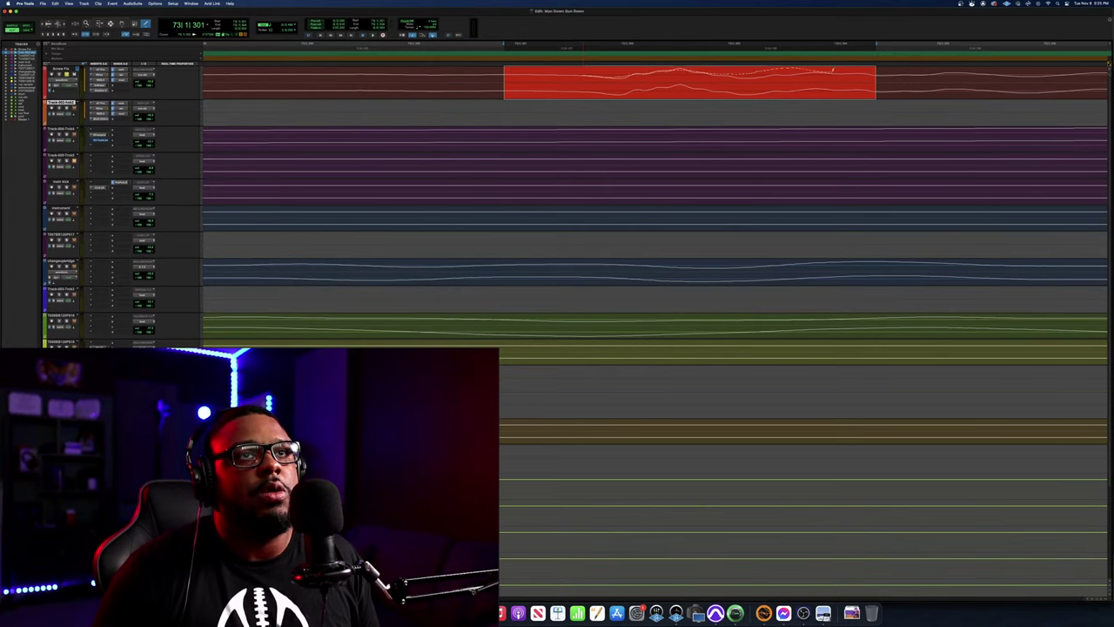
left_click_drag(833, 70, 853, 70)
key("space")
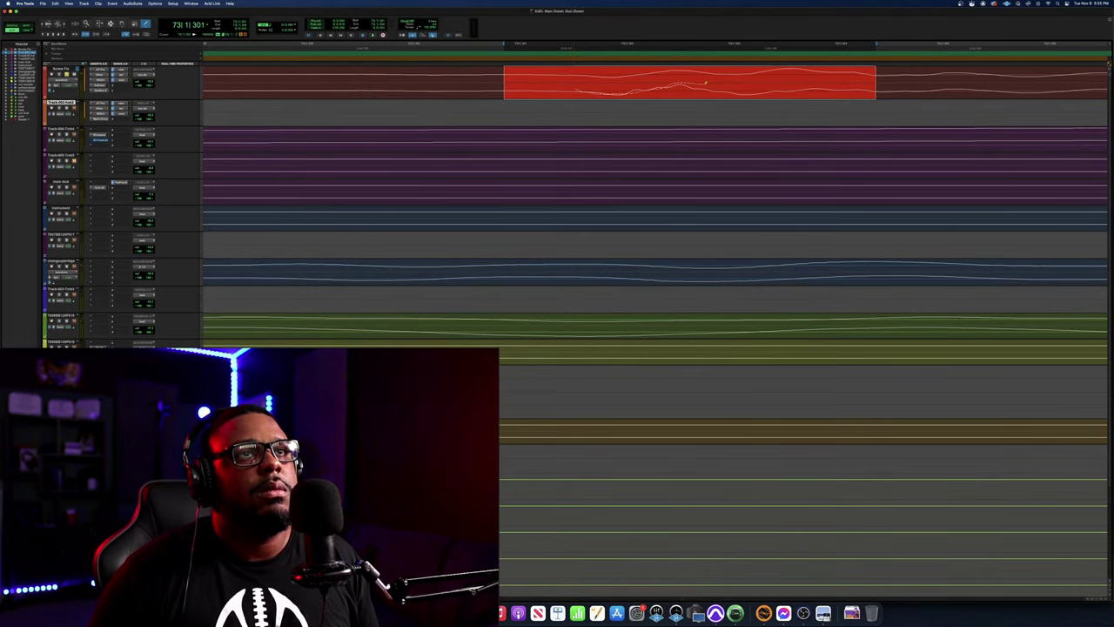
left_click_drag(821, 84, 825, 86)
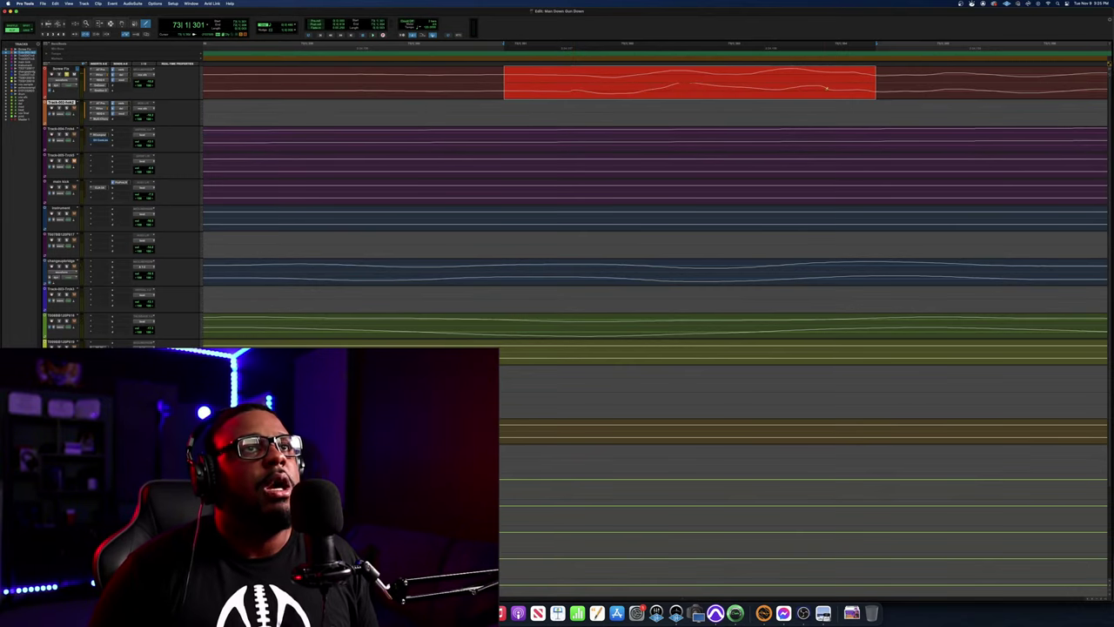
key("space")
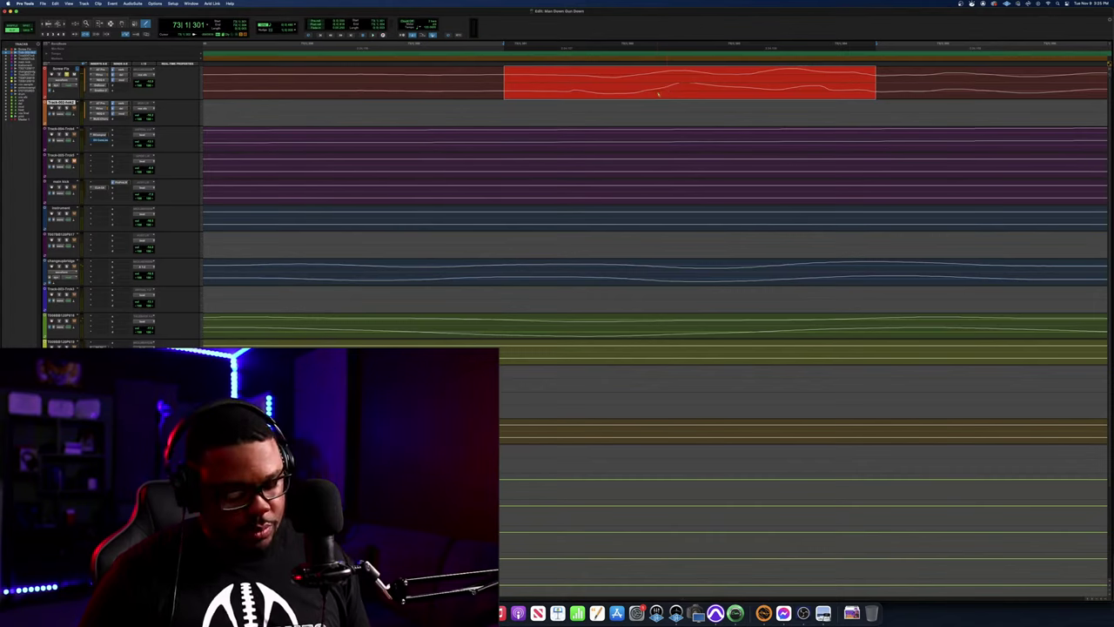
key("super+z")
key("super+z")
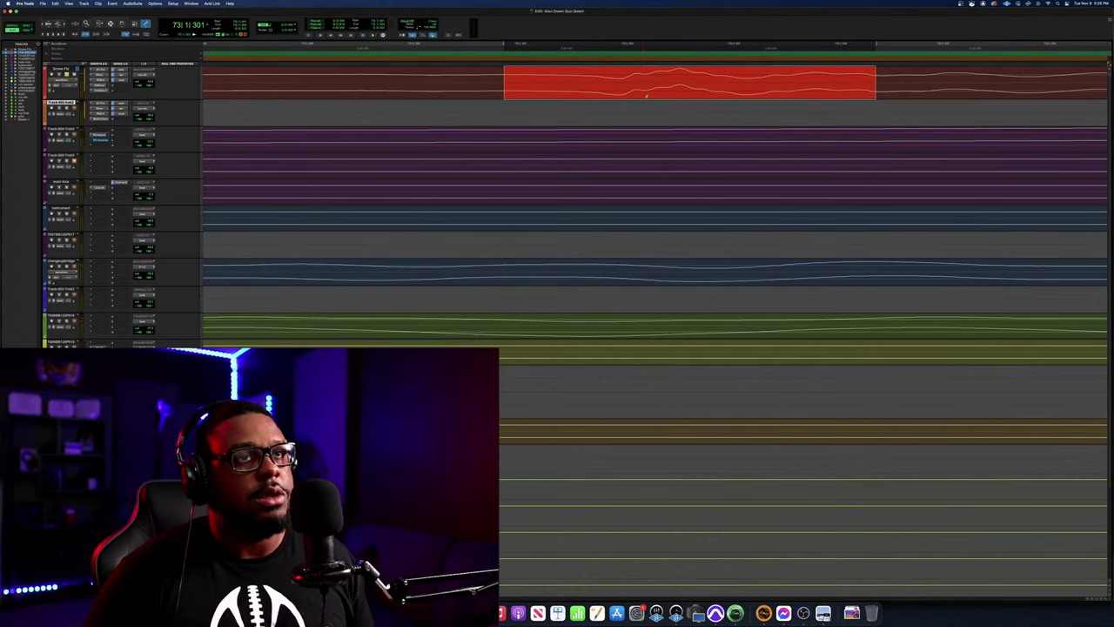
Redraw the jagged part of the selected click at 73|1|301 as a smooth line in both lead vocal channels
key("super+bracketleft")
key("super+bracketleft")
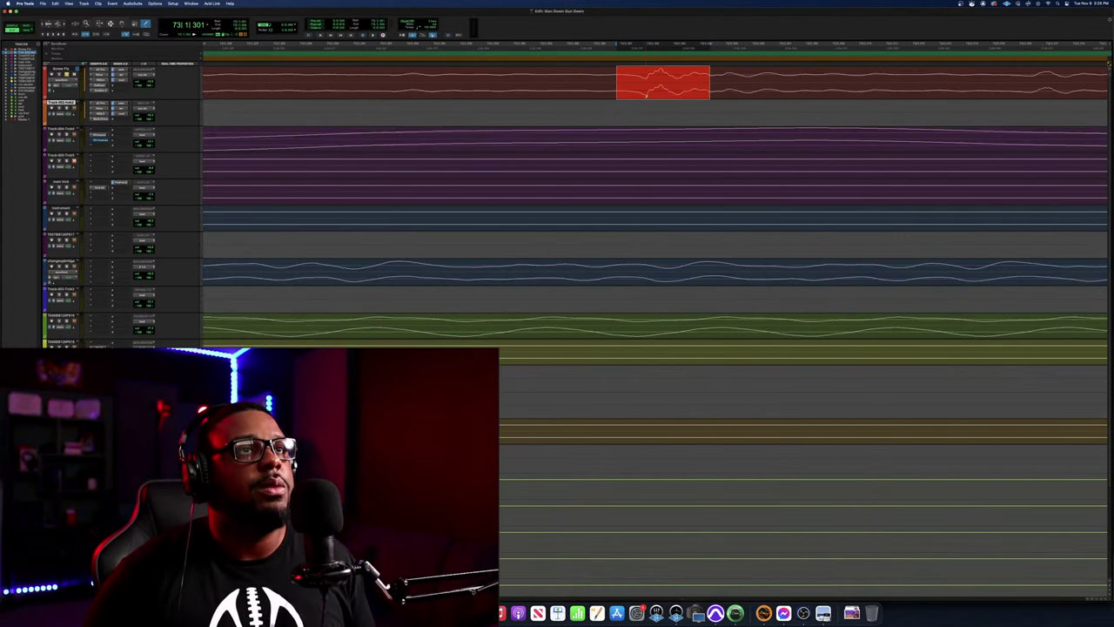
key("super+bracketright")
key("super+bracketright")
key("comma")
key("period")
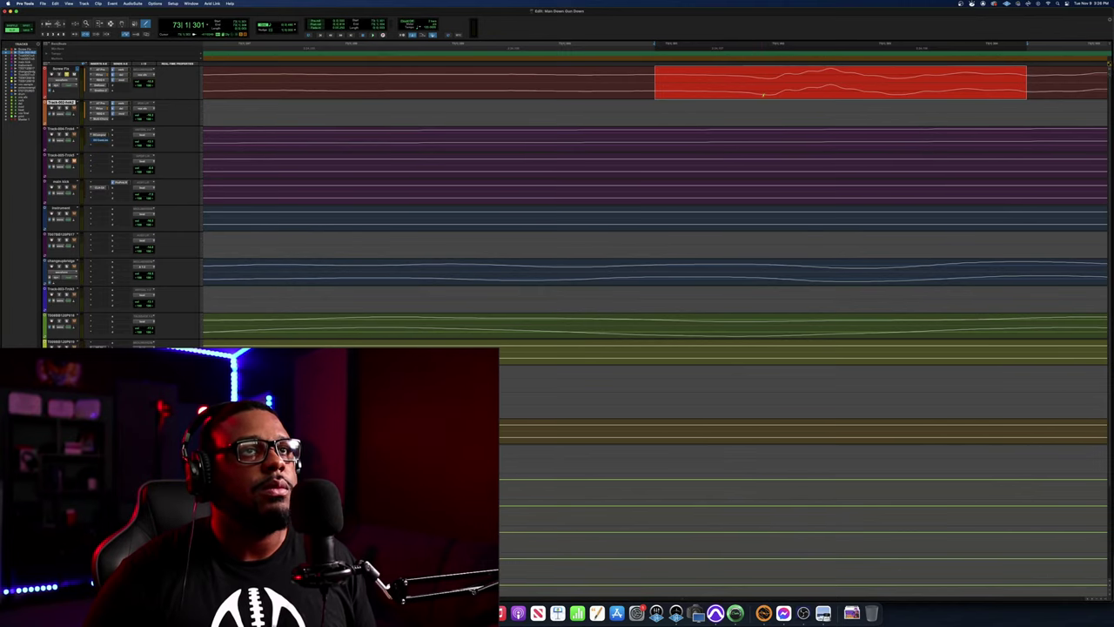
key("comma")
key("period")
scroll(730, 91, "right", 3)
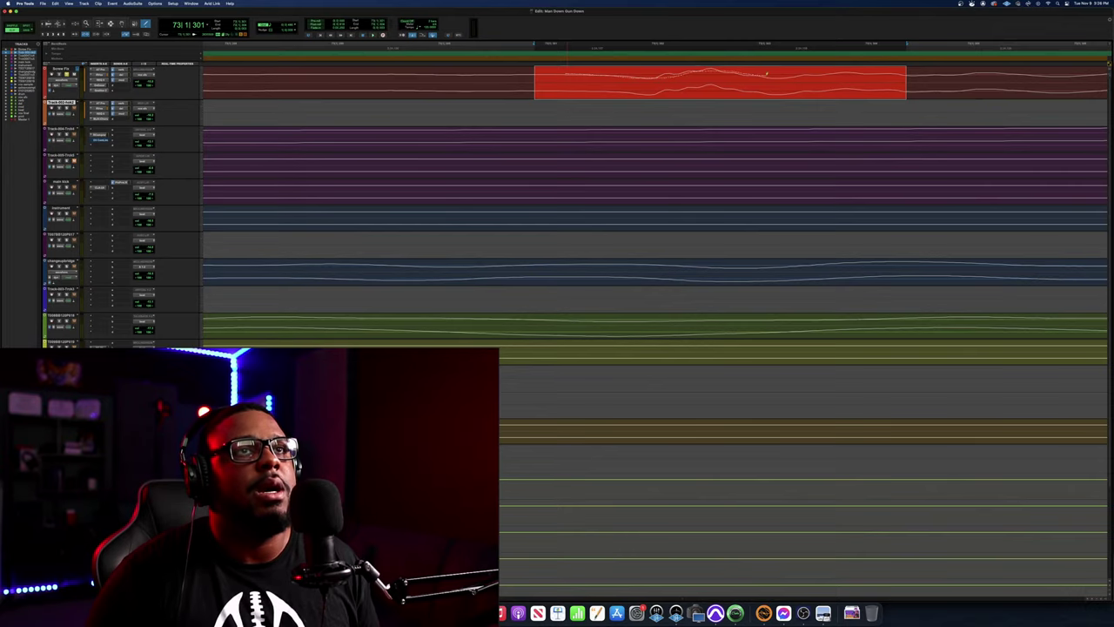
key("space")
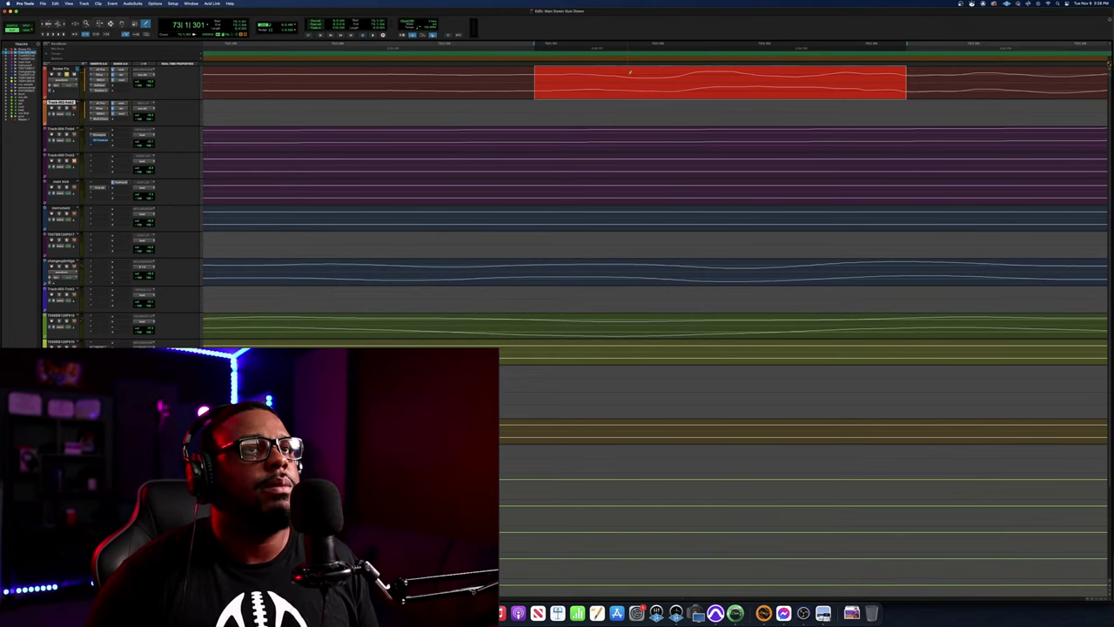
Reshape the redrawn click with the Pencil tool into rounded wave curves in both lead vocal channels
scroll(631, 72, "right", 1)
scroll(630, 72, "right", 1)
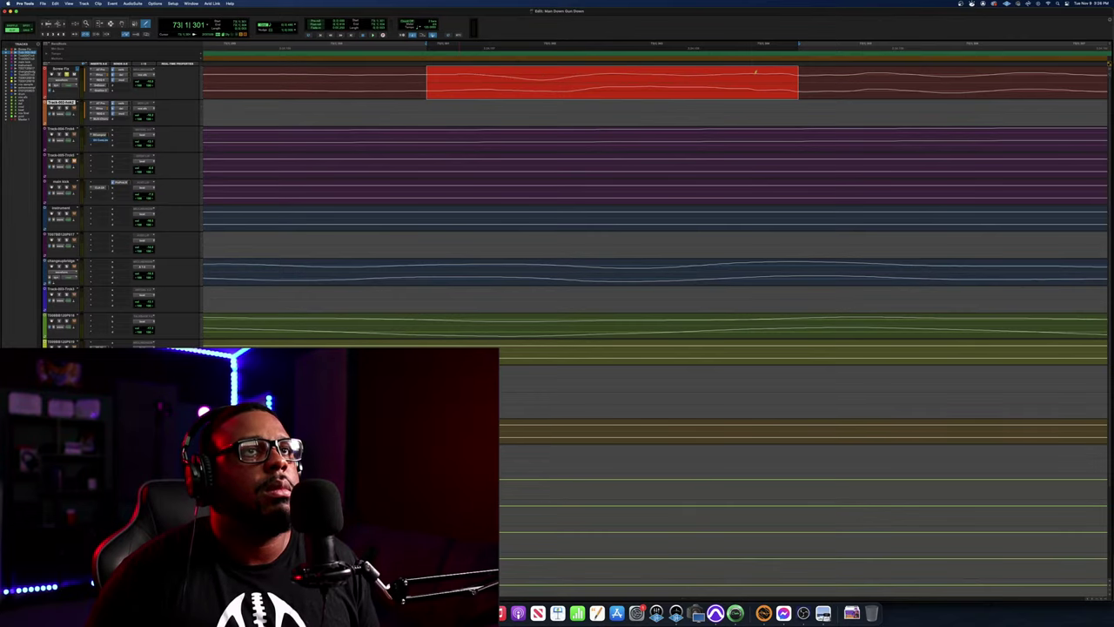
key("space")
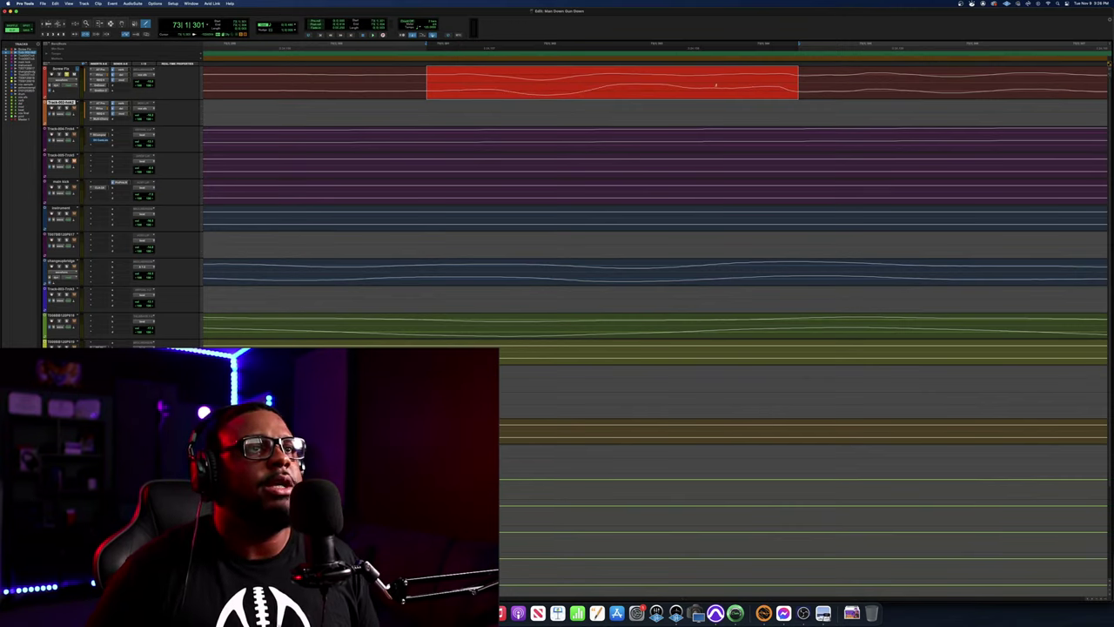
key("space")
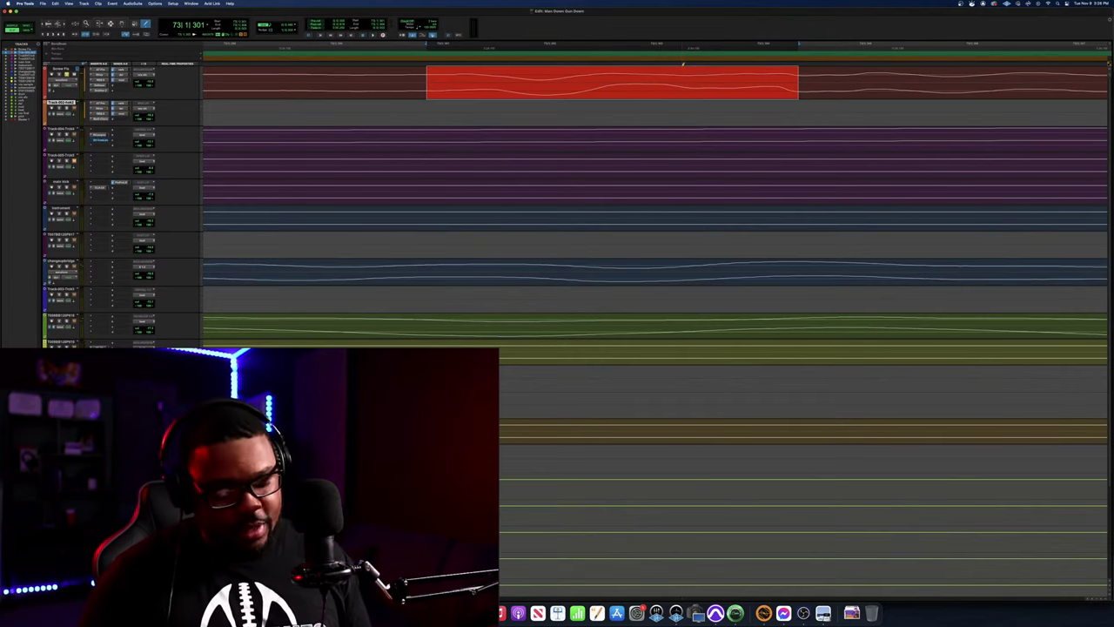
Audition the repaired lead vocal click from 73|1|192, just before the edit
key("r")
key("r")
key("r")
key("r")
key("r")
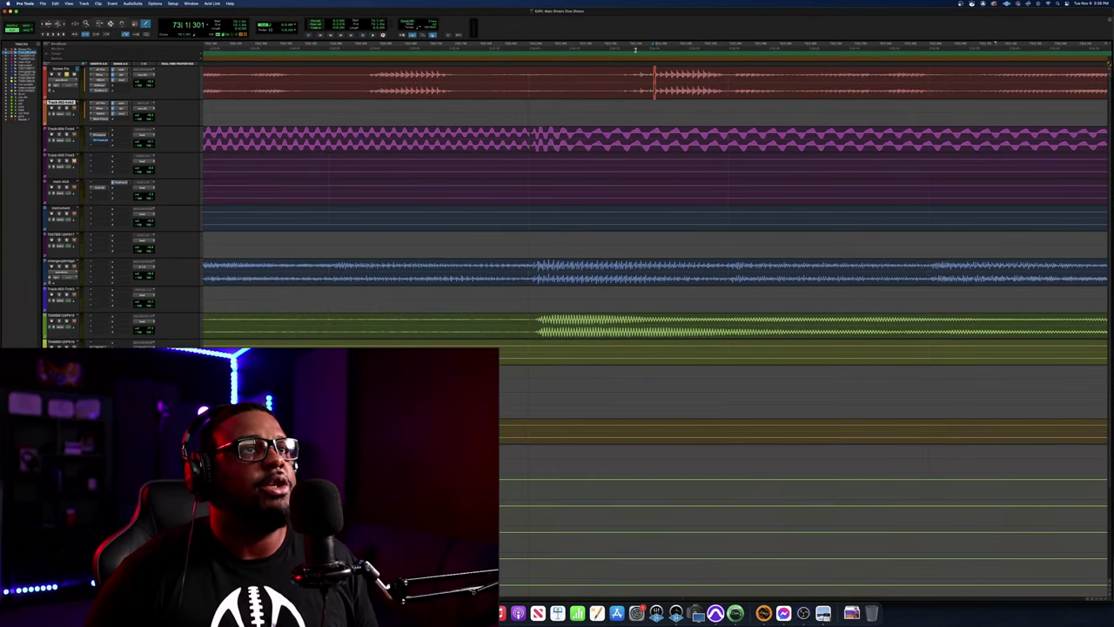
left_click(636, 50)
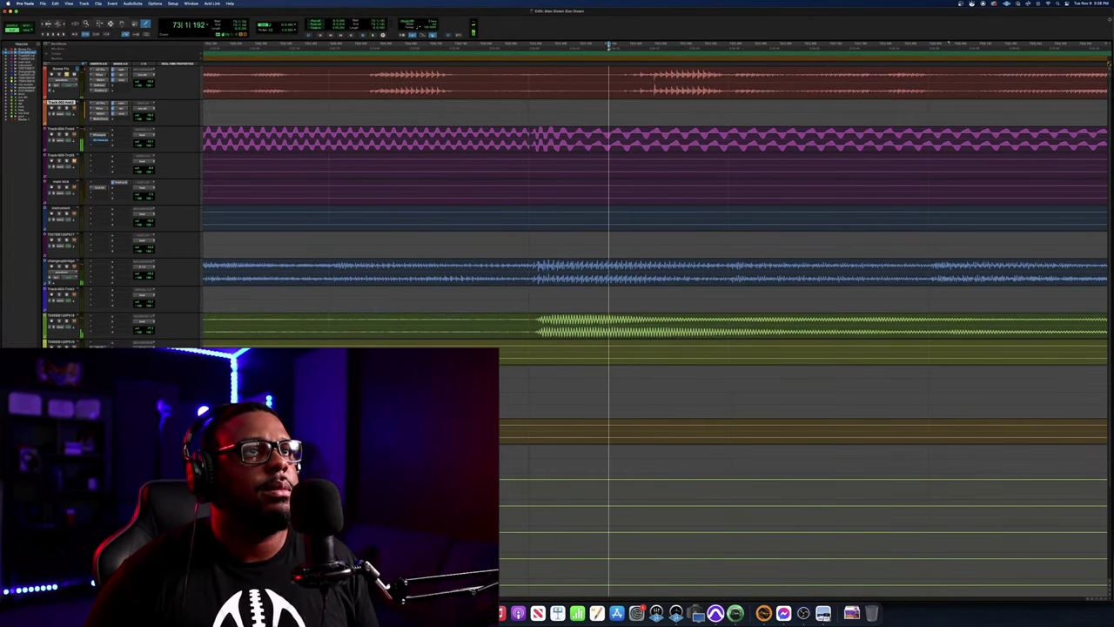
key("space")
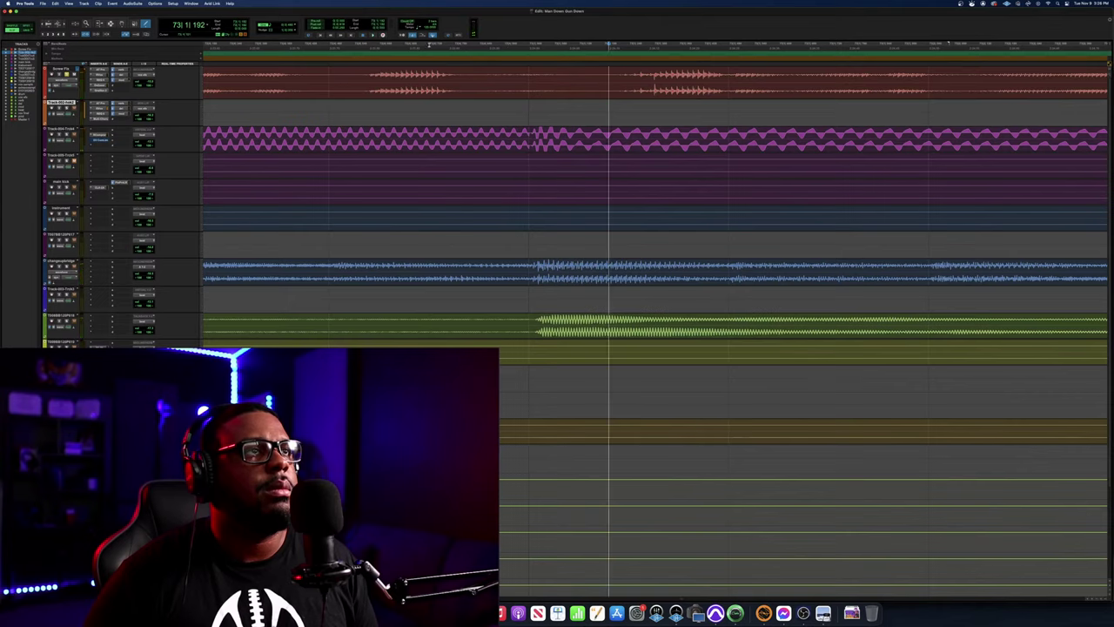
Replay the repaired passage from earlier starting points, including 72|4|269, to check the fix in context
left_click(372, 50)
key("space")
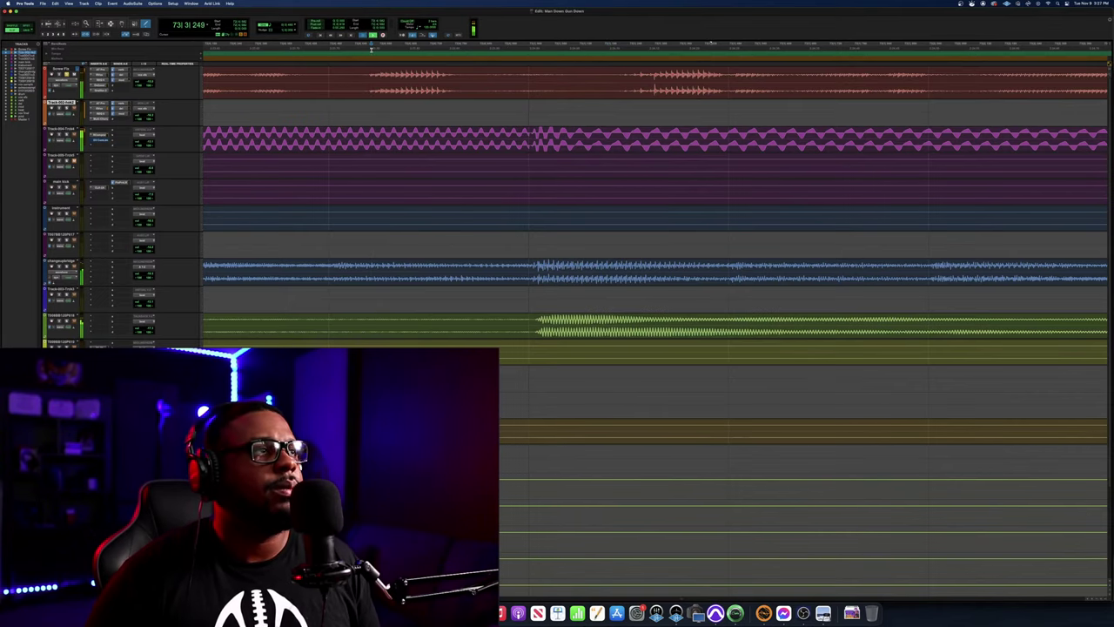
key("space")
key("space")
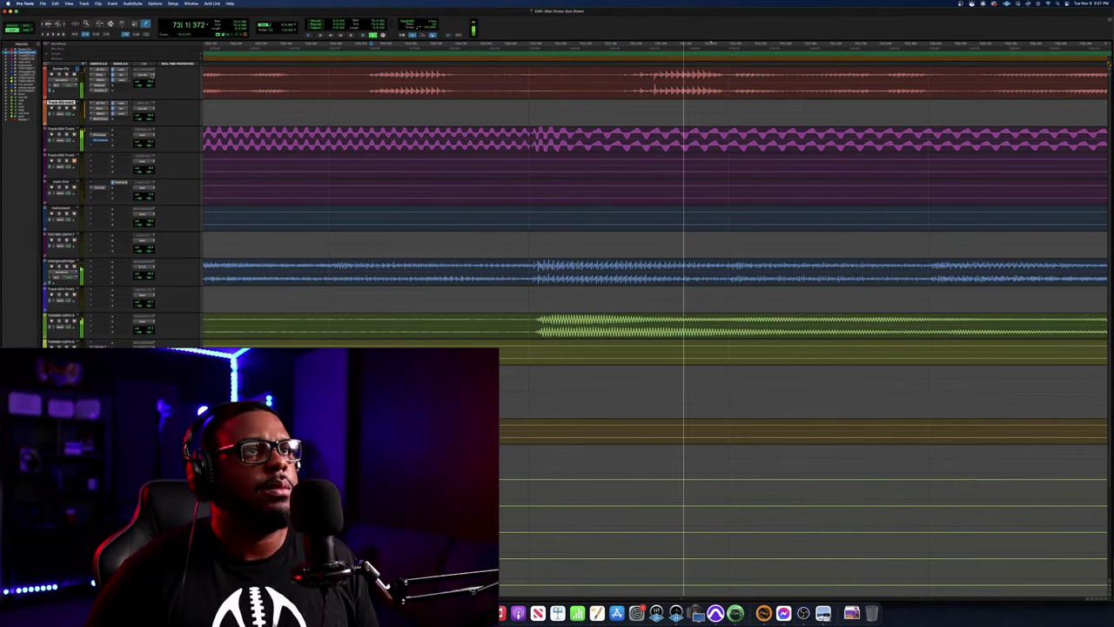
key("space")
left_click(242, 50)
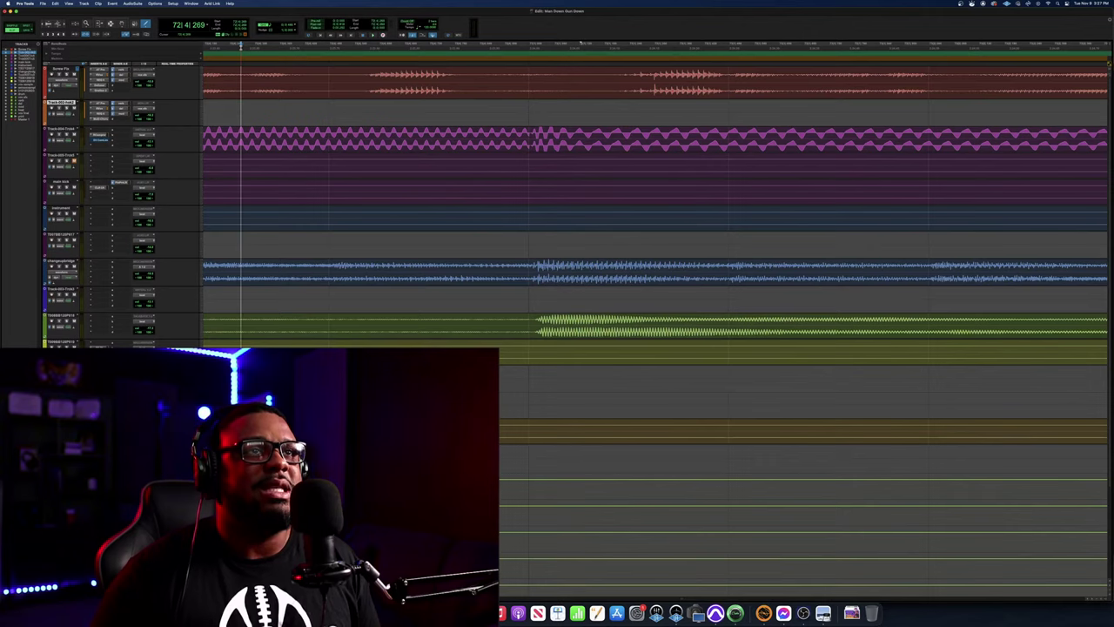
key("space")
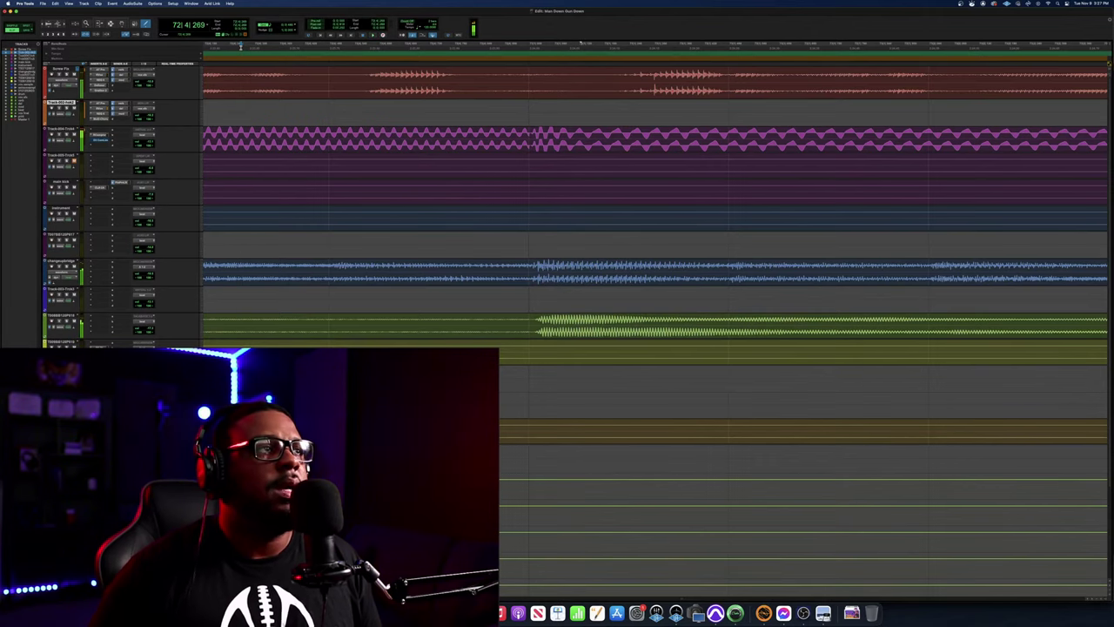
key("space")
key("space")
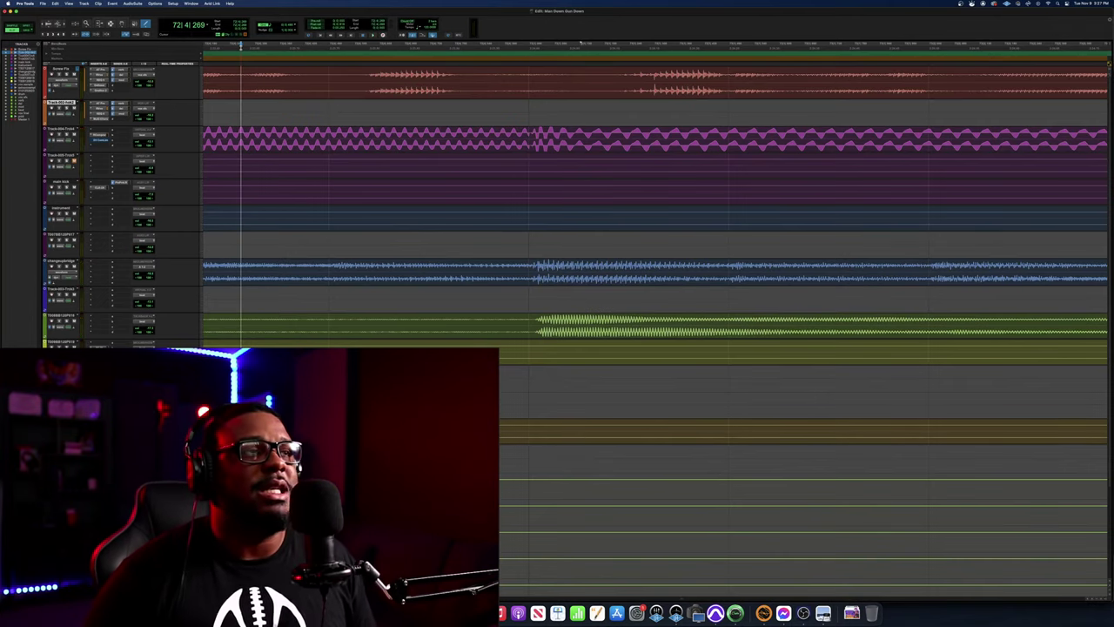
Play the song onward from 72|4|269 in a wider view to listen for further clicks in the lead vocal
key("t")
key("t")
key("t")
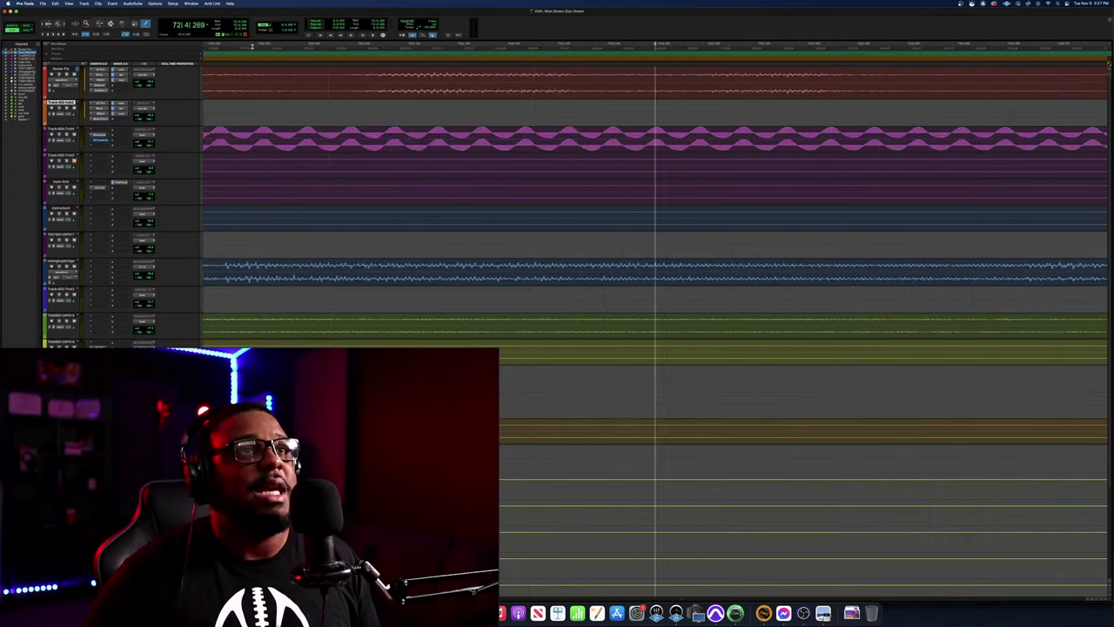
key("r")
key("r")
key("r")
key("r")
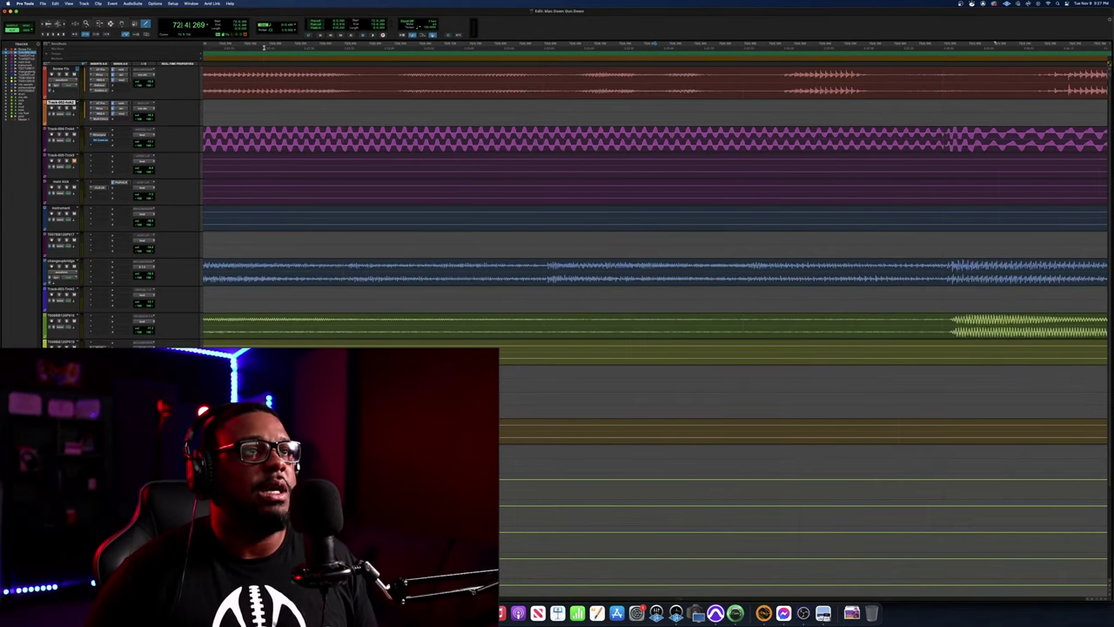
key("t")
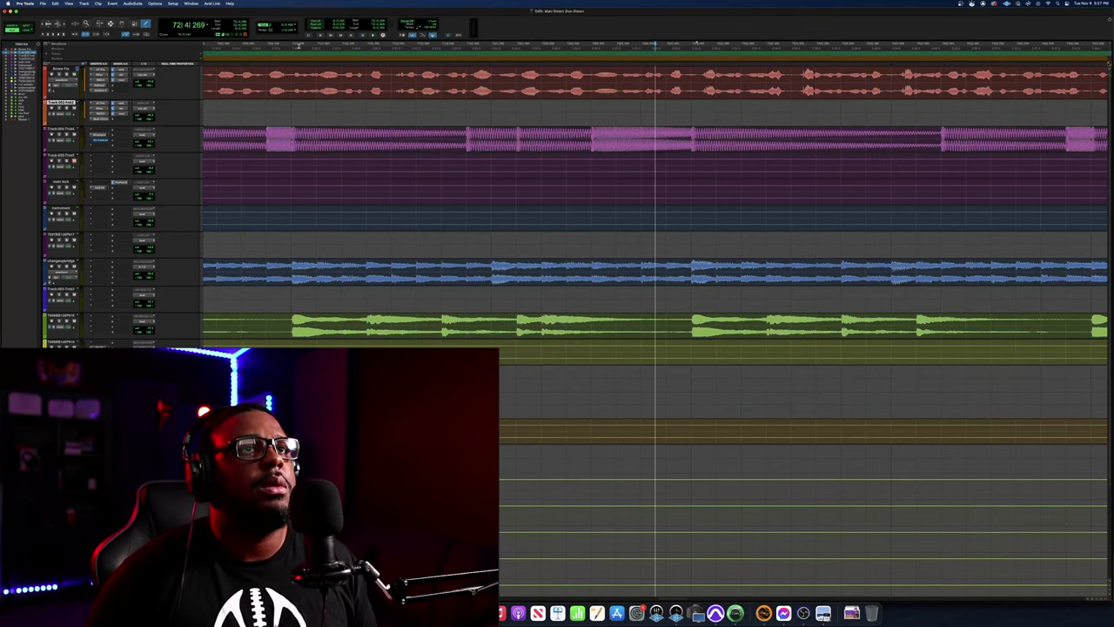
key("space")
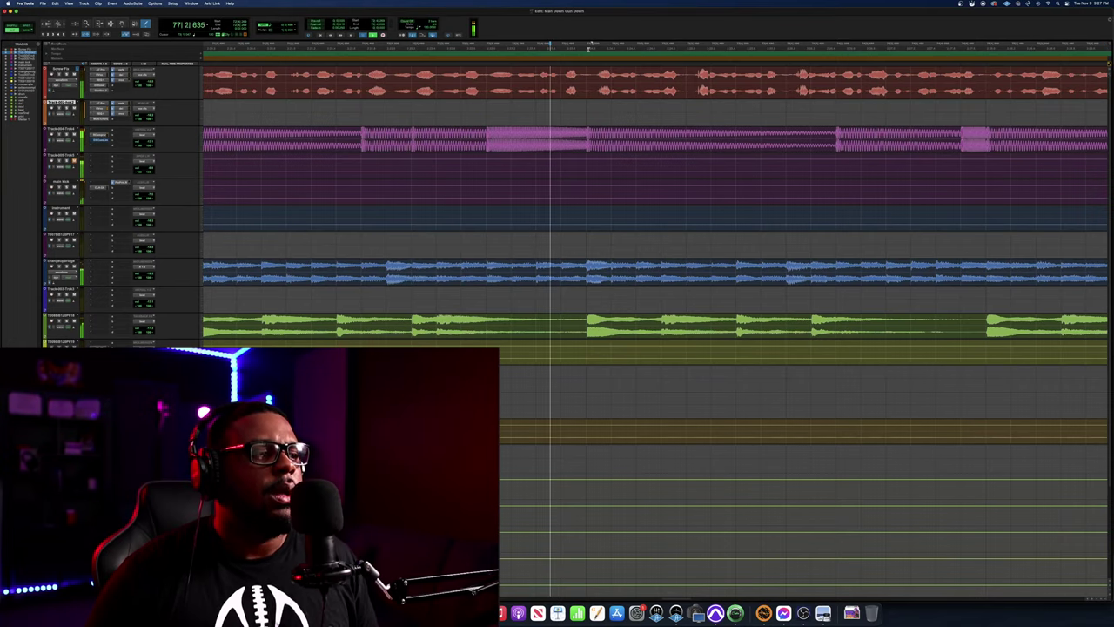
key("space")
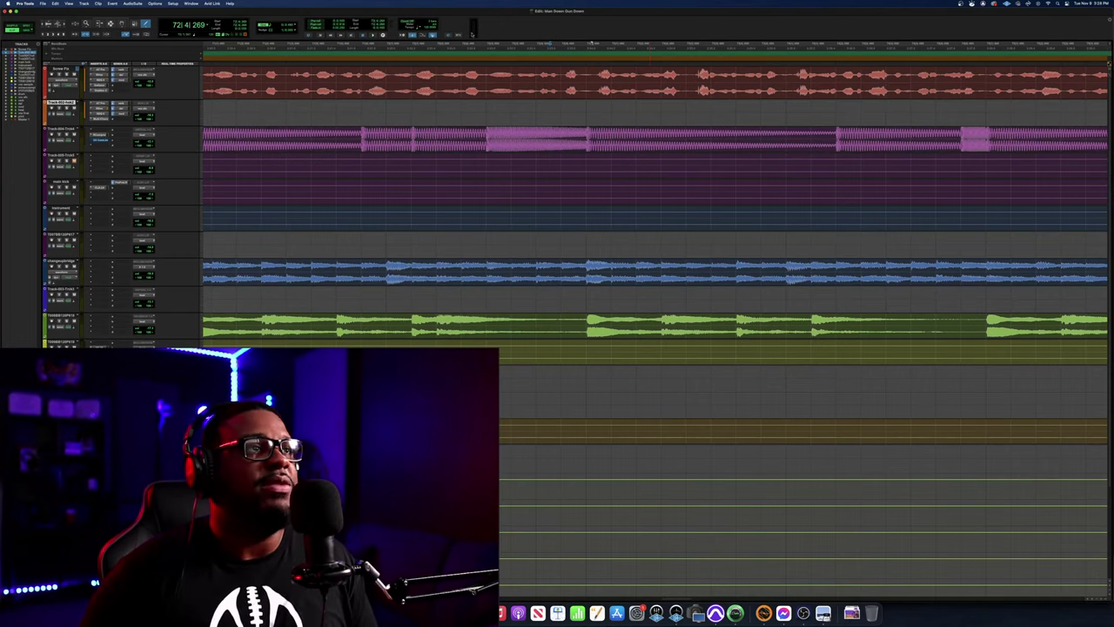
Replay parts of the lead vocal from bar 73 and locate the next click just after 73|3|083
left_click(402, 44)
key("space")
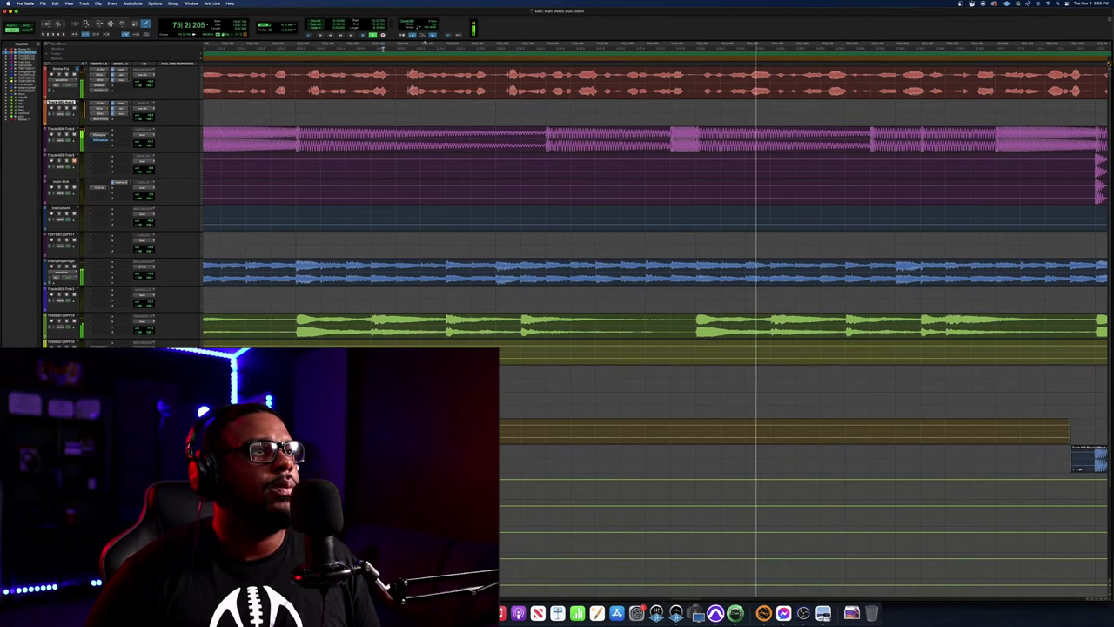
left_click(383, 52)
key("space")
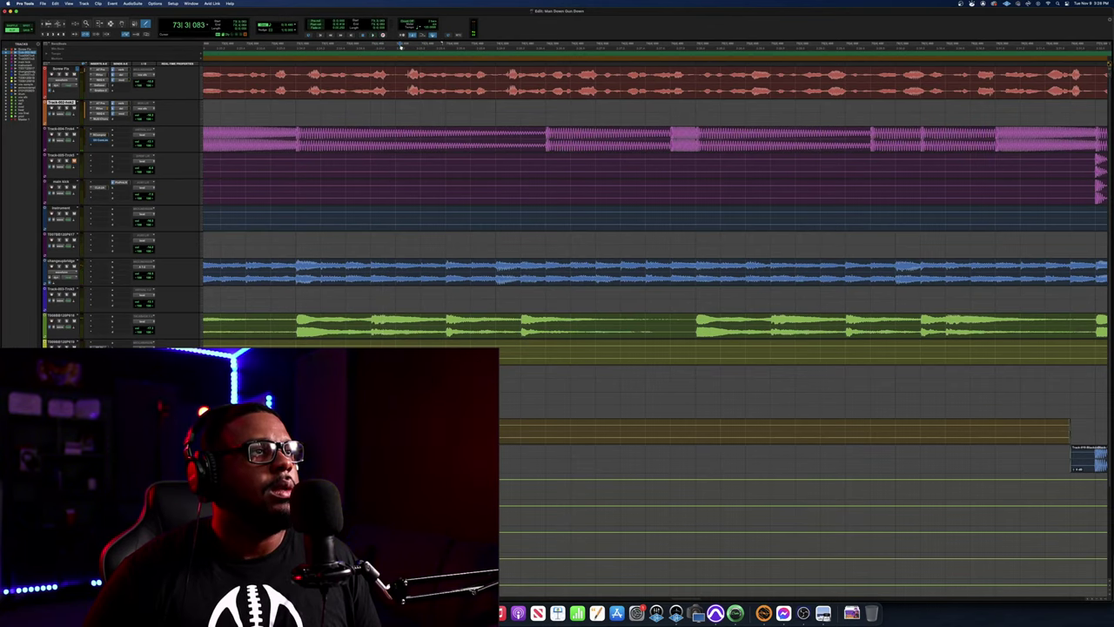
left_click(399, 50)
key("t")
key("t")
key("t")
key("t")
key("t")
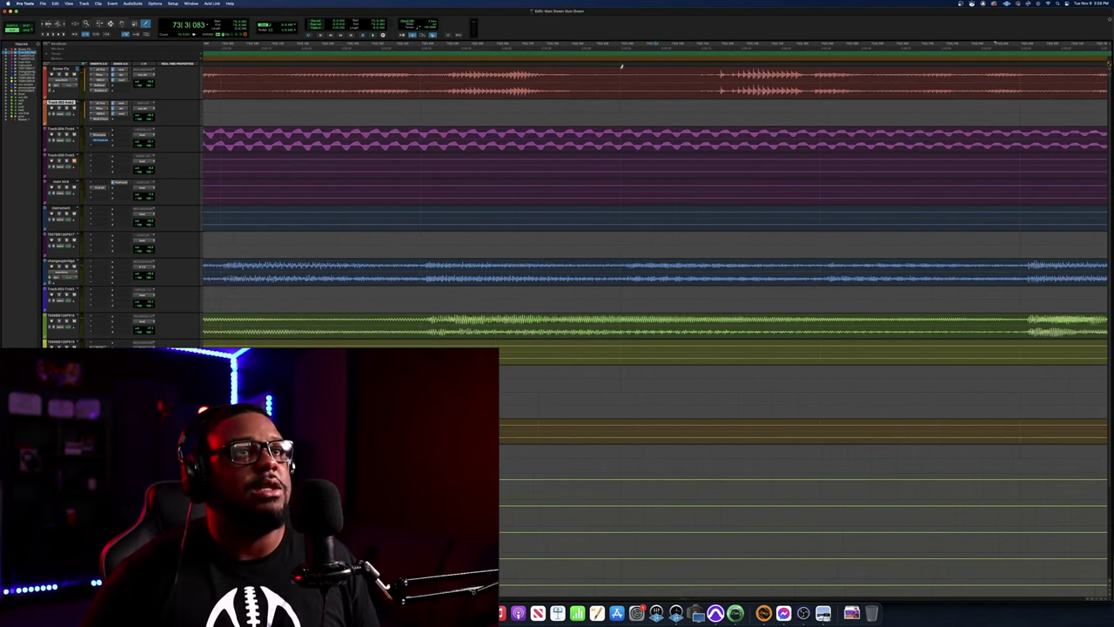
scroll(721, 72, "right", 3)
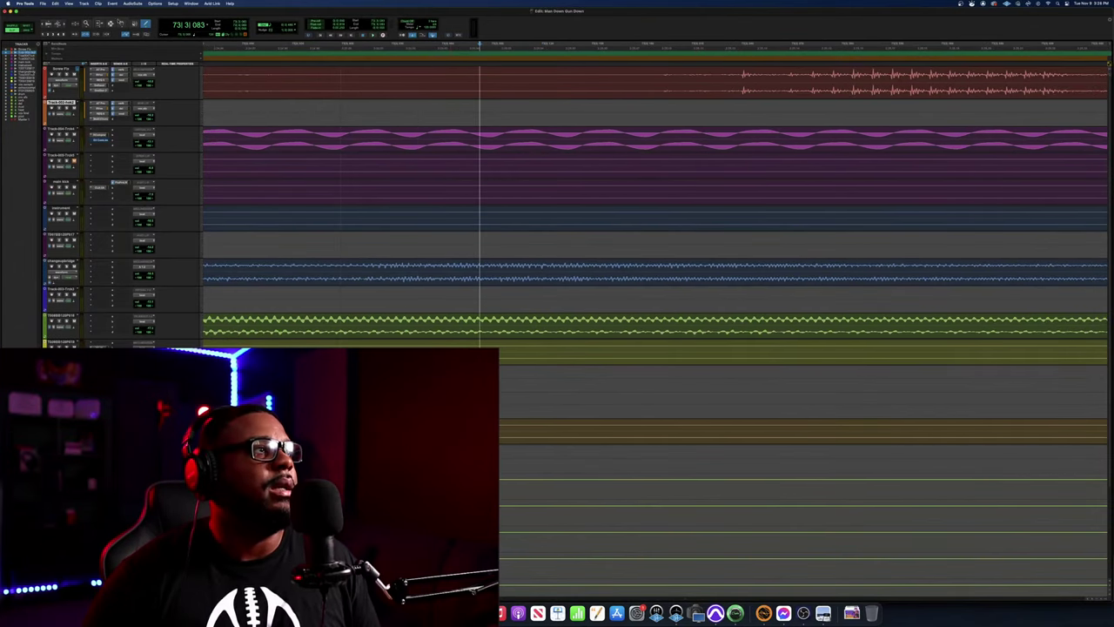
Select the short lead vocal spike starting at 73|3|241 with the Selector tool, and audition it in isolation
key("F7")
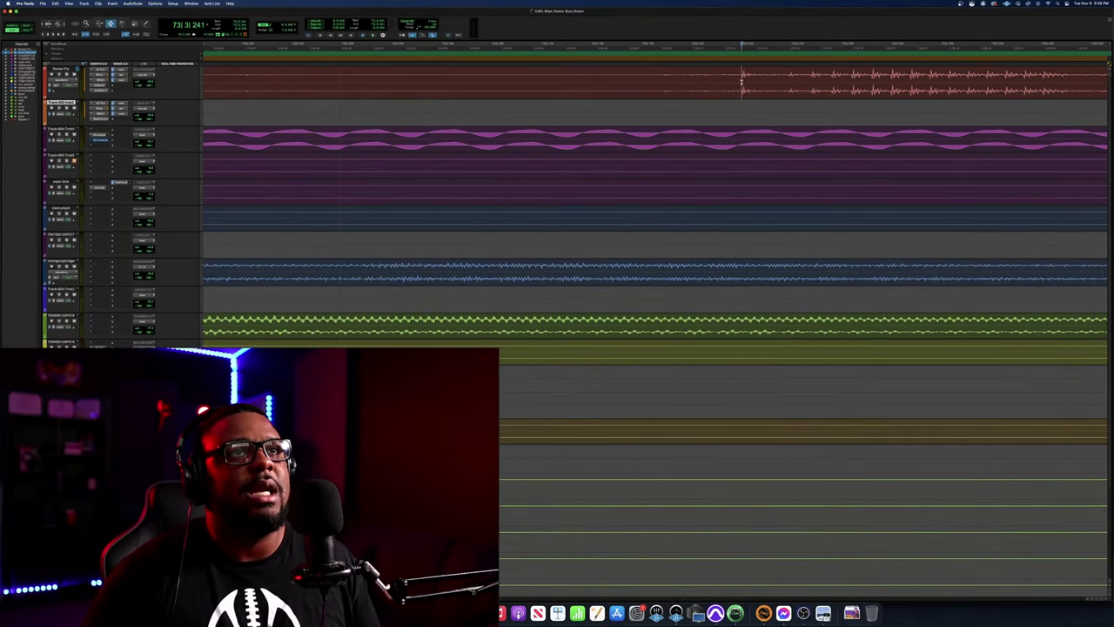
left_click(743, 81)
key("space")
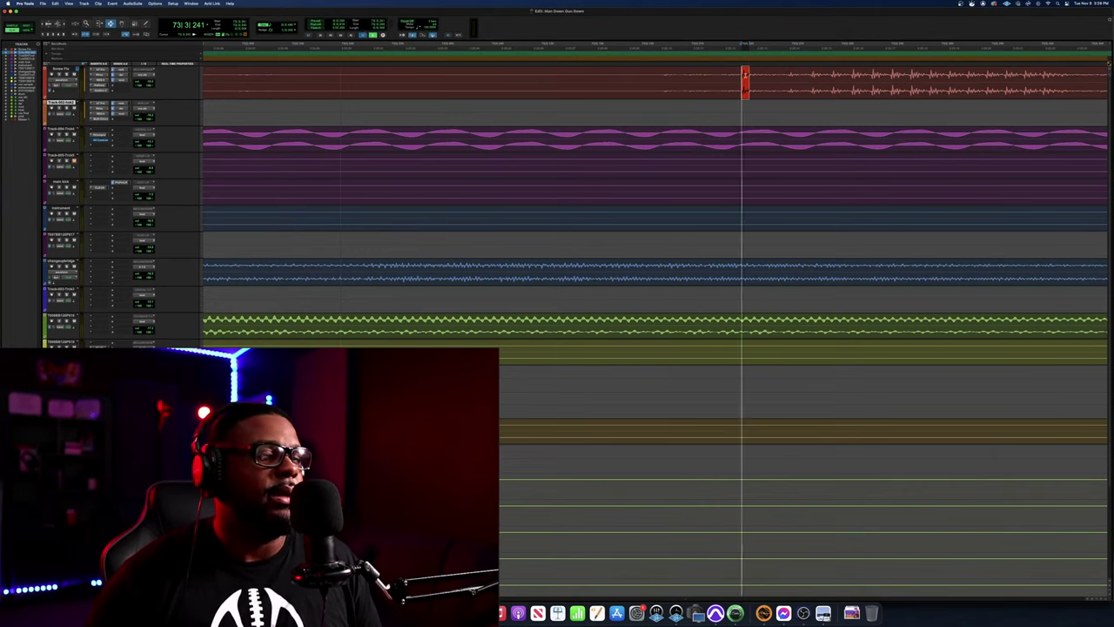
key("space")
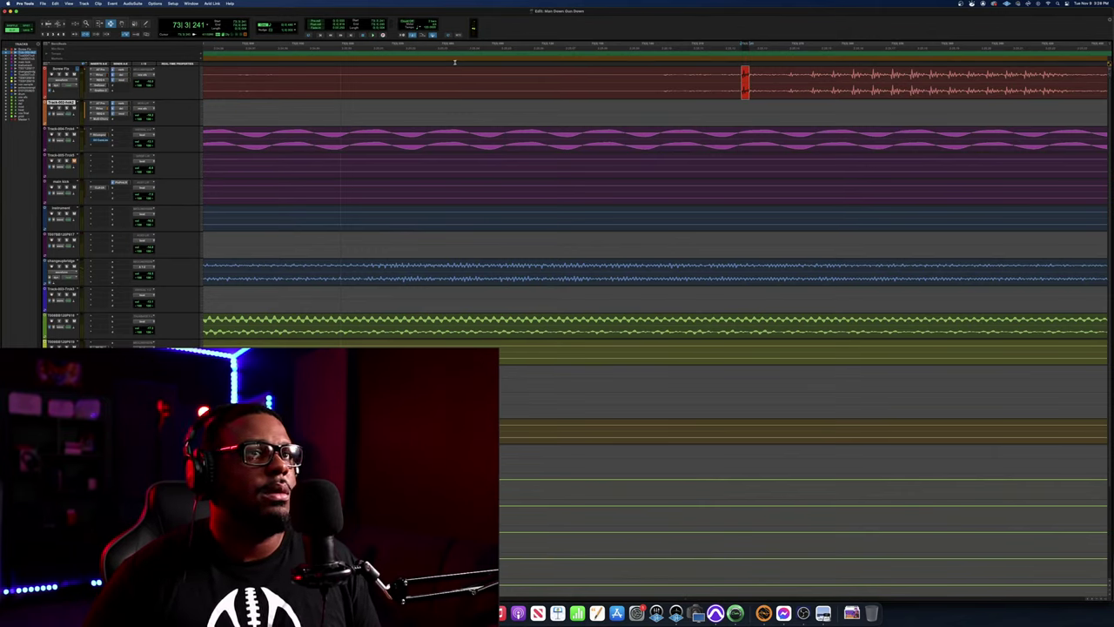
key("space")
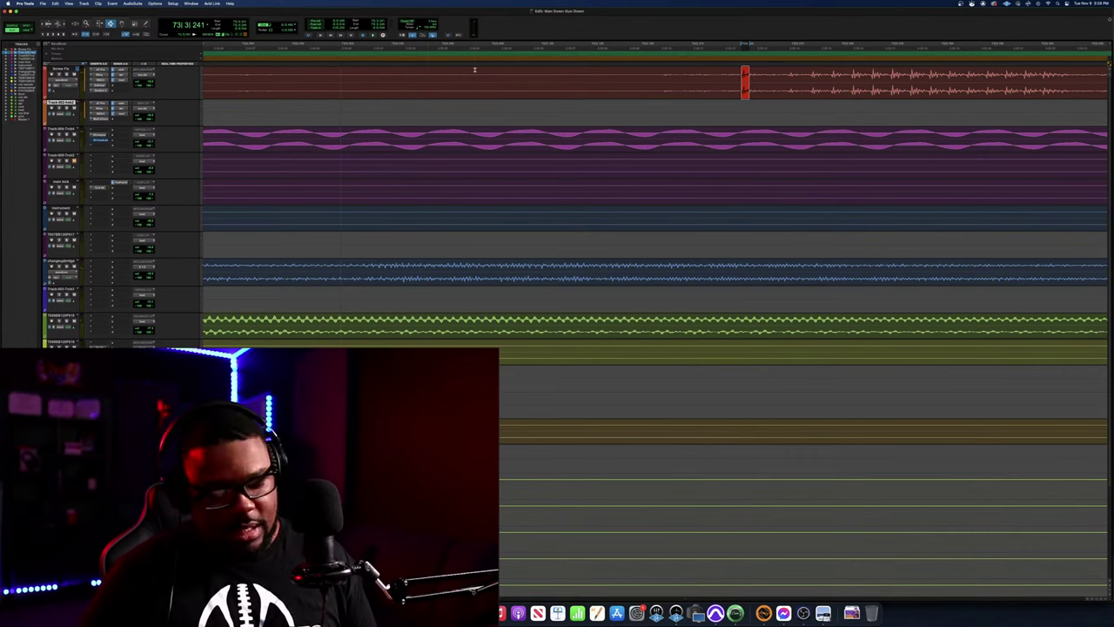
key("t")
key("t")
key("t")
key("t")
key("t")
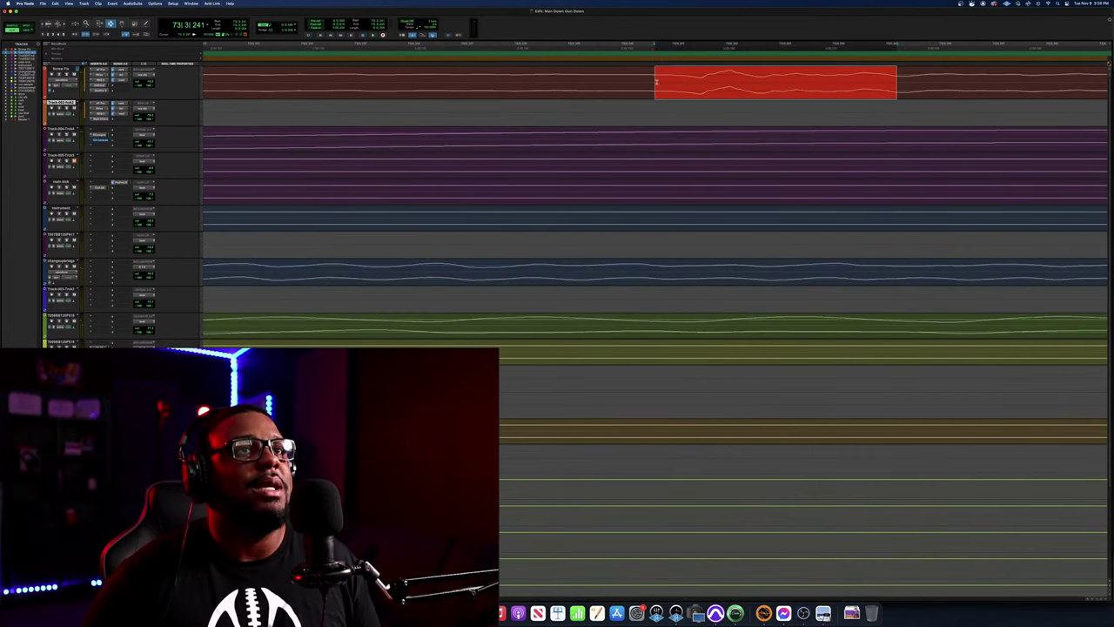
Redraw the selected lead vocal spike as a smooth line in both channels with the Pencil tool, and audition it
scroll(659, 82, "right", 3)
scroll(640, 81, "right", 3)
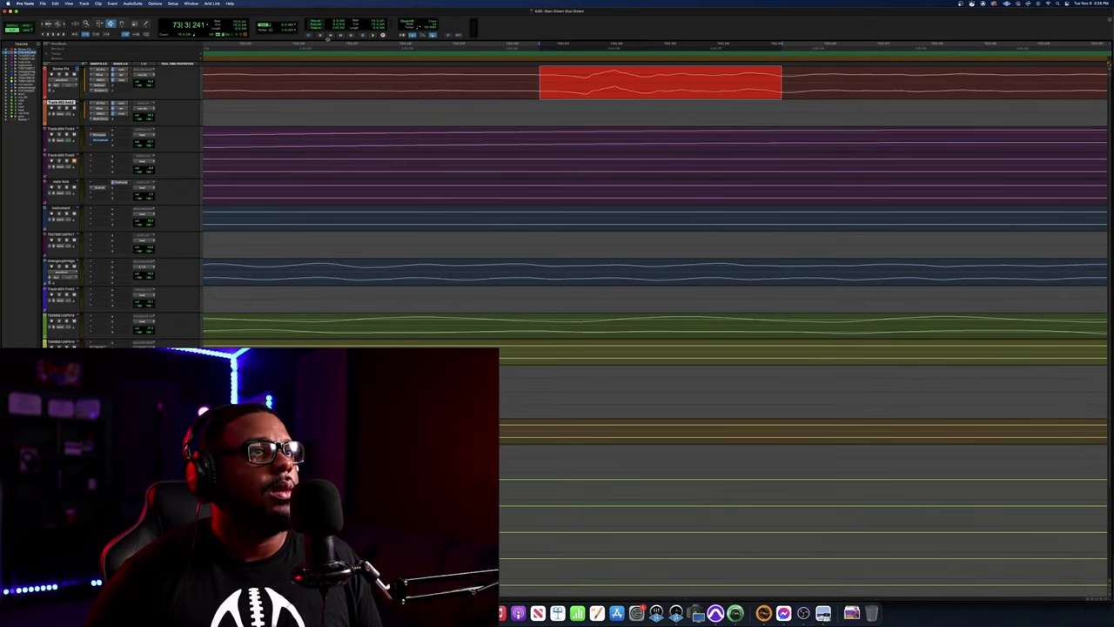
key("space")
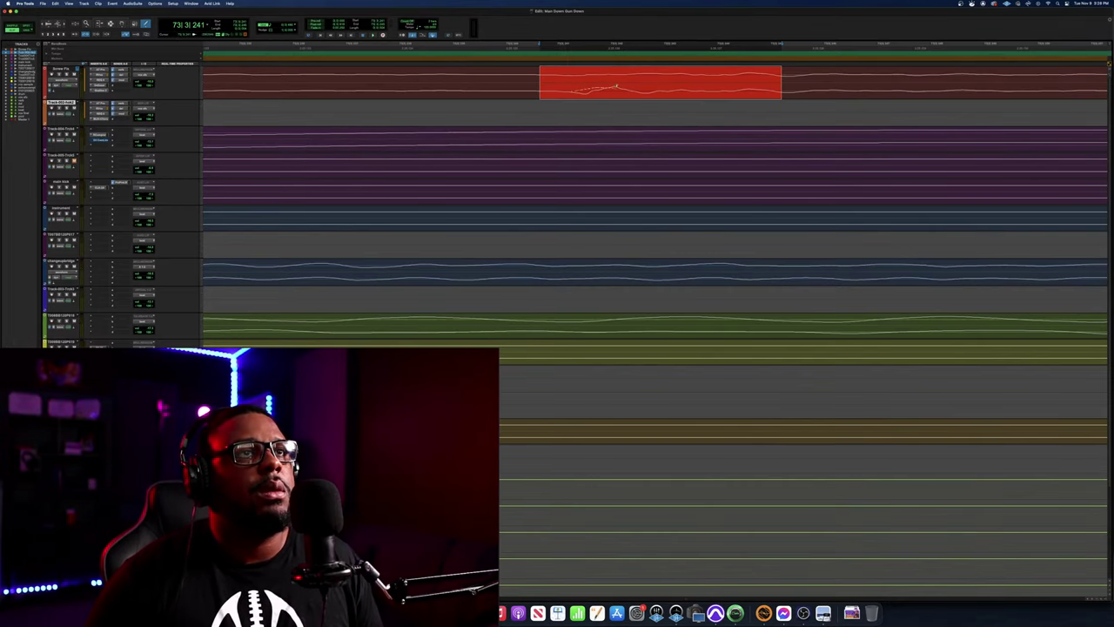
left_click_drag(679, 88, 696, 88)
key("space")
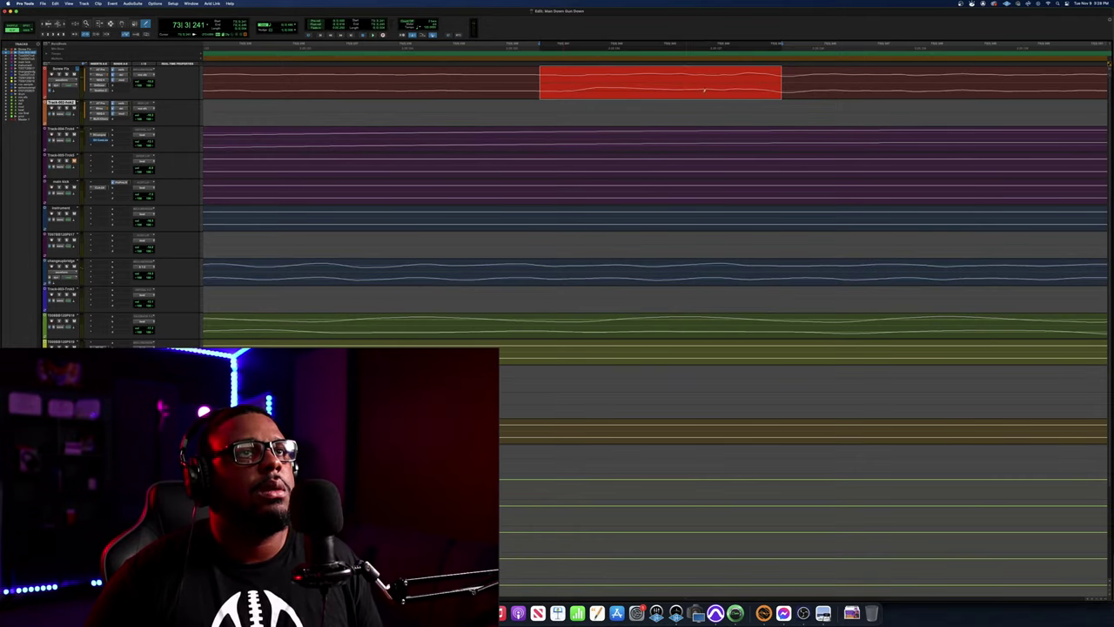
key("space")
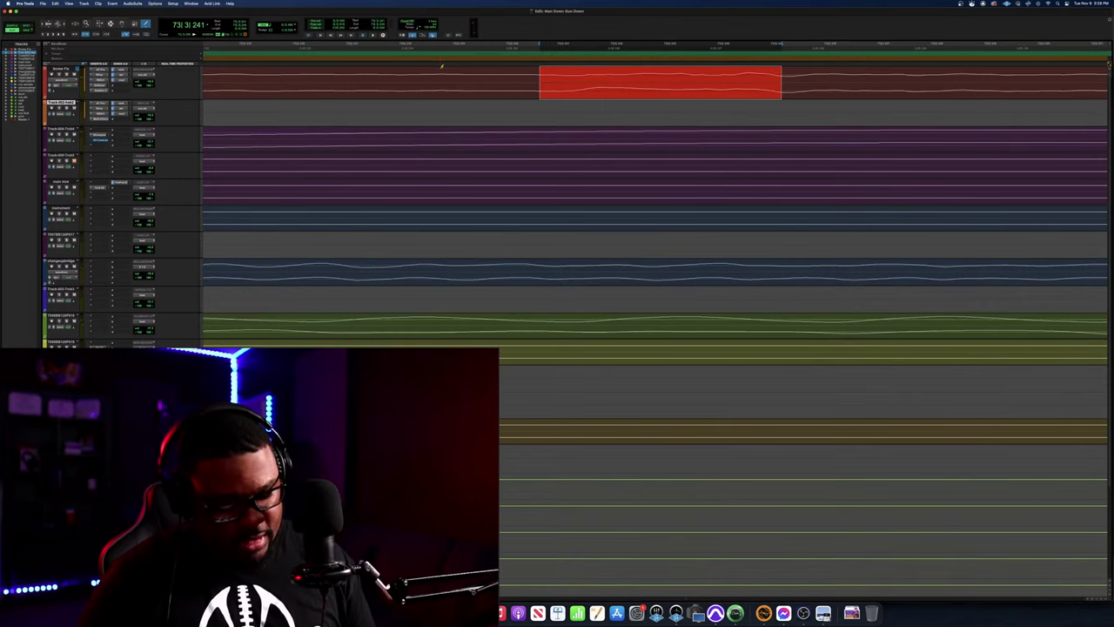
Separate the repaired selection at 73|3|241 into its own clip and lower that clip's gain
key("super+e")
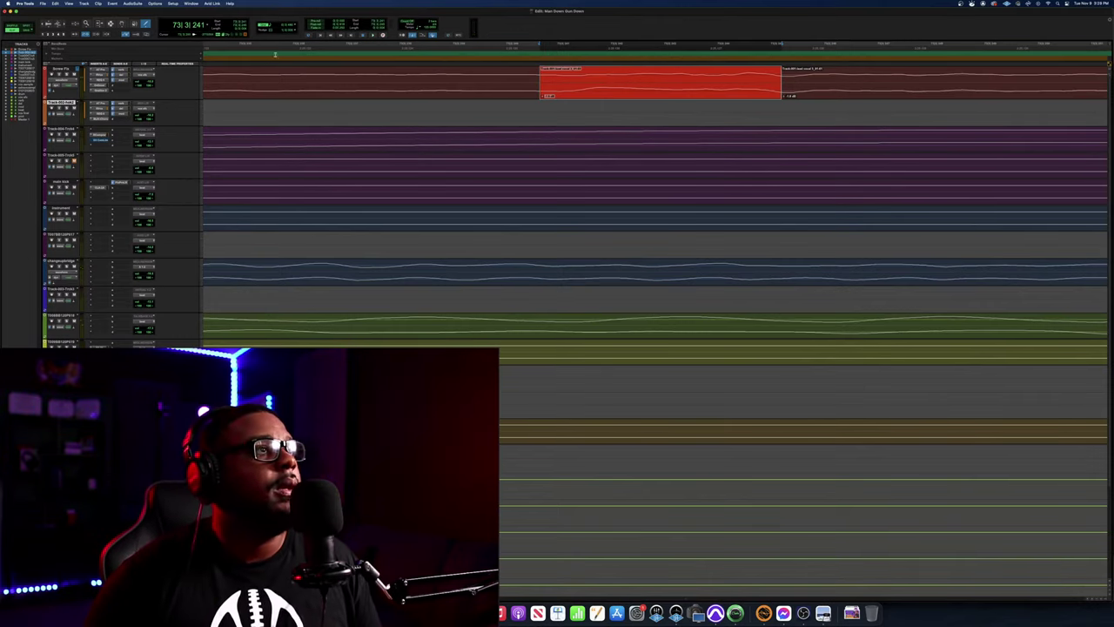
left_click(548, 96)
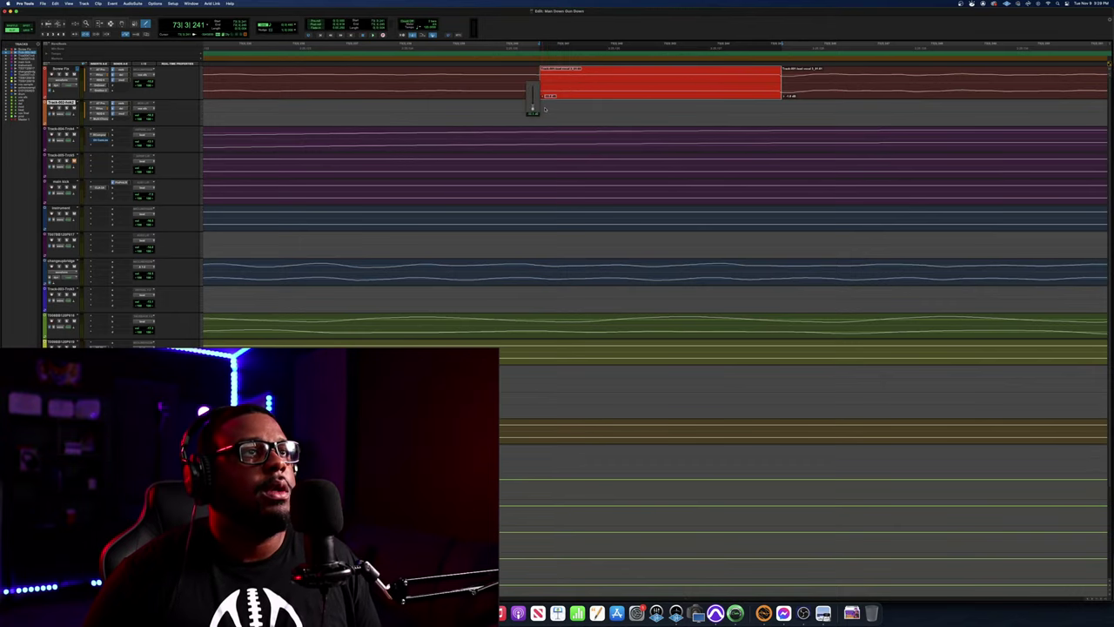
left_click_drag(547, 105, 547, 104)
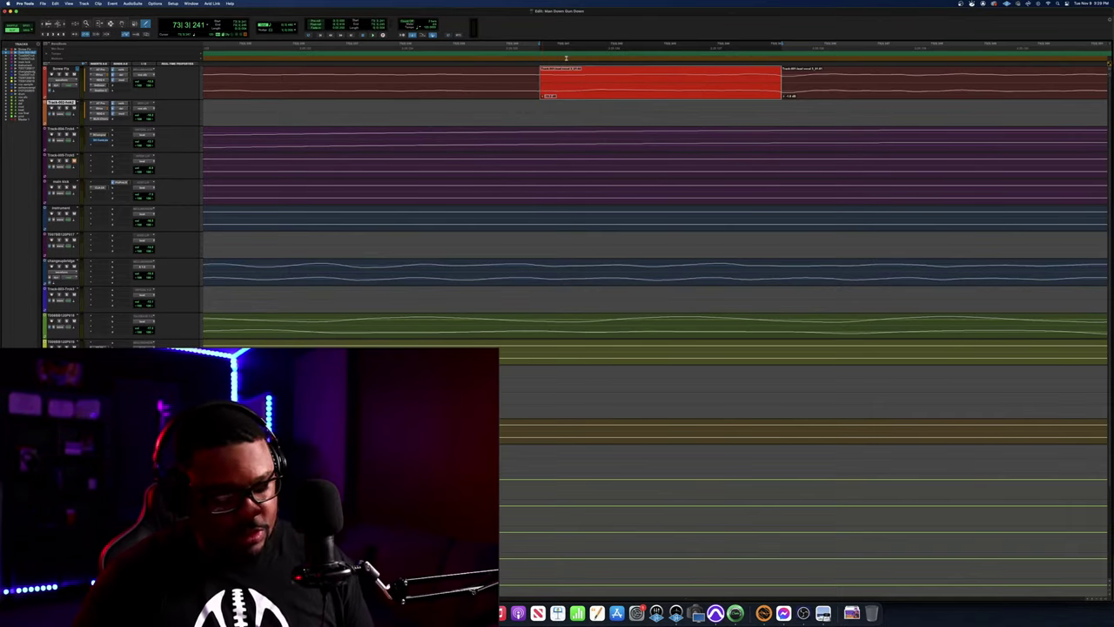
Replay the repaired lead vocal from earlier starting points, including 73|3|099 and 73|2|916, in a wider view
key("r")
key("r")
key("r")
key("r")
key("r")
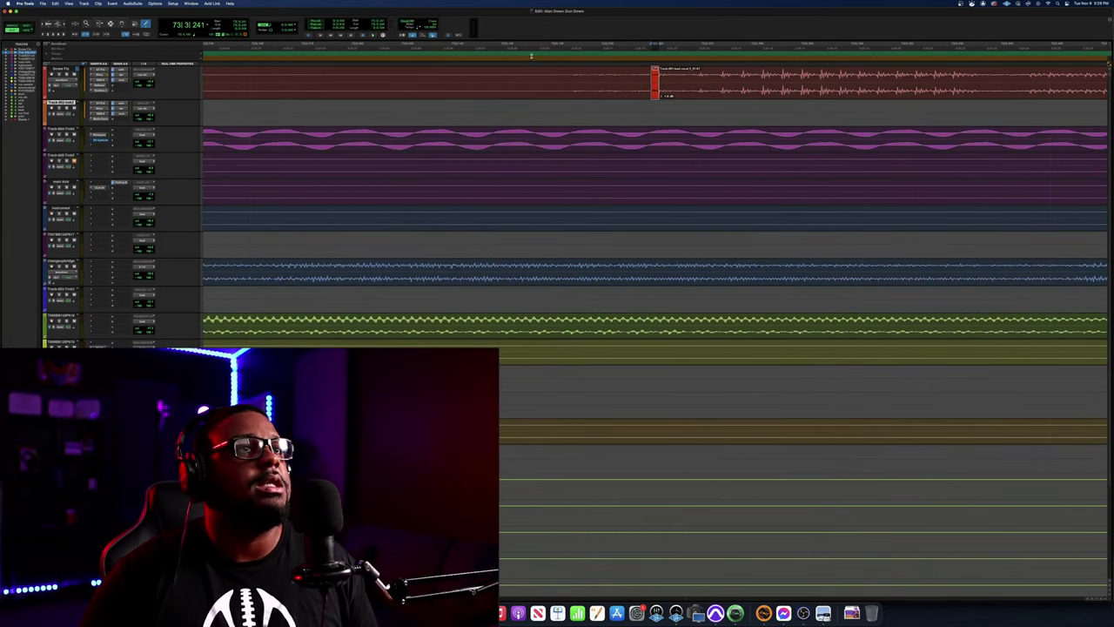
left_click(513, 48)
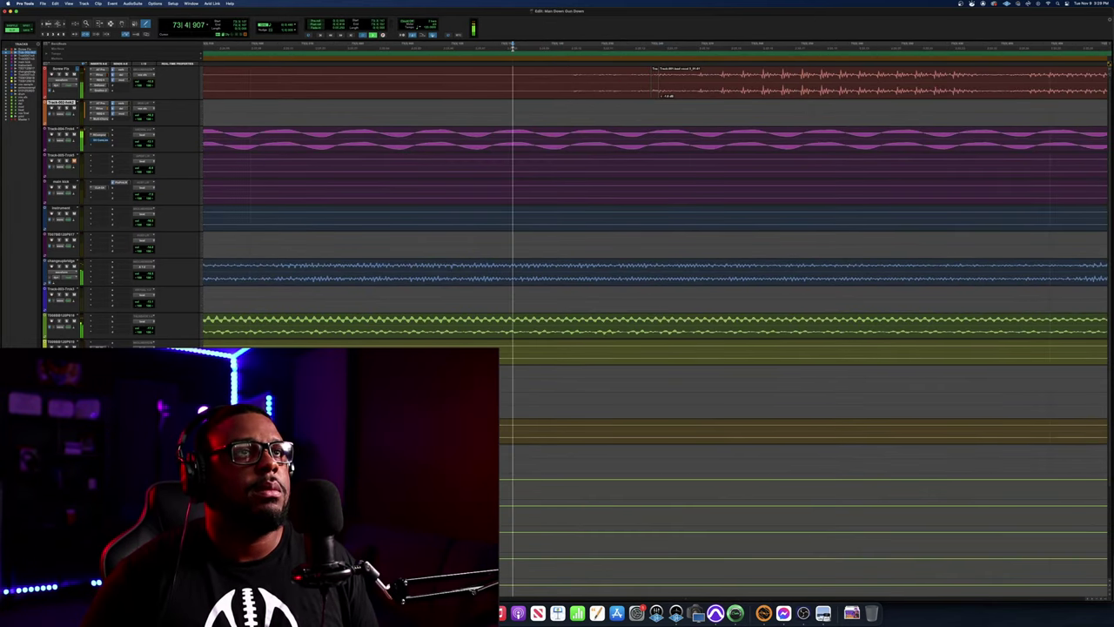
left_click(433, 48)
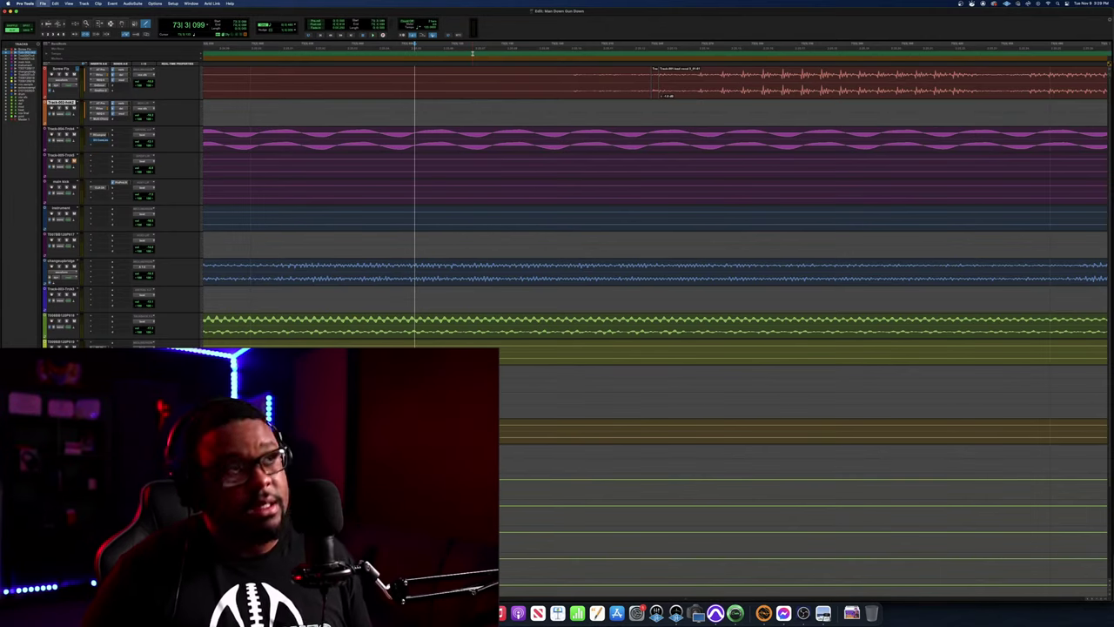
scroll(428, 90, "left", 5)
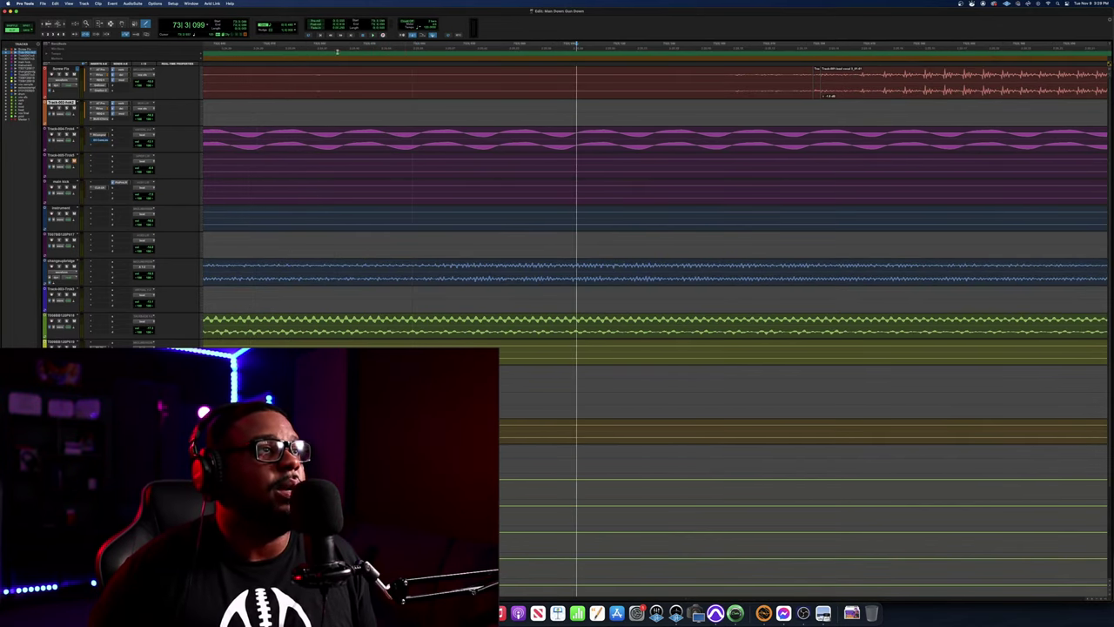
left_click(339, 48)
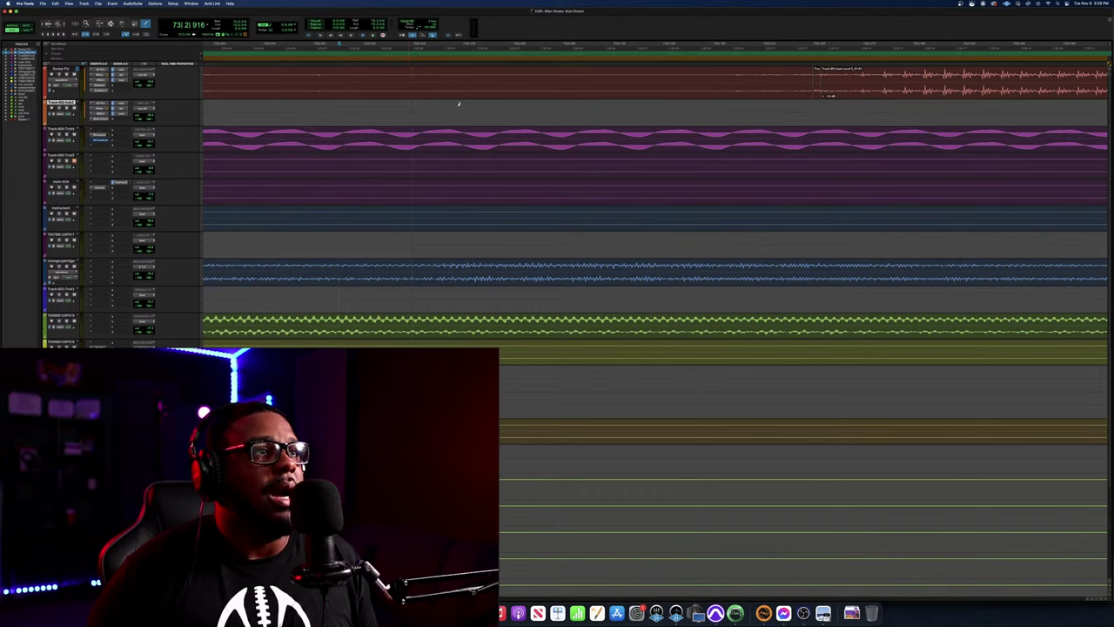
Switch to the Selector tool and play the song onward into bar 76, listening for uneven spots in the lead vocal
left_click(110, 24)
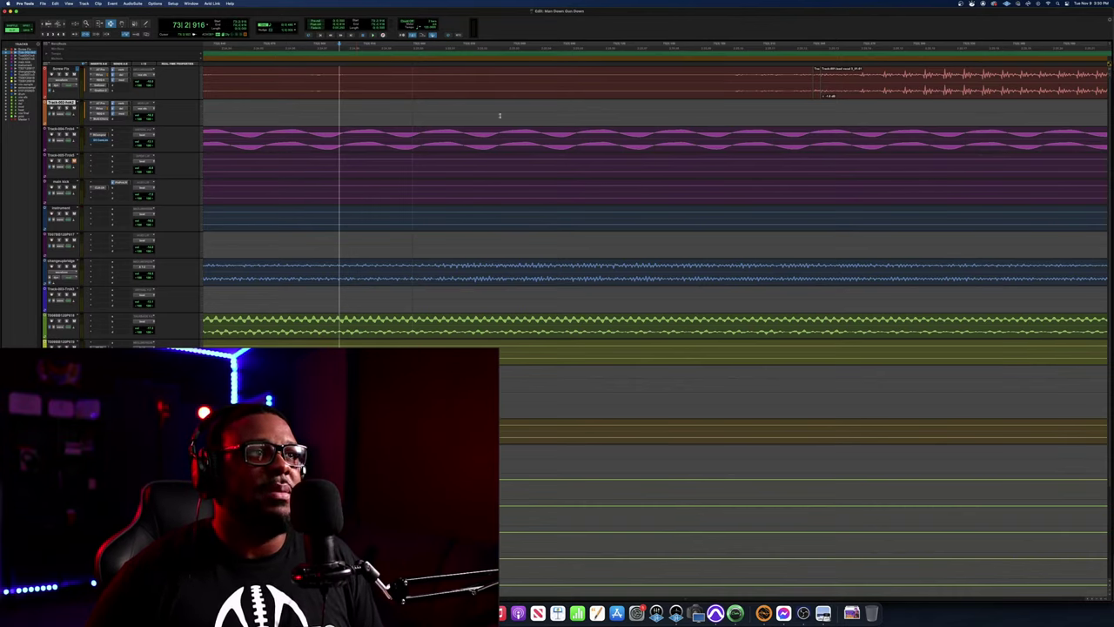
scroll(480, 109, "left", 3)
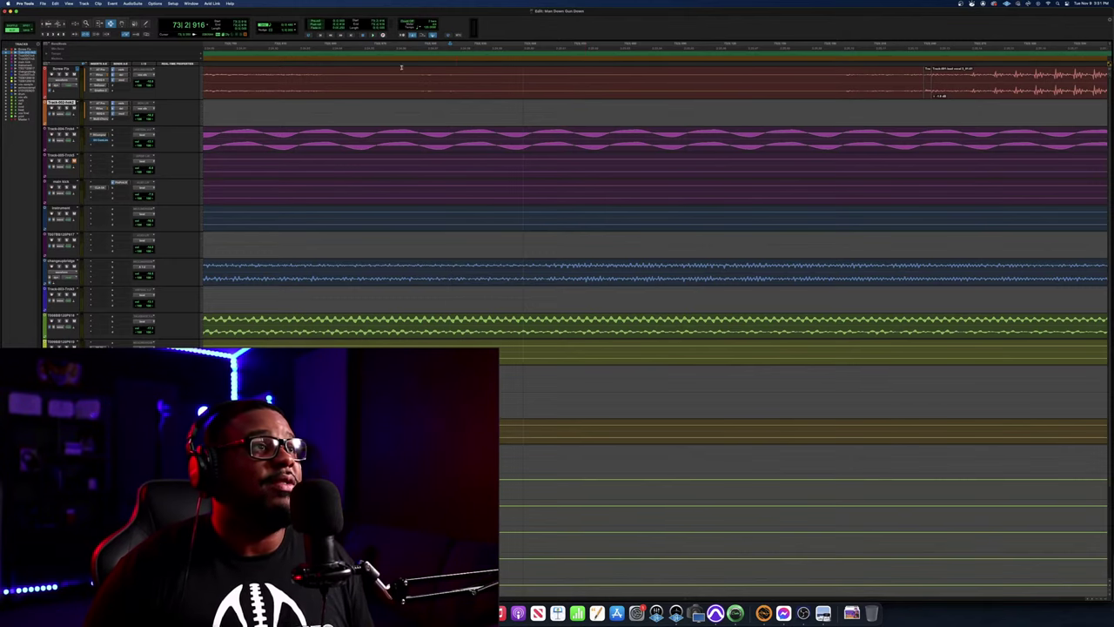
left_click(358, 52)
key("space")
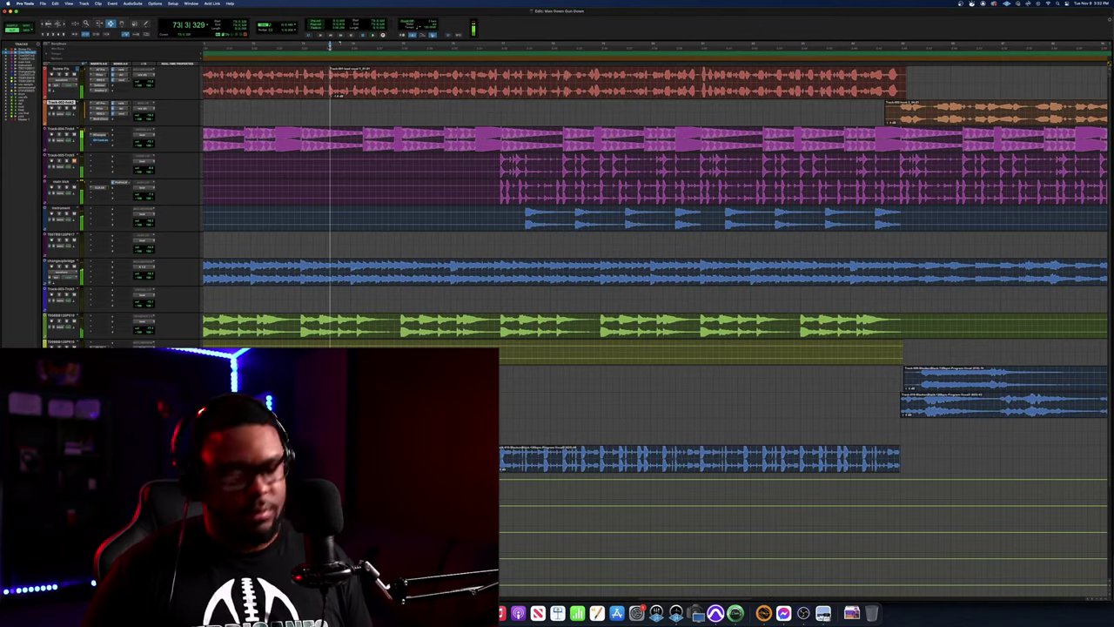
key("space")
key("t")
key("t")
scroll(683, 80, "right", 5)
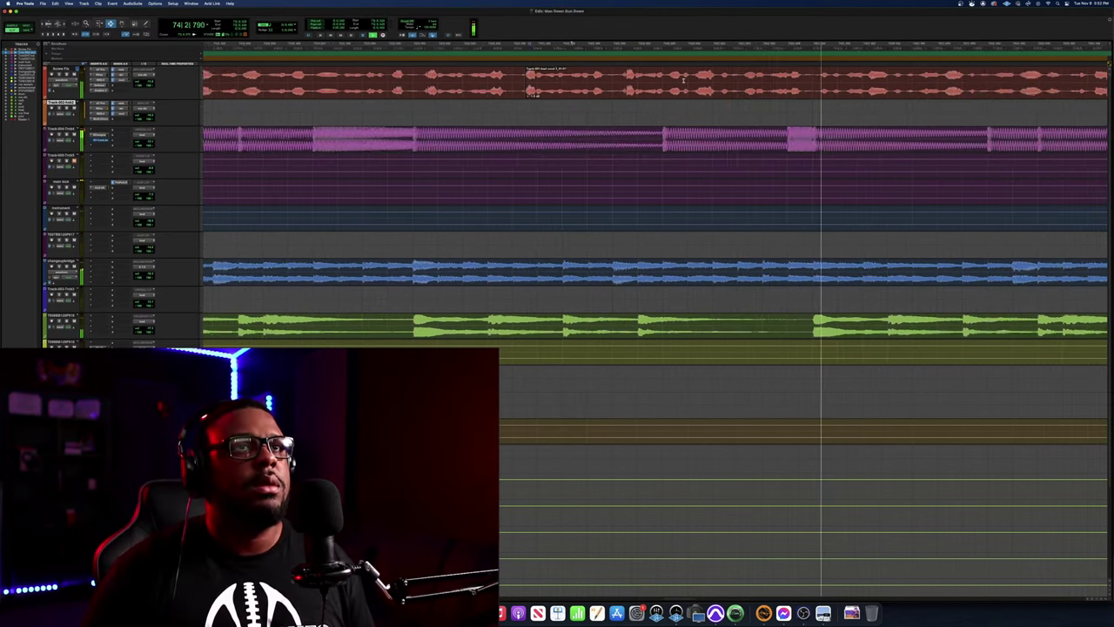
scroll(683, 81, "right", 3)
scroll(594, 81, "right", 2)
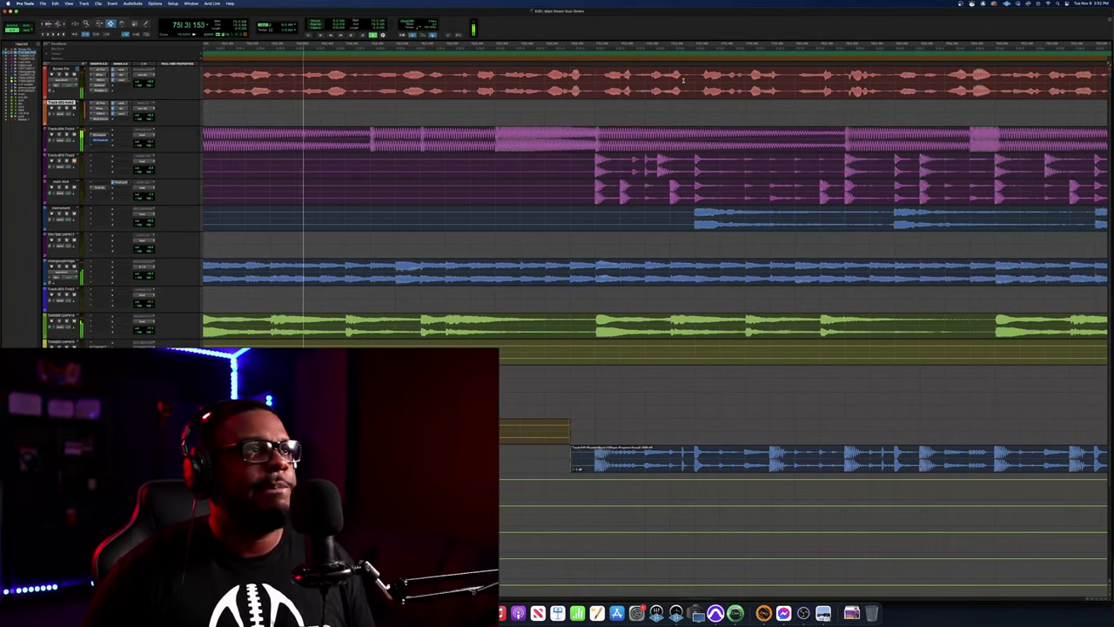
scroll(594, 80, "right", 2)
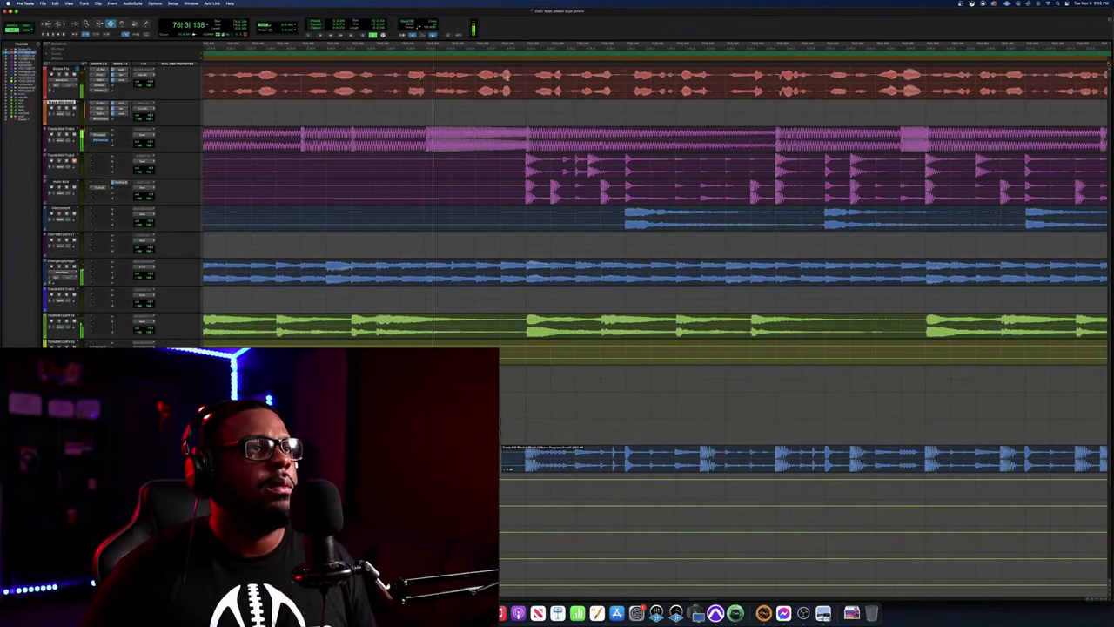
Split the lead vocal at 76|4|521 and 76|4|688 to isolate the short syllable in its own clip
left_click(504, 77)
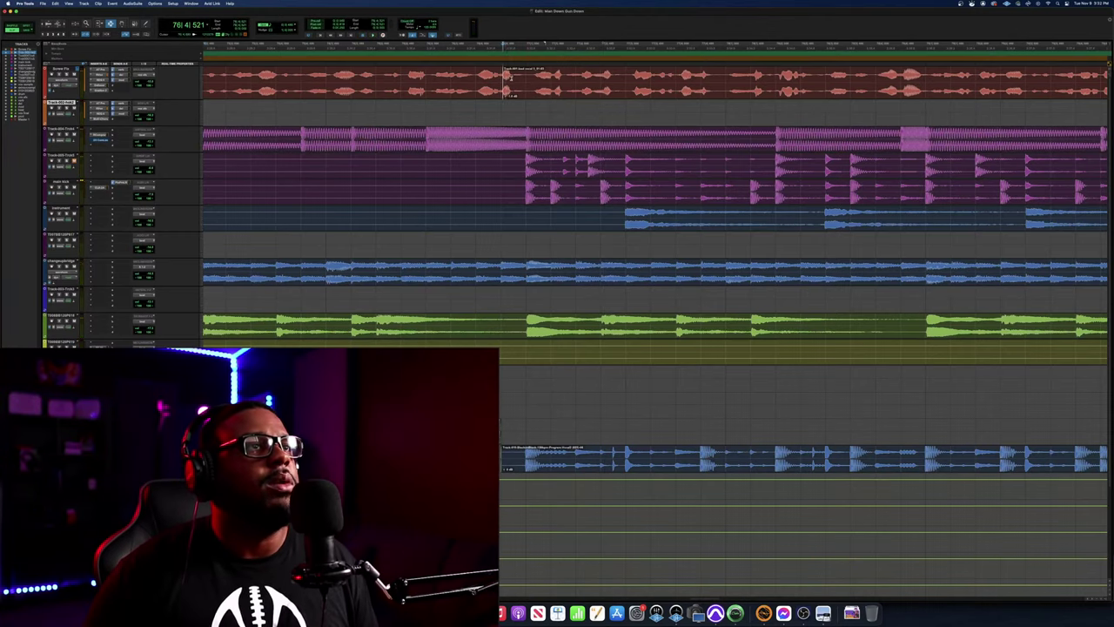
left_click(511, 78)
key("b")
key("t")
key("t")
key("t")
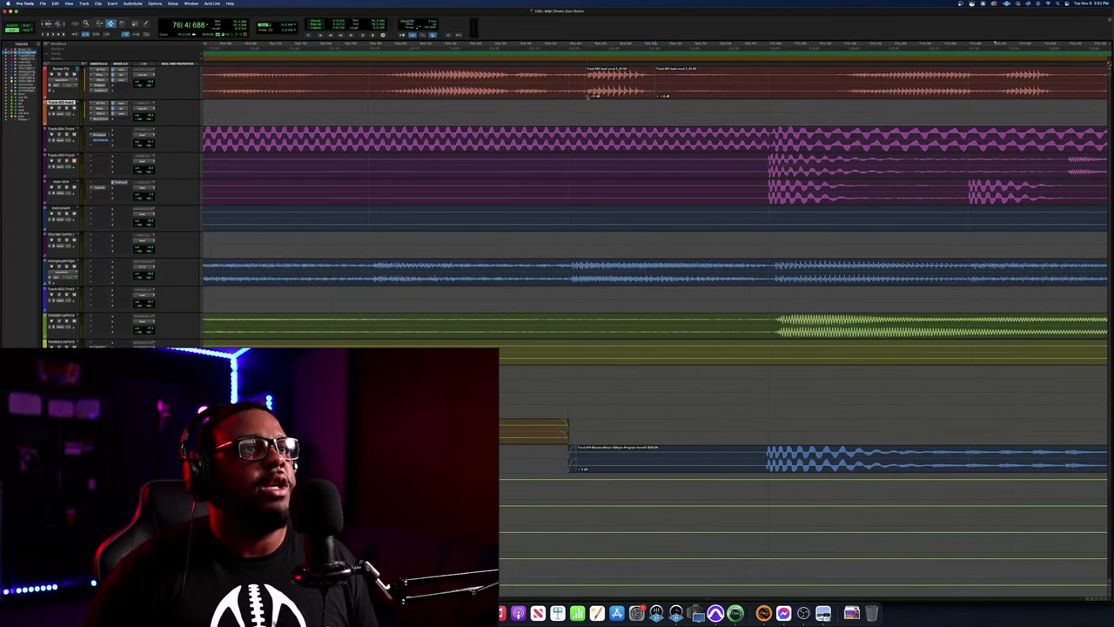
Set the playback start to 76|4|148 and look along the timeline for the newly split lead vocal clip
left_click(431, 46)
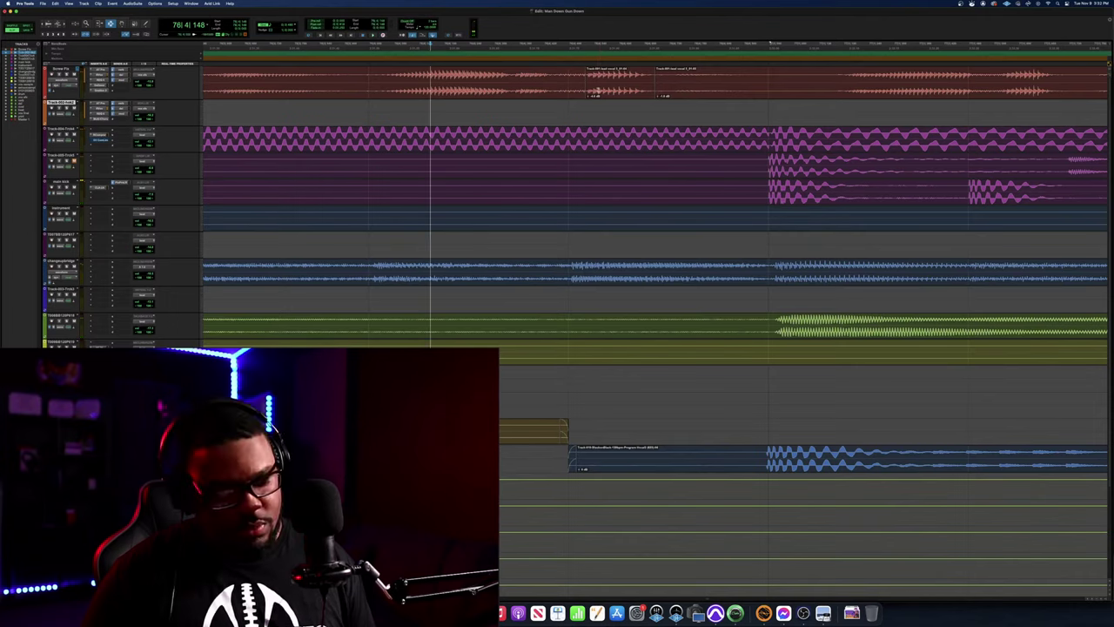
key("e")
scroll(634, 100, "up", 4)
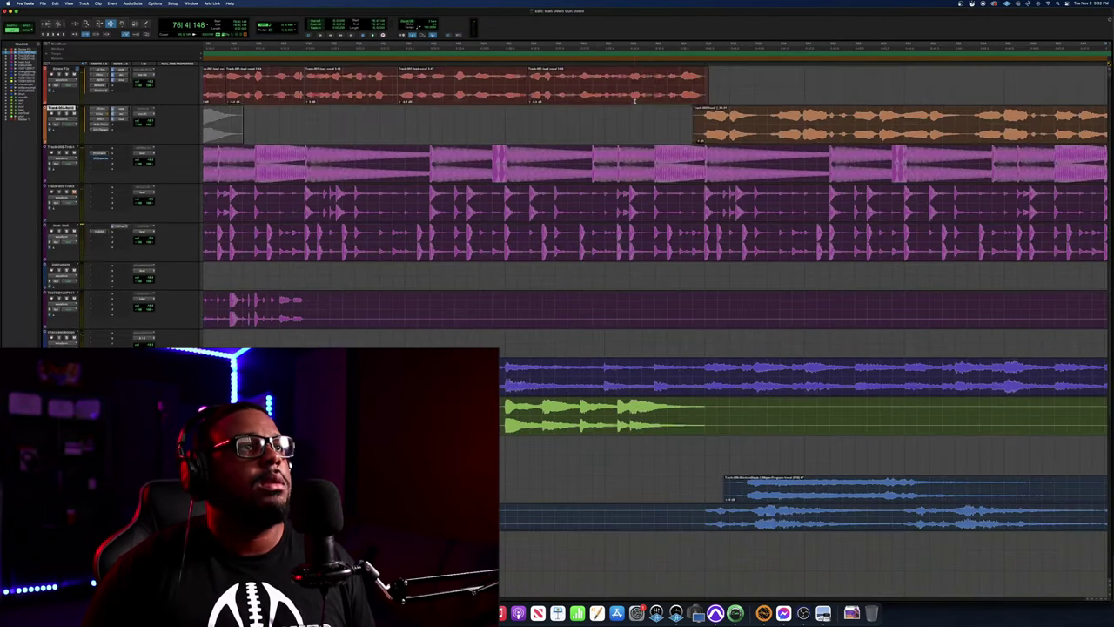
scroll(633, 100, "down", 3)
scroll(634, 101, "left", 10)
scroll(635, 102, "up", 3)
scroll(634, 101, "right", 10)
scroll(634, 101, "right", 10)
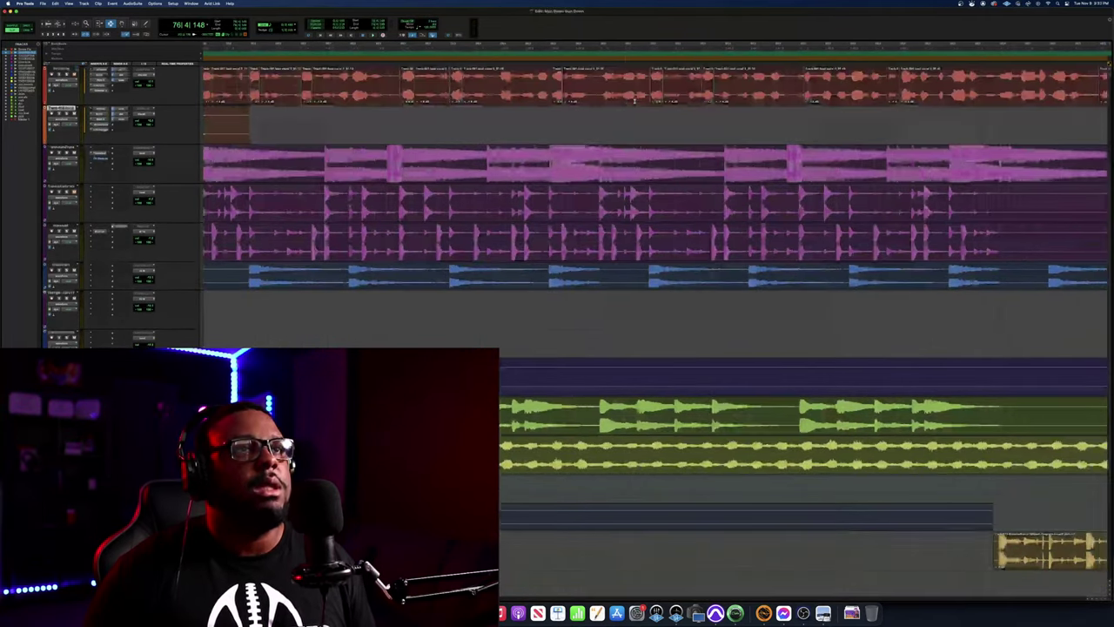
scroll(635, 101, "left", 8)
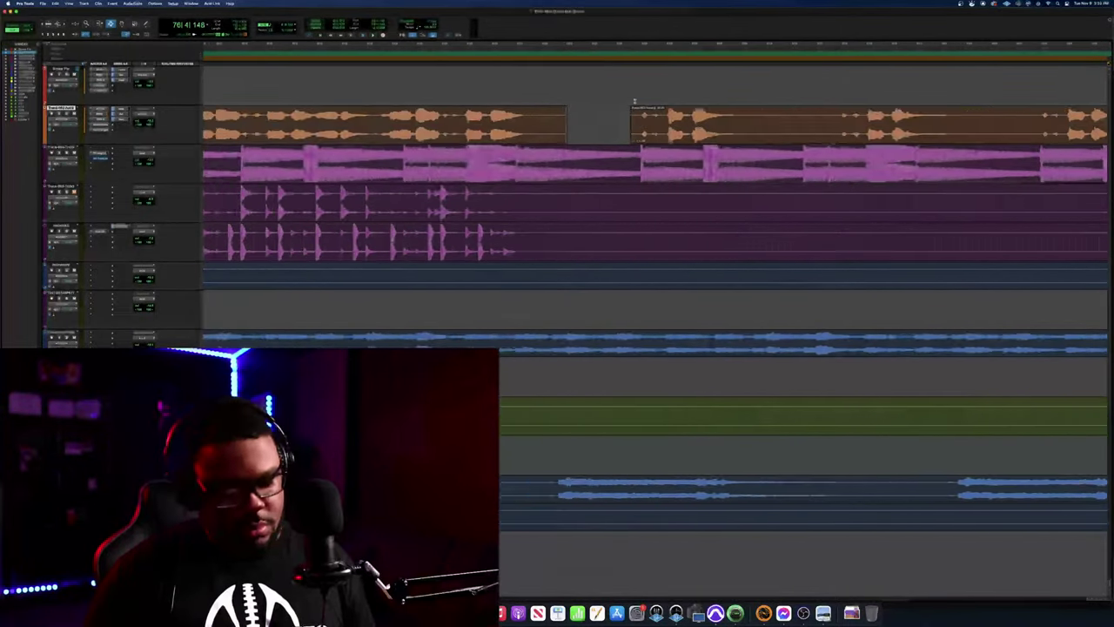
key("r")
key("r")
key("r")
key("r")
key("t")
key("t")
key("t")
key("t")
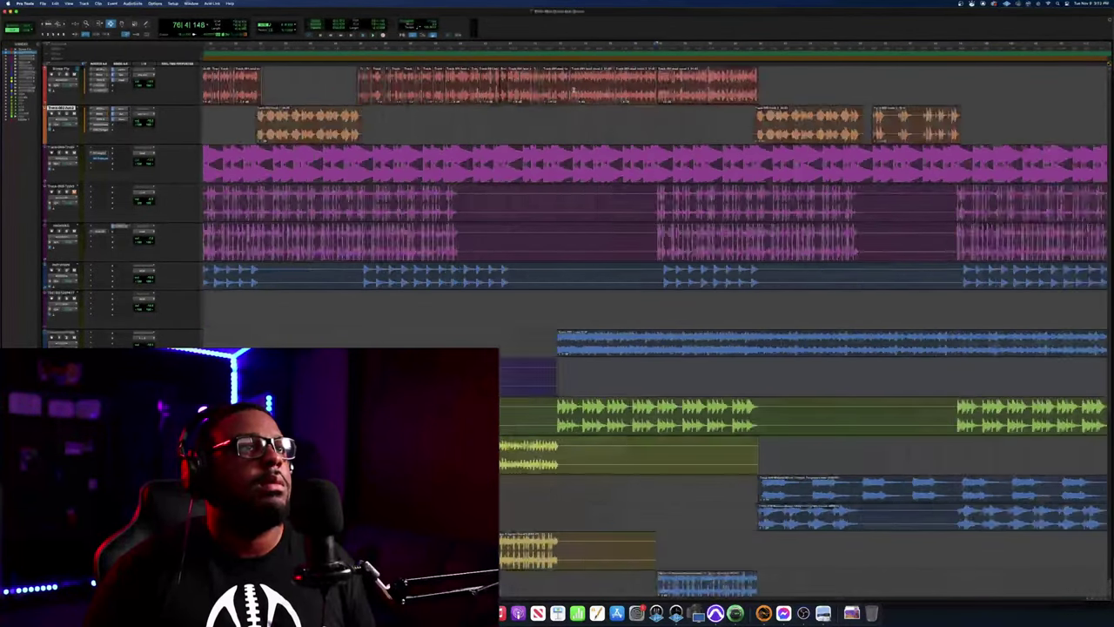
left_click(660, 63)
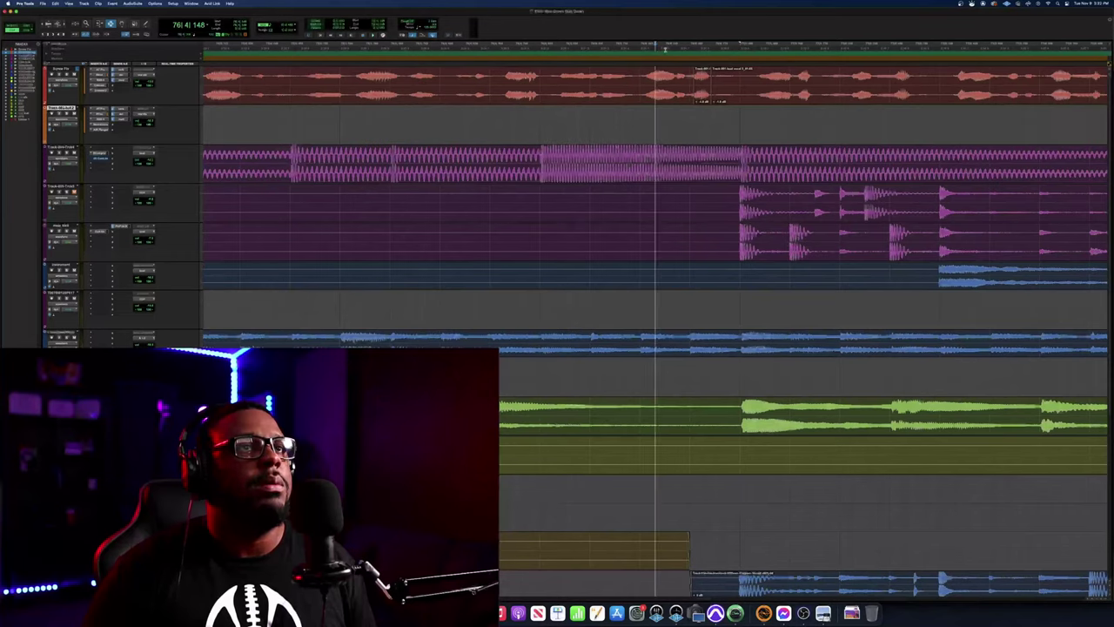
Play the vocal edit in bar 76 from 76|4|148 and again from 76|4|064, listening on into bar 78
key("space")
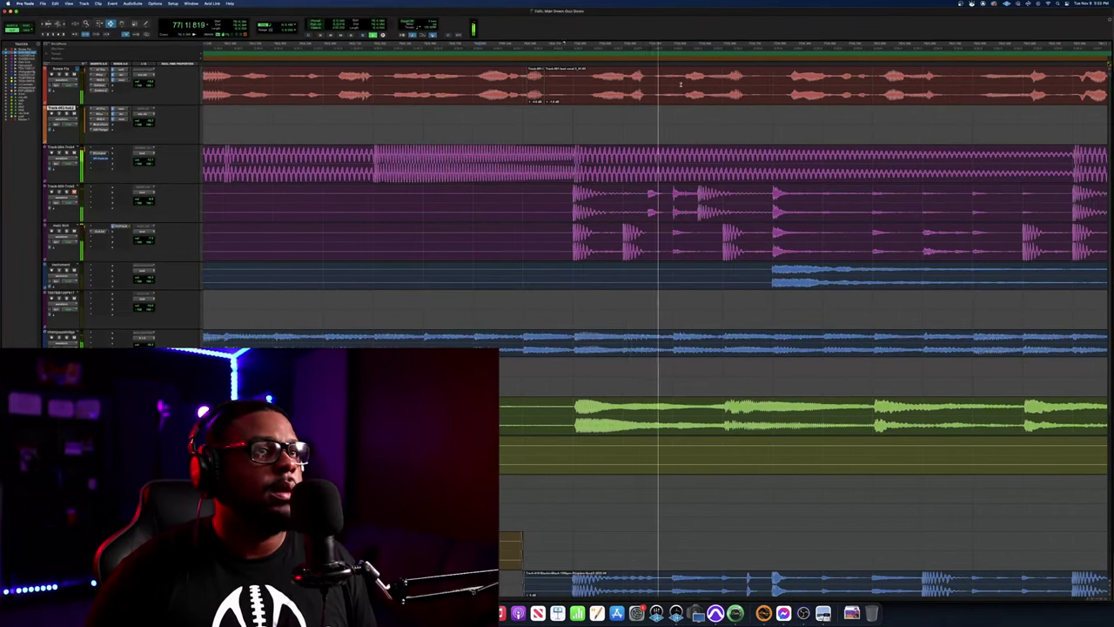
key("space")
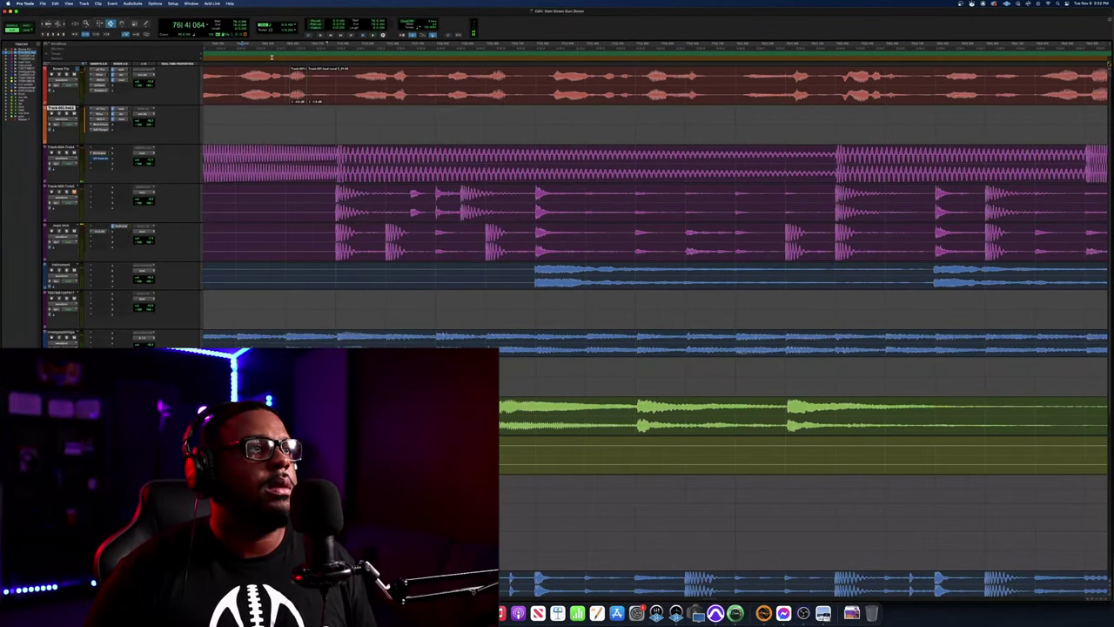
key("space")
scroll(531, 82, "right", 3)
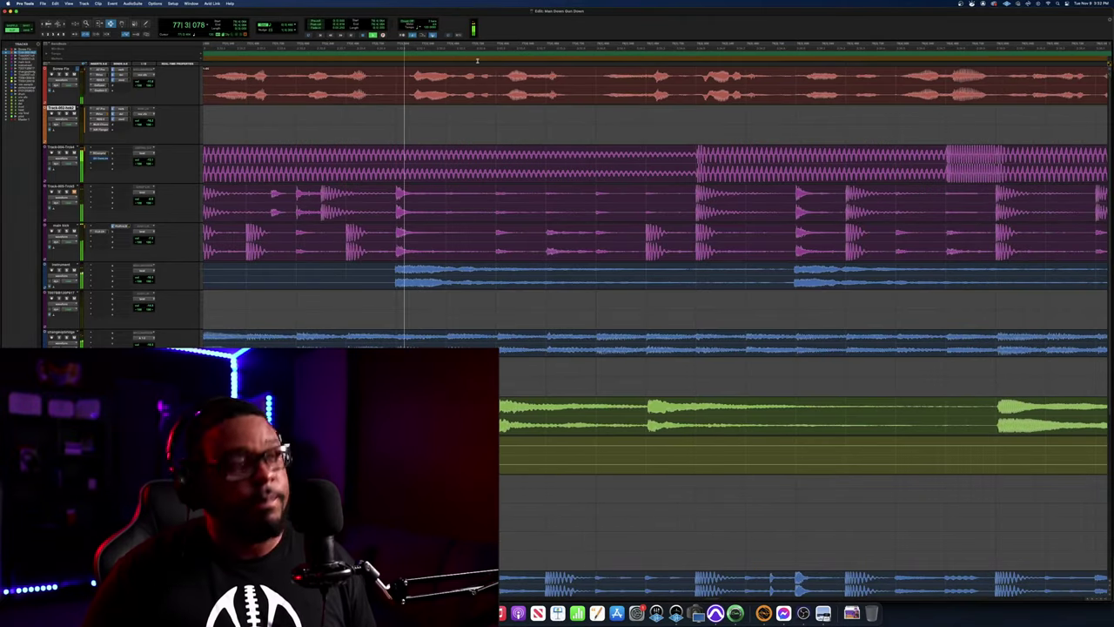
key("r")
key("r")
scroll(475, 52, "right", 2)
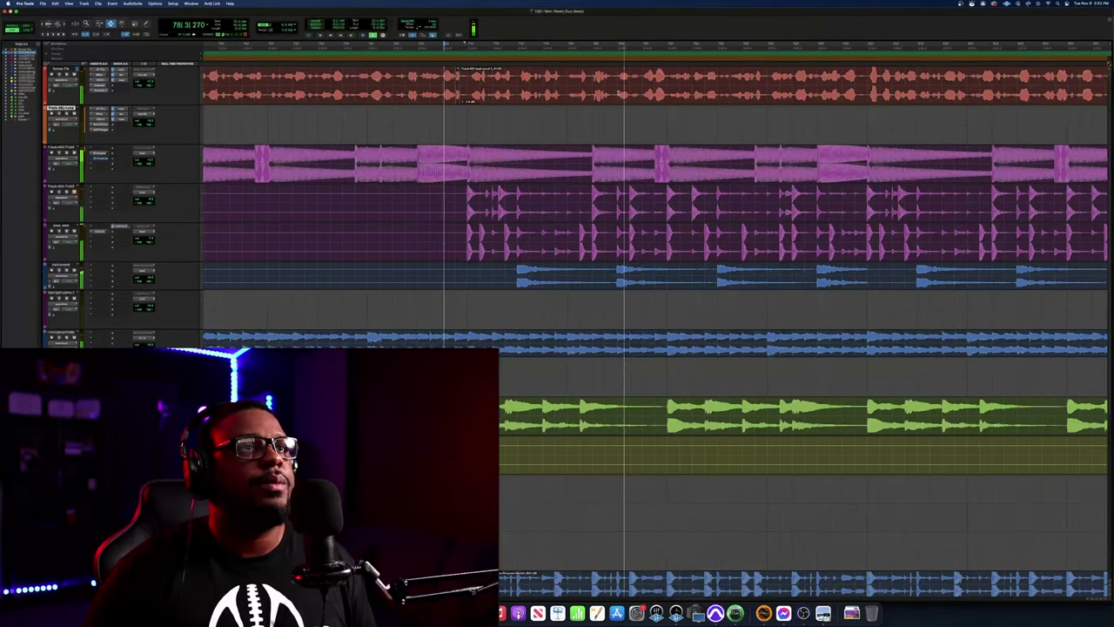
Separate the loud lead vocal phrase ending at 78|4|944 into its own clip and lower its clip gain
key("space")
left_click(643, 83)
key("super+e")
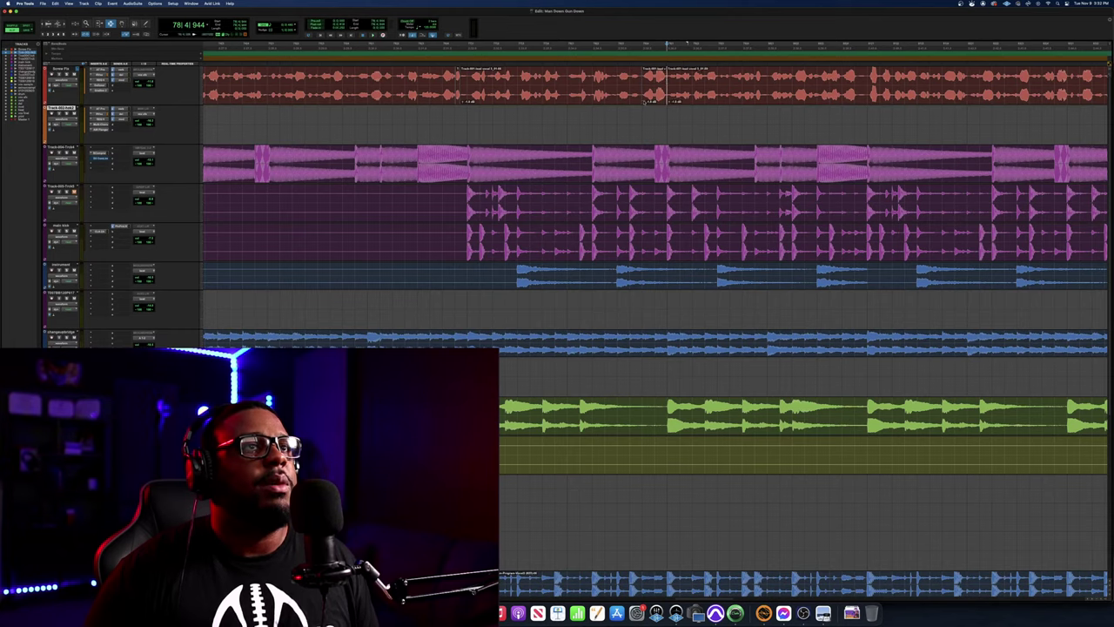
left_click_drag(645, 103, 645, 103)
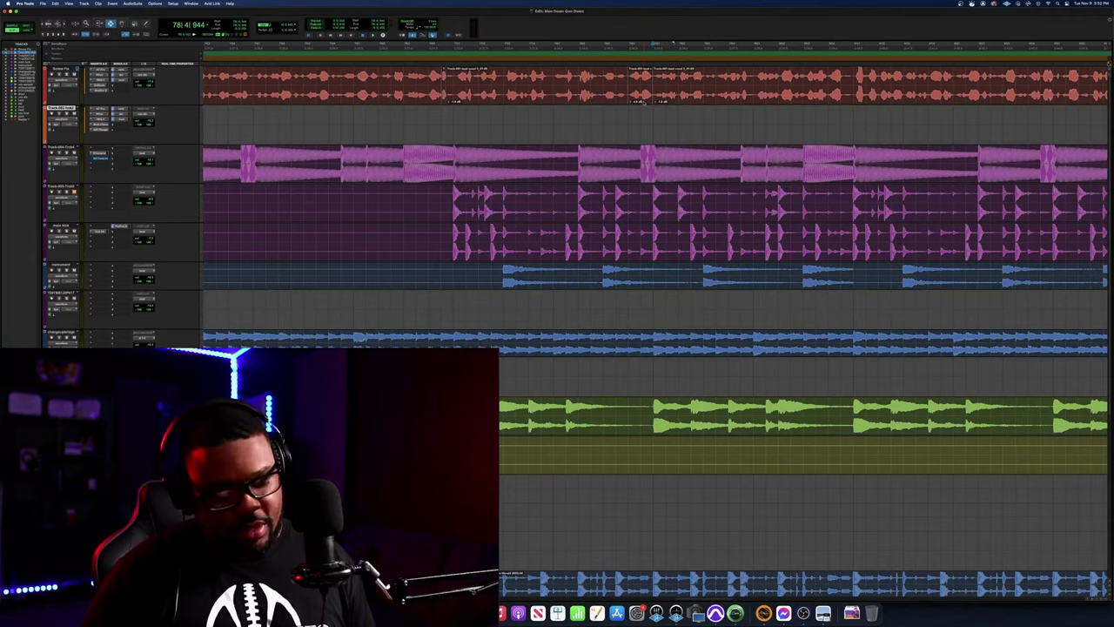
key("t")
key("t")
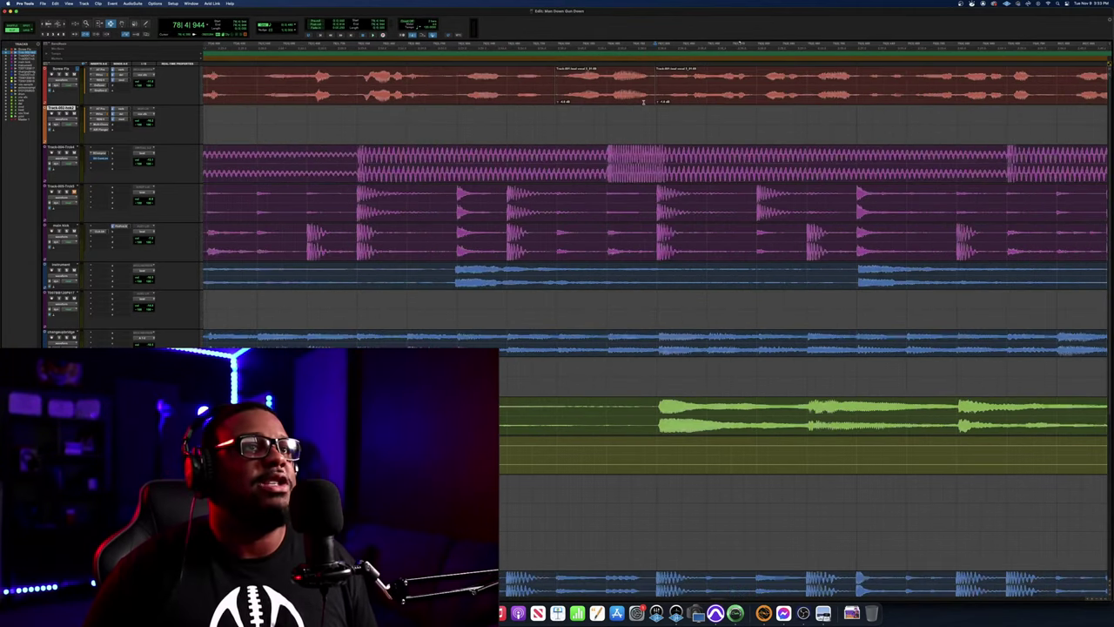
Play the lead vocal past bar 81, and replay it from 78|3|945 into bar 80 to check the level
key("r")
key("r")
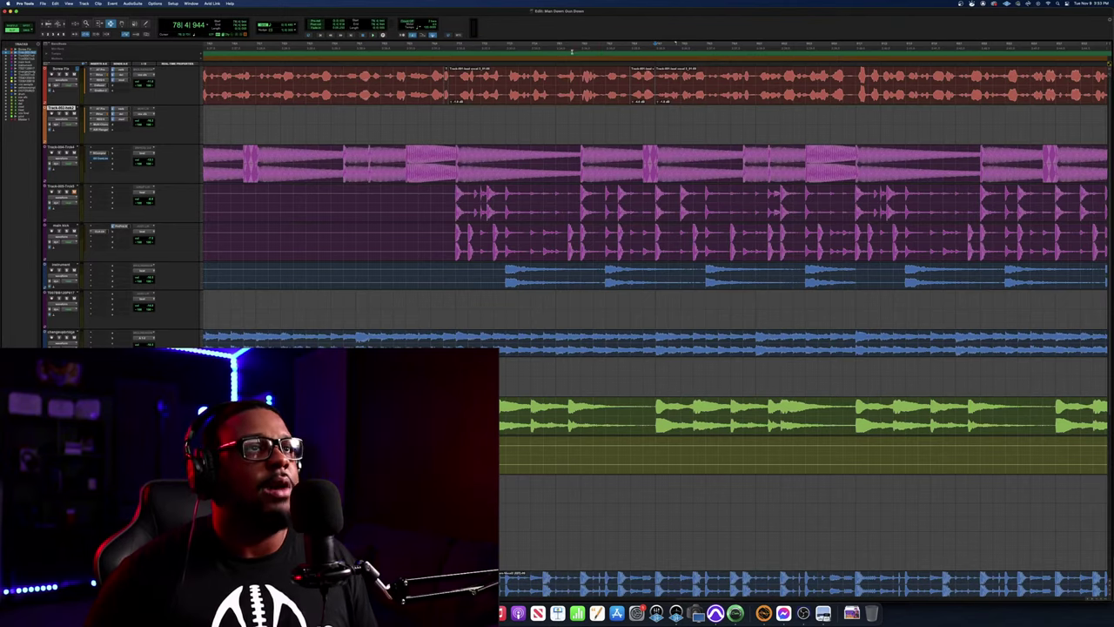
key("space")
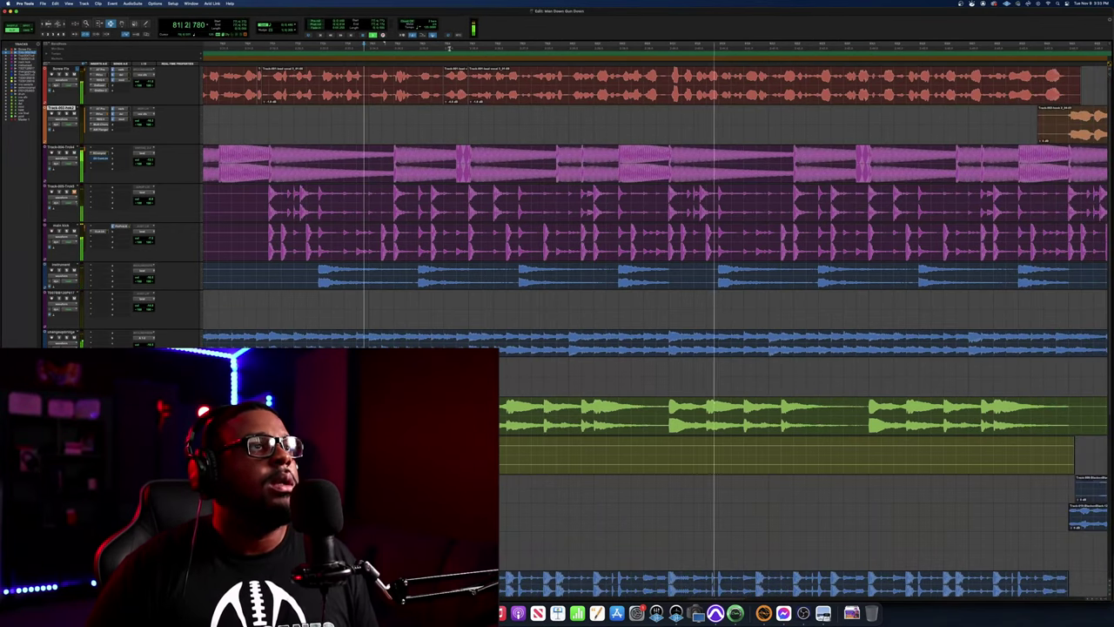
key("space")
left_click(444, 45)
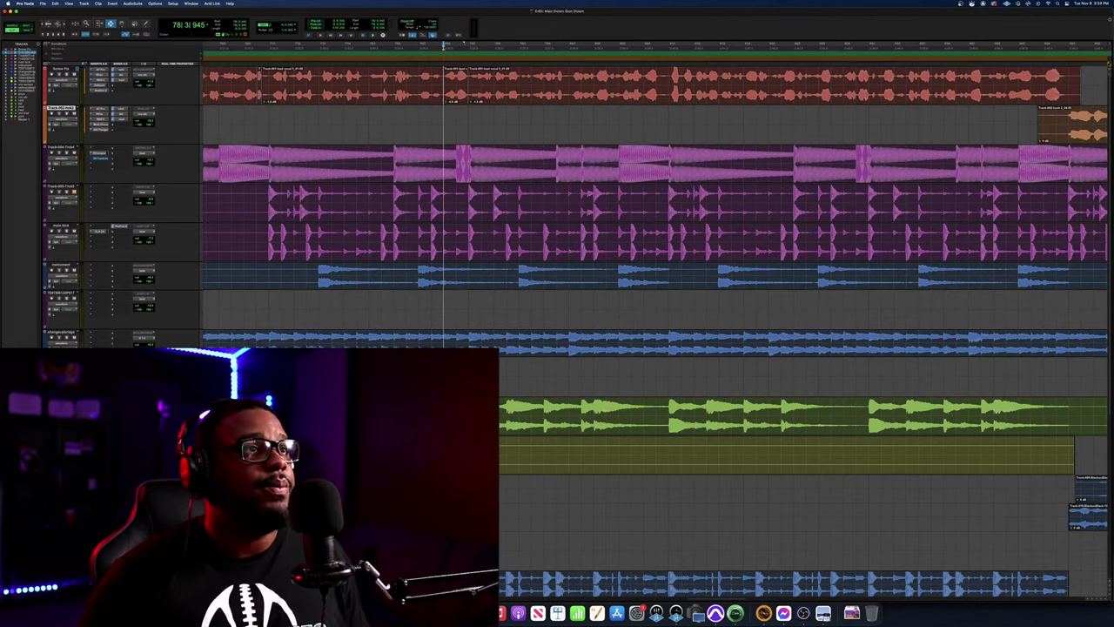
key("space")
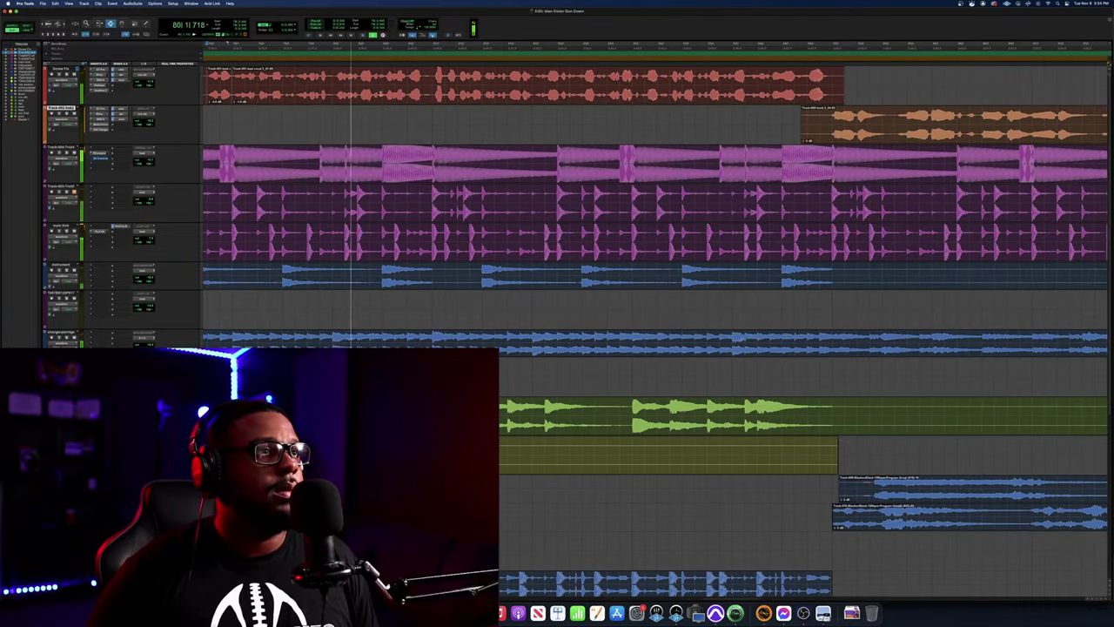
key("space")
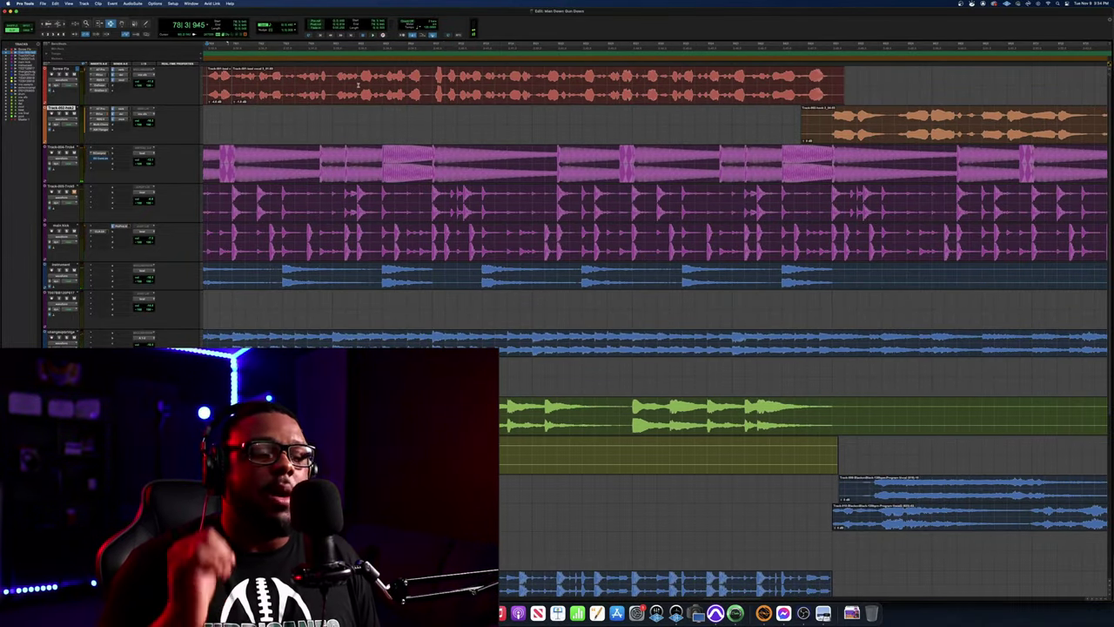
Split the lead vocal at 80|2|077 and 80|4|564, and play the new clip from 79|4|214
key("space")
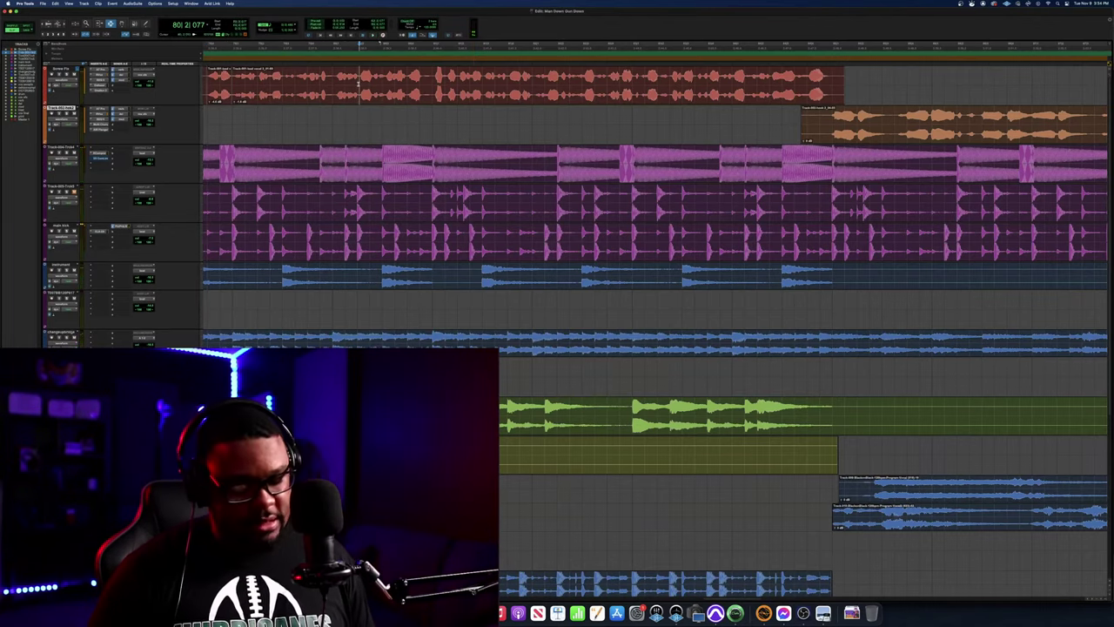
key("super+e")
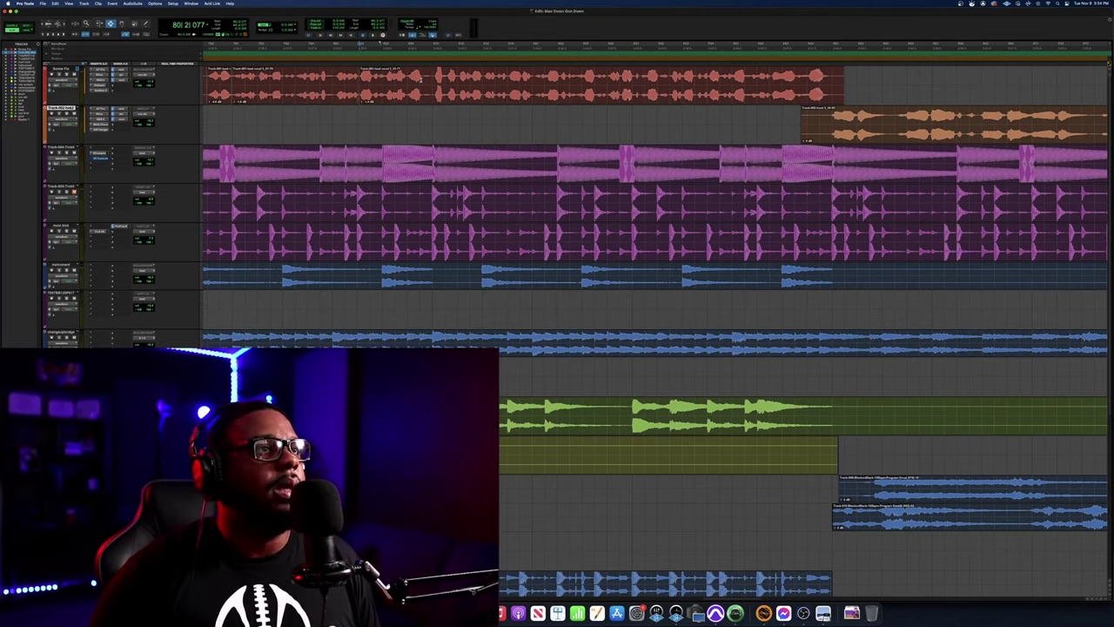
left_click(421, 82)
key("super+e")
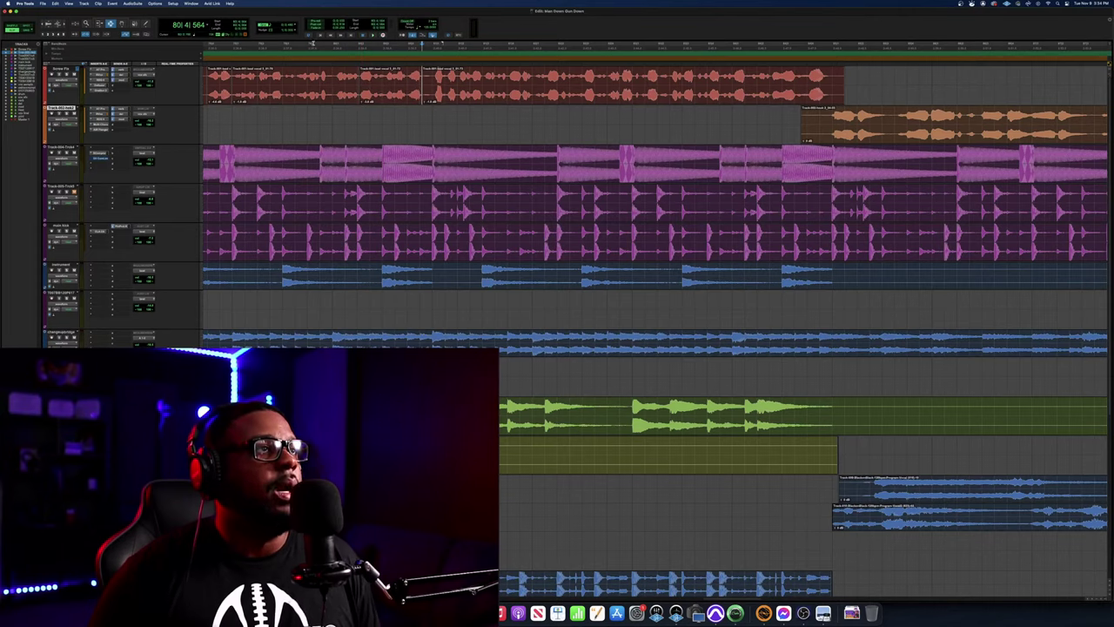
key("space")
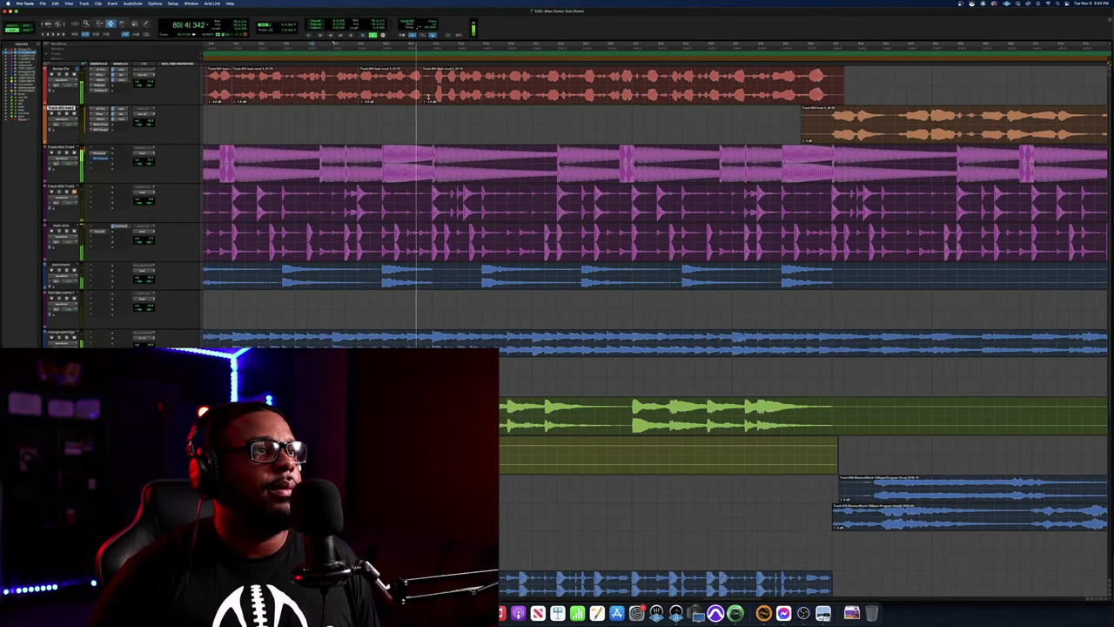
key("space")
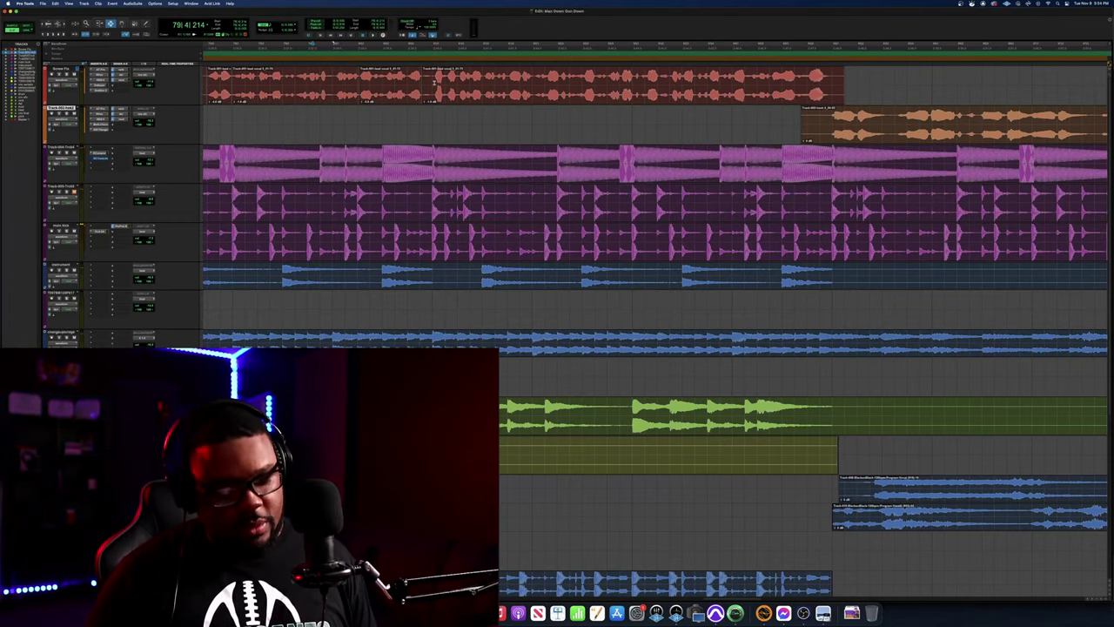
Select the loud lead vocal syllable starting at 81|1|028
key("t")
scroll(463, 84, "right", 5)
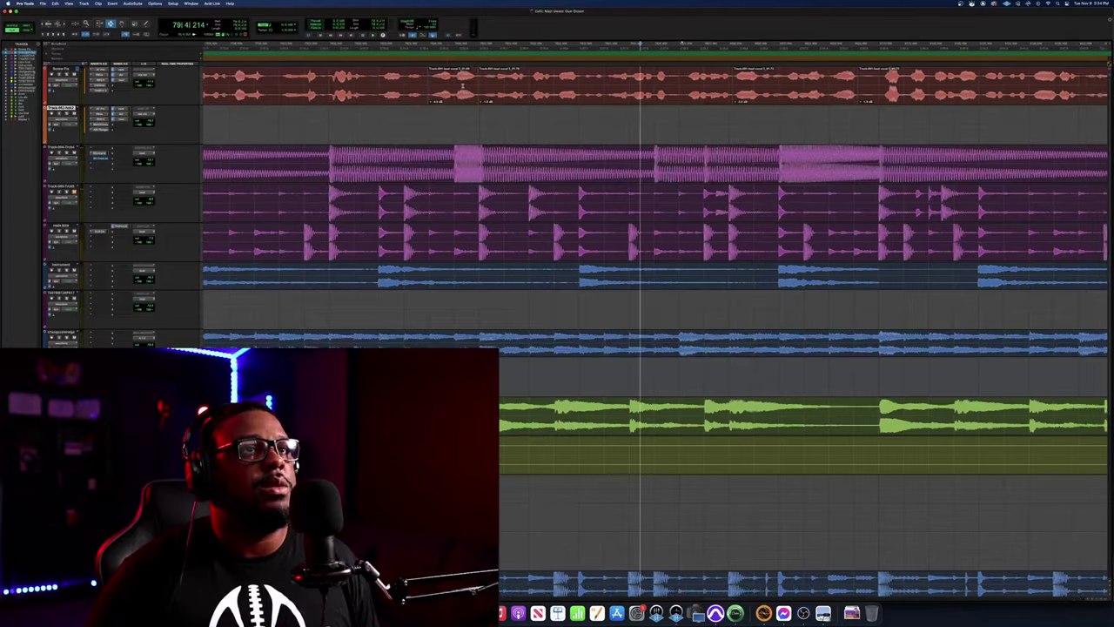
scroll(463, 84, "left", 3)
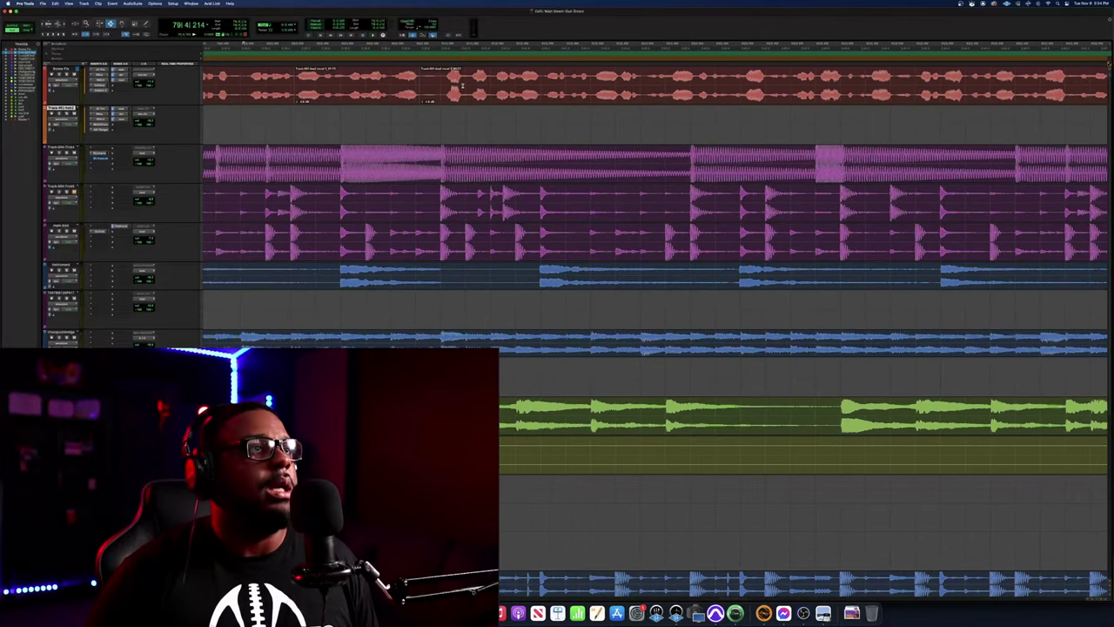
key("r")
key("r")
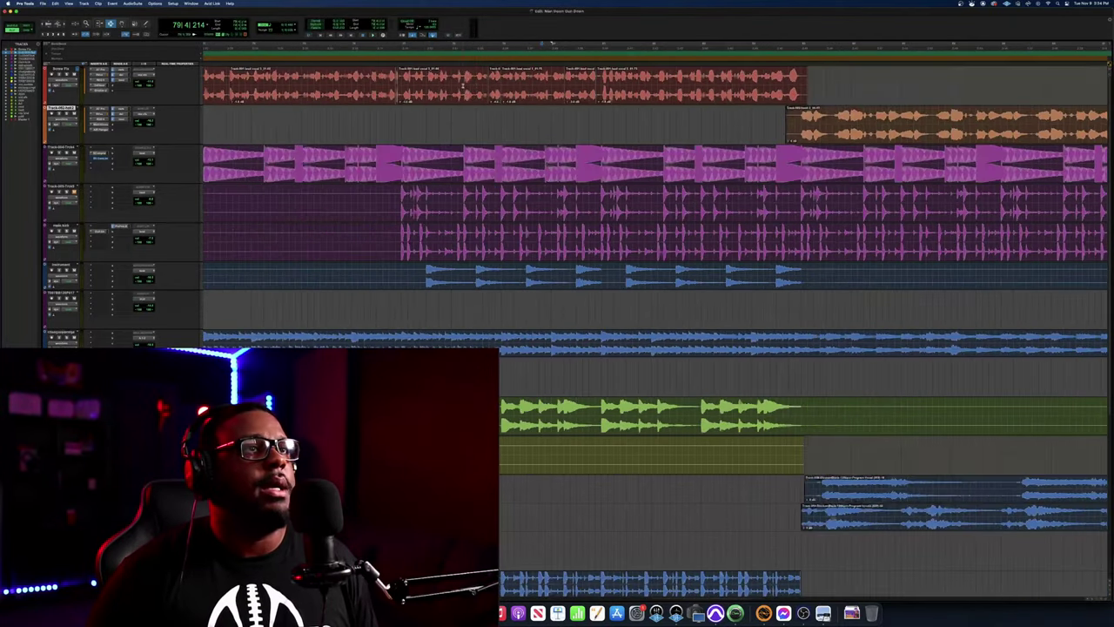
key("t")
key("t")
key("r")
scroll(504, 92, "right", 2)
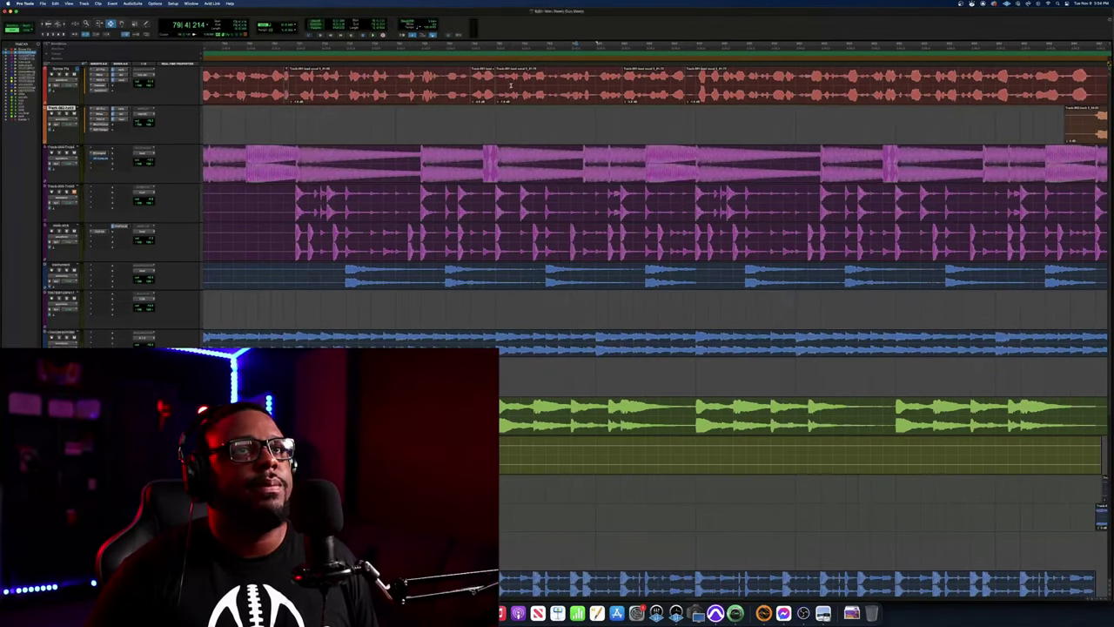
left_click_drag(697, 81, 708, 83)
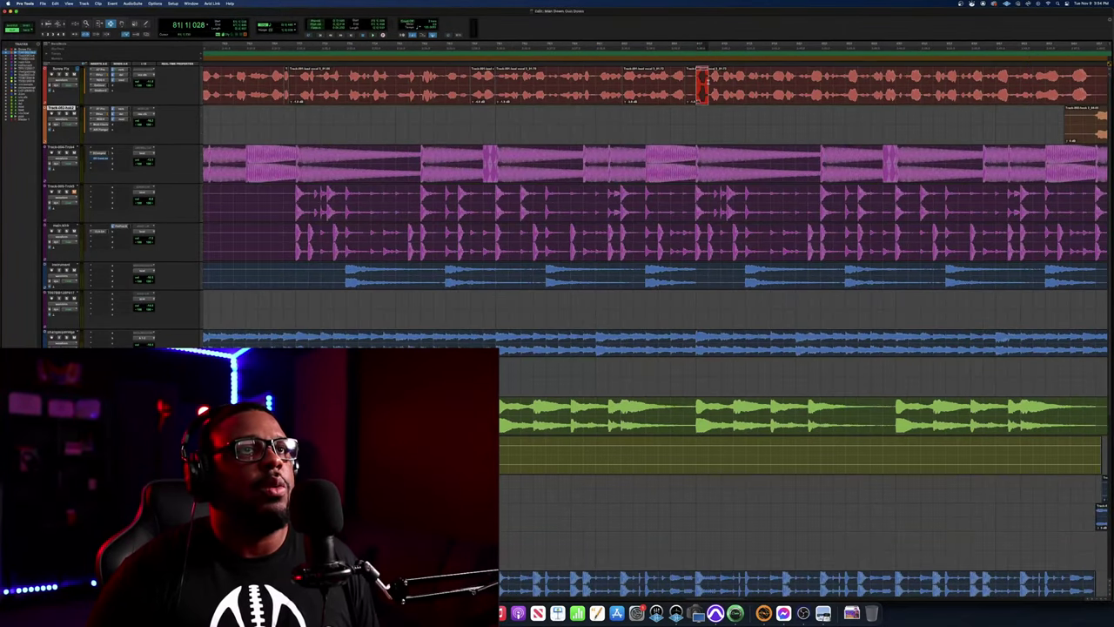
key("t")
key("t")
key("t")
key("t")
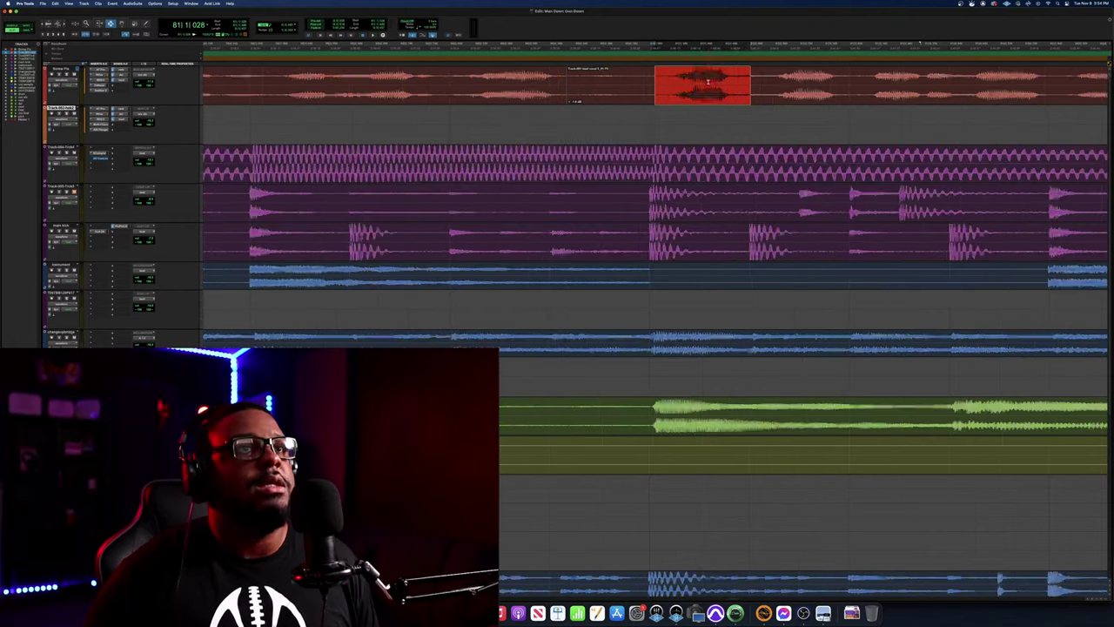
key("t")
scroll(707, 81, "right", 5)
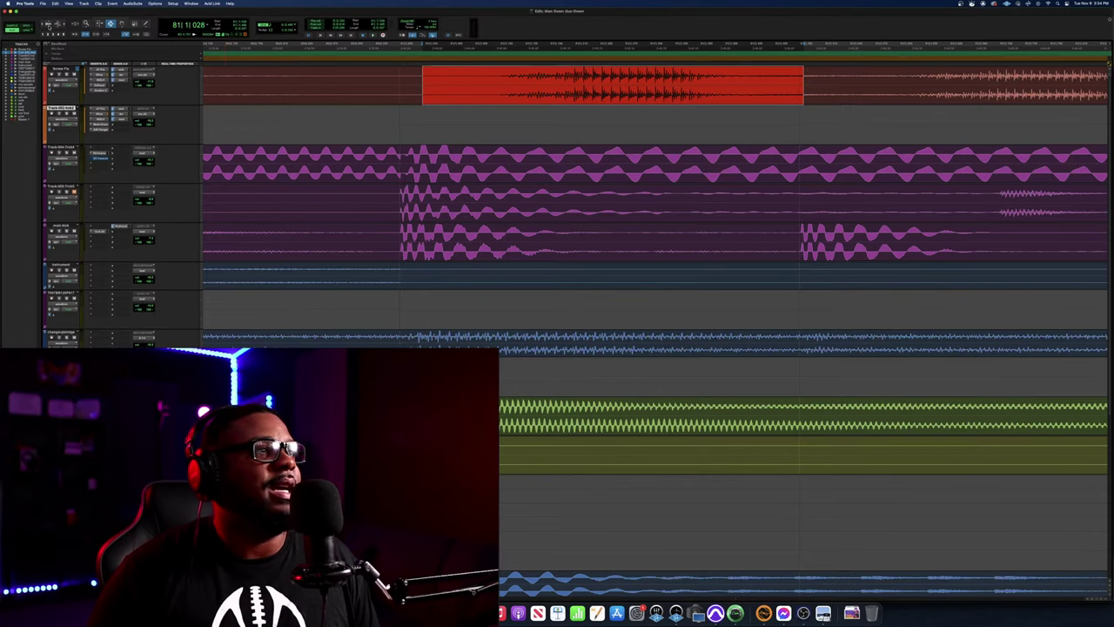
Play the mix from about bar 79, beat 2, to hear the end of the lead vocal section
left_click(48, 24)
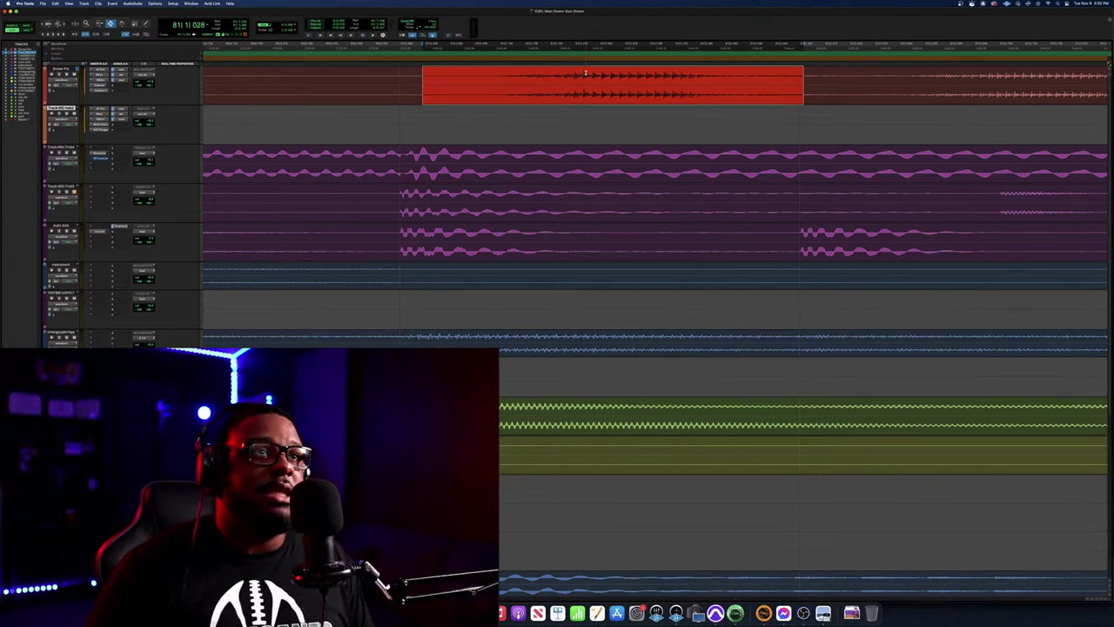
key("r")
key("r")
key("r")
key("r")
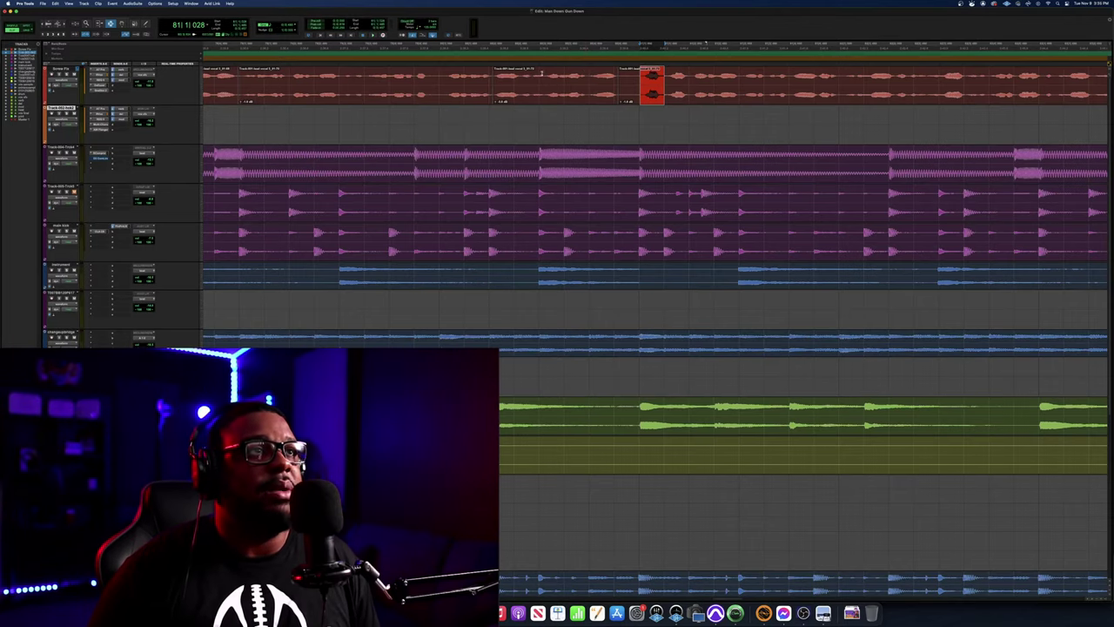
left_click(376, 43)
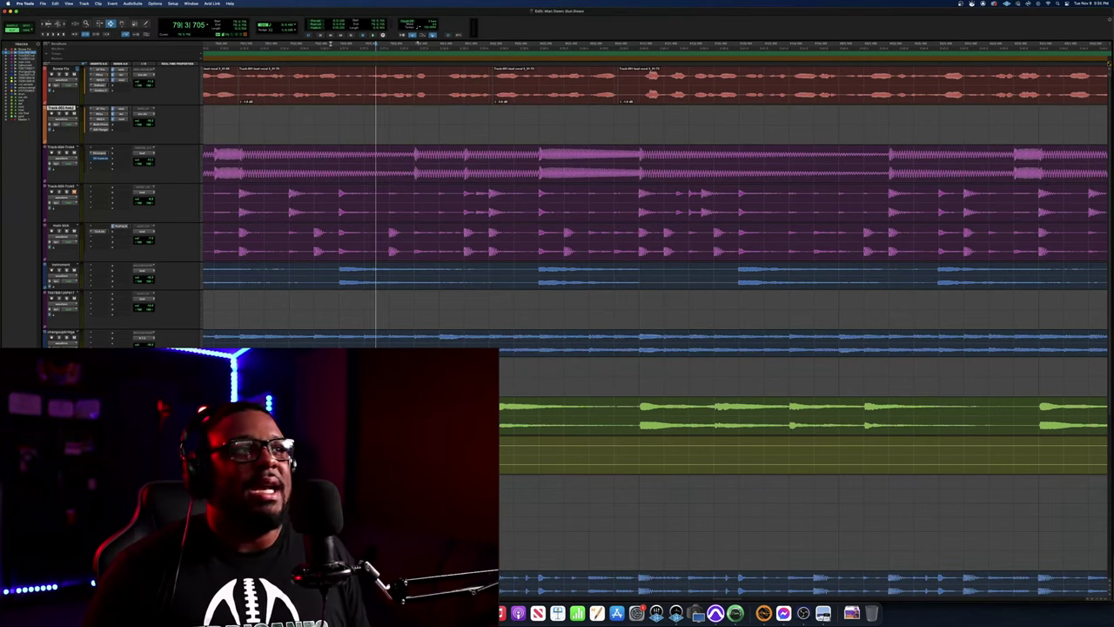
left_click(330, 44)
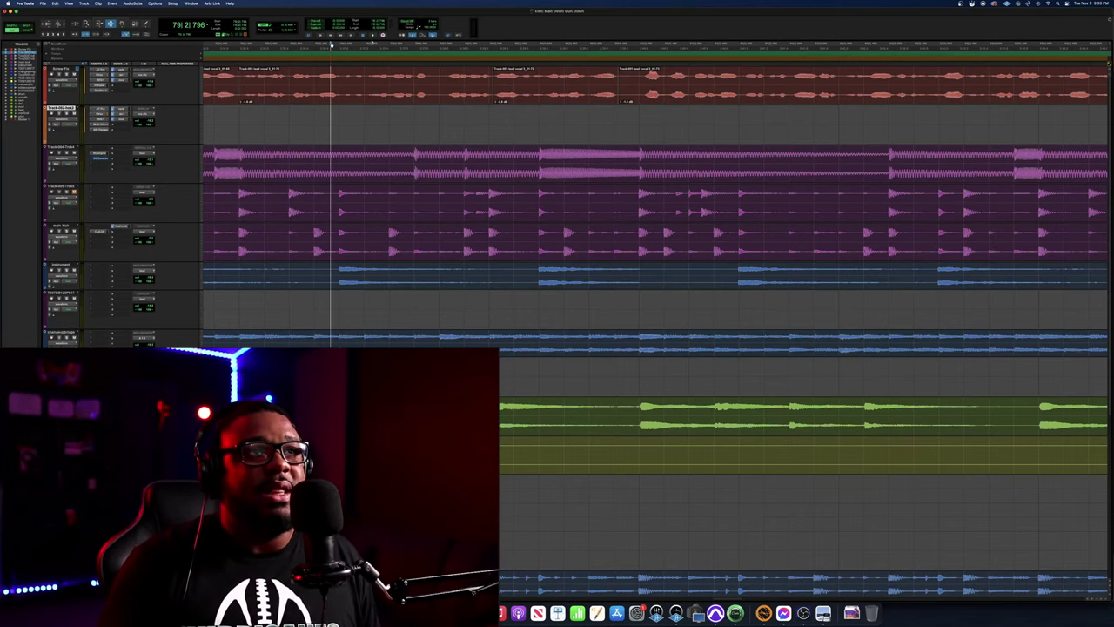
left_click(314, 49)
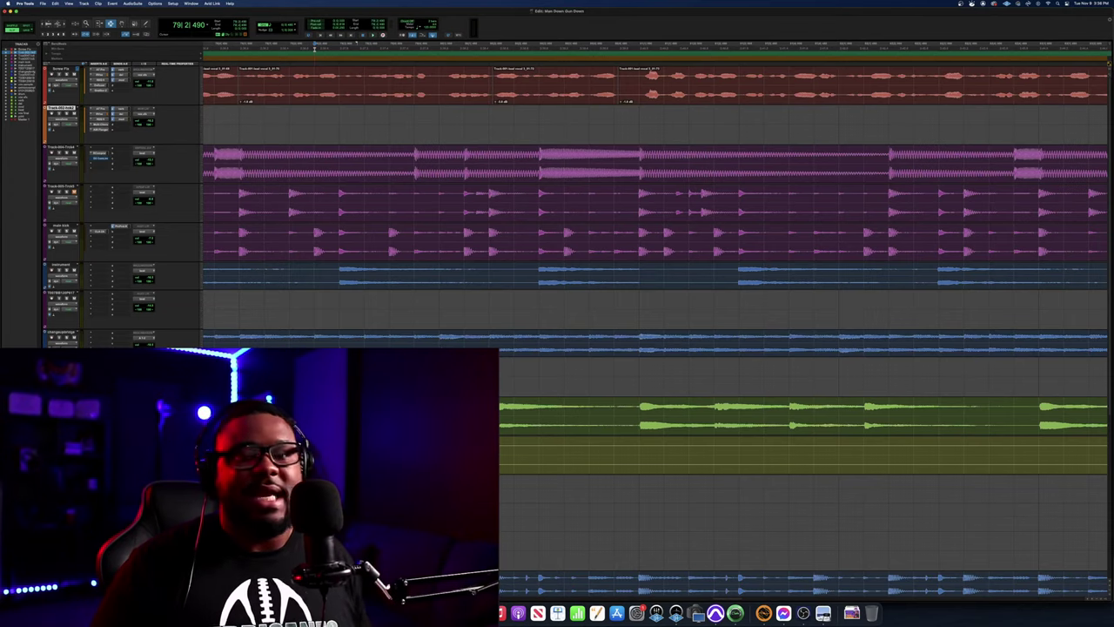
key("space")
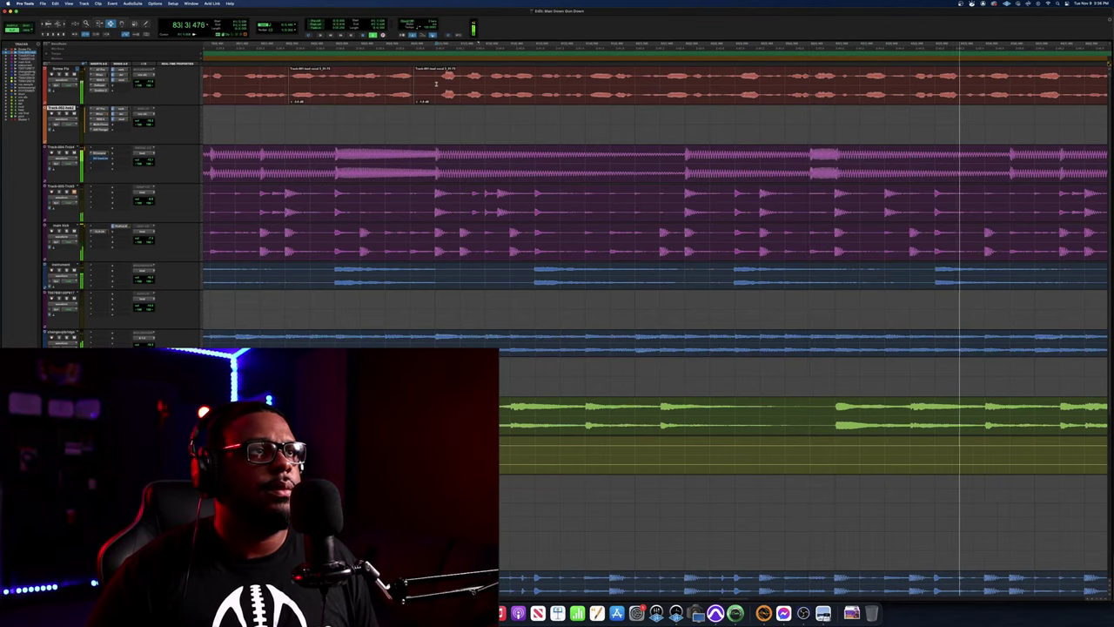
key("space")
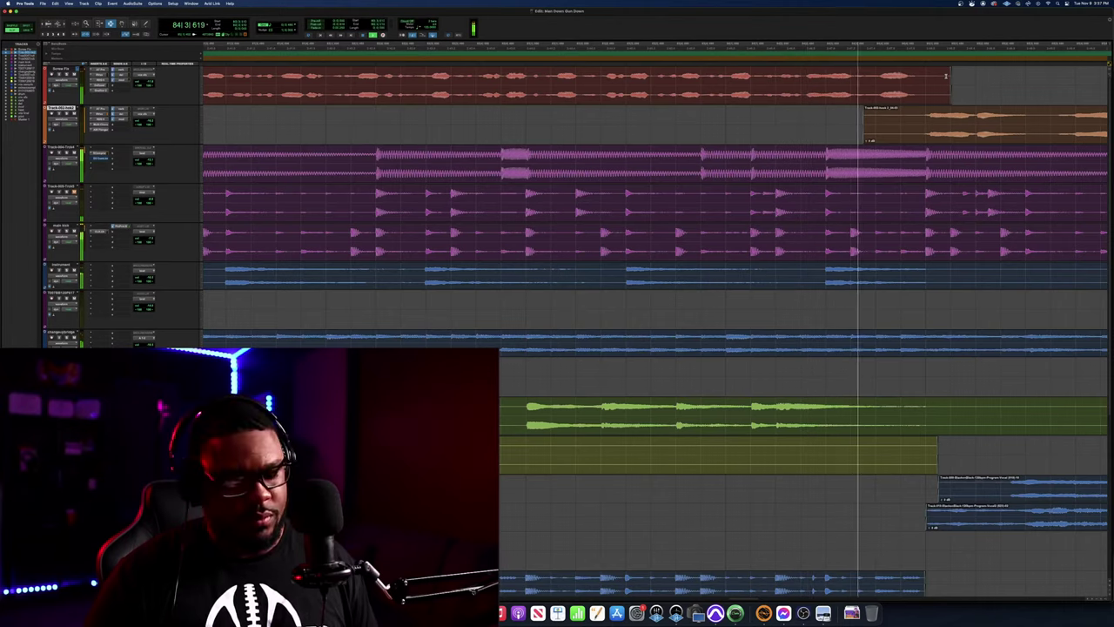
Stop playback and show the whole arrangement across the timeline from the start of the song
key("r")
key("r")
key("r")
key("r")
key("r")
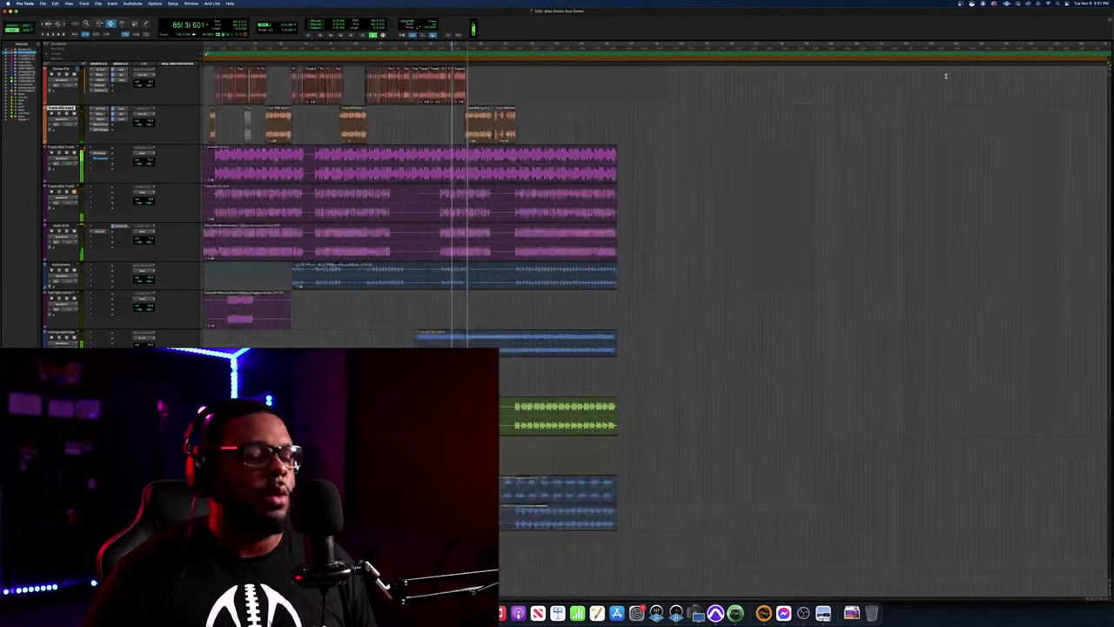
key("space")
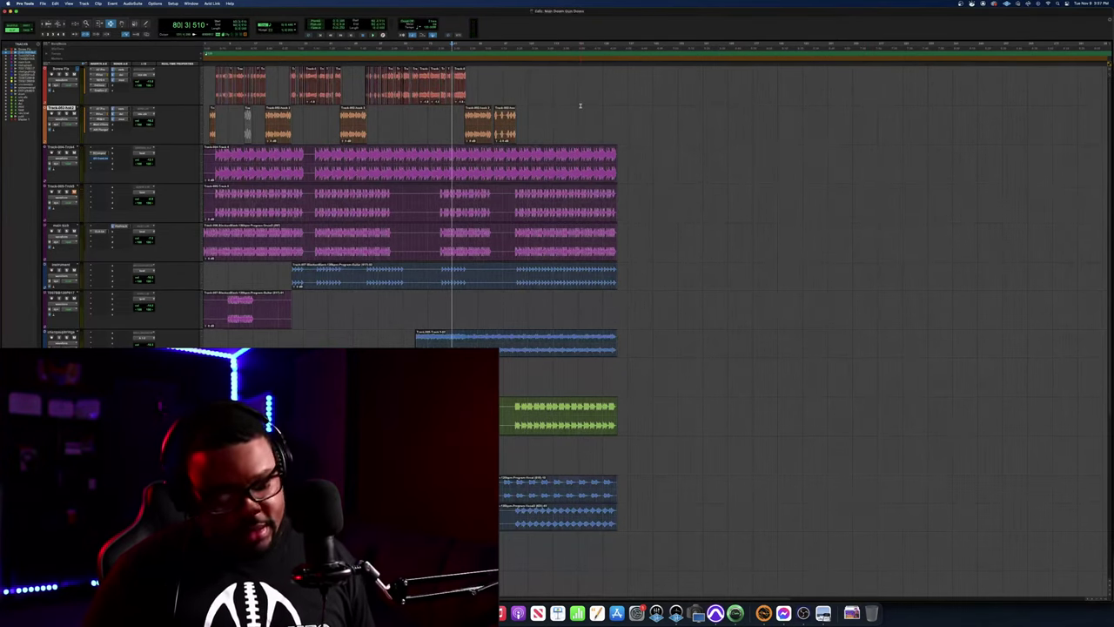
key("t")
scroll(581, 107, "left", 2)
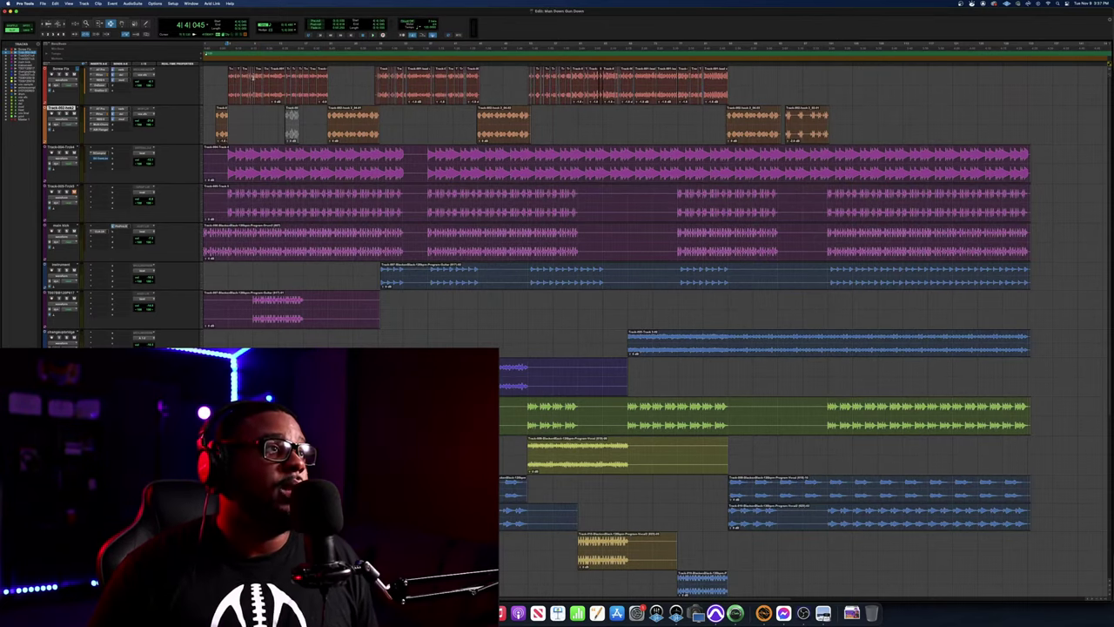
Audition the song from about bar 7 and again from about bar 60, and stop playback
key("space")
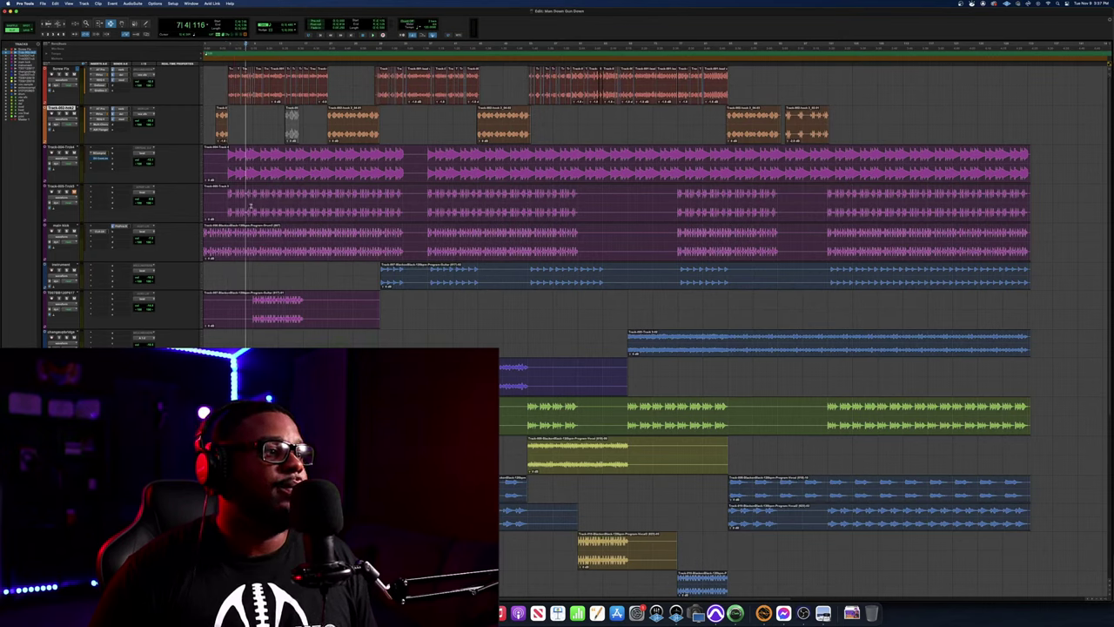
key("space")
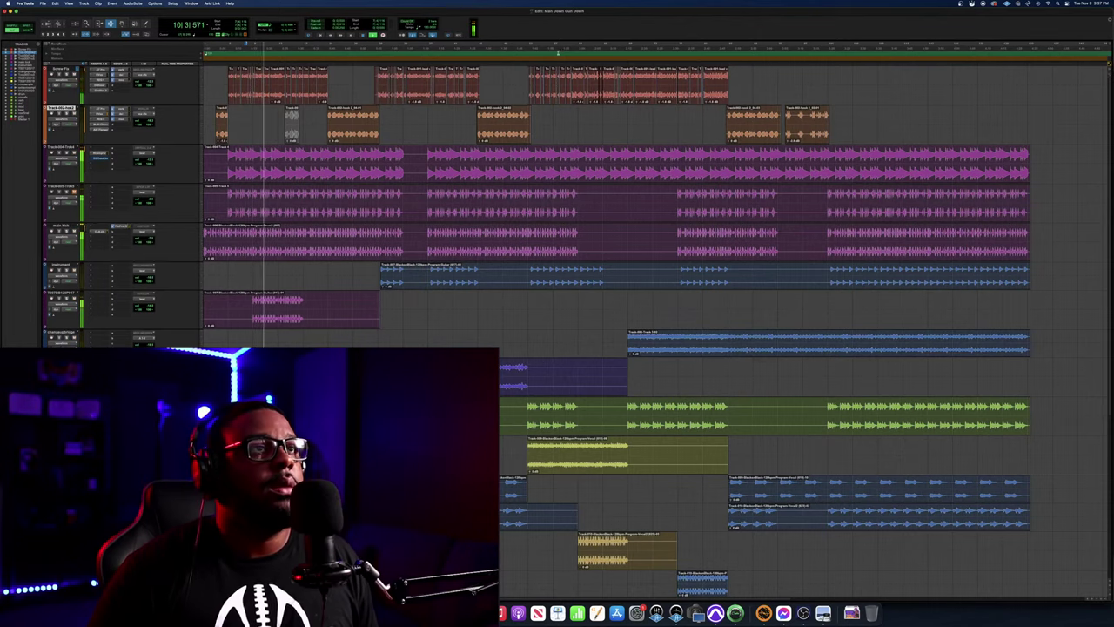
left_click(558, 53)
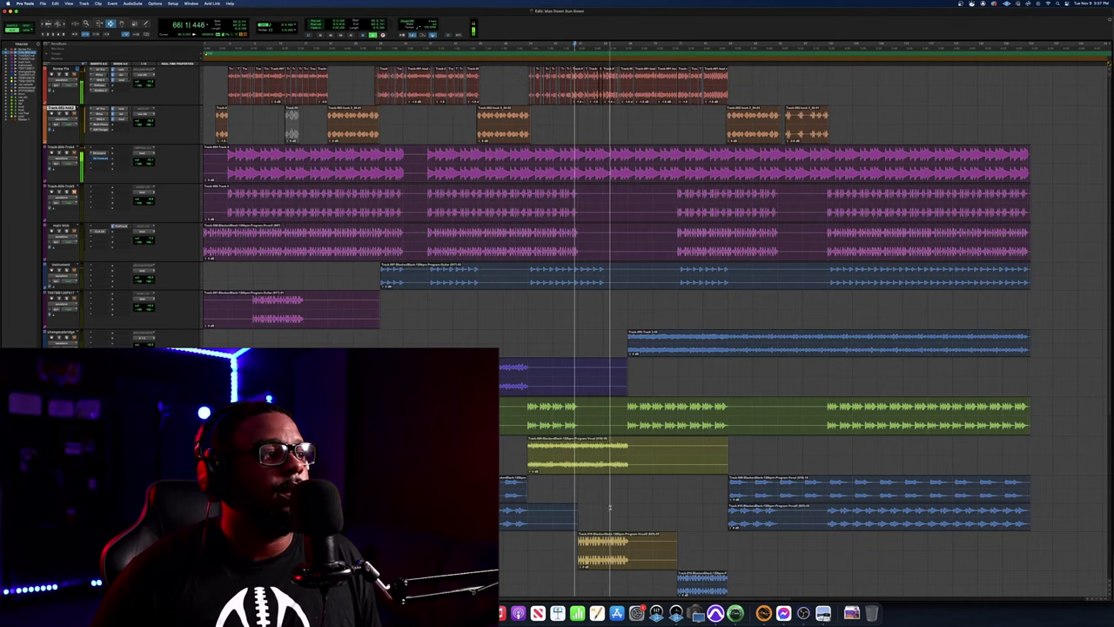
key("space")
Look through the instrument and sample tracks down to the end of the session and return to the vocal tracks
scroll(557, 531, "down", 5)
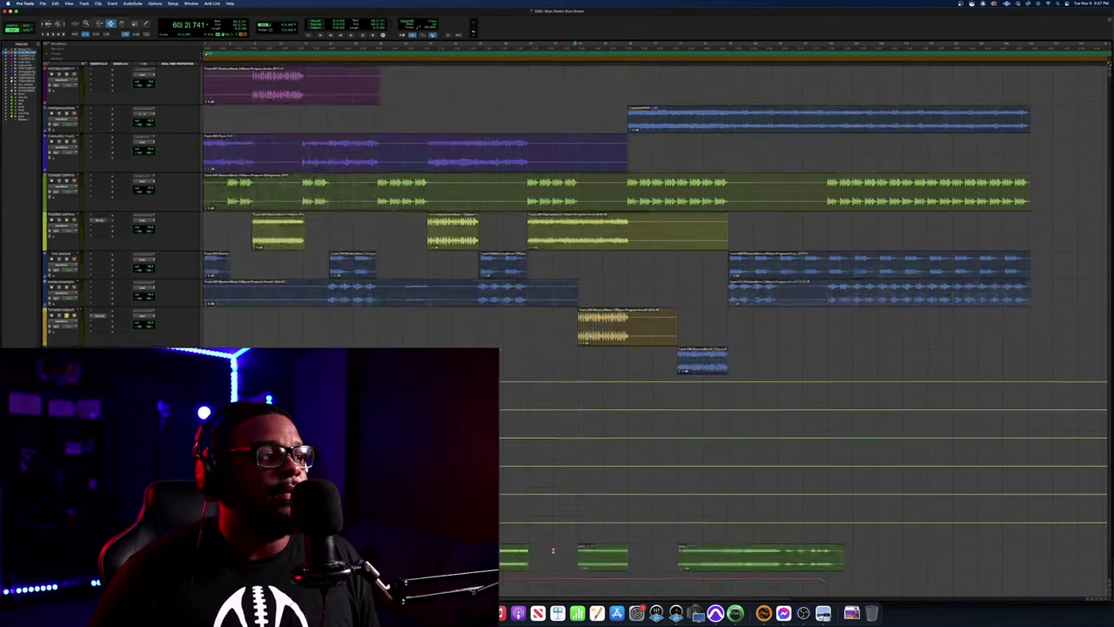
scroll(553, 550, "down", 2)
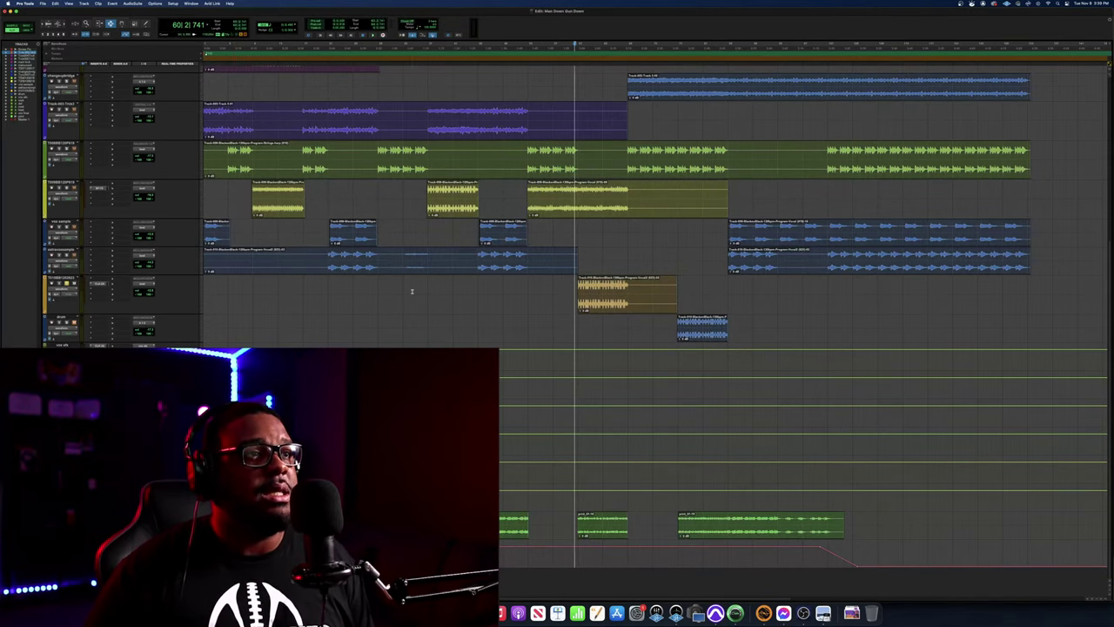
scroll(413, 291, "up", 6)
scroll(413, 291, "down", 6)
scroll(413, 292, "up", 6)
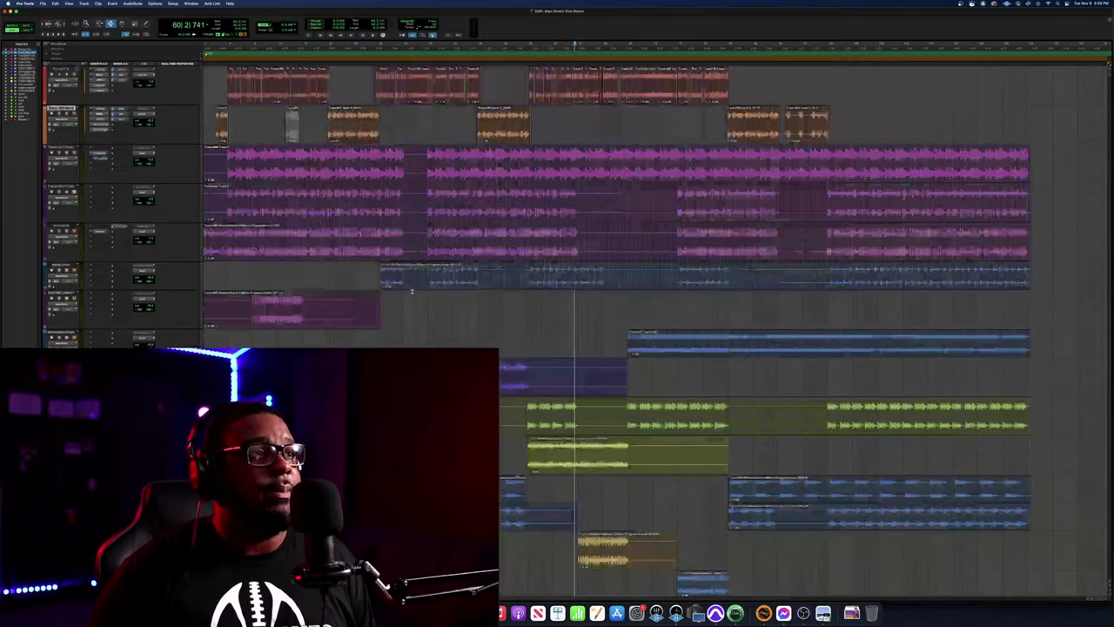
scroll(413, 292, "down", 6)
scroll(412, 292, "up", 6)
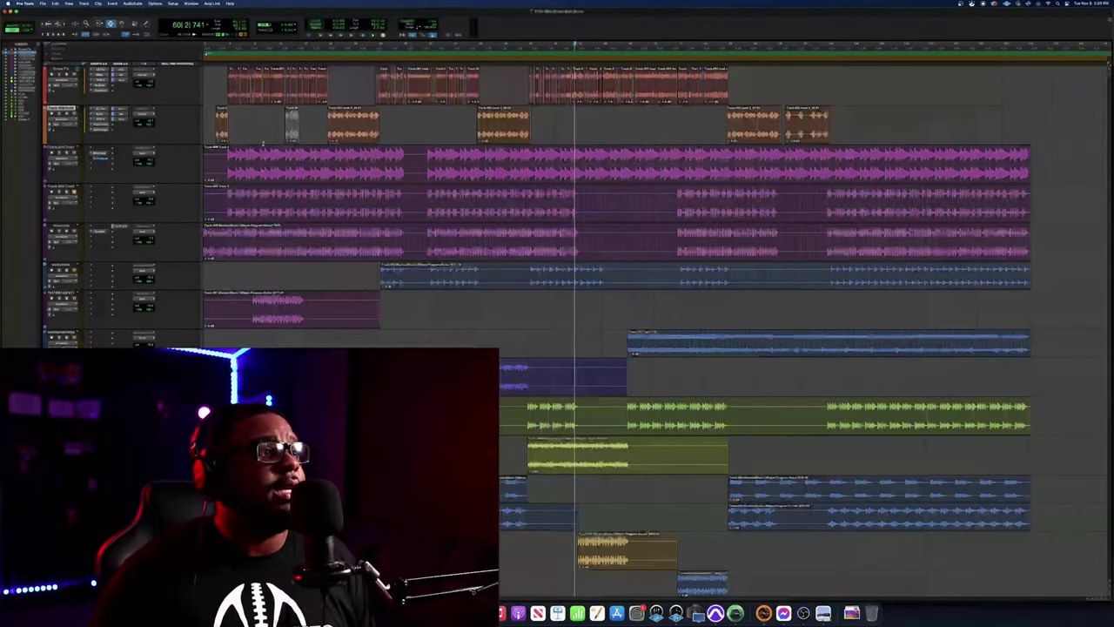
Play the mix from about bar 8, beat 4
left_click(249, 46)
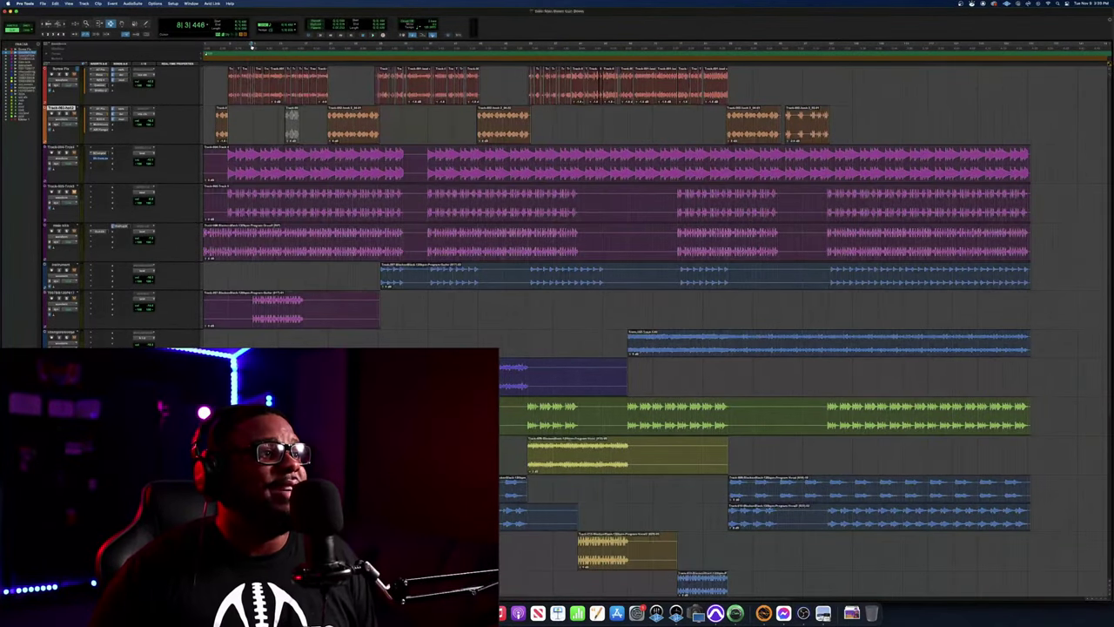
left_click(253, 47)
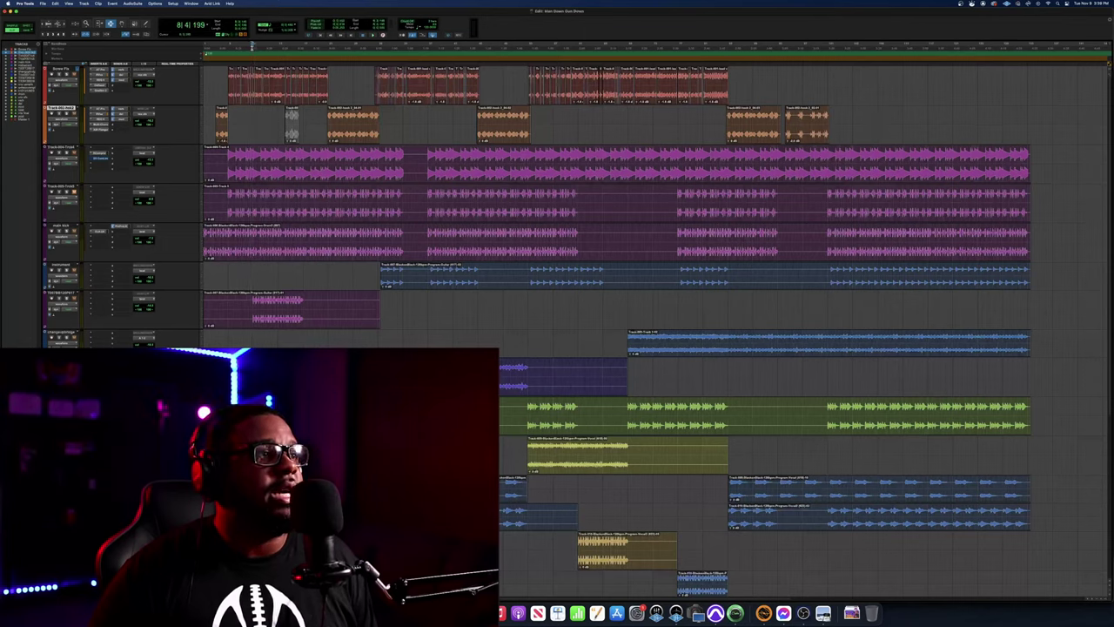
key("space")
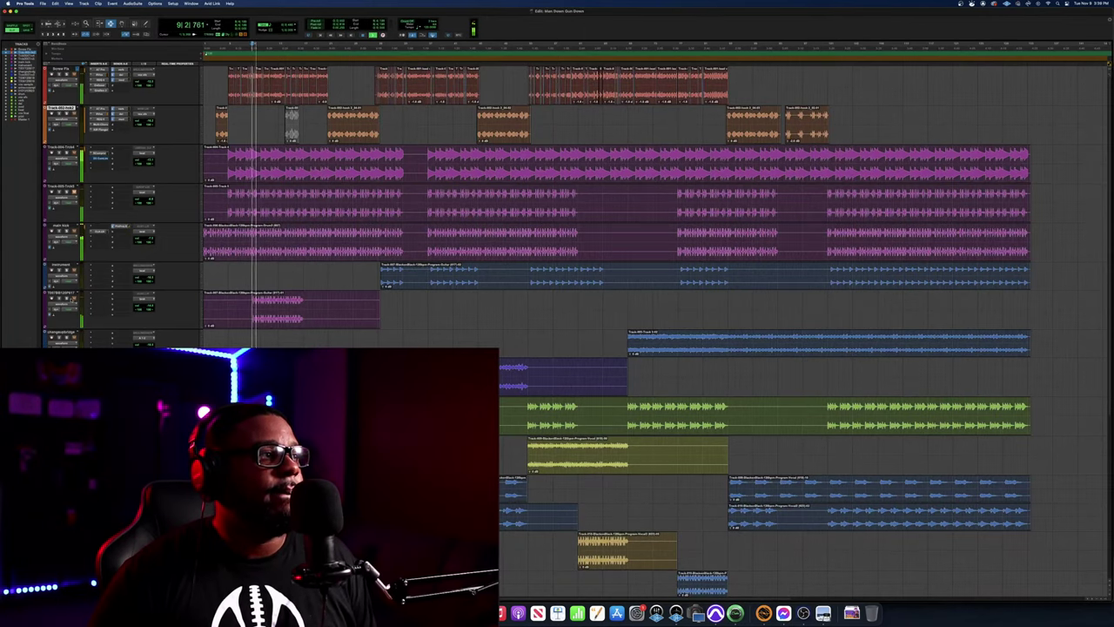
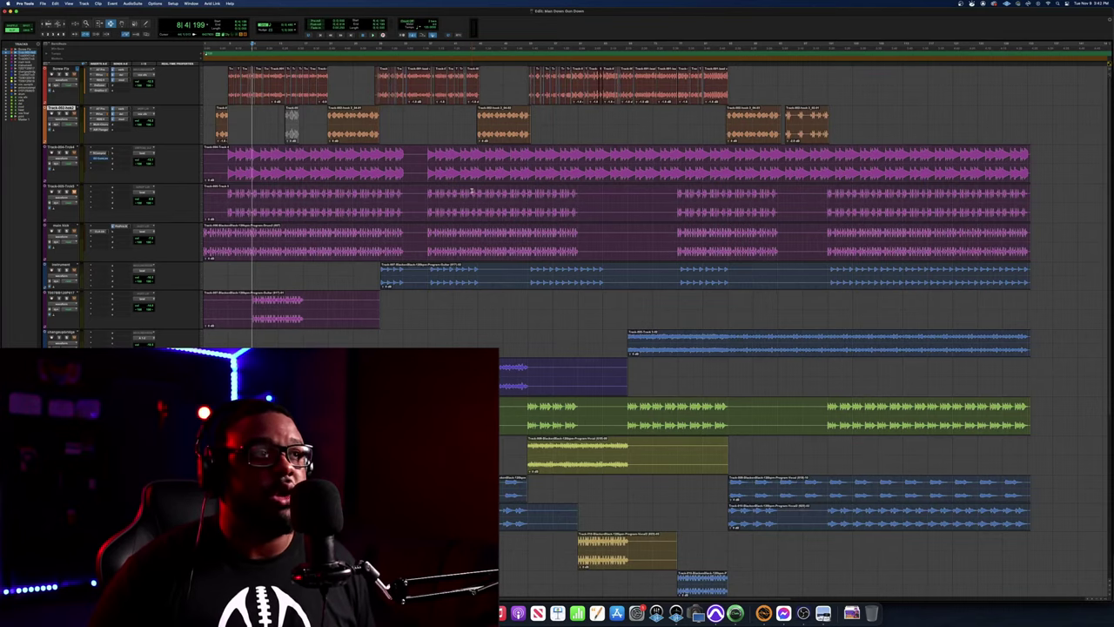
scroll(546, 185, "down", 1)
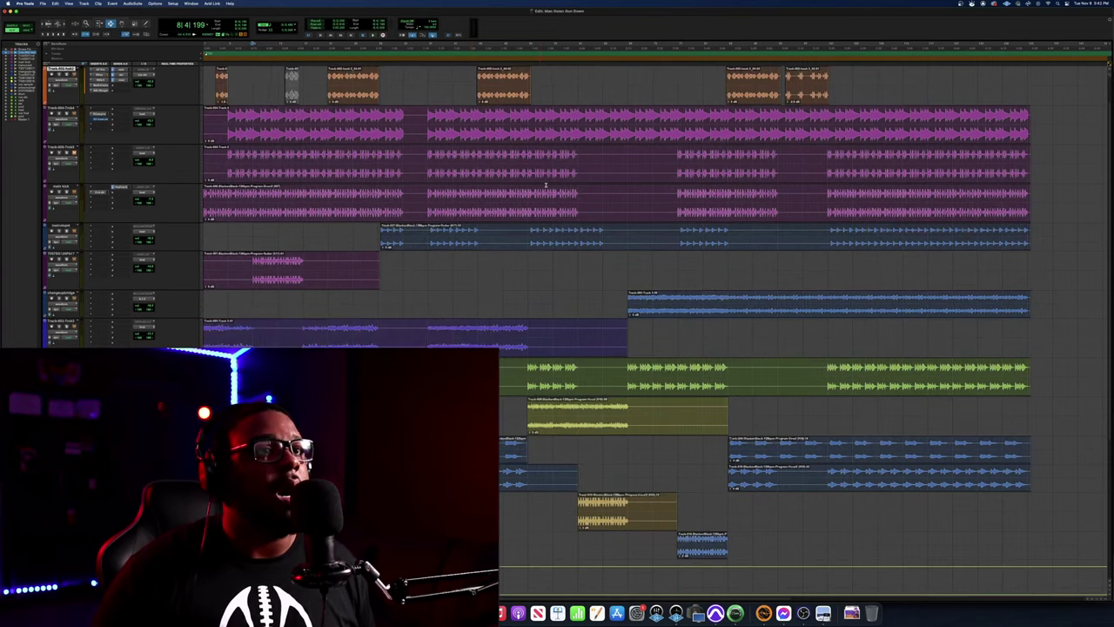
scroll(546, 185, "up", 1)
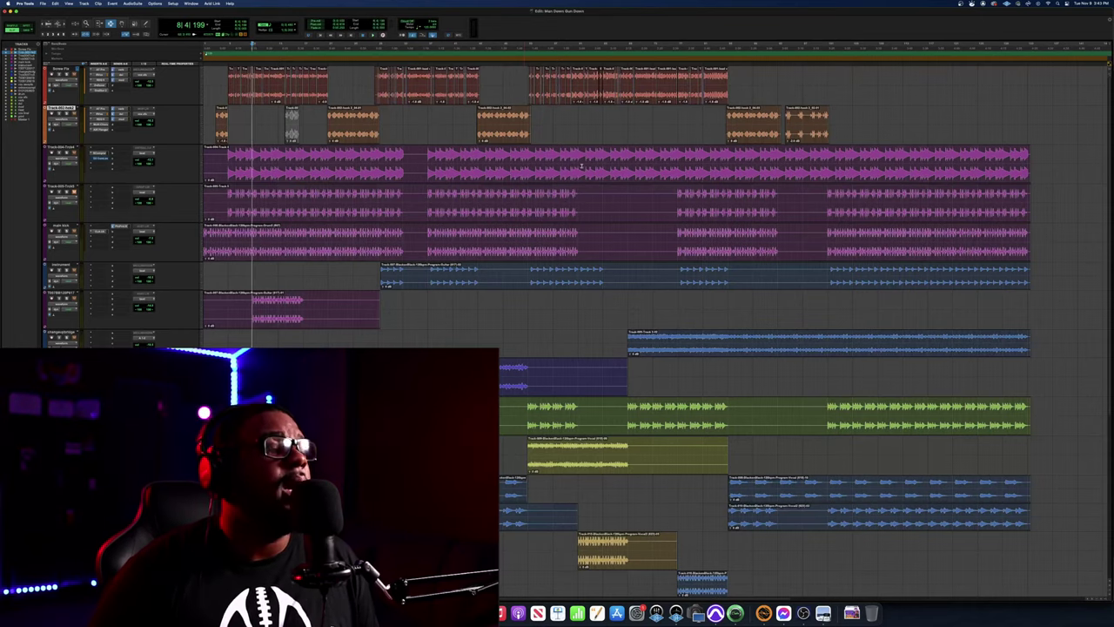
key("super+a")
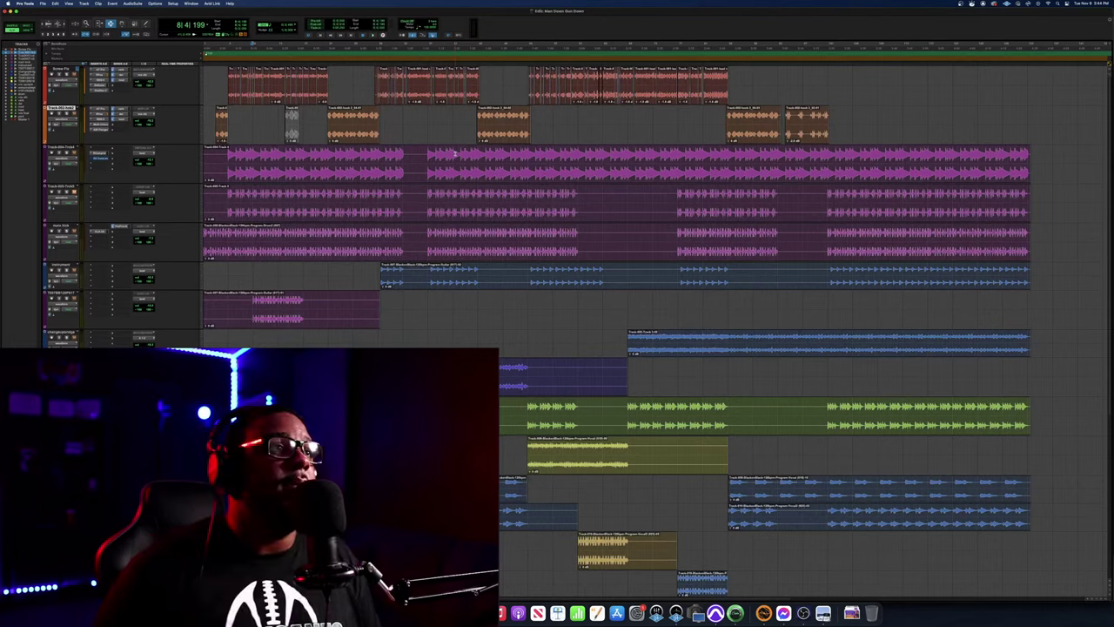
Highlight all the lead vocal clips from bar 4 onward, the orange vocal clip starting near bar 20 instead, and clear the selection
left_click_drag(227, 82, 746, 87)
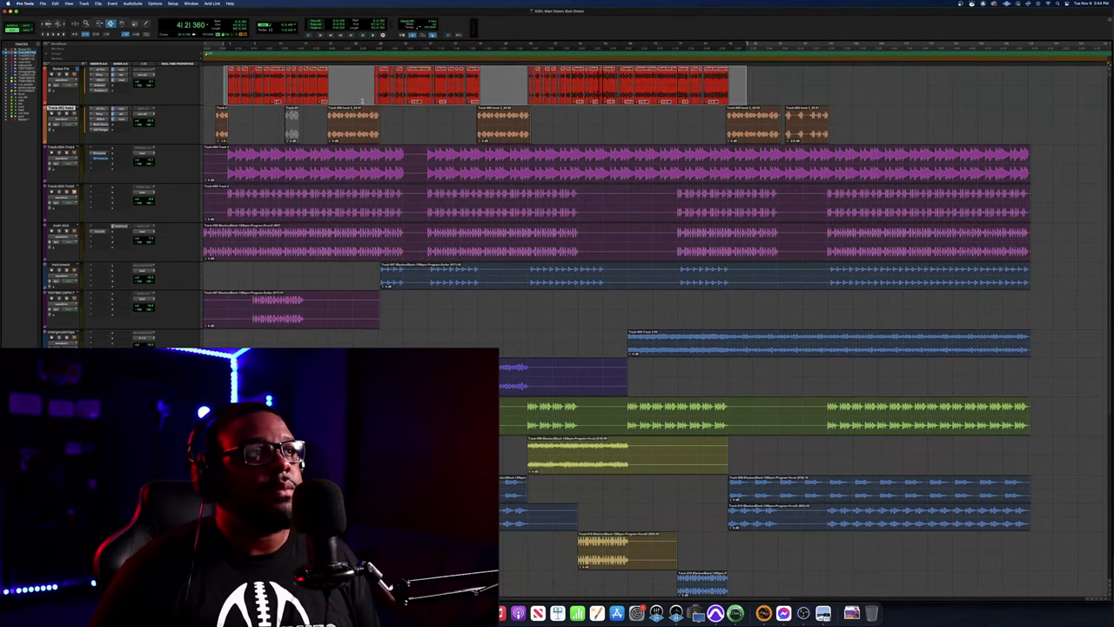
left_click(323, 113)
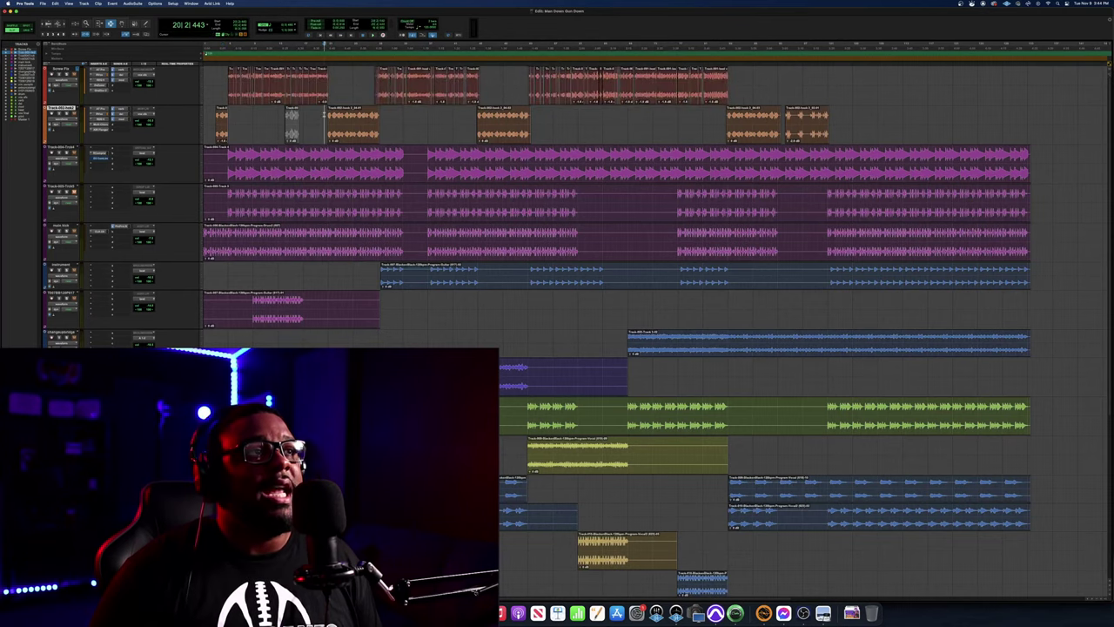
left_click_drag(324, 113, 384, 118)
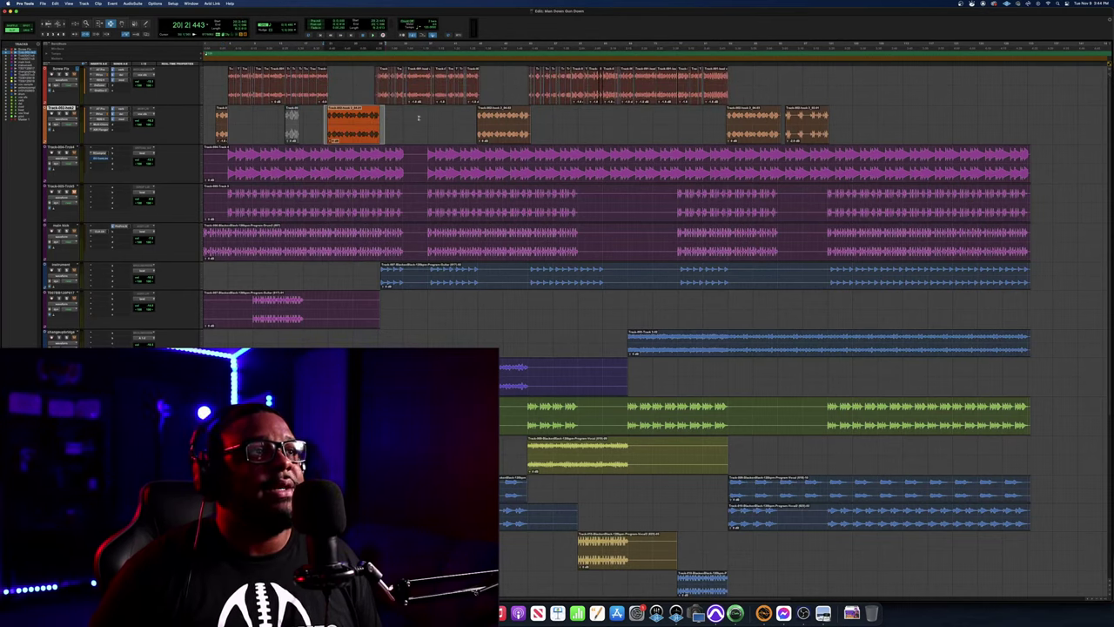
left_click(410, 113)
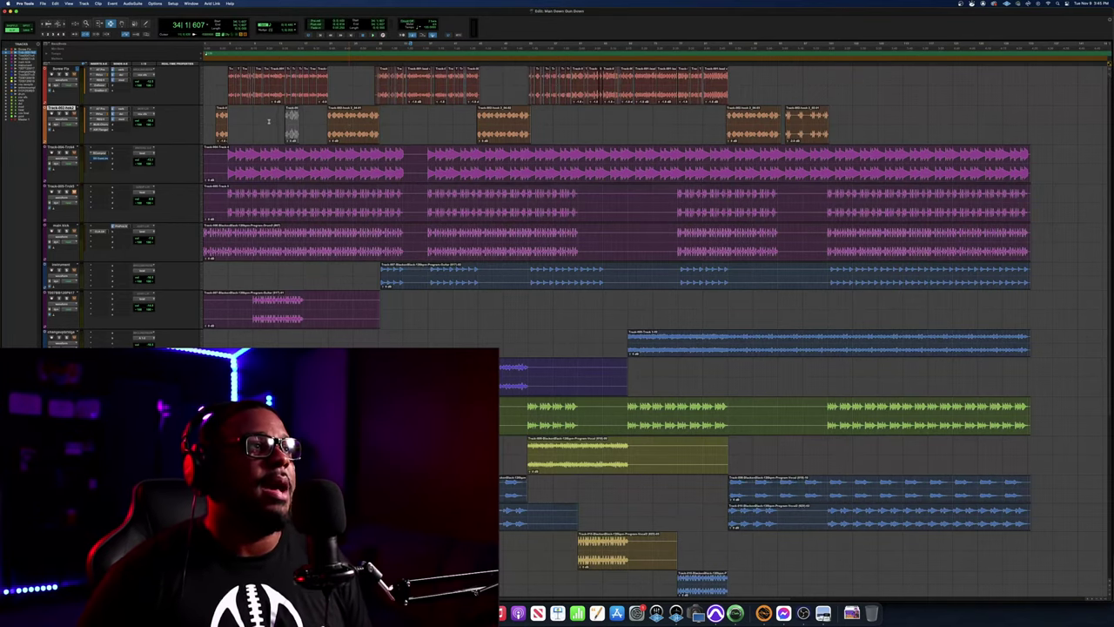
Play the song from bar 1 to hear the intro and the first lead vocal entry, and stop playback
key("space")
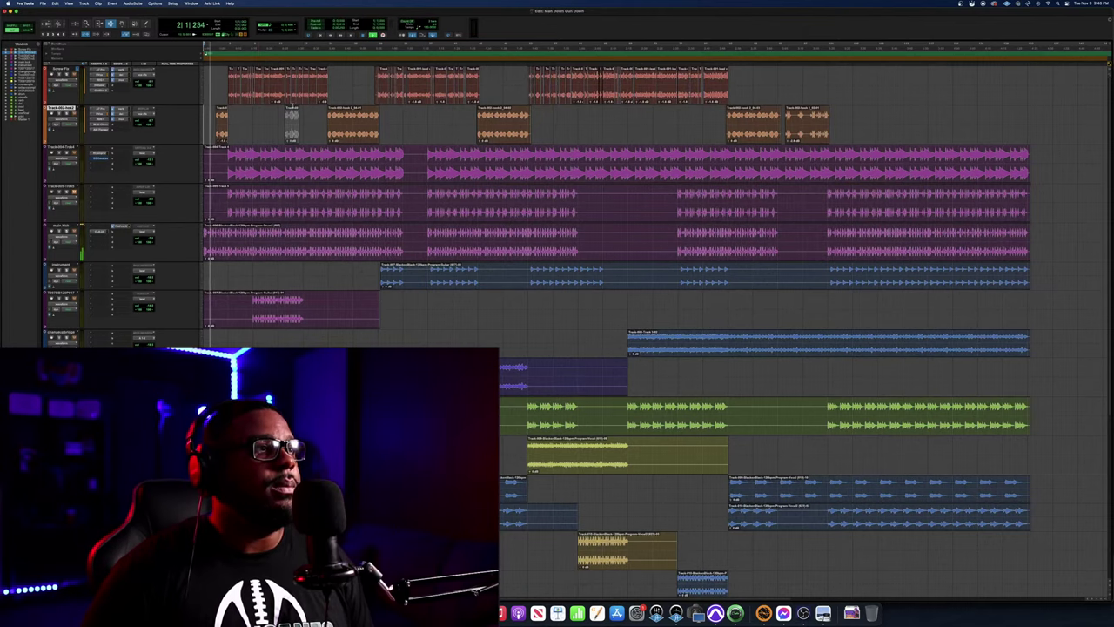
key("space")
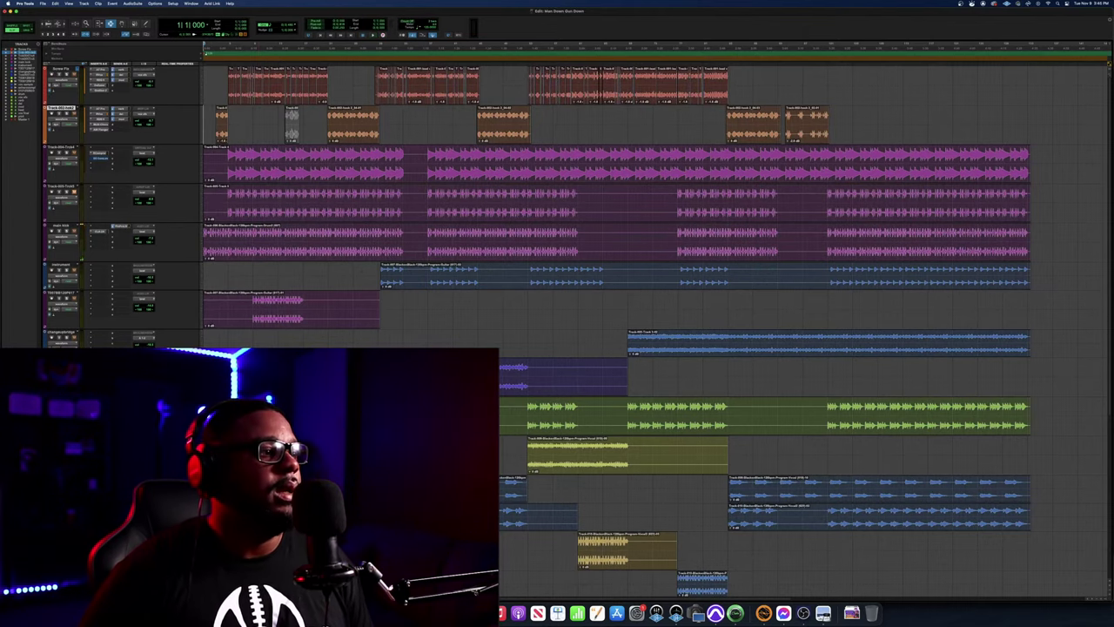
key("space")
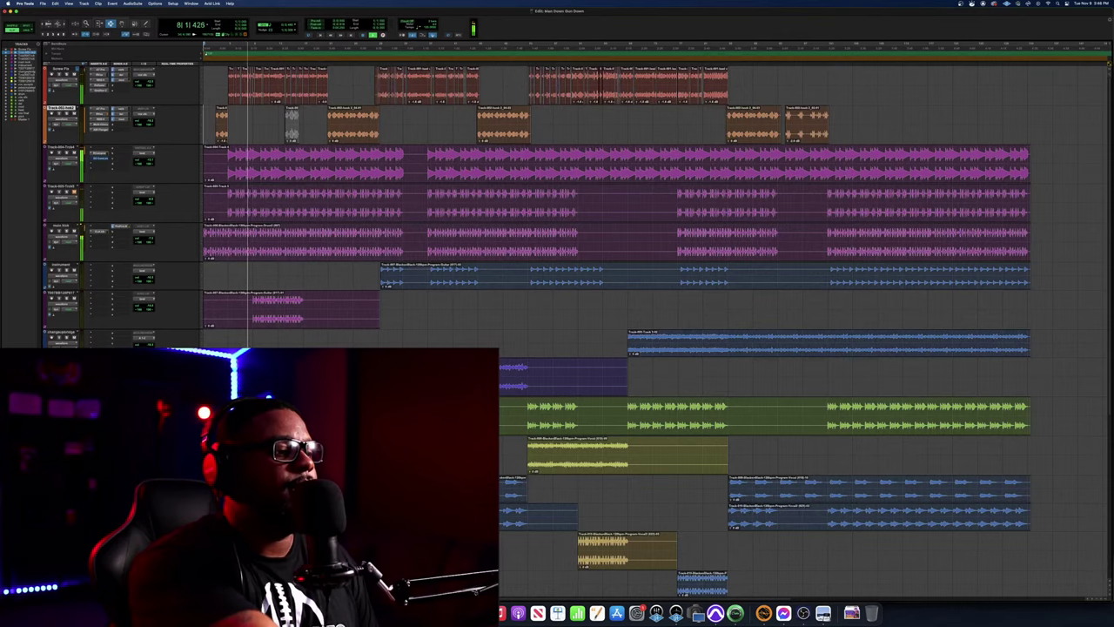
key("space")
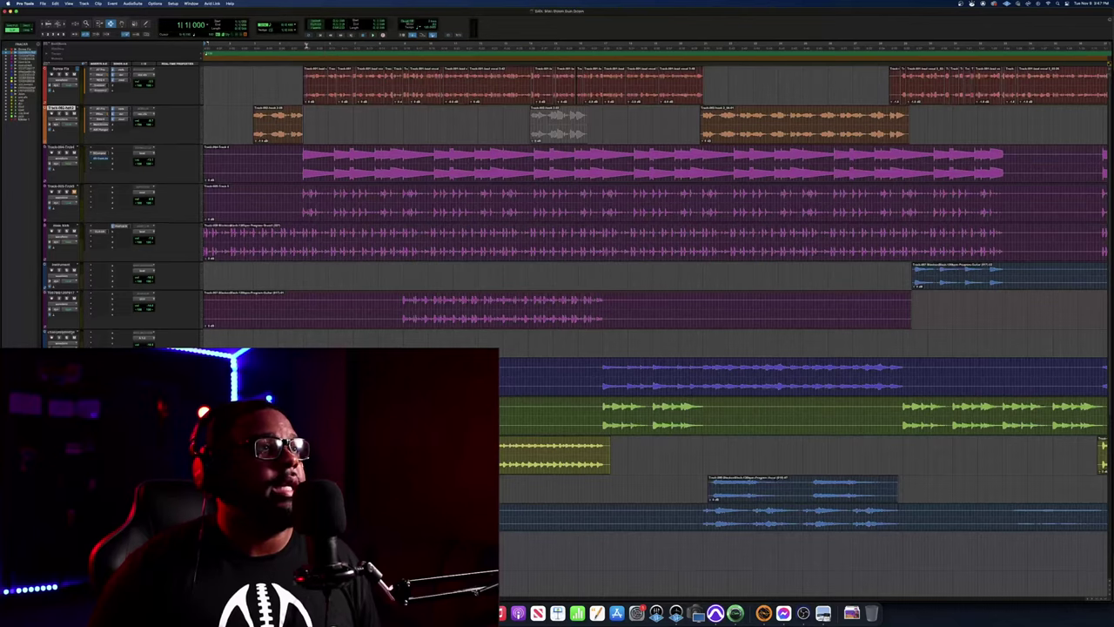
Play the mix from bar 5, where the first lead vocal clips begin, and stop playback
left_click(305, 46)
key("space")
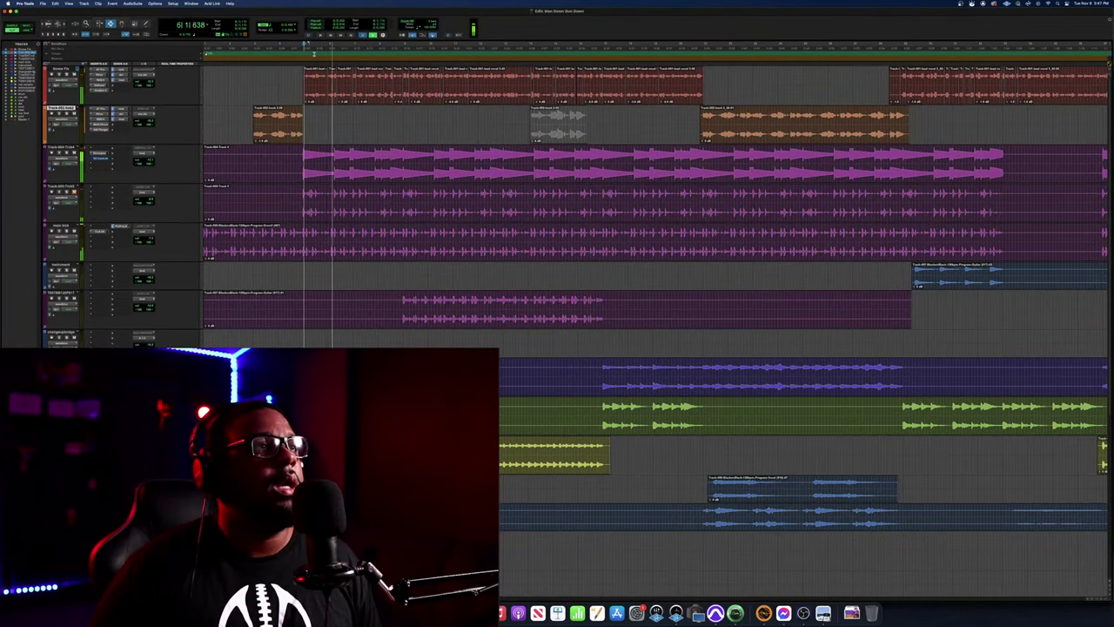
key("space")
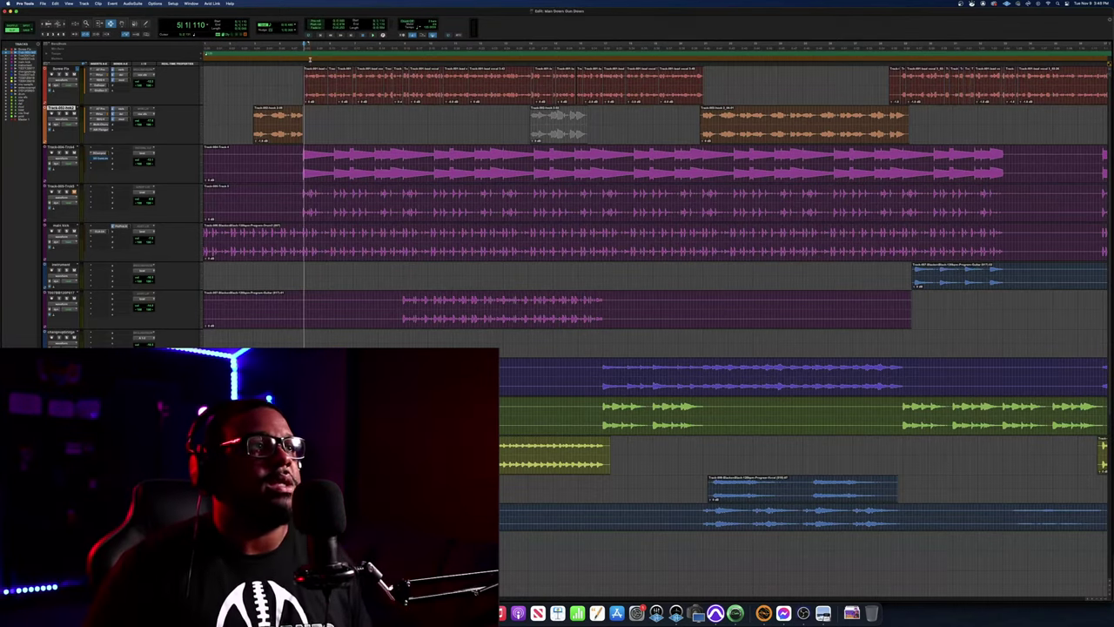
key("space")
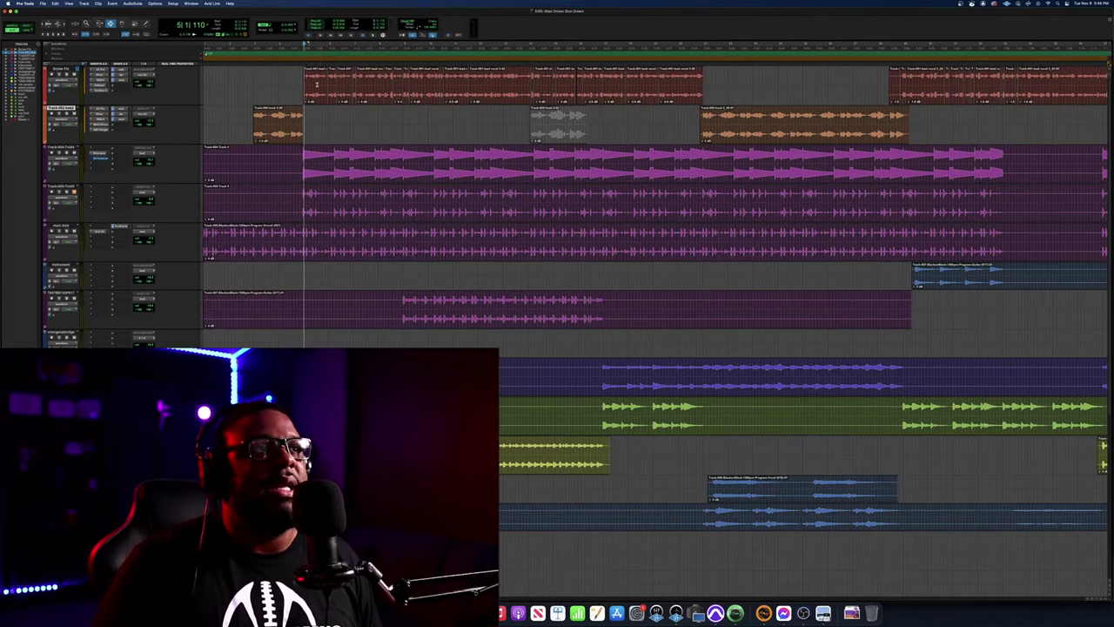
Replay the first lead vocal section from bar 5 twice, stopping playback after each pass
key("space")
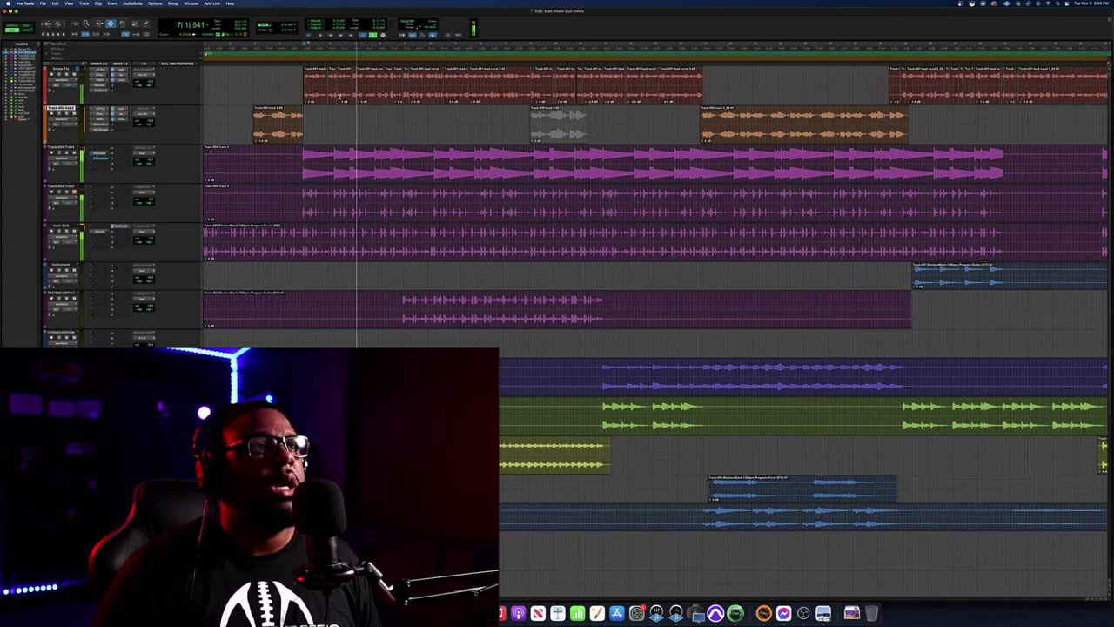
key("space")
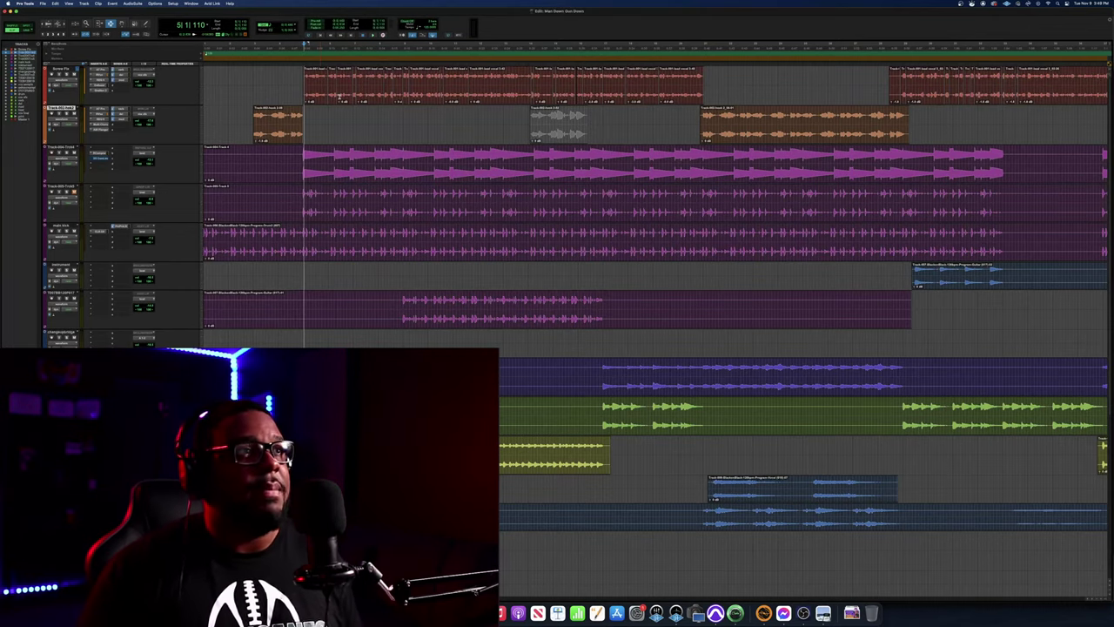
key("space")
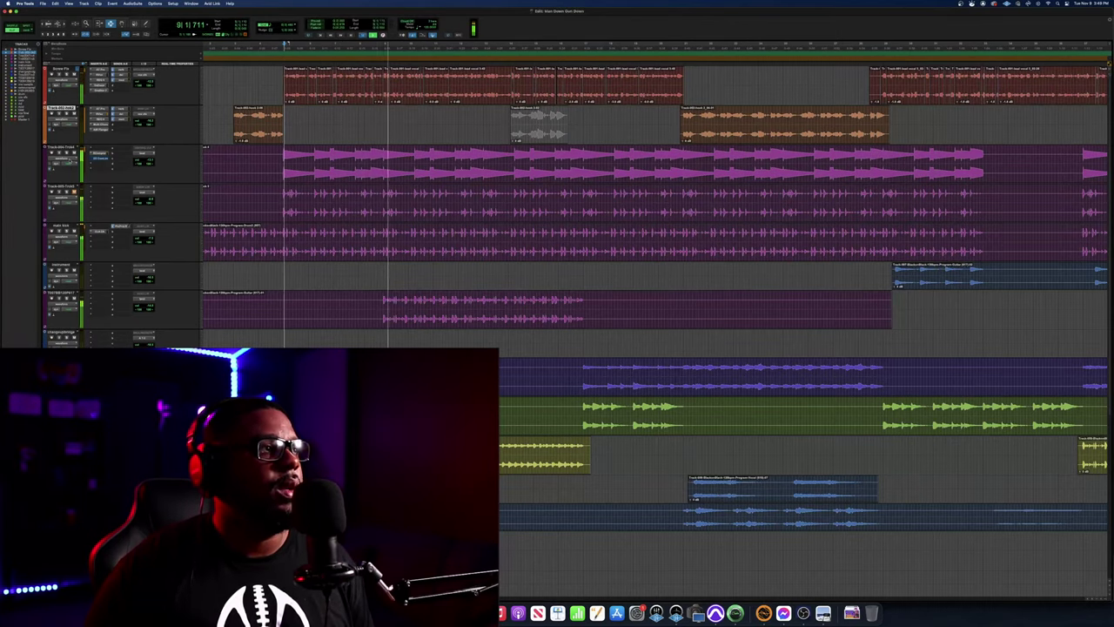
key("space")
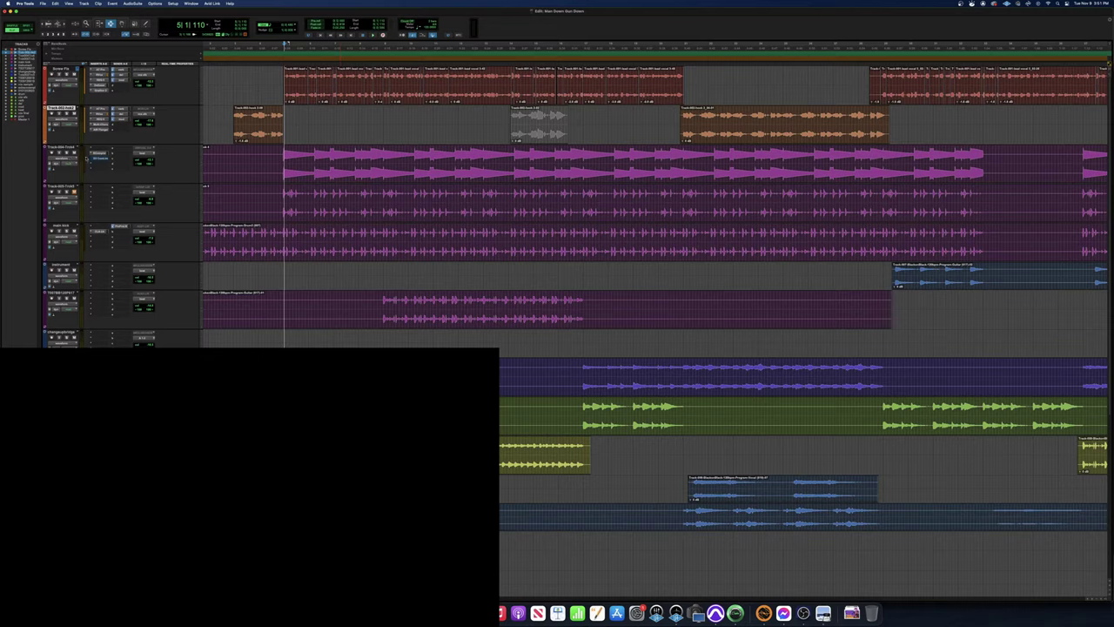
Toggle solo on the first purple beat track and listen to the section from bar 5
left_click(67, 154)
key("space")
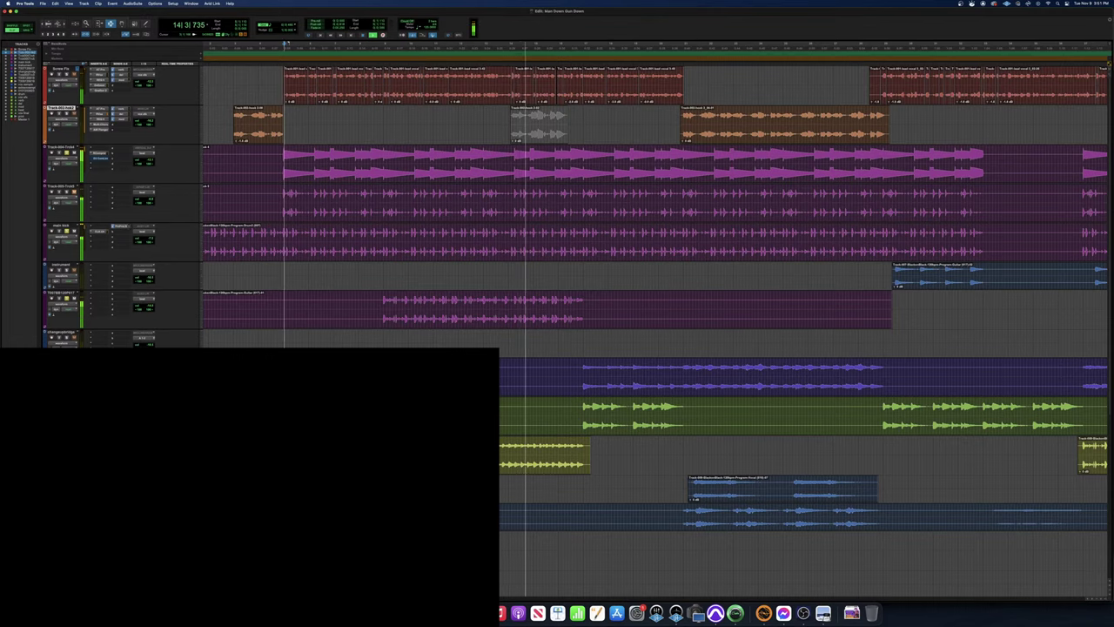
key("space")
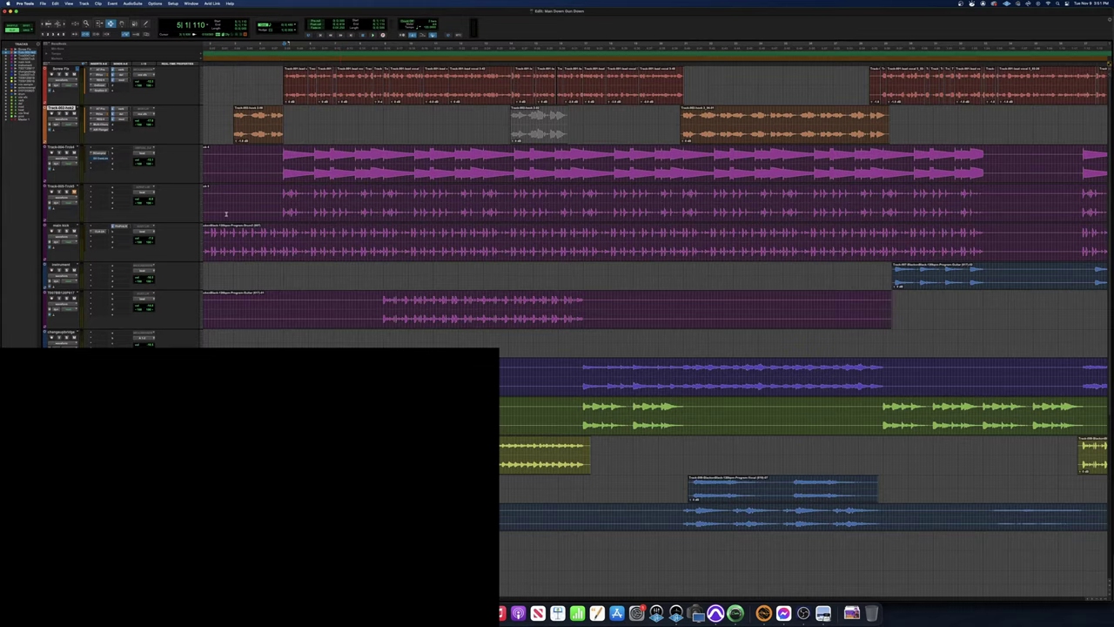
Open the lead vocal's first send from the mixer and place its fader window over the edit timeline during playback from bar 5
key("super+equal")
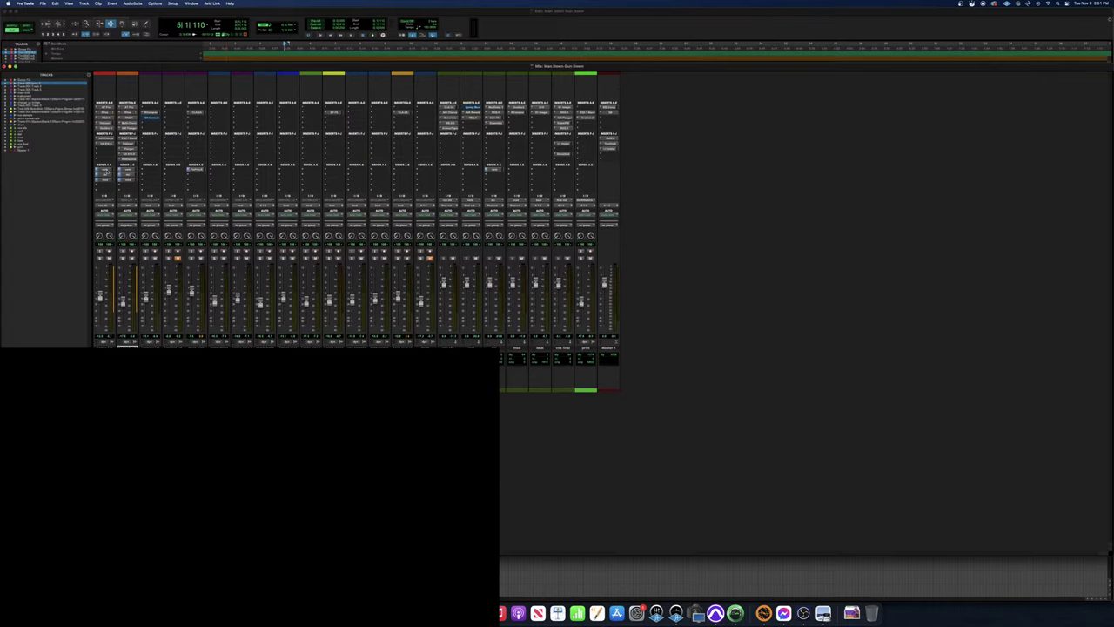
key("space")
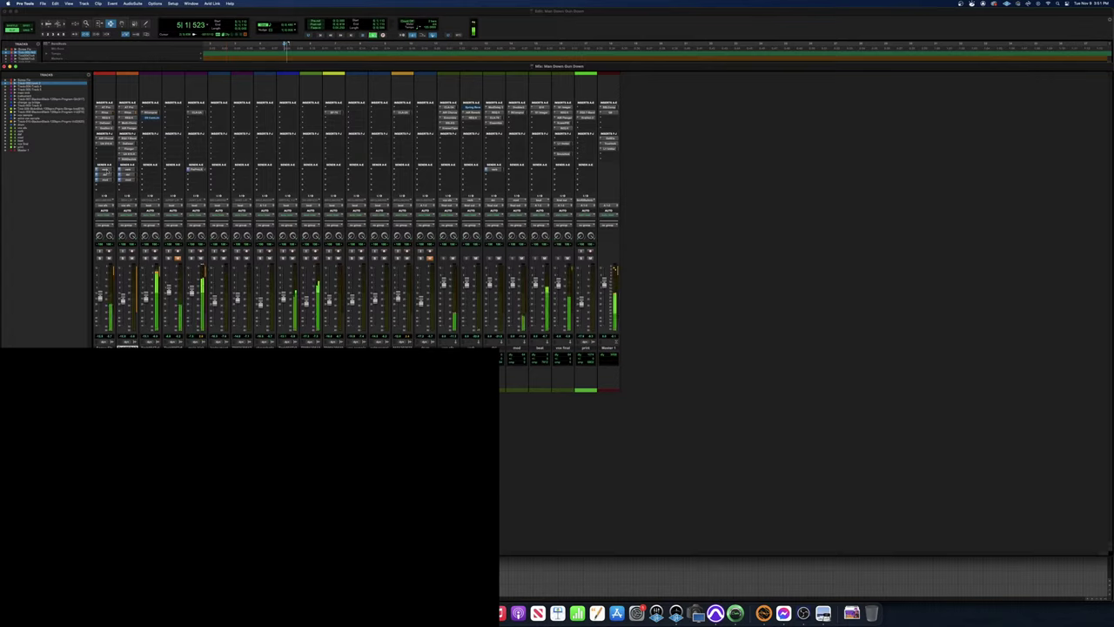
left_click(107, 170)
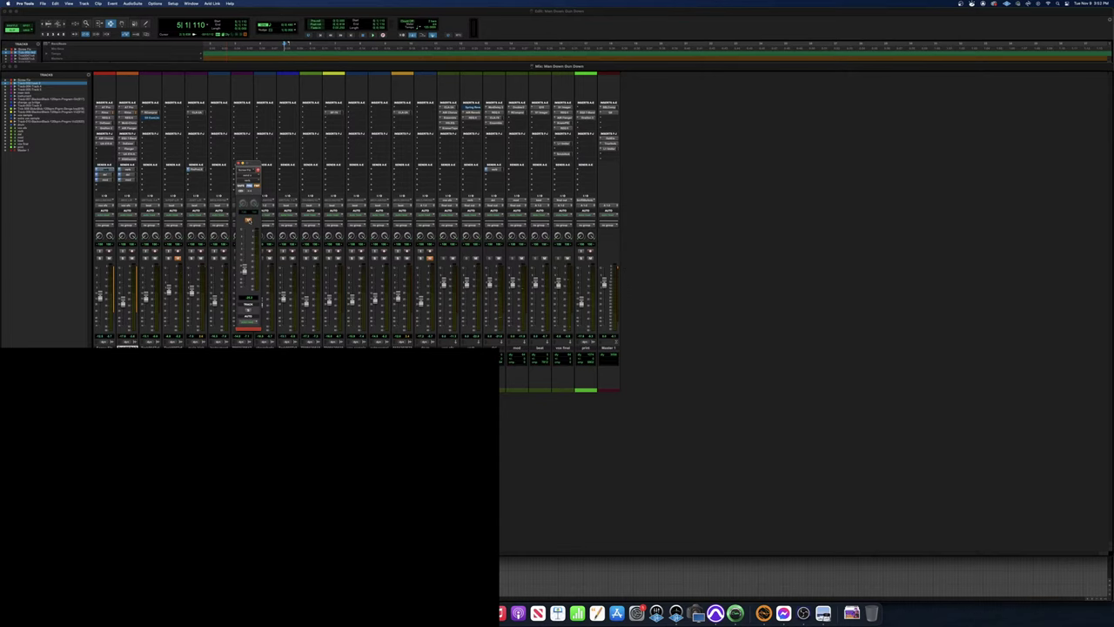
key("super+equal")
key("space")
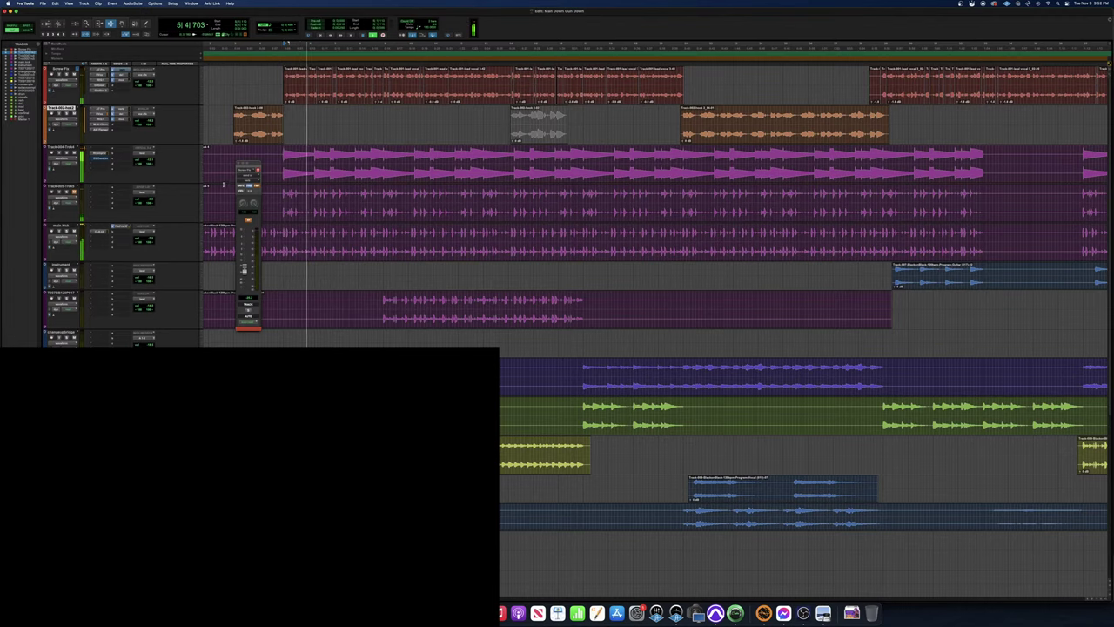
left_click_drag(255, 167, 677, 136)
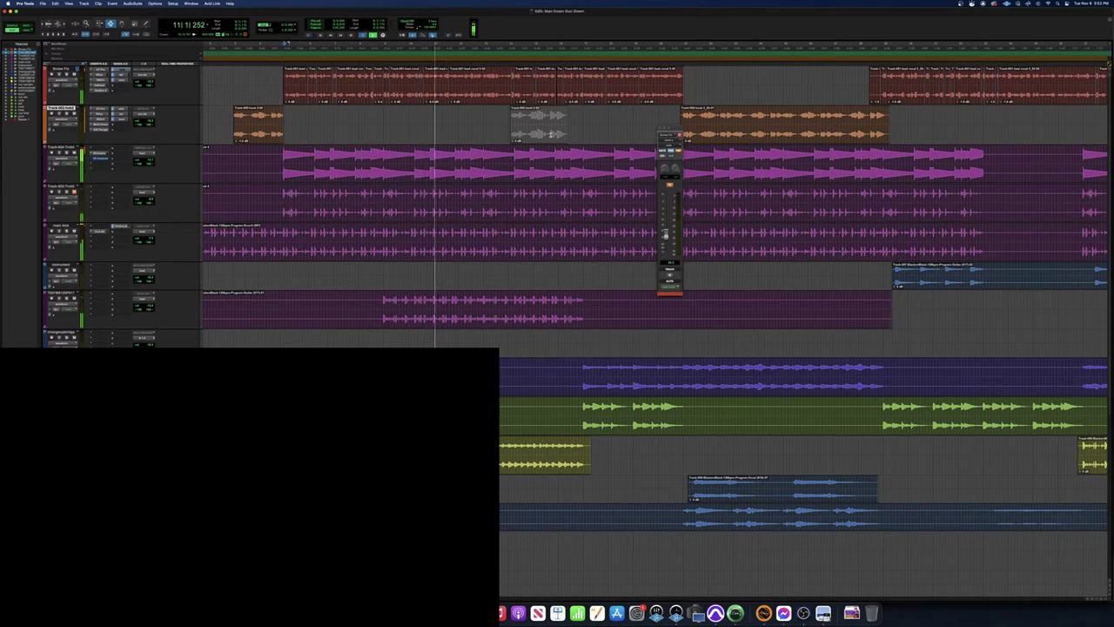
Return to the mixer, play the mix from bar 5, and open the lead vocal's second and third sends
key("super+equal")
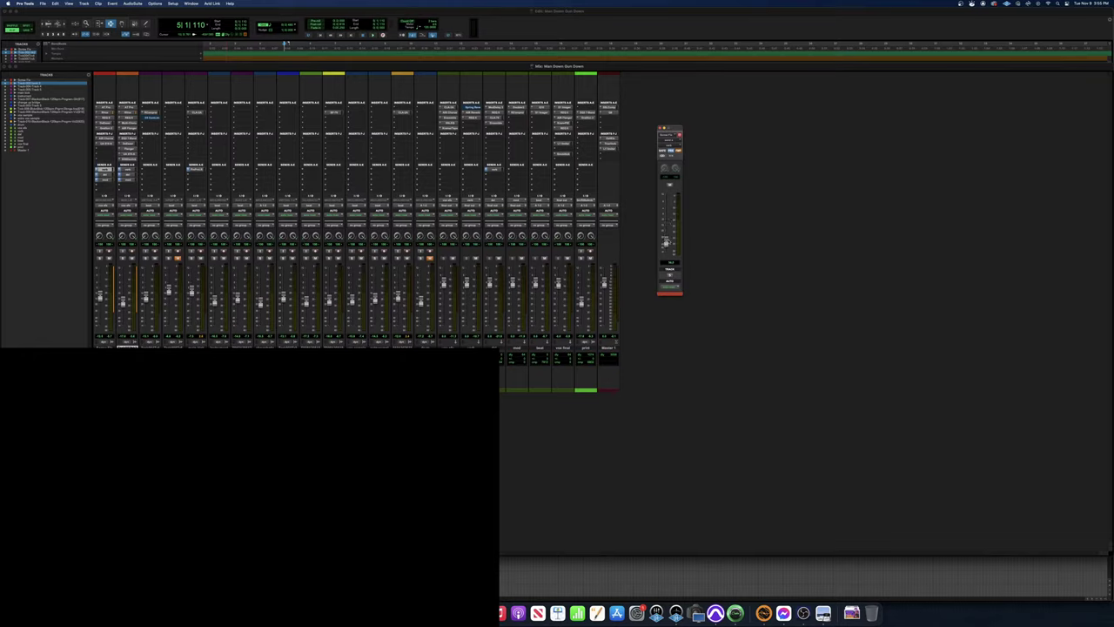
key("space")
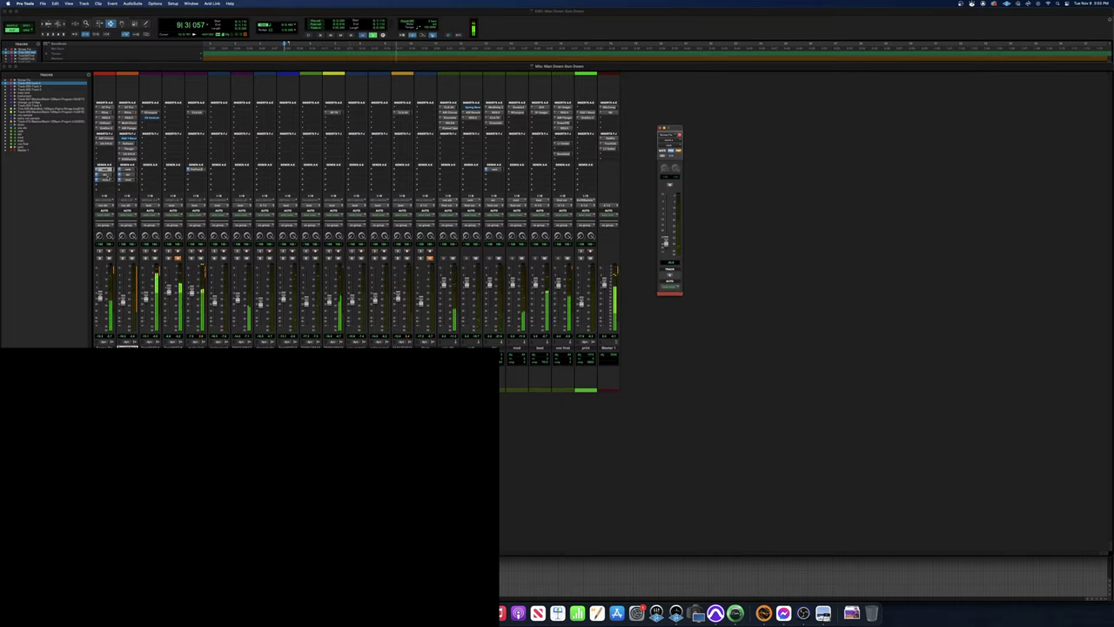
key("space")
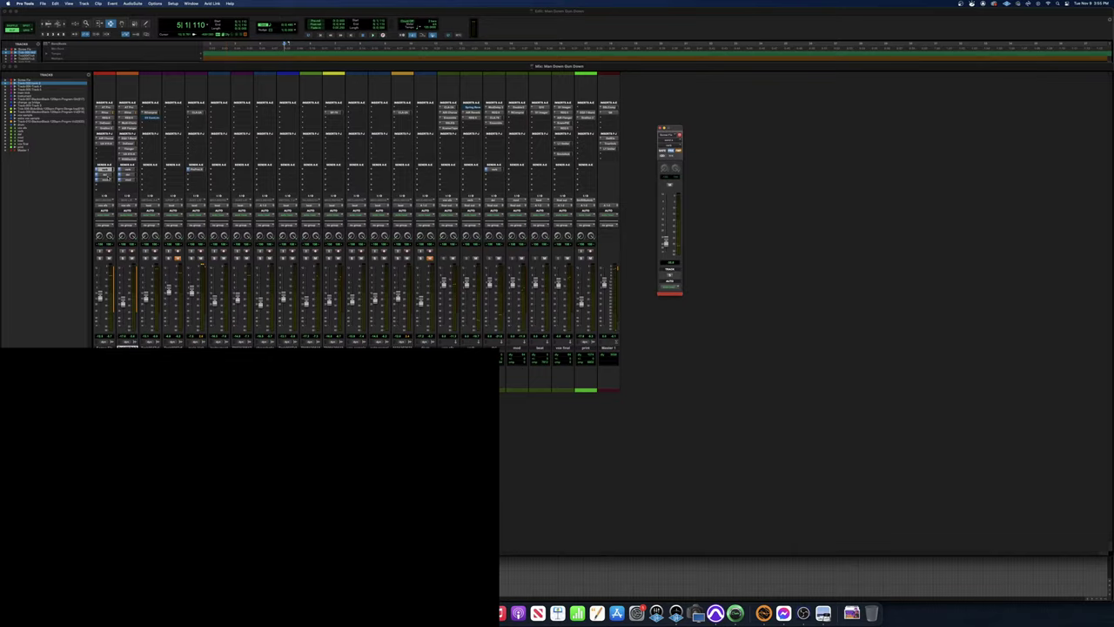
left_click(107, 176)
left_click(105, 180)
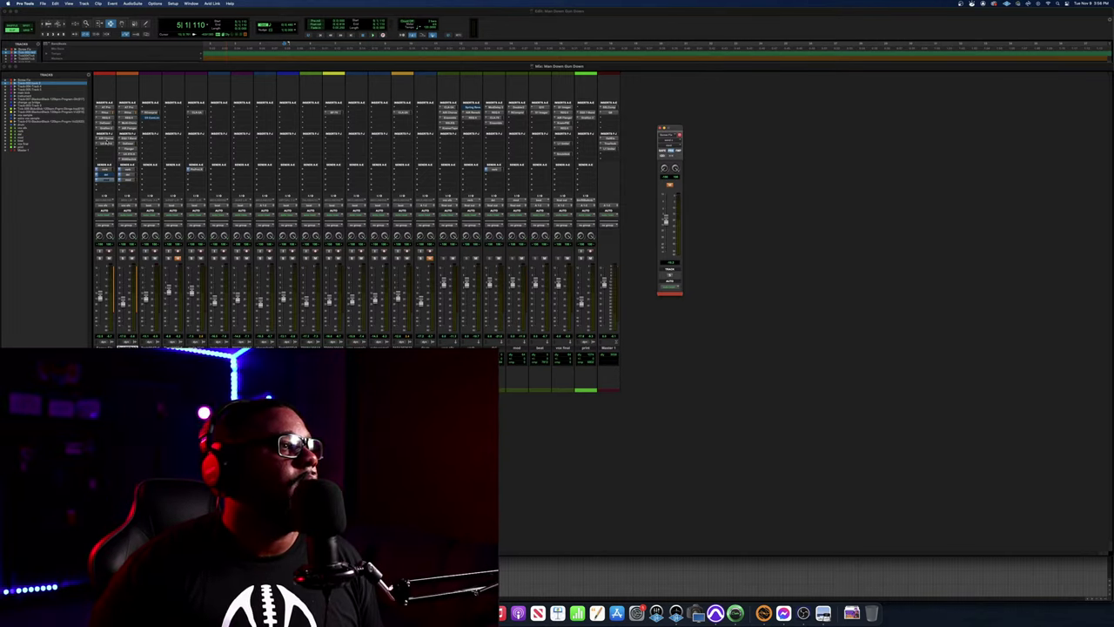
Open the lead vocal's chorus insert and audition the mix from bar 5 with the chorus bypassed and active
left_click(107, 140)
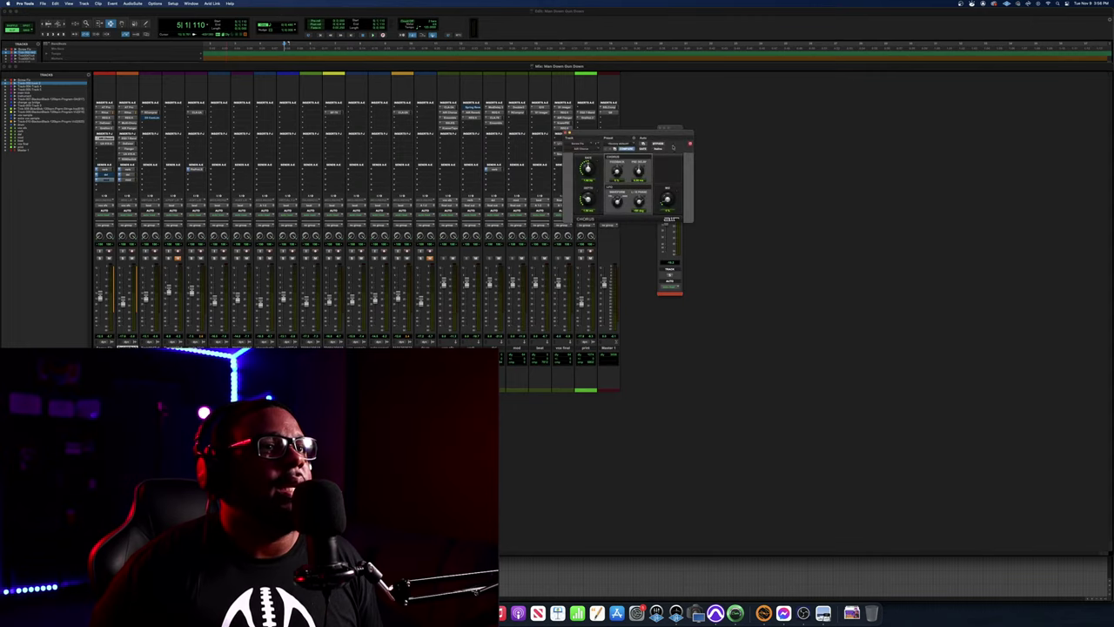
key("space")
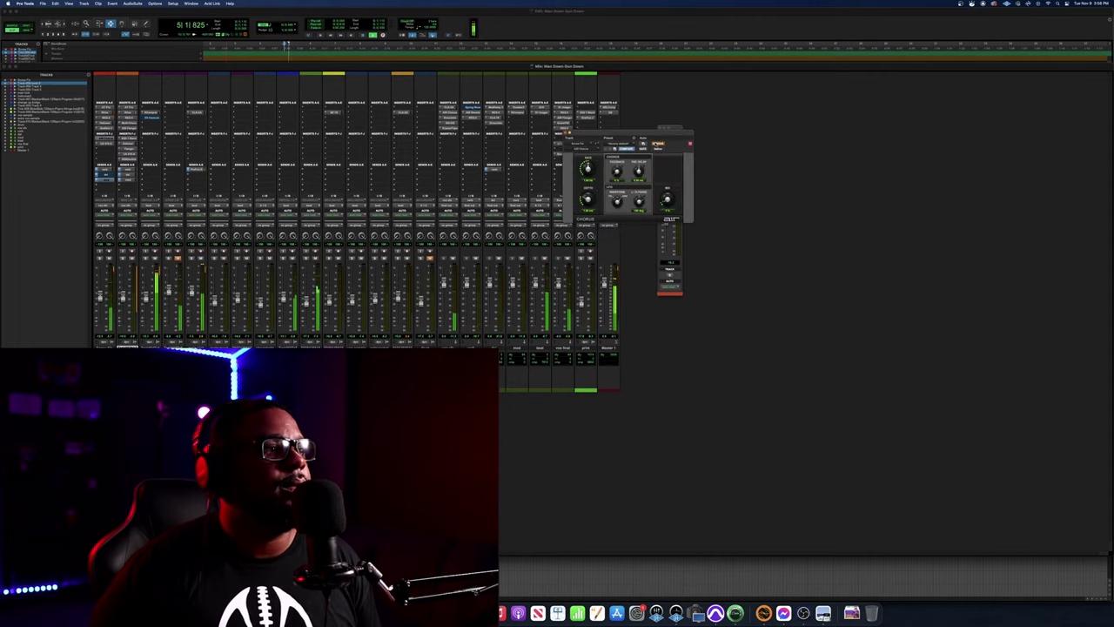
key("space")
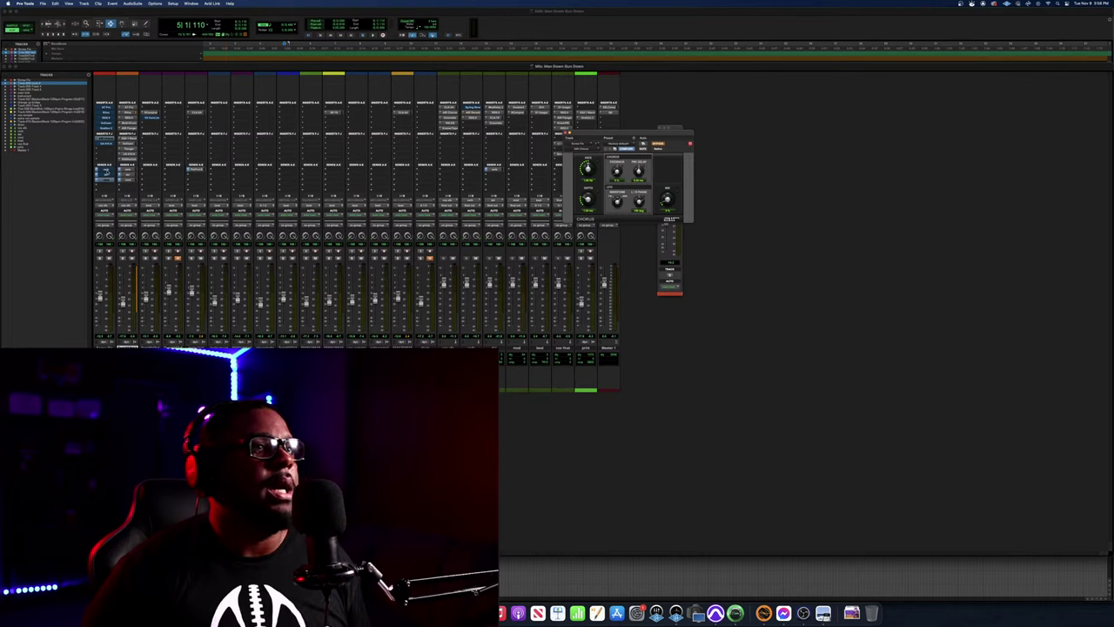
key("space")
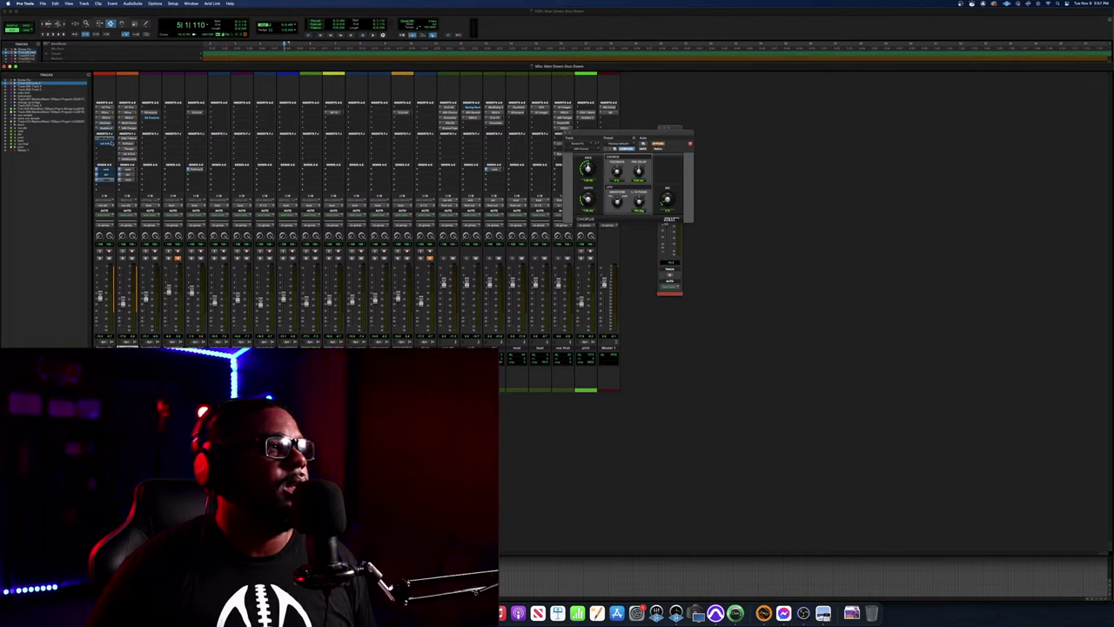
key("space")
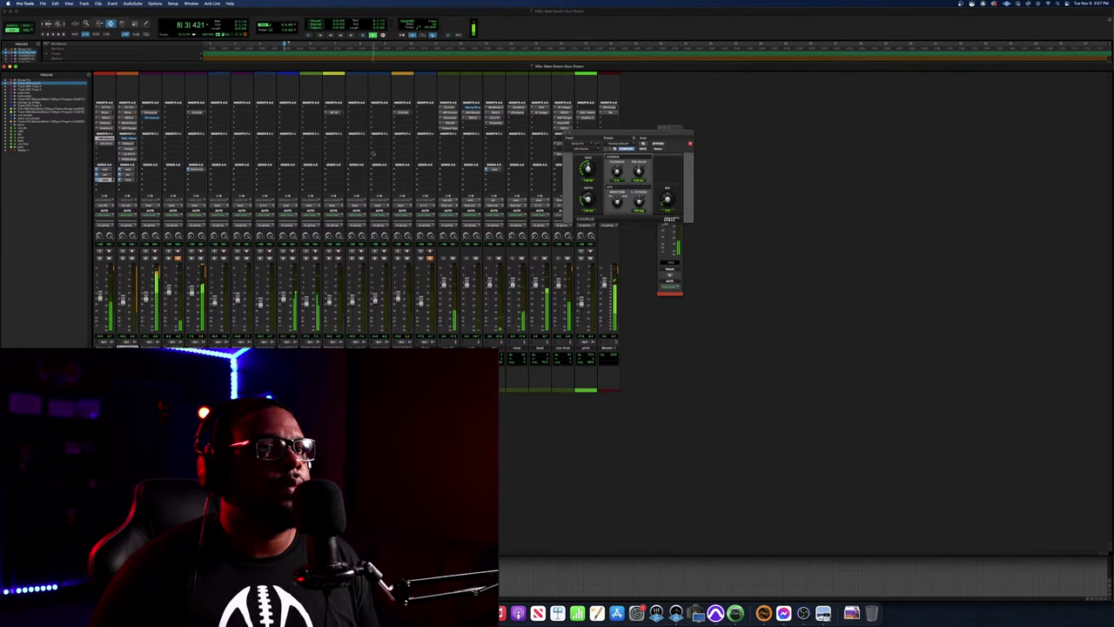
Bring the lead vocal's third send fader back up, close the chorus plug-in, and stop playback
left_click(105, 180)
left_click(105, 180)
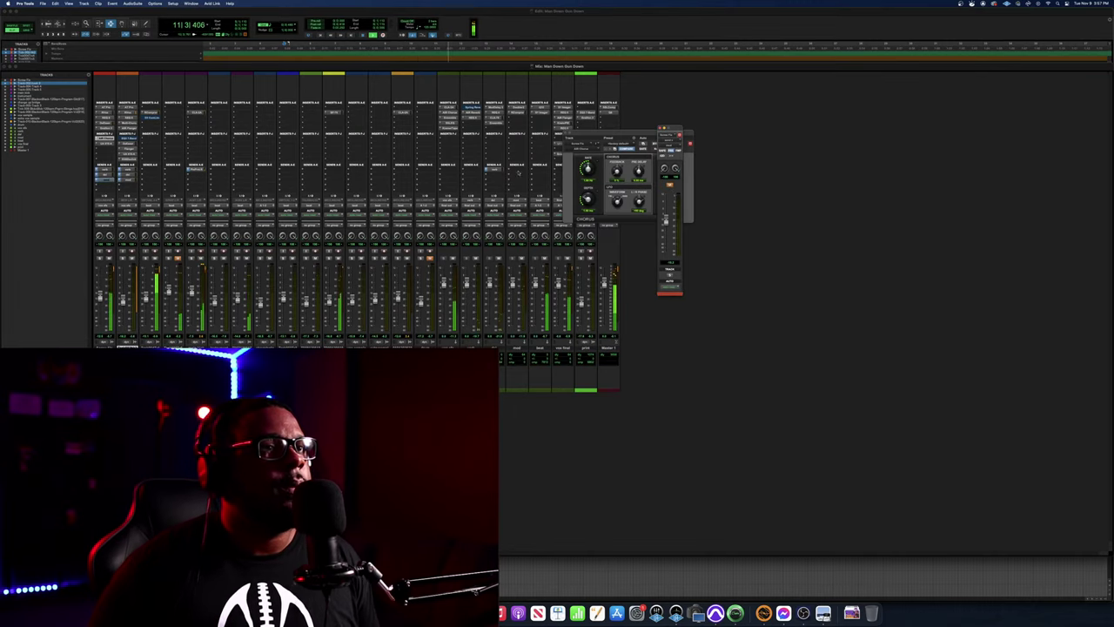
left_click(567, 134)
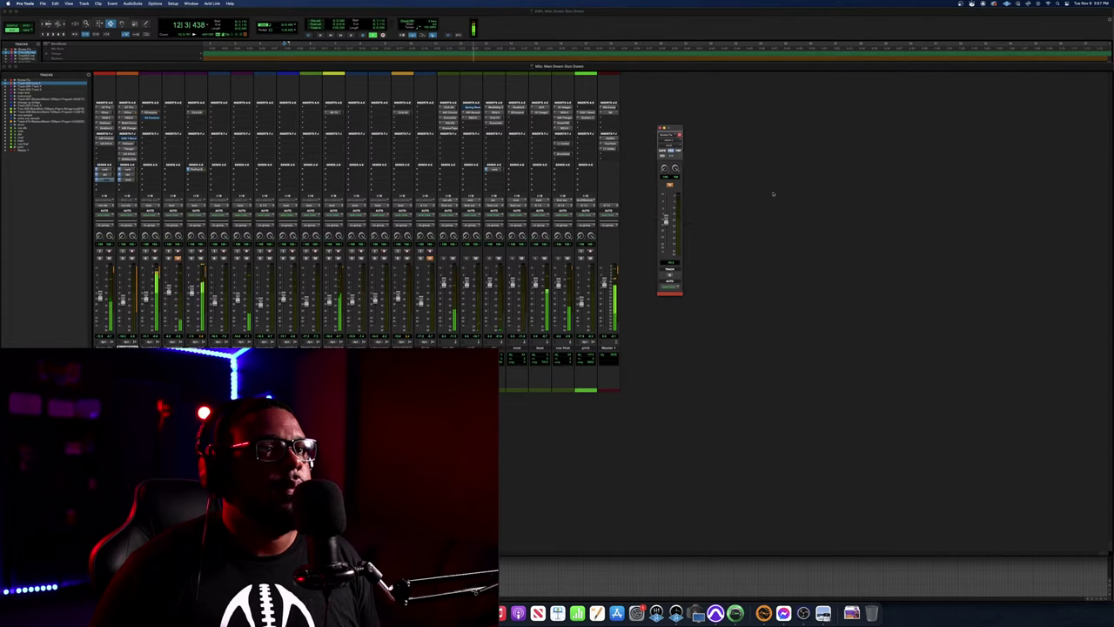
key("space")
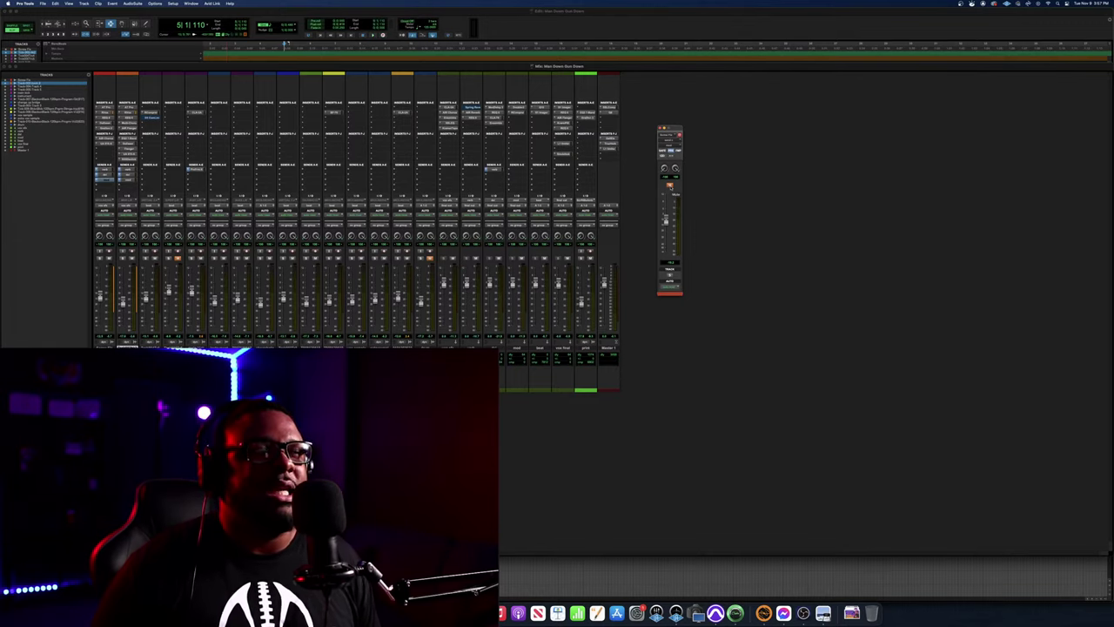
Audition the lead vocal's third send muted and unmuted from bar 5, lower its level slightly, and close its fader window
key("space")
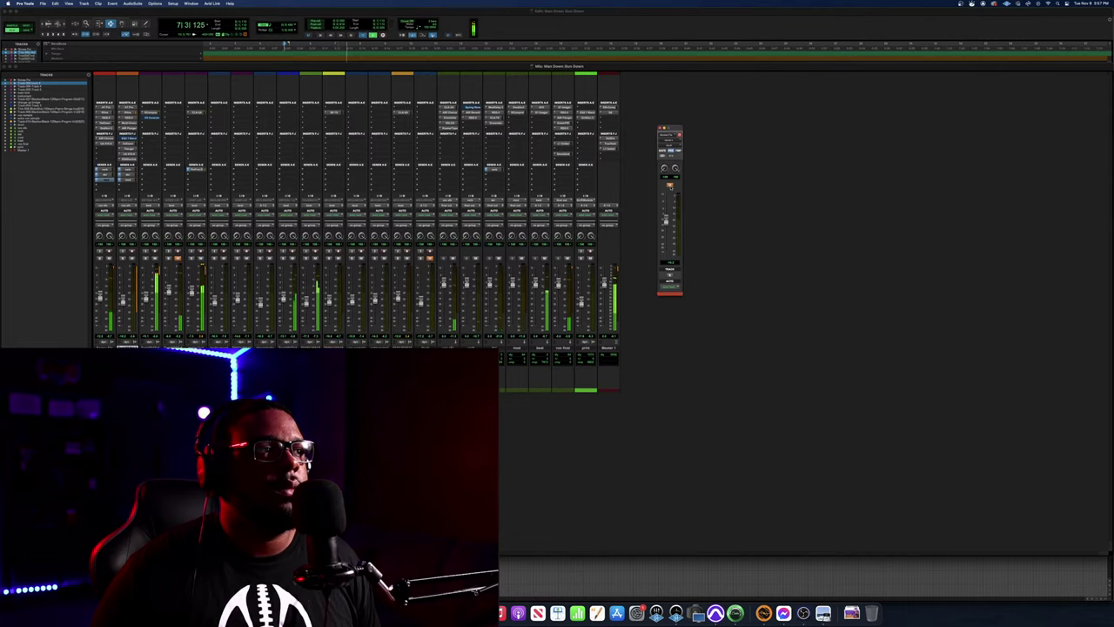
key("space")
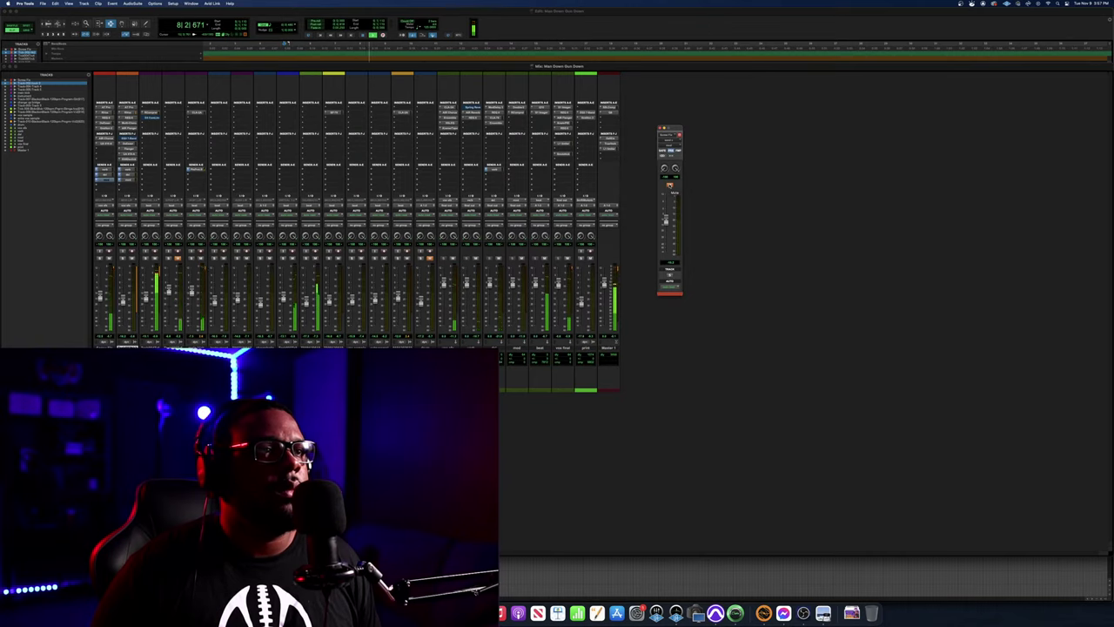
key("space")
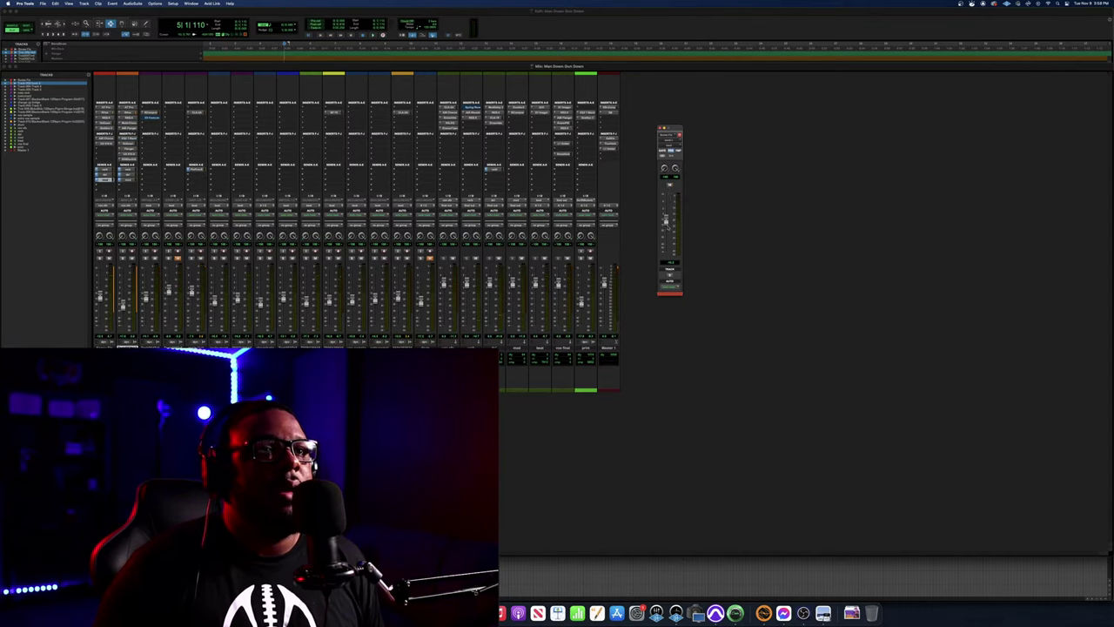
key("space")
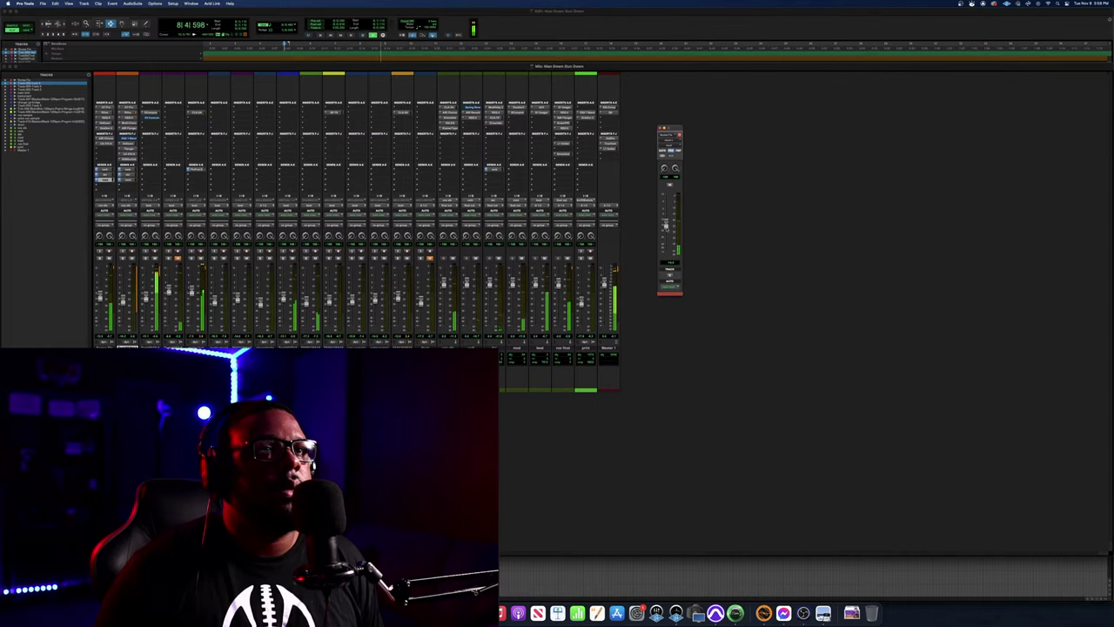
left_click(659, 128)
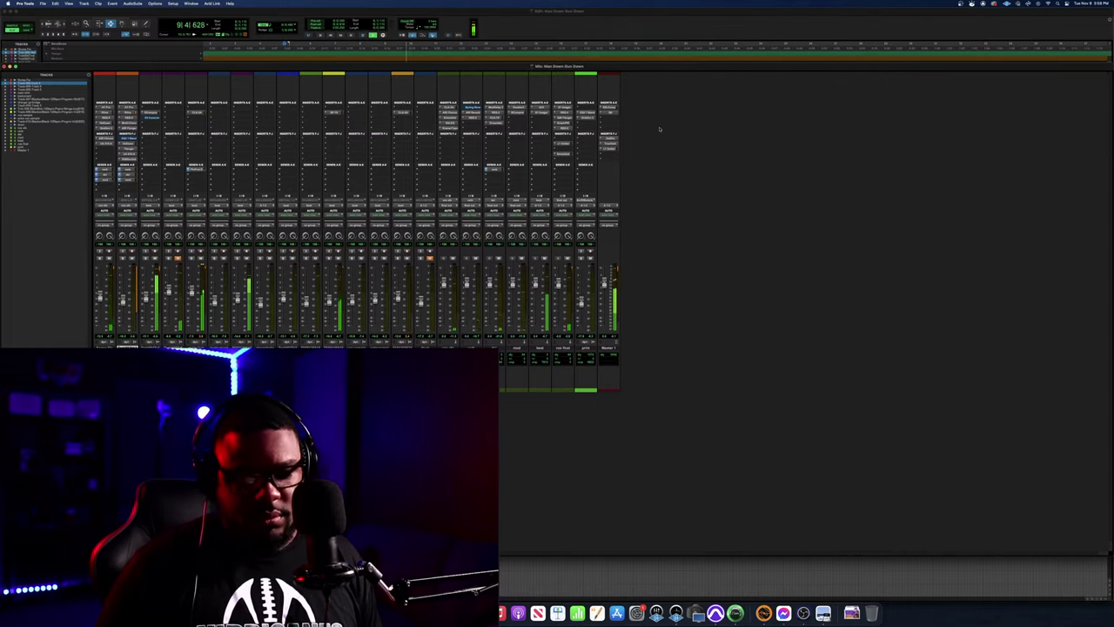
Examine how the vocal and beat clips are arranged across the song in the edit timeline during playback
key("super+equal")
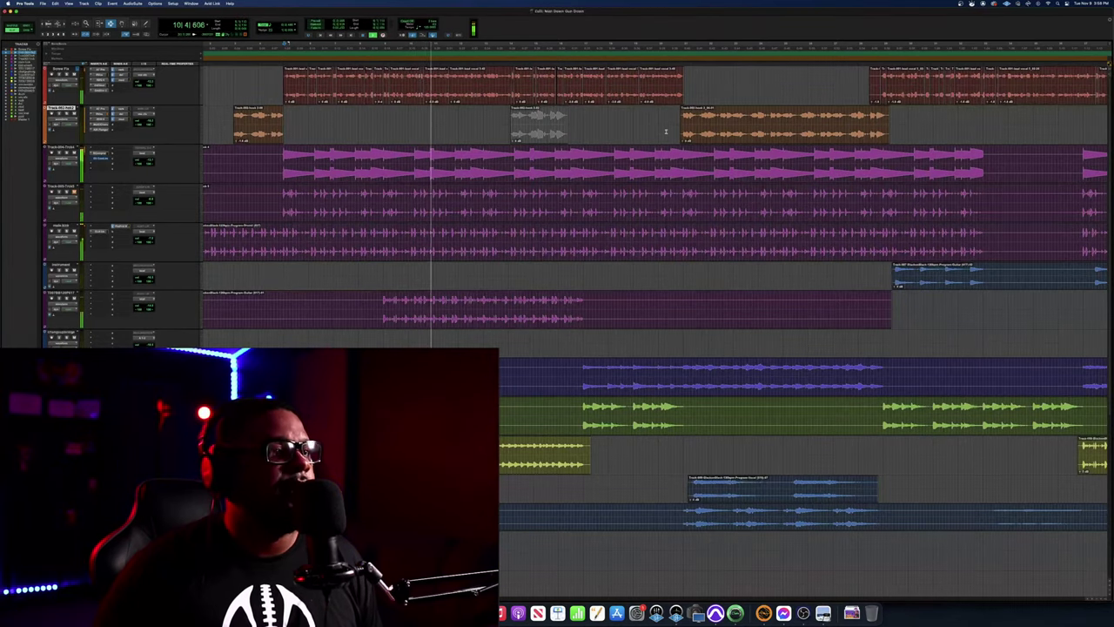
scroll(646, 132, "down", 2)
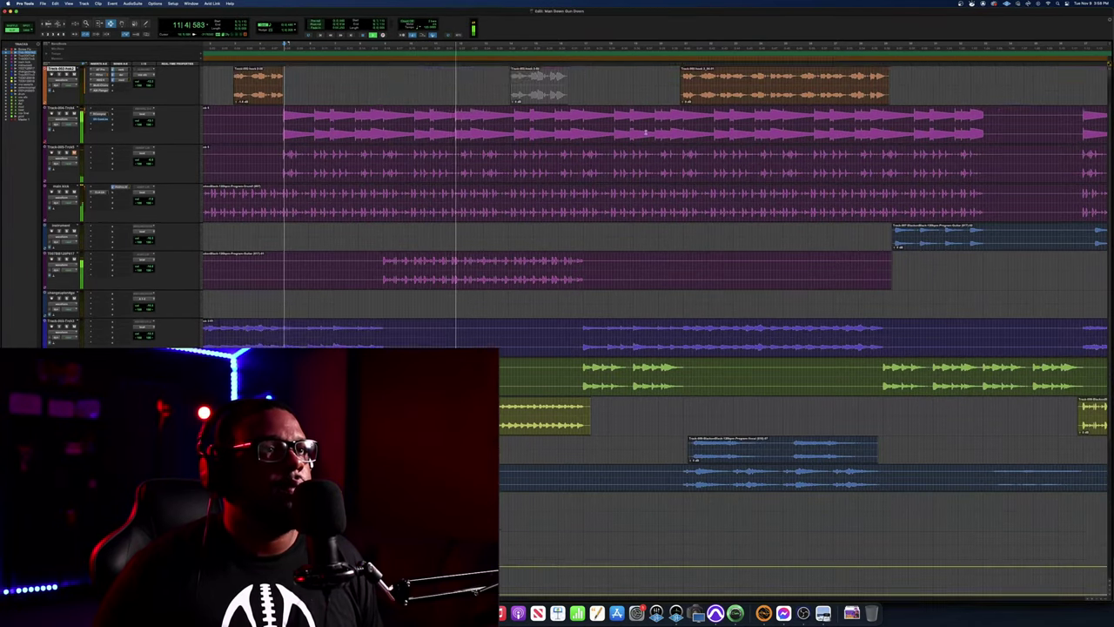
scroll(646, 132, "down", 2)
scroll(646, 133, "up", 4)
scroll(646, 132, "right", 3)
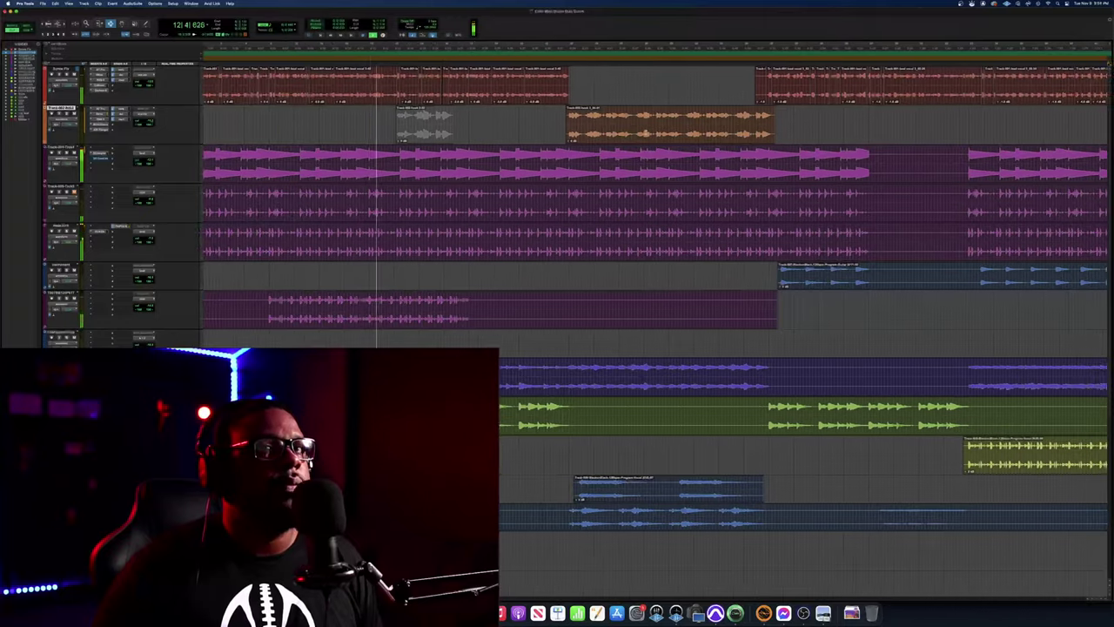
scroll(646, 132, "right", 3)
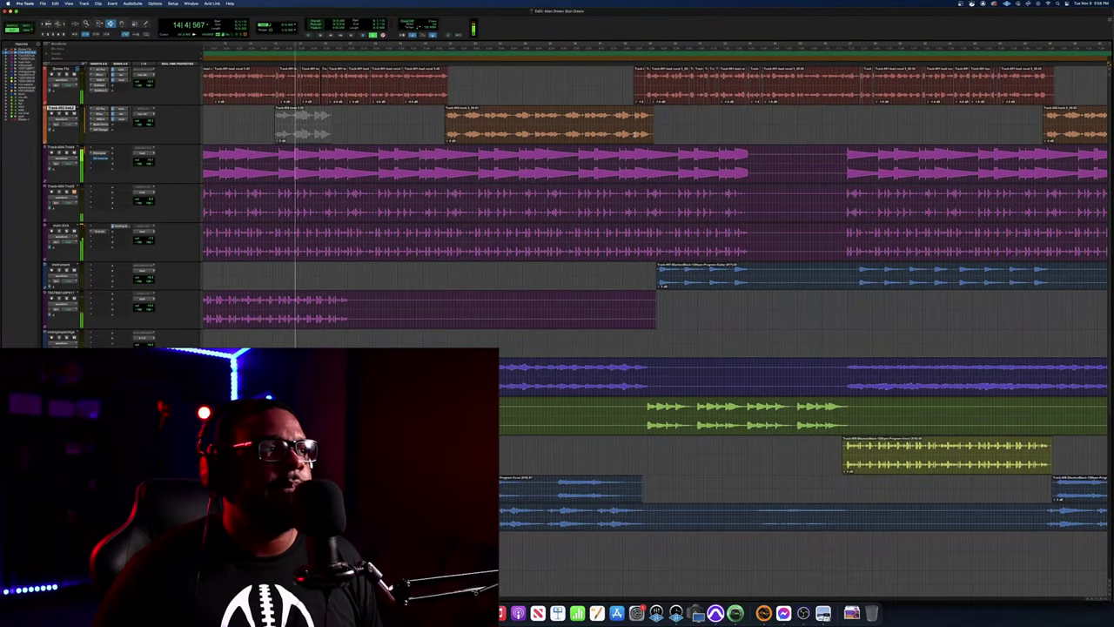
scroll(633, 134, "right", 5)
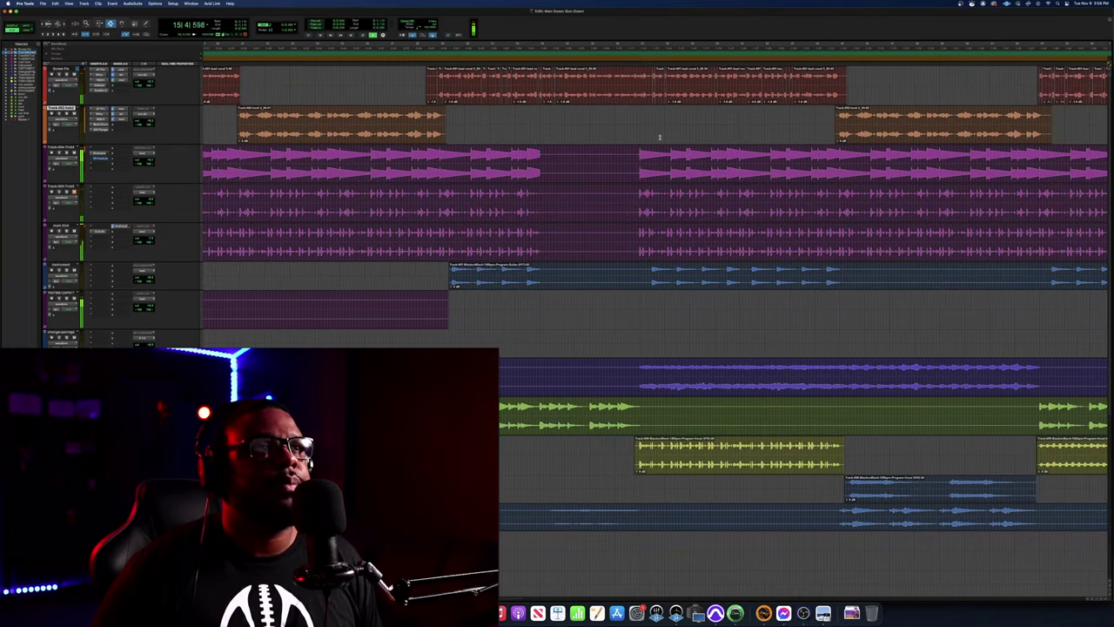
scroll(623, 120, "left", 10)
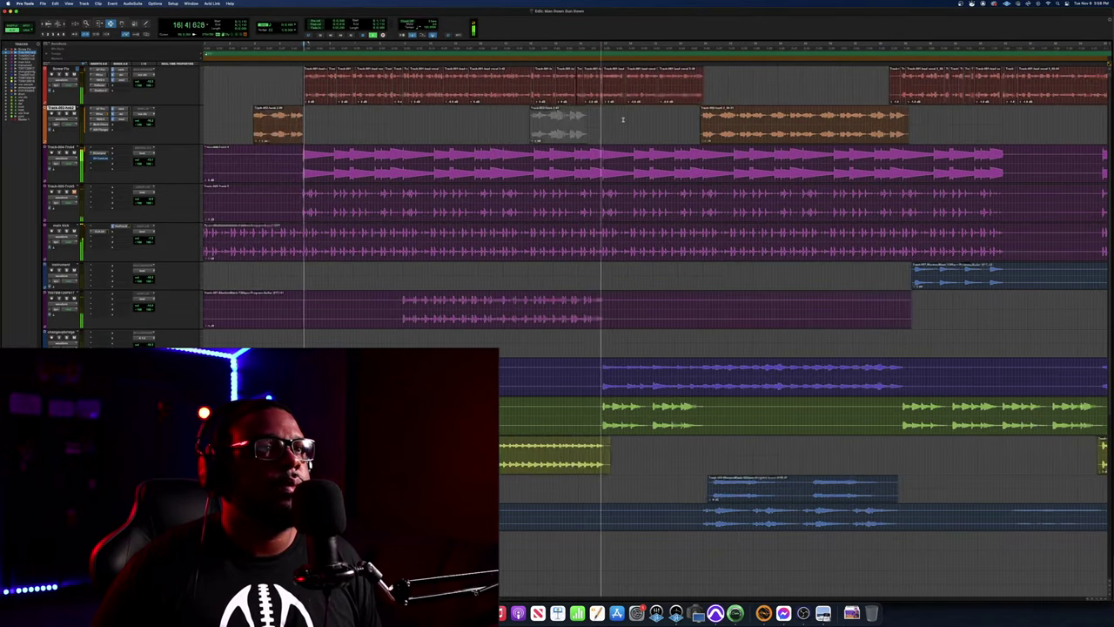
scroll(623, 120, "right", 14)
scroll(623, 120, "right", 2)
scroll(623, 121, "left", 4)
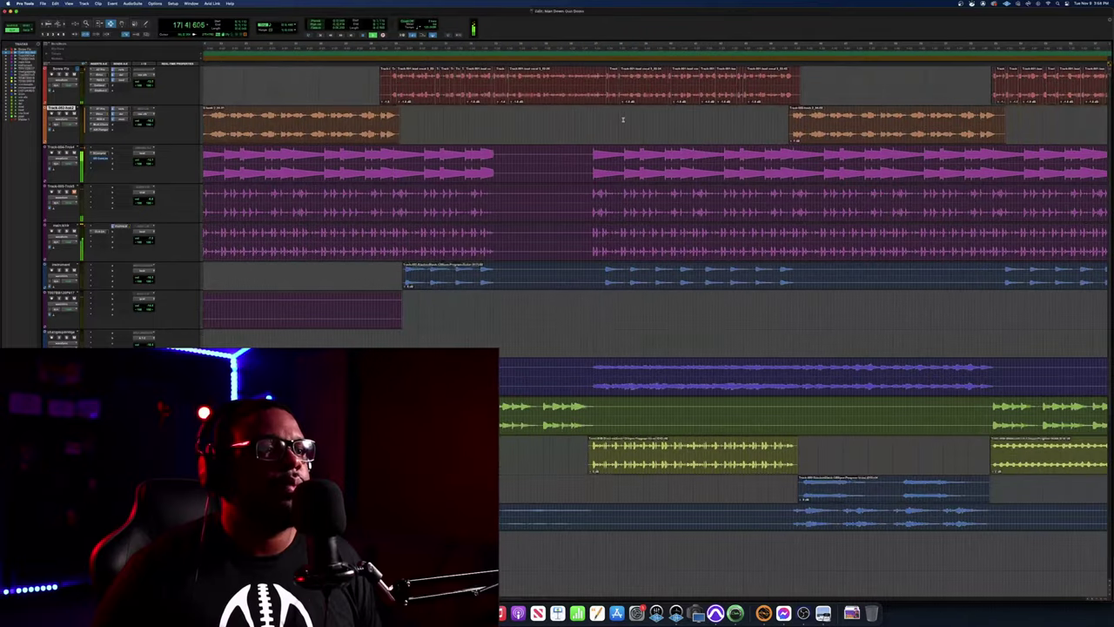
Play the song from bar 5 and review the lower instrument tracks and the opening vocal and beat clips
scroll(624, 120, "down", 5)
scroll(624, 120, "right", 5)
scroll(623, 120, "right", 4)
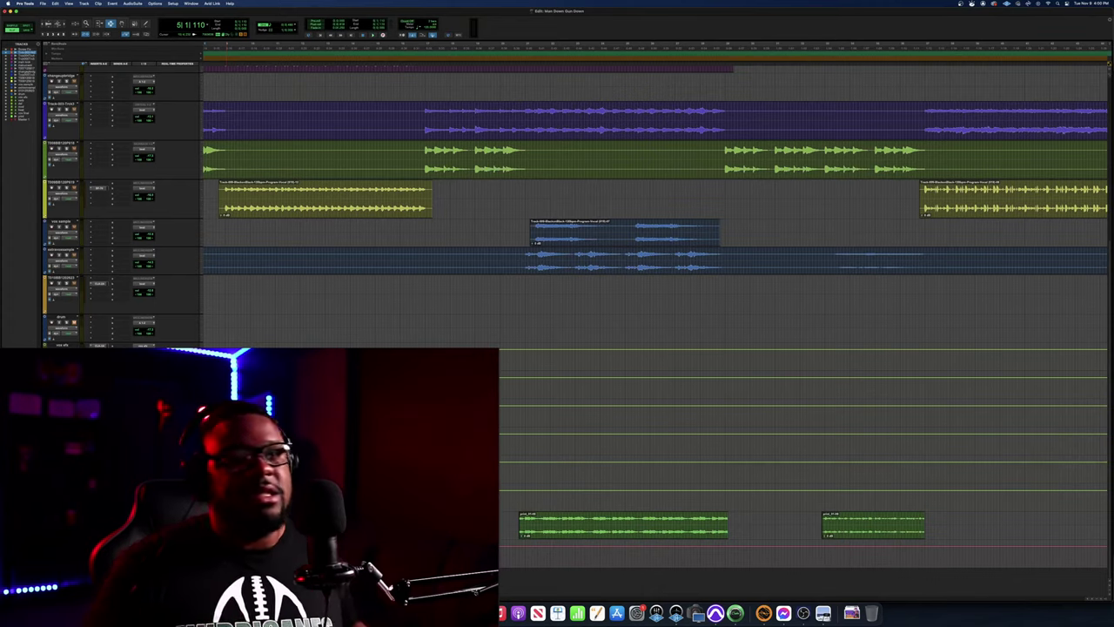
key("space")
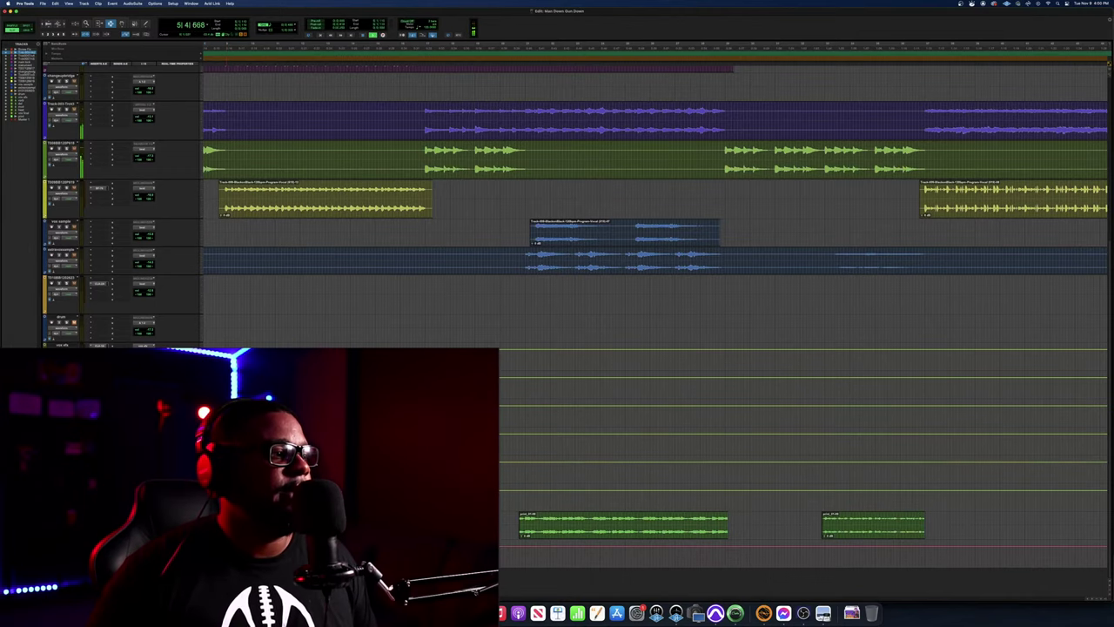
scroll(655, 261, "up", 8)
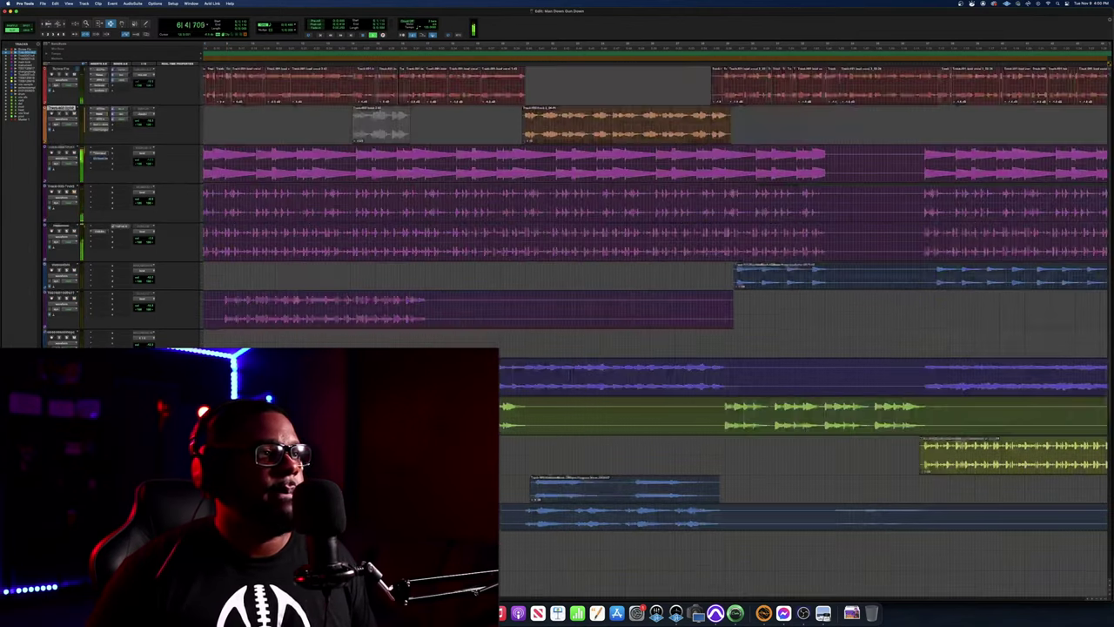
scroll(655, 262, "left", 3)
scroll(655, 261, "left", 3)
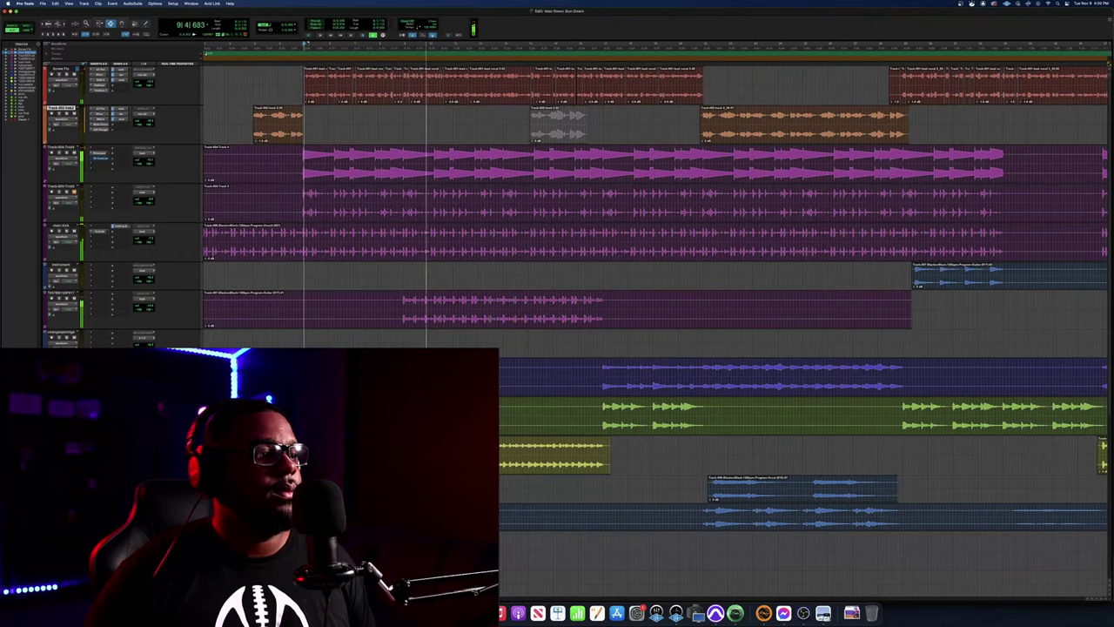
scroll(655, 262, "right", 1)
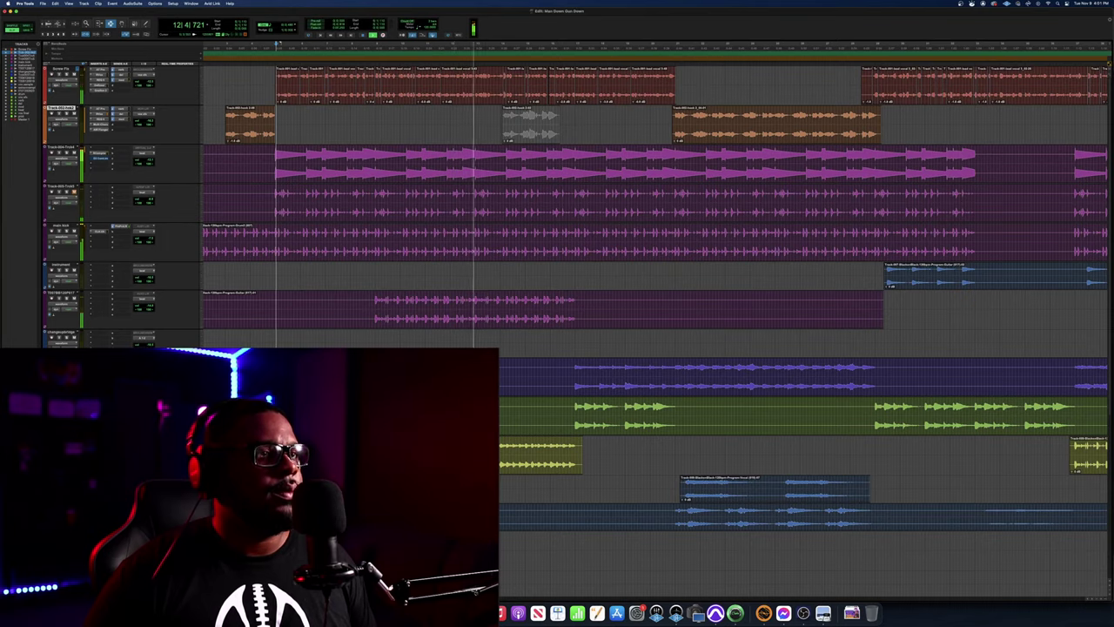
scroll(655, 261, "left", 1)
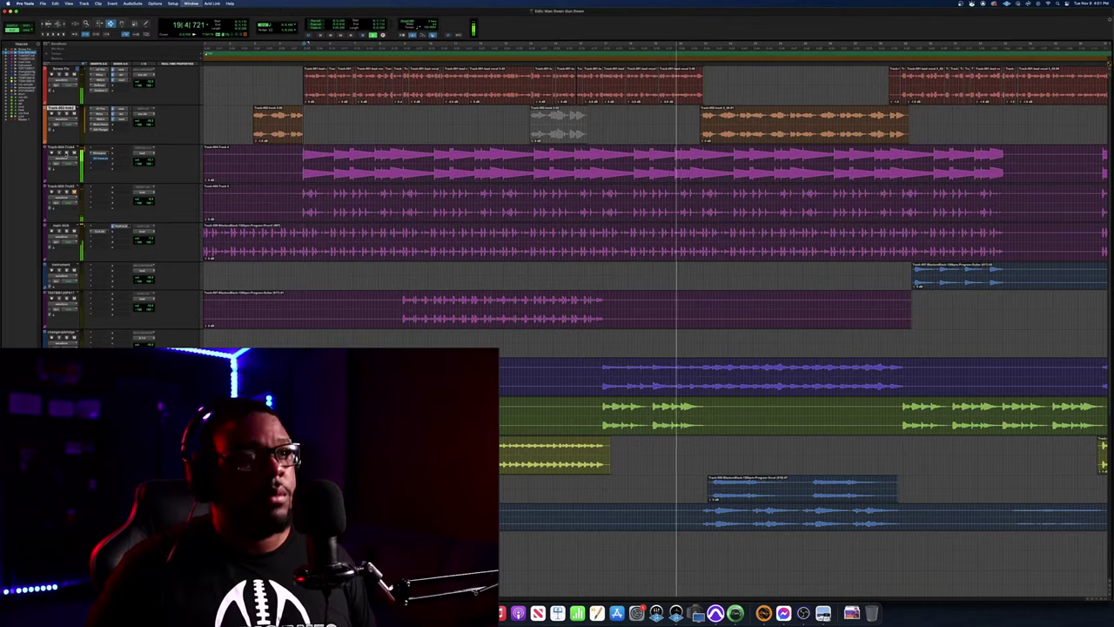
Check the track levels in the Mix window, and replay the song's opening from bar 5 in the Edit window
key("super+equal")
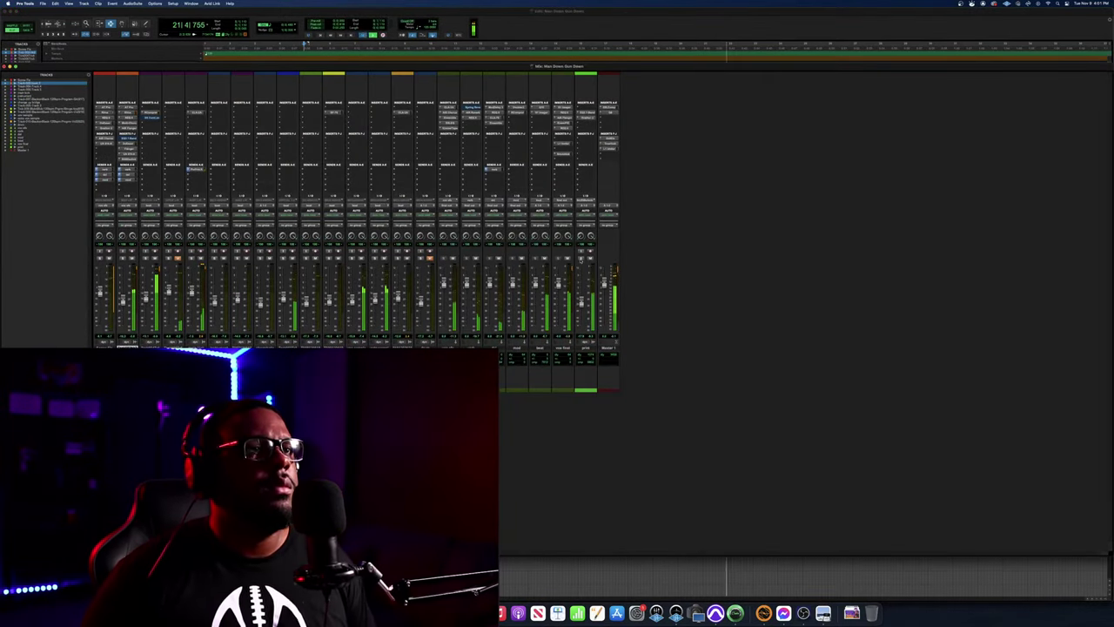
key("space")
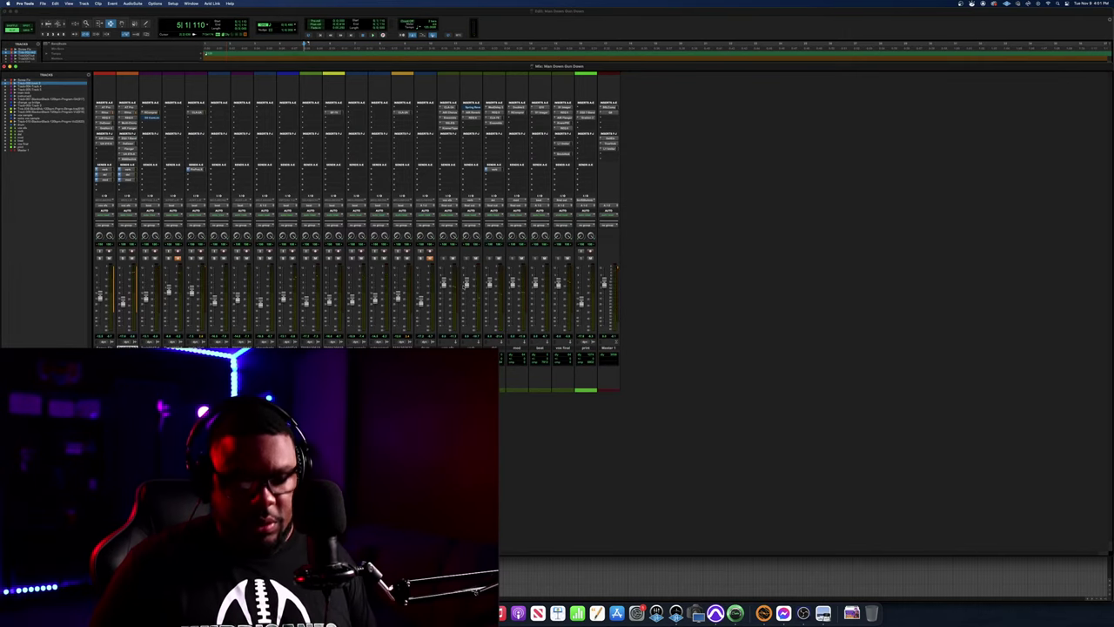
key("super+equal")
key("space")
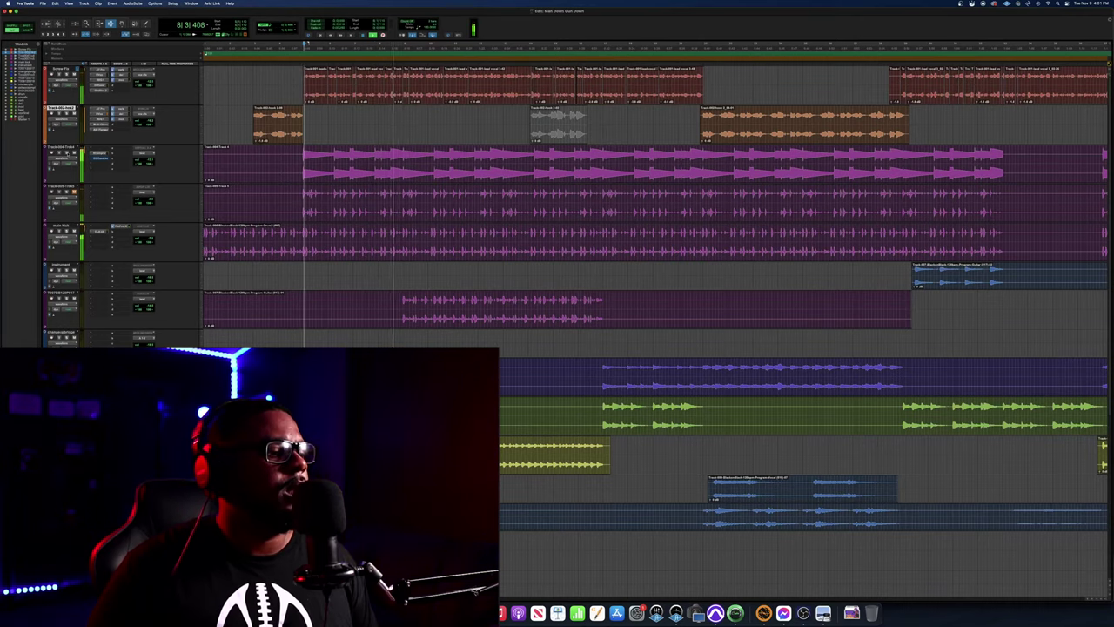
key("space")
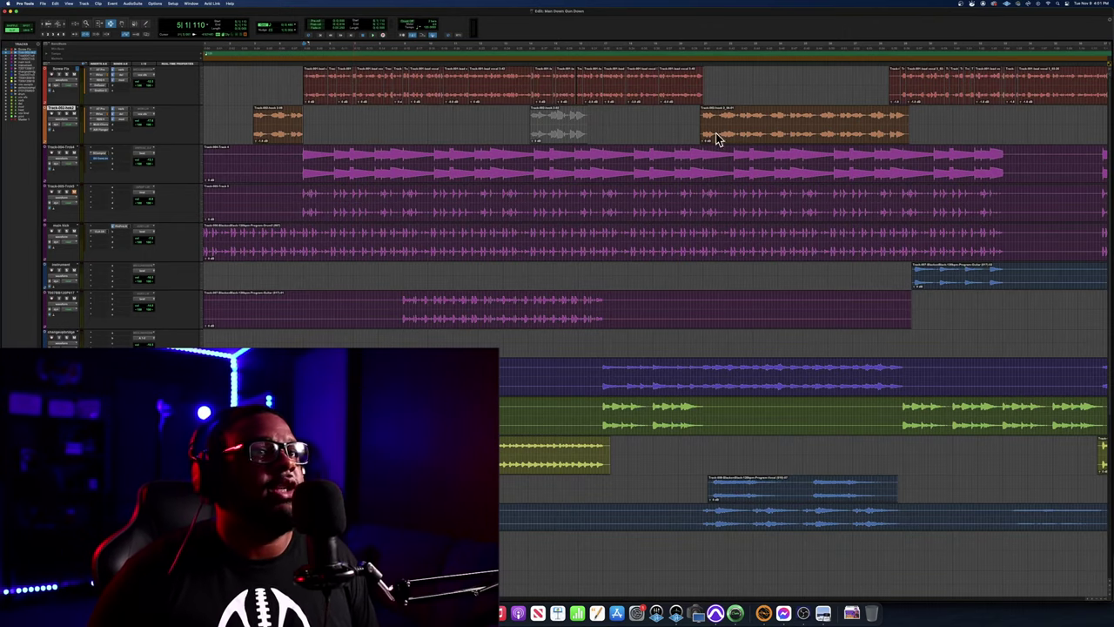
Audition the song from about bar 100 and from about bar 85, near the start of the orange vocal clip
scroll(716, 139, "right", 5)
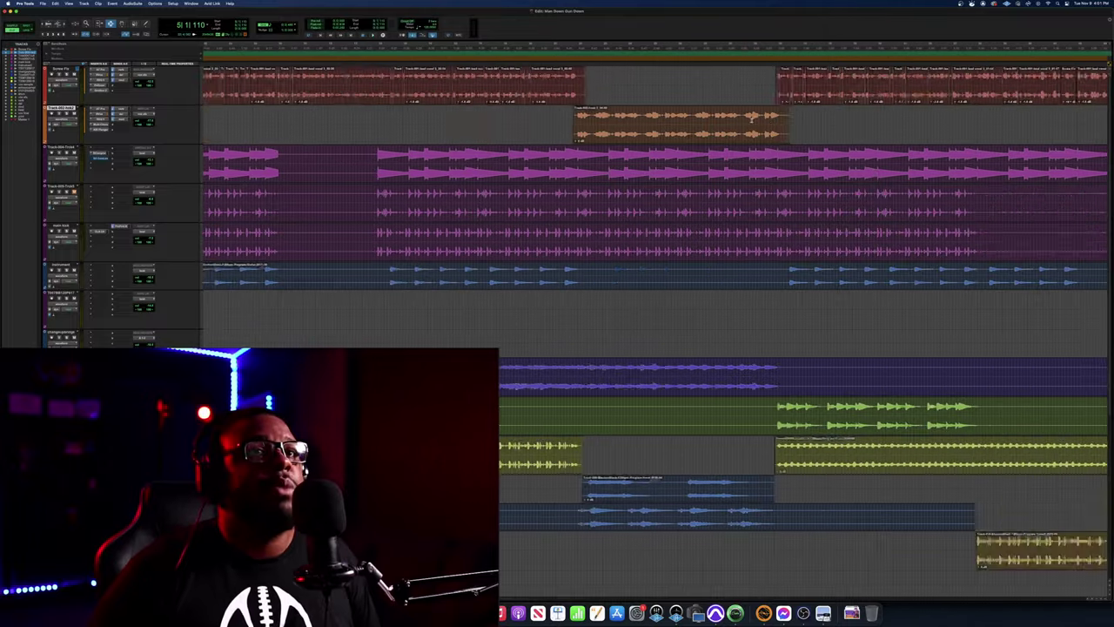
scroll(753, 119, "right", 20)
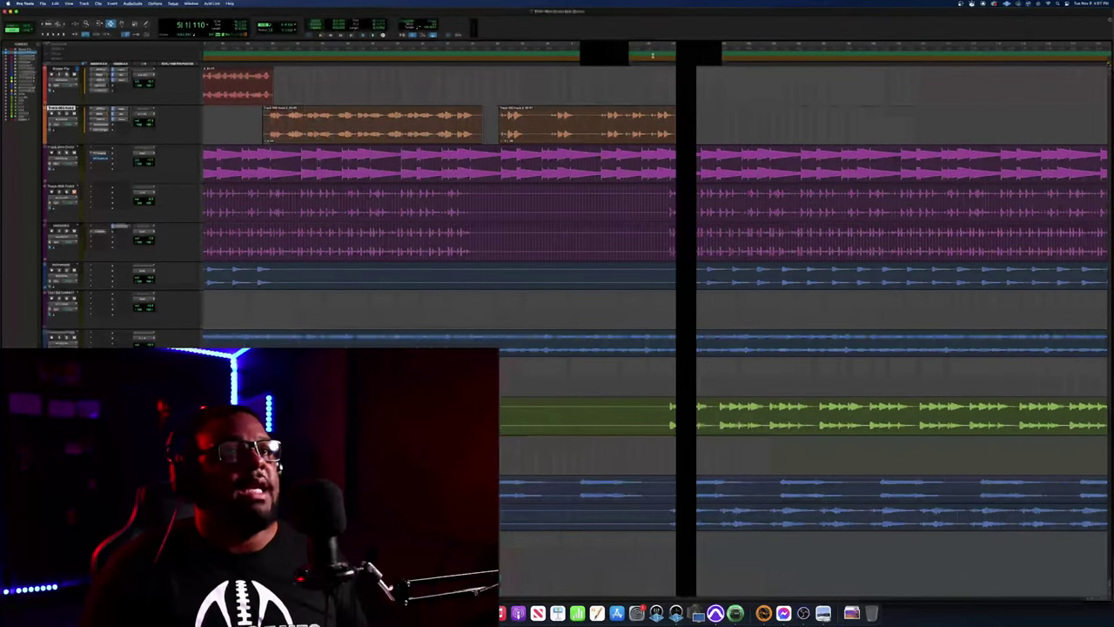
left_click(652, 54)
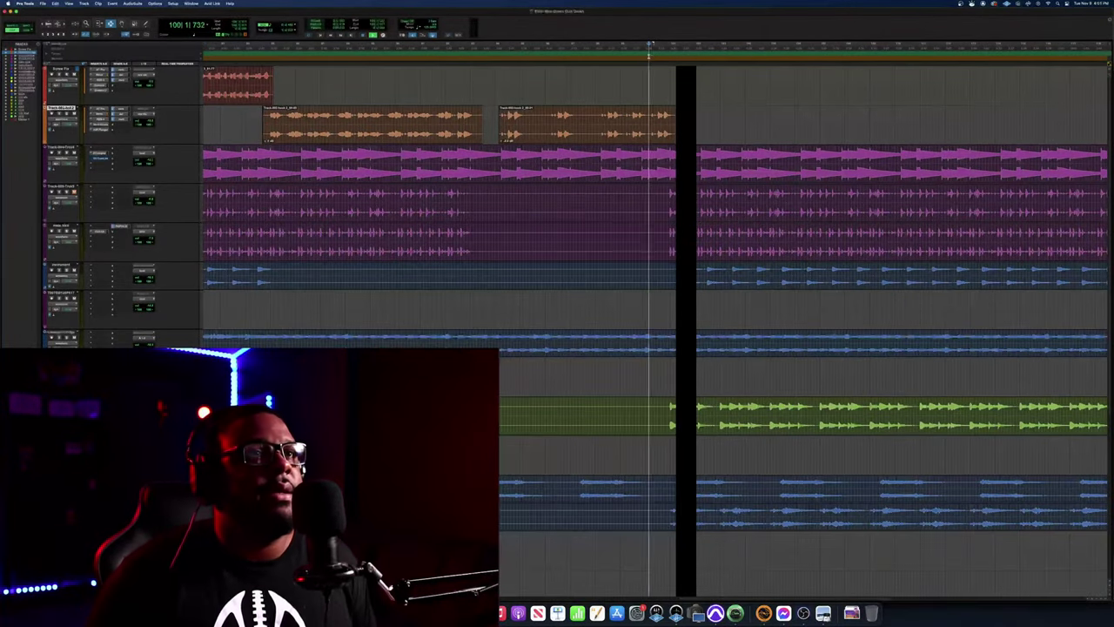
key("space")
left_click(280, 46)
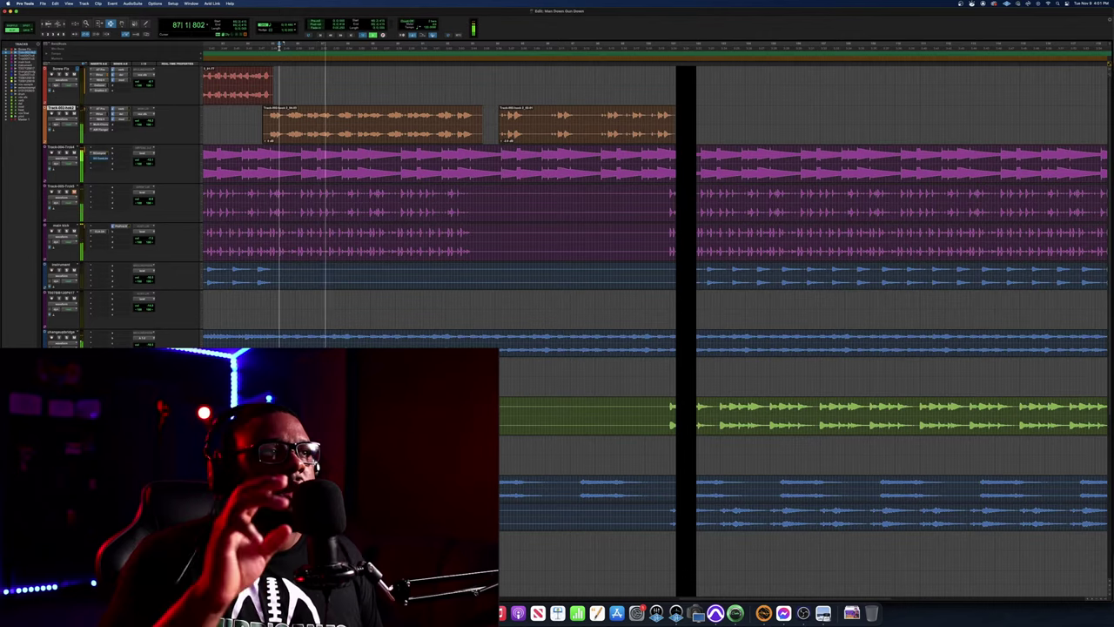
key("space")
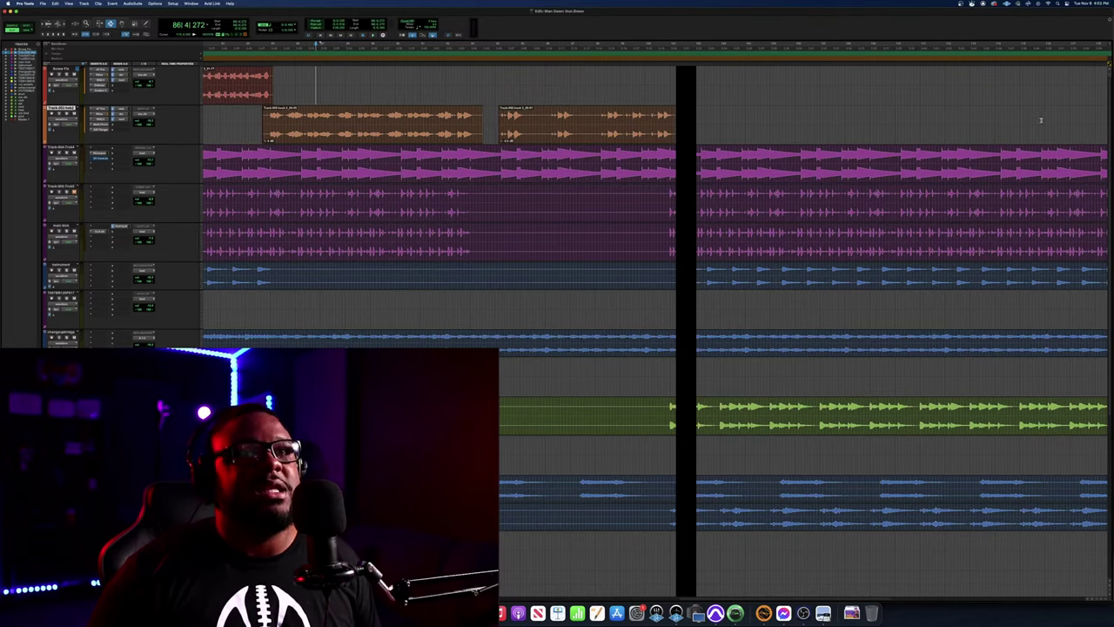
Audition the song from about bar 94, where the short orange vocal clip follows the longer one
scroll(992, 118, "right", 15)
scroll(982, 117, "left", 20)
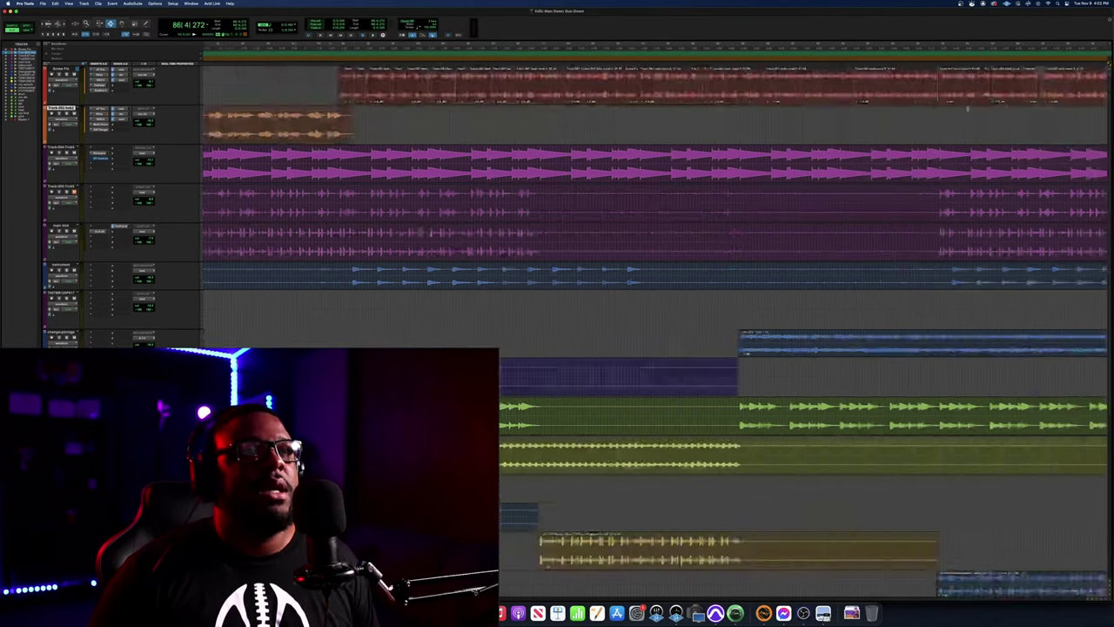
scroll(892, 115, "right", 10)
scroll(896, 115, "left", 20)
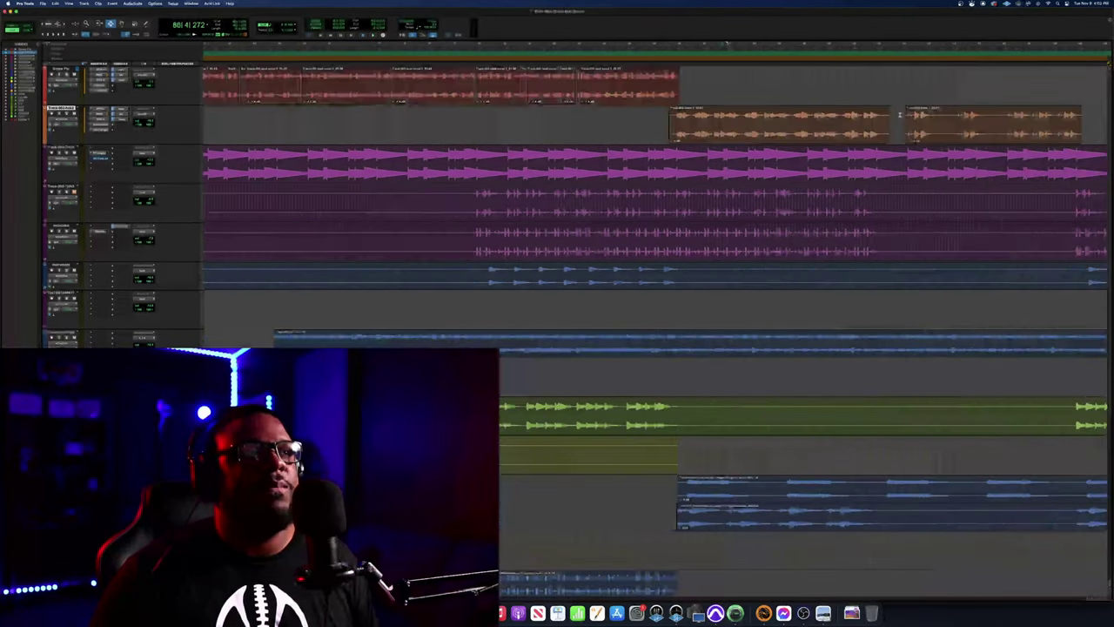
left_click(693, 48)
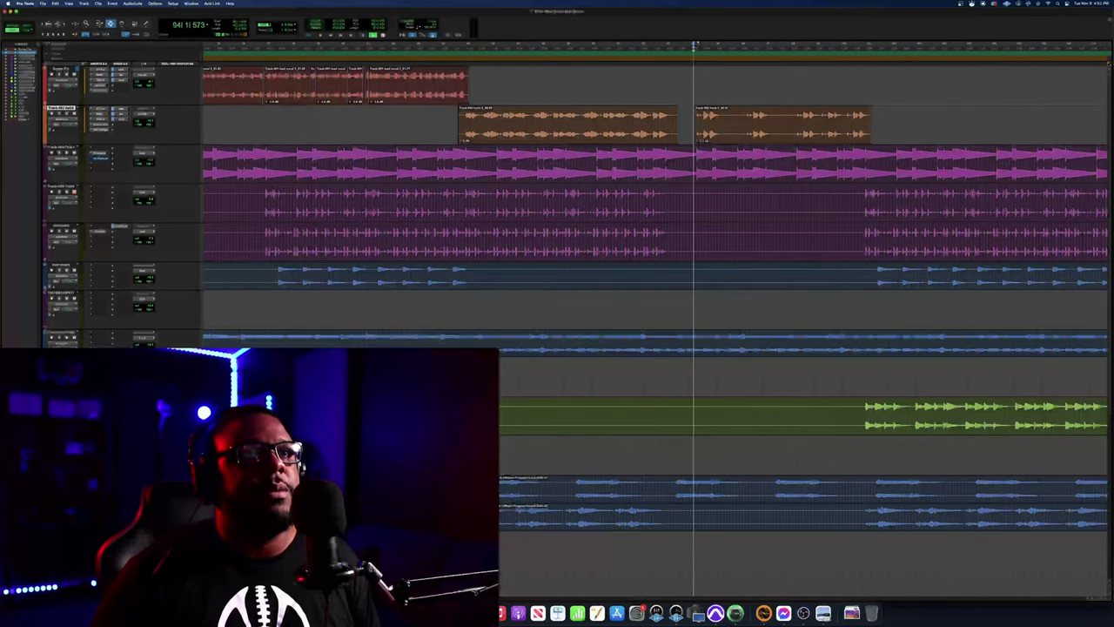
key("space")
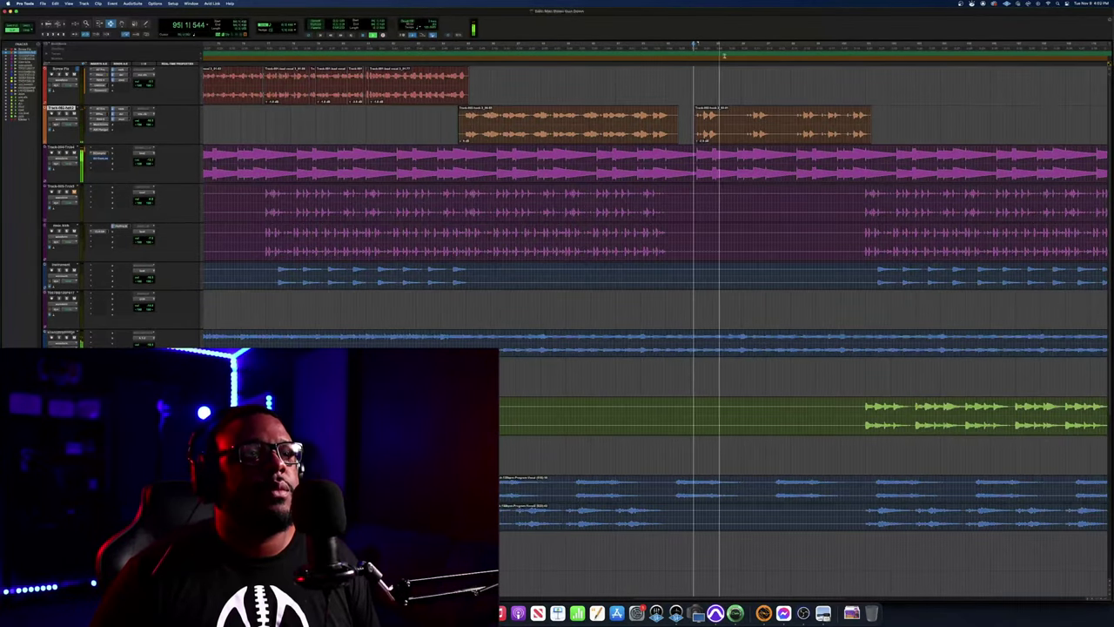
key("space")
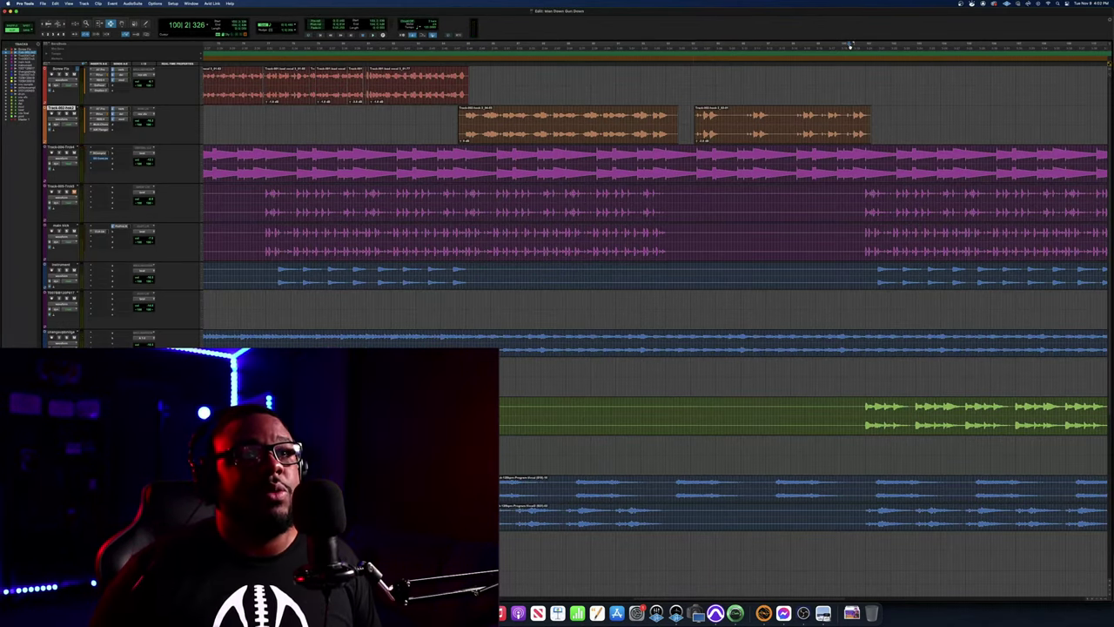
Play from bar 100 while reviewing how the lower instrument tracks change between sections, and stop playback
left_click(848, 45)
key("space")
scroll(881, 76, "down", 6)
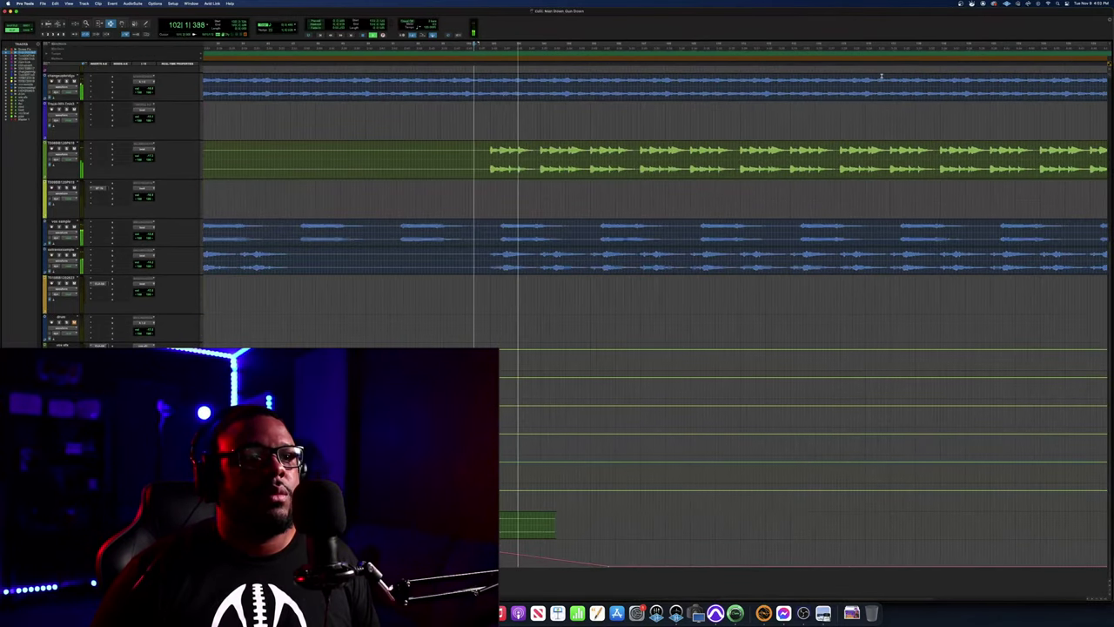
scroll(882, 76, "left", 10)
scroll(881, 75, "left", 10)
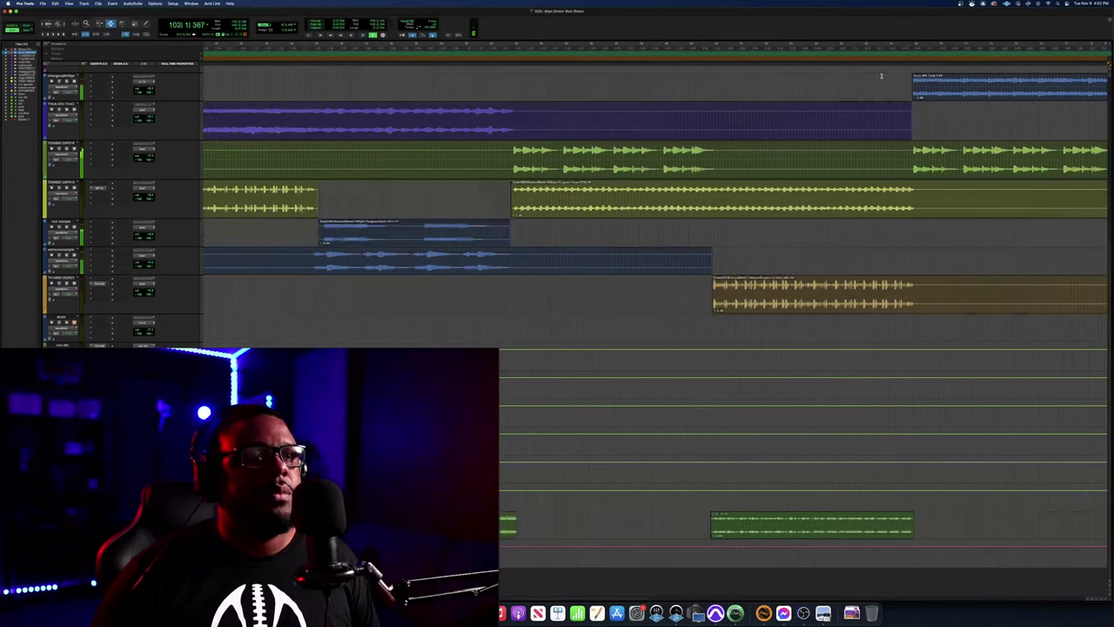
key("space")
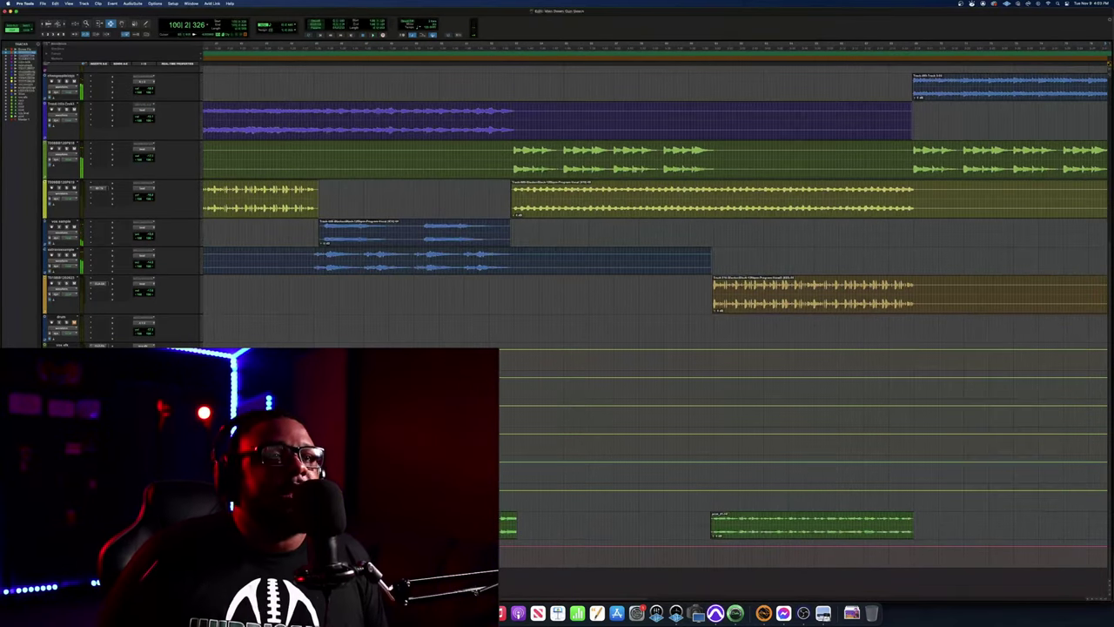
Return to the song's beginning and play from just before bar 5, reviewing the vocal and instrument tracks
scroll(724, 134, "left", 10)
scroll(658, 169, "up", 5)
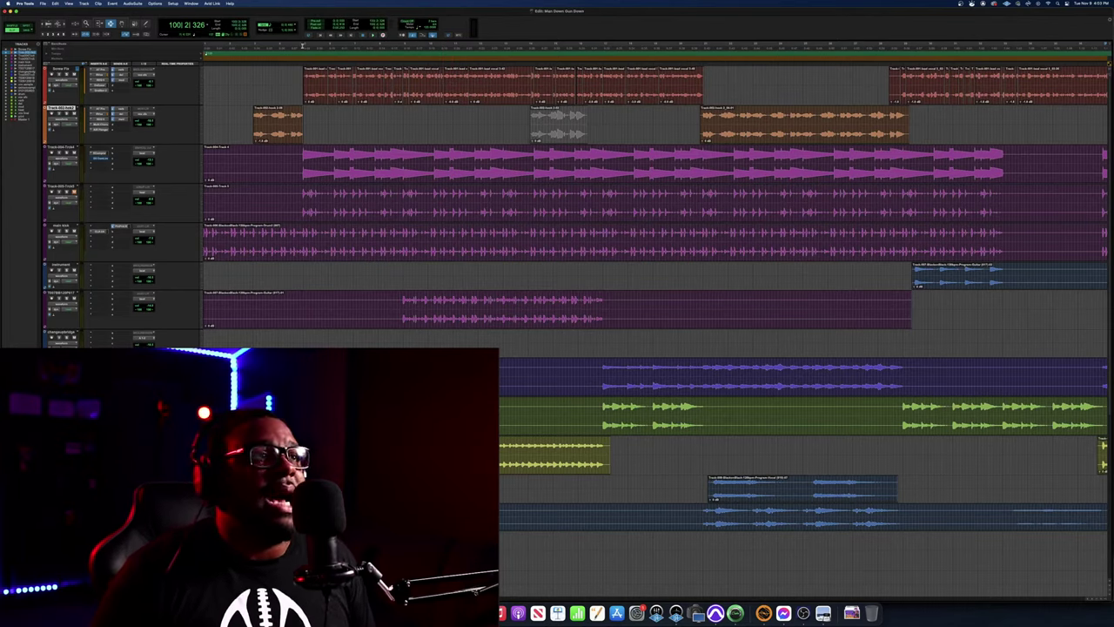
left_click(303, 45)
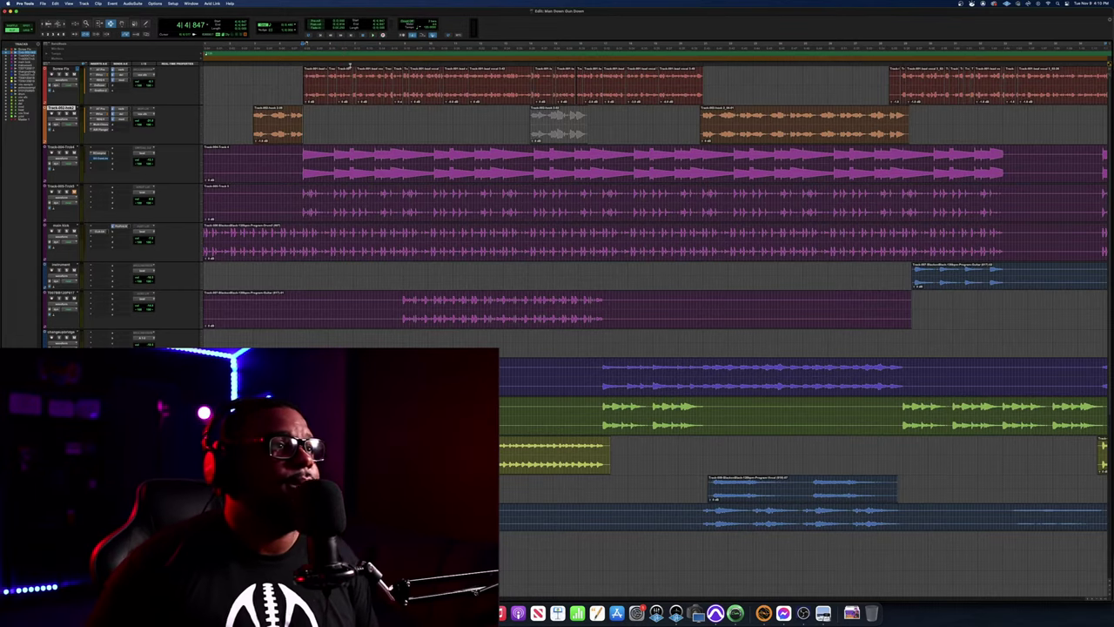
key("space")
scroll(445, 117, "down", 5)
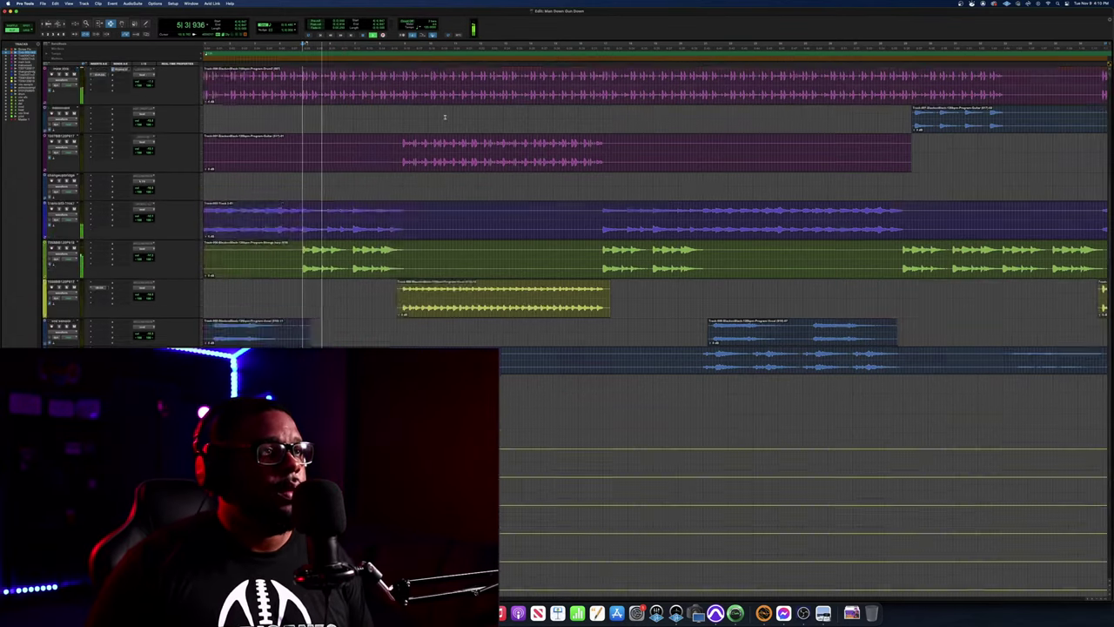
scroll(445, 116, "up", 5)
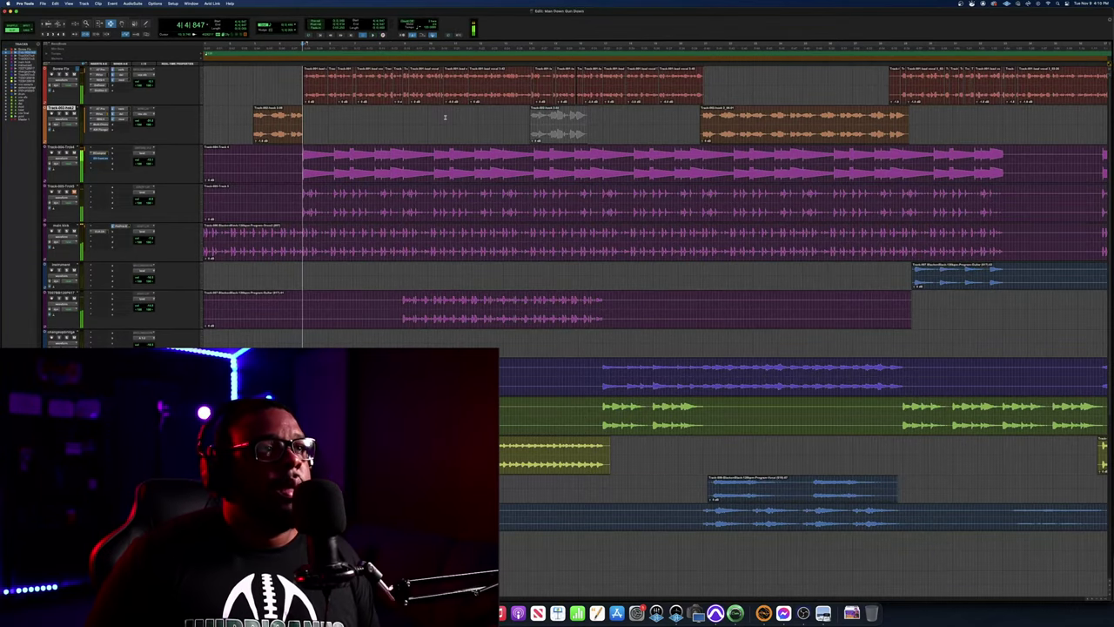
key("space")
Open the red vocal track's EQ from the Mix window and audition the song with the EQ active and bypassed
key("super+equal")
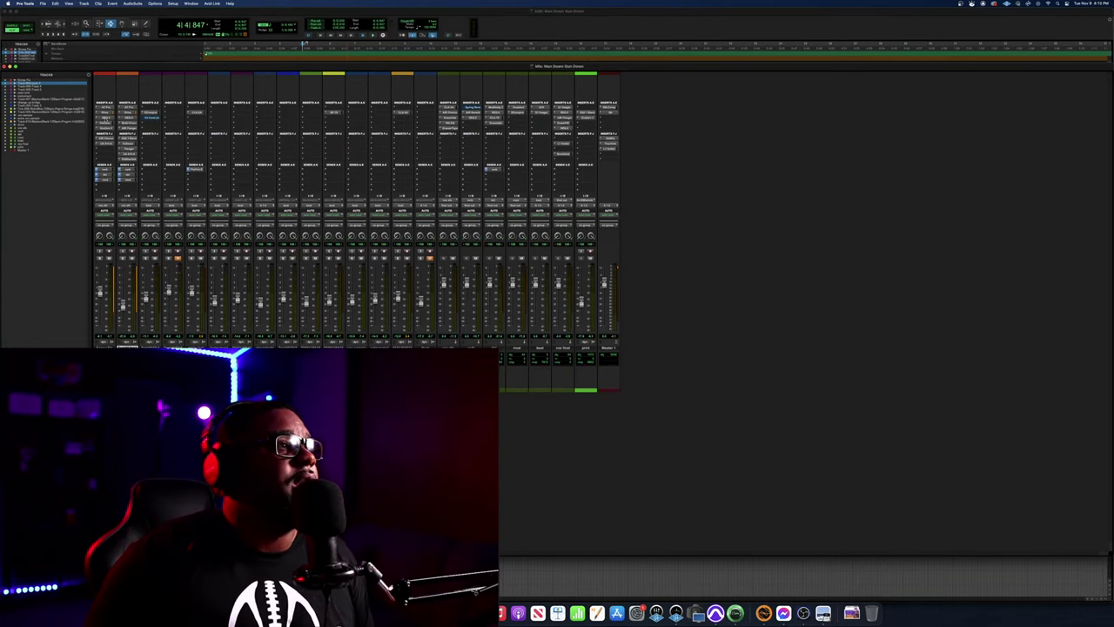
left_click(107, 118)
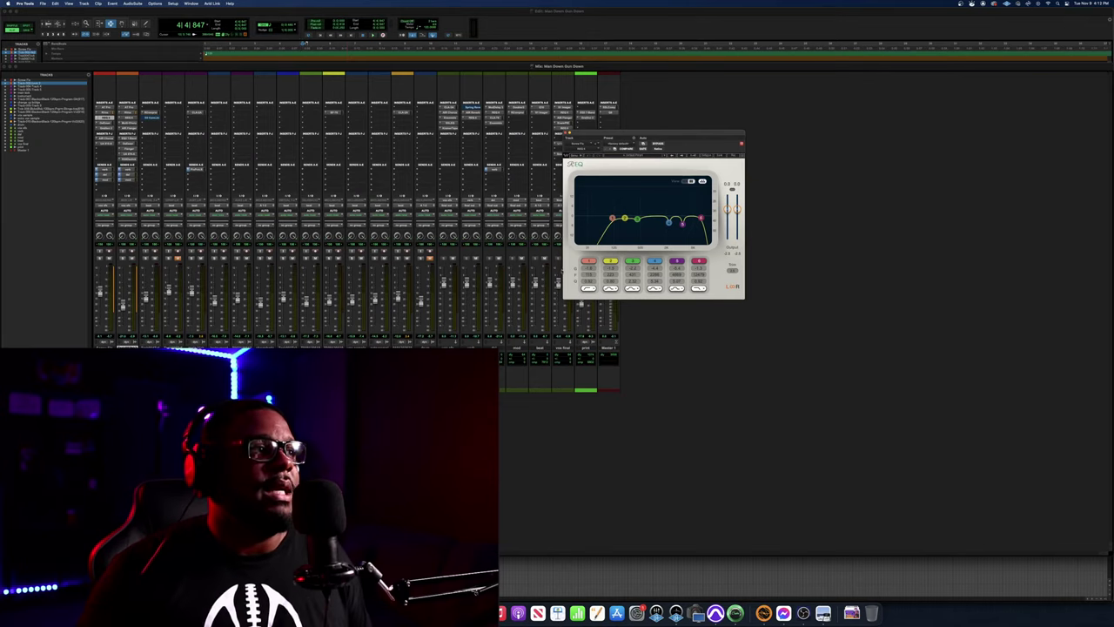
key("space")
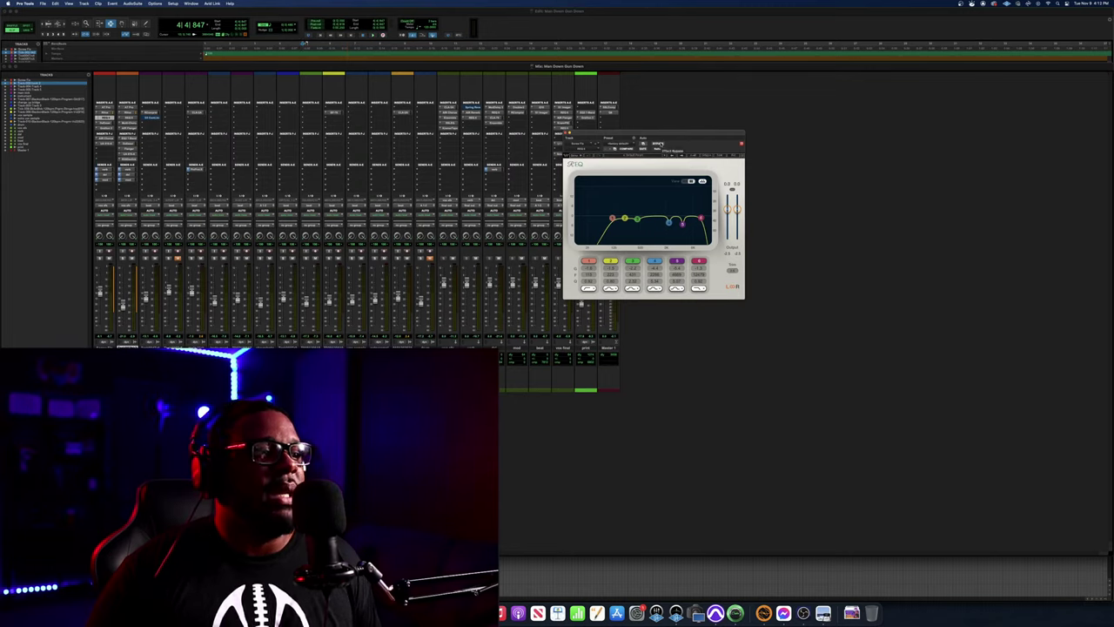
key("space")
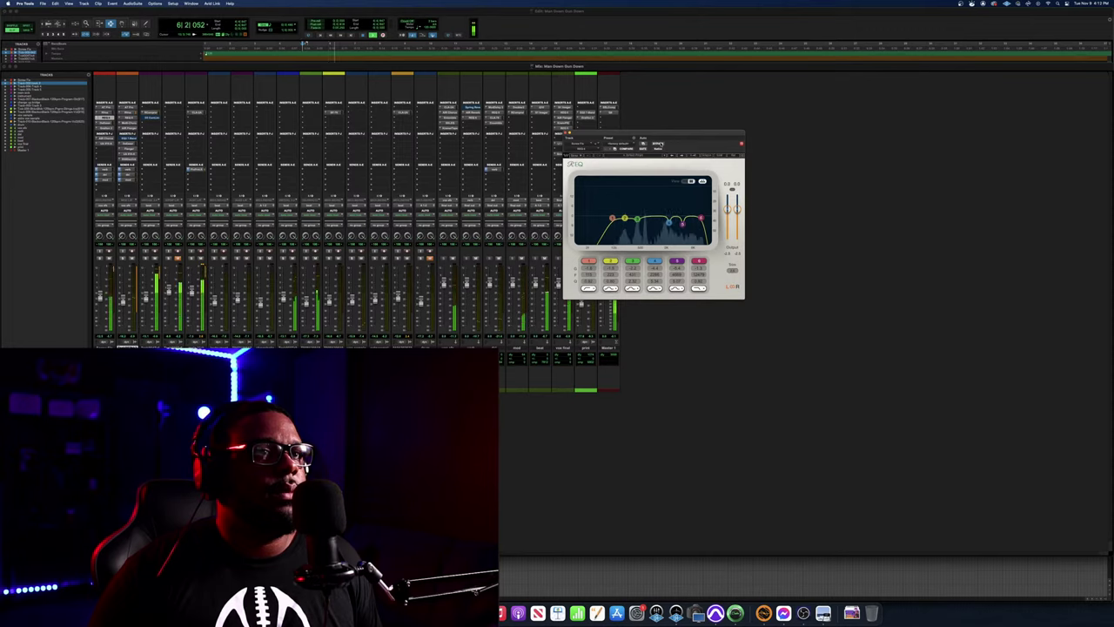
left_click(659, 143)
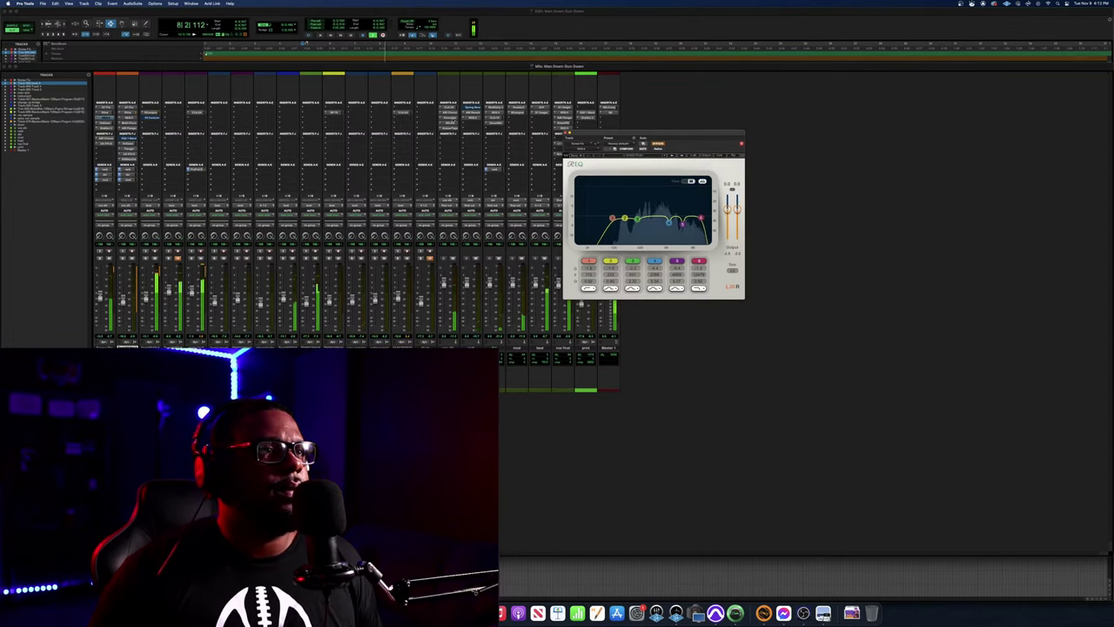
Audition the Solid State Logic EQ on the first aux track active and bypassed, and reopen the red vocal track's EQ
left_click(450, 123)
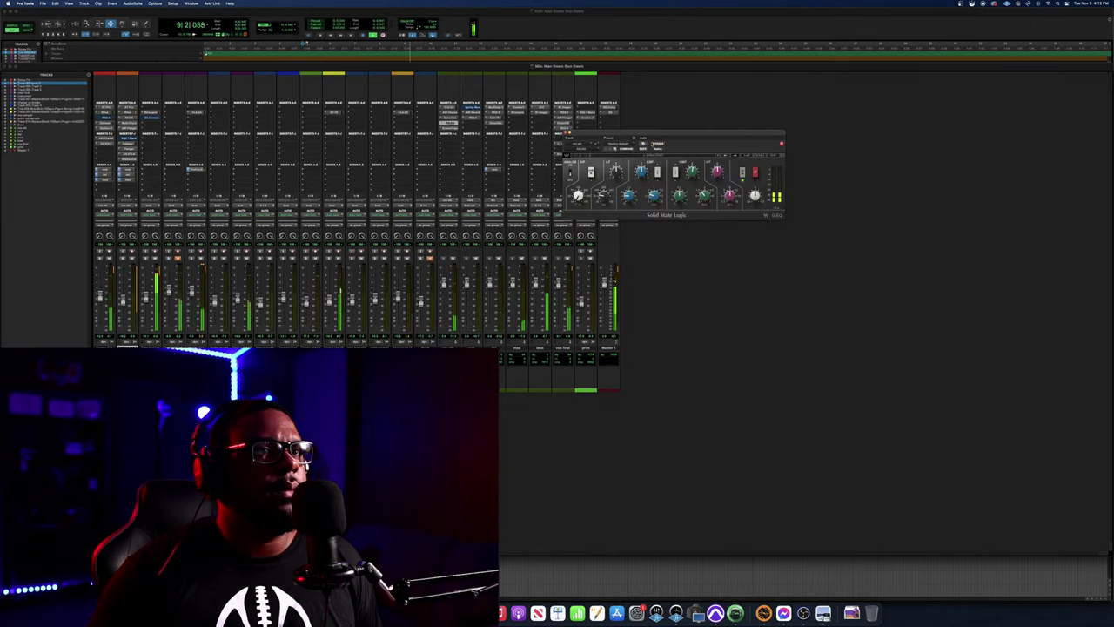
left_click(659, 145)
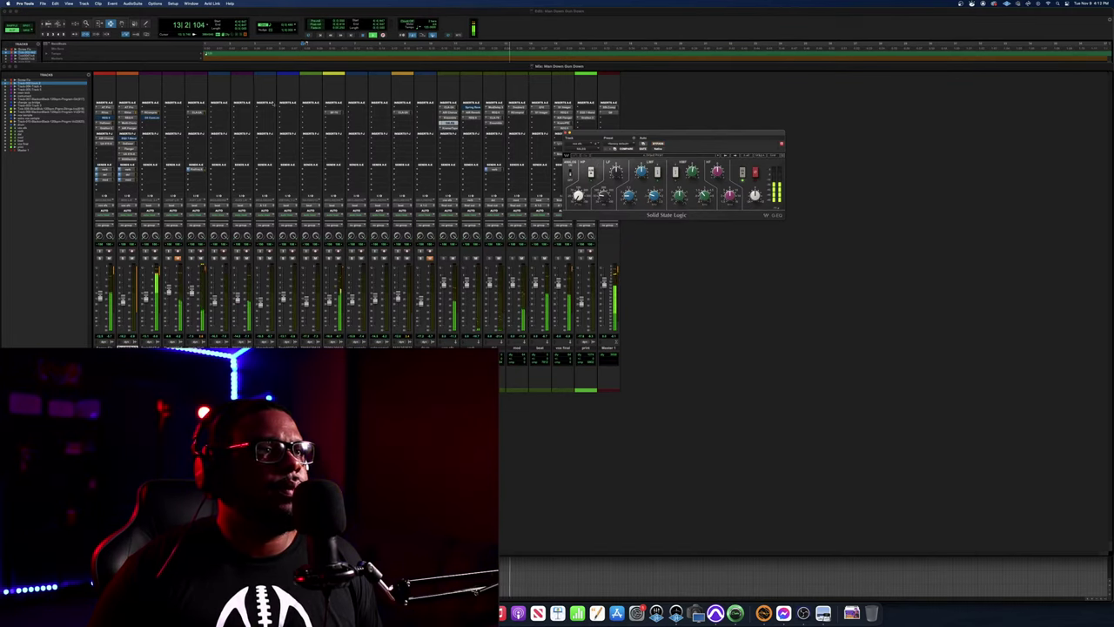
left_click(105, 118)
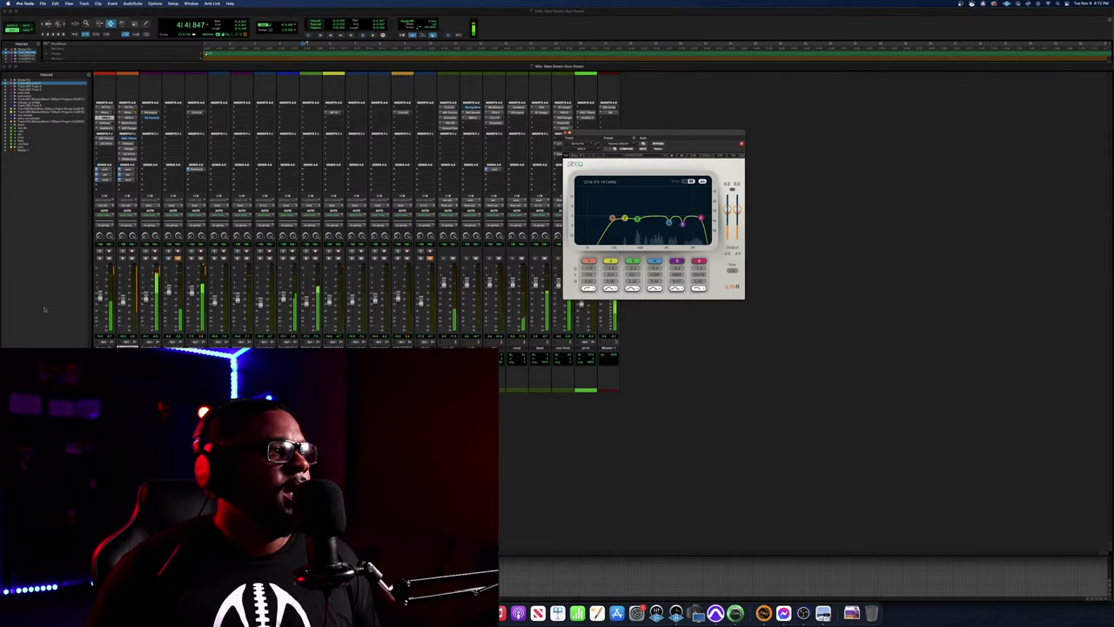
Audition the song repeatedly with band 6 of the red vocal track's EQ active and switched off, and stop playback
key("space")
key("space")
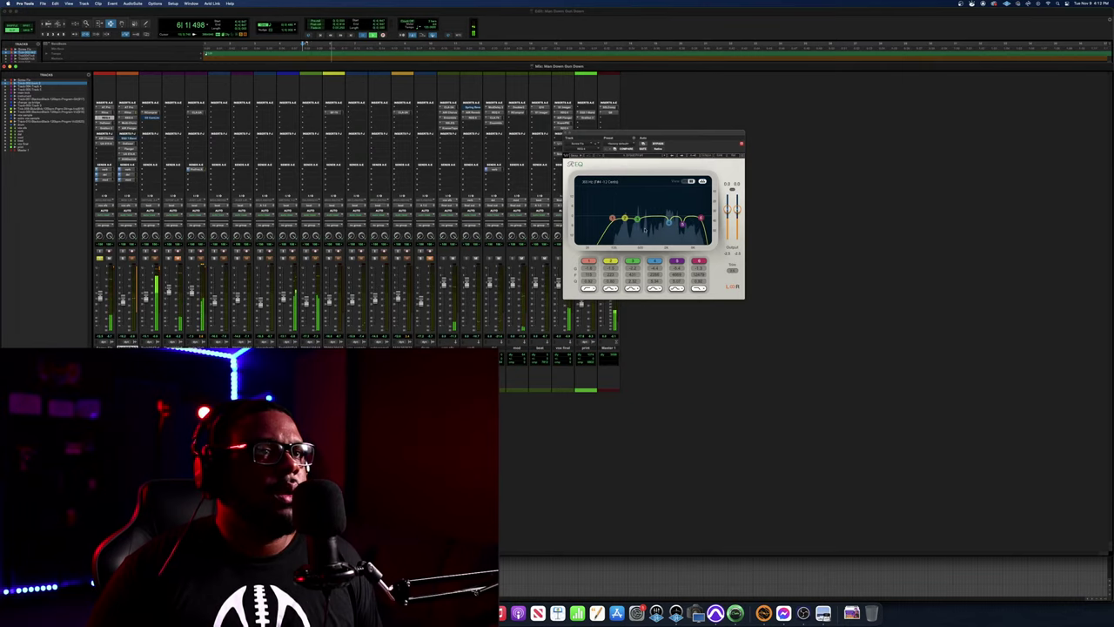
key("space")
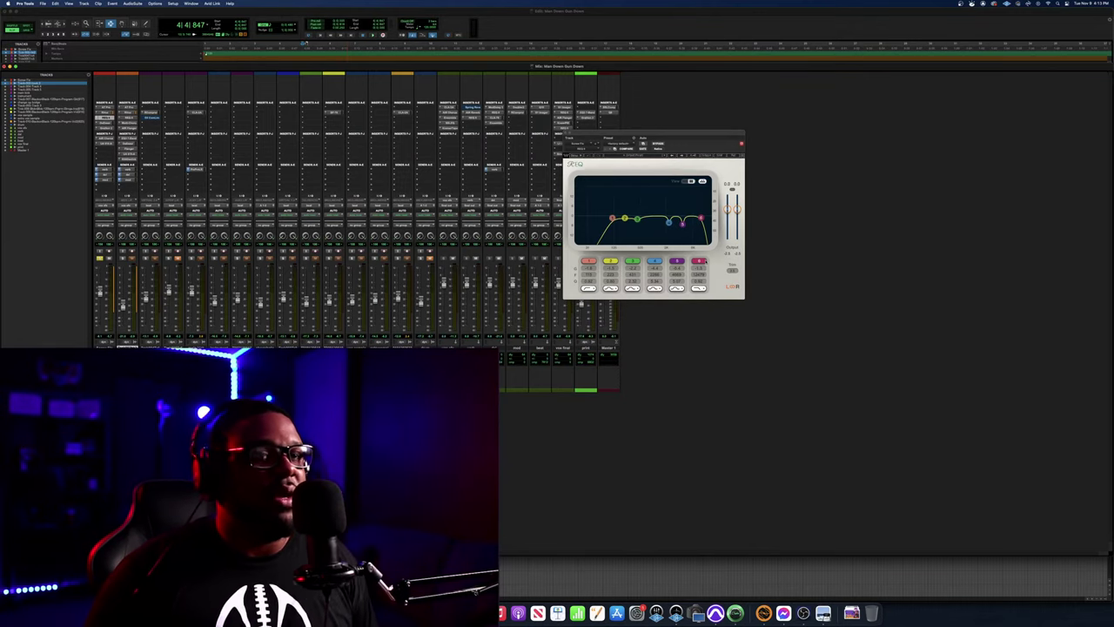
key("space")
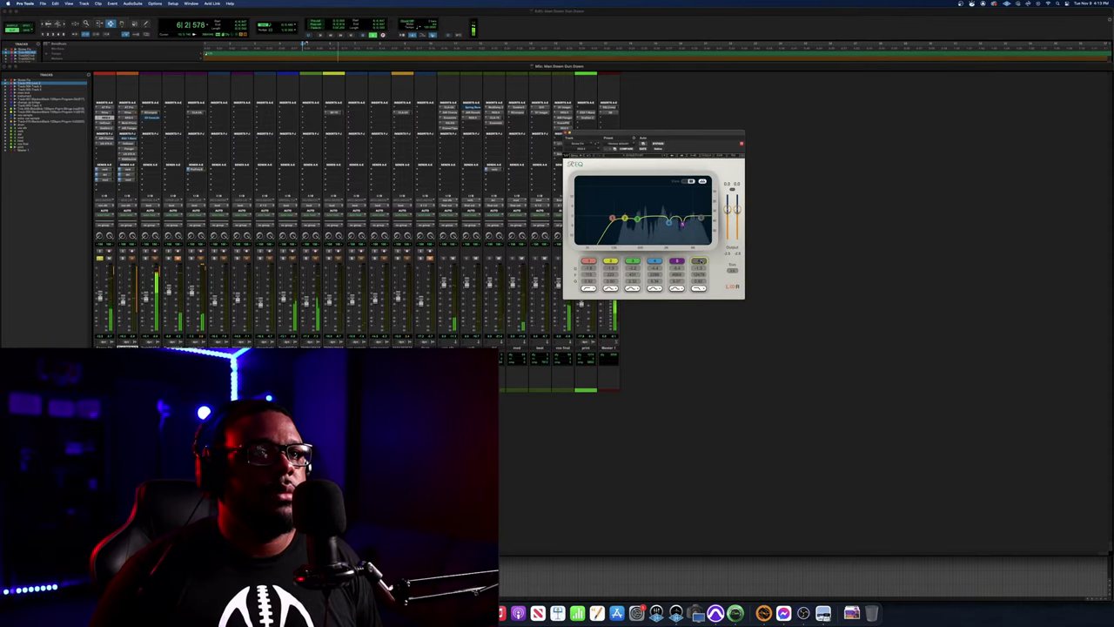
key("space")
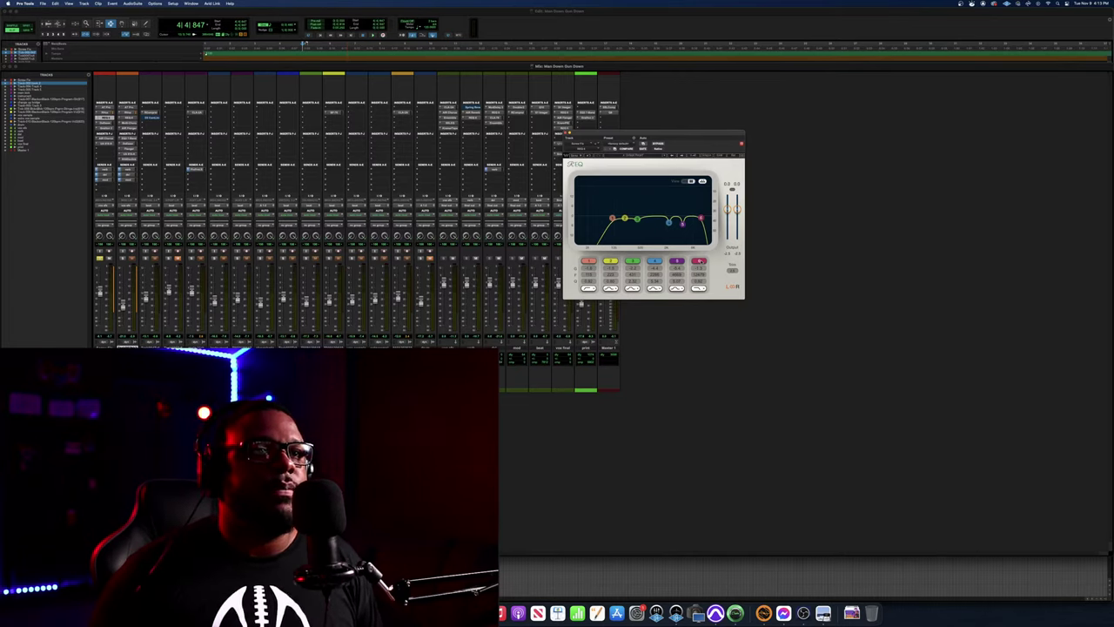
key("space")
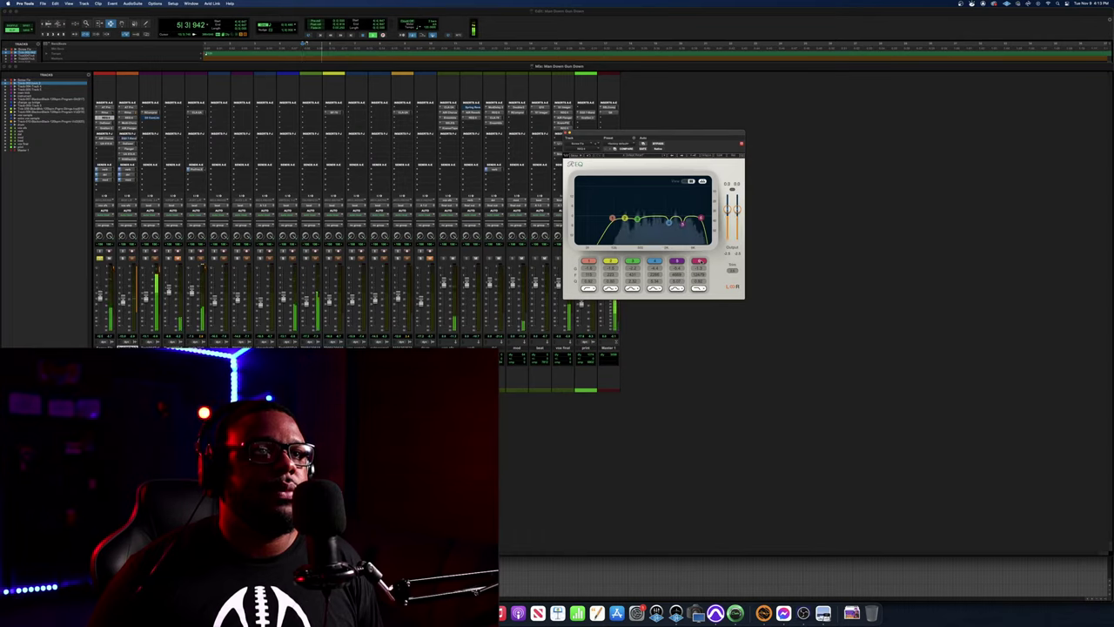
left_click(699, 261)
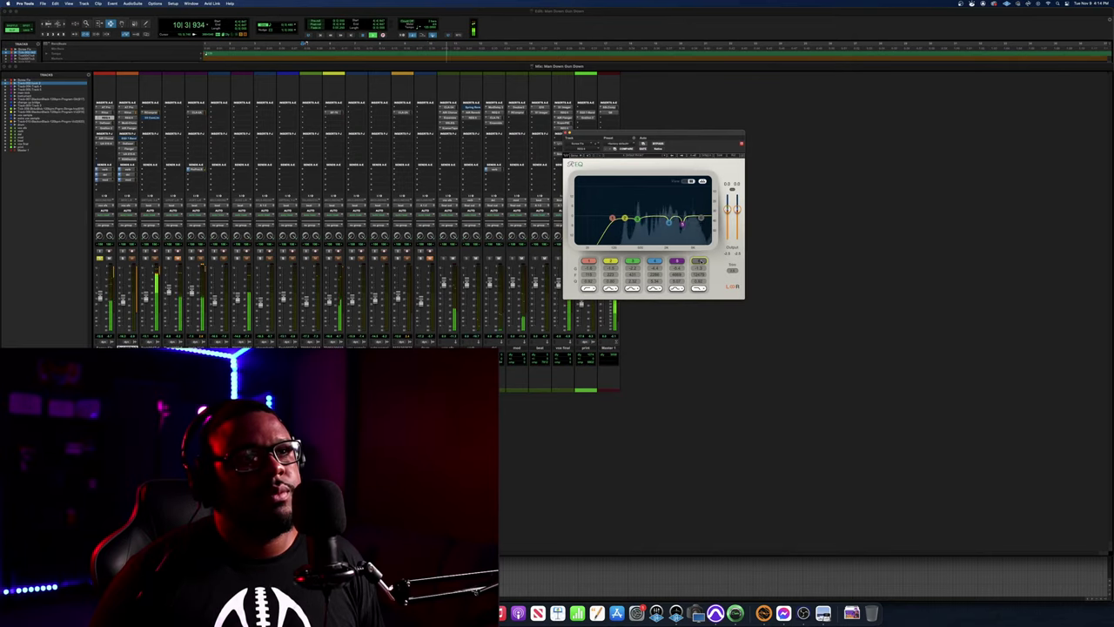
left_click(700, 261)
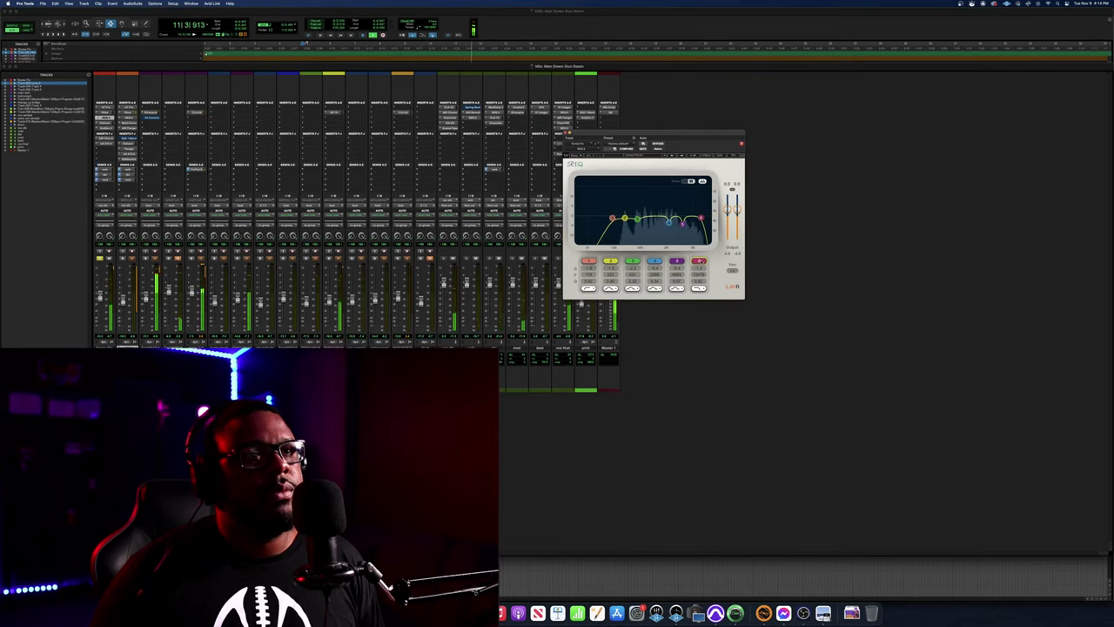
key("space")
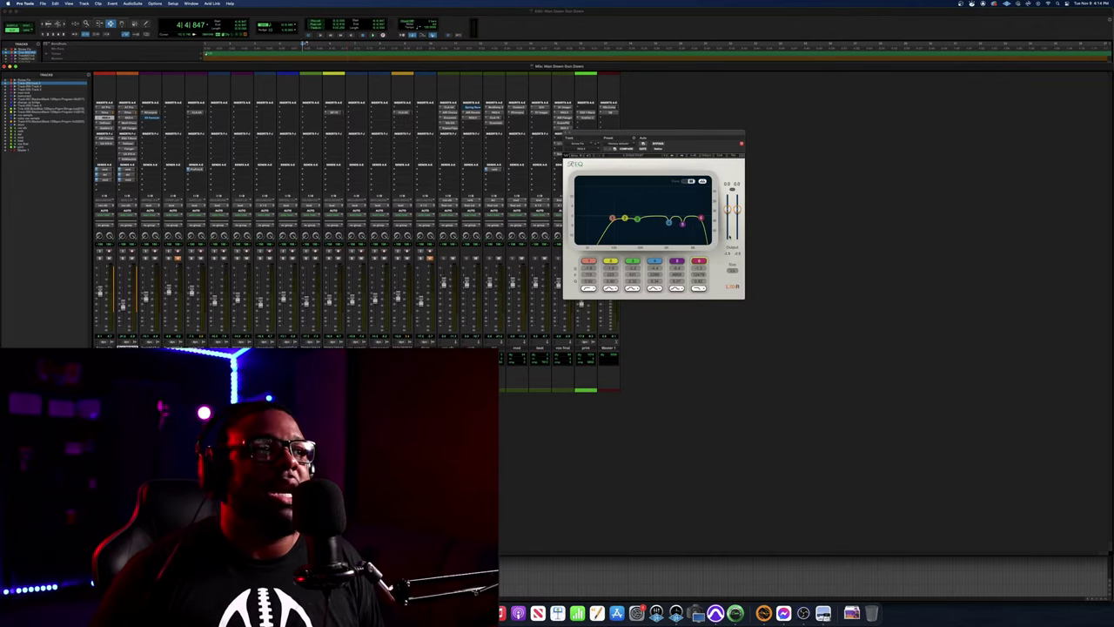
Audition the vocal while switching off EQ bands 6, 5 and 4 one after another, and switch the bands back on
key("space")
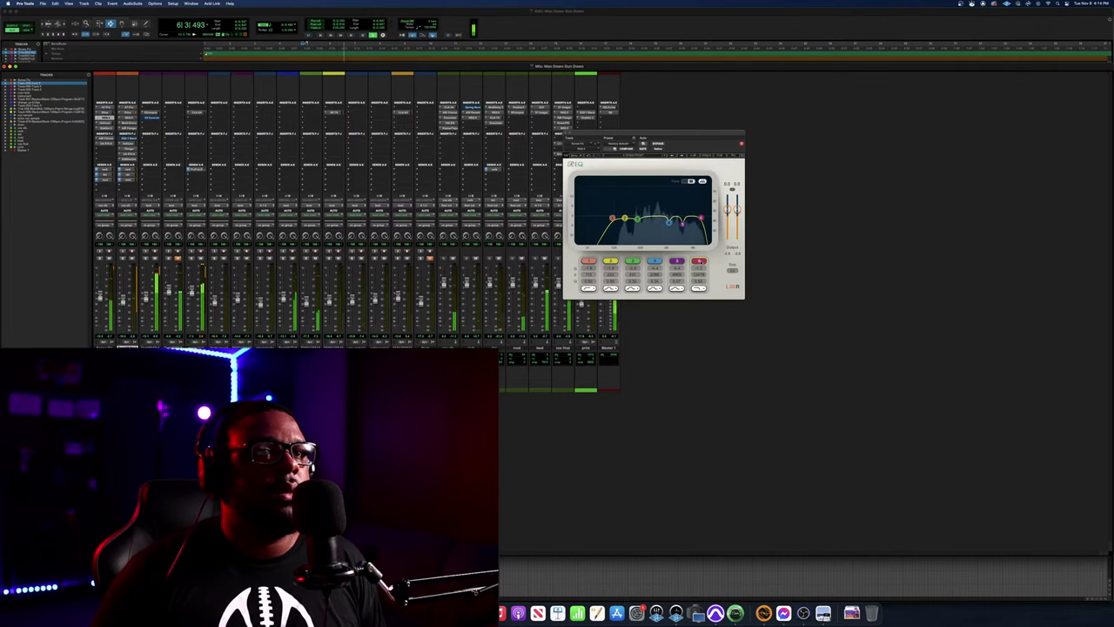
left_click(699, 261)
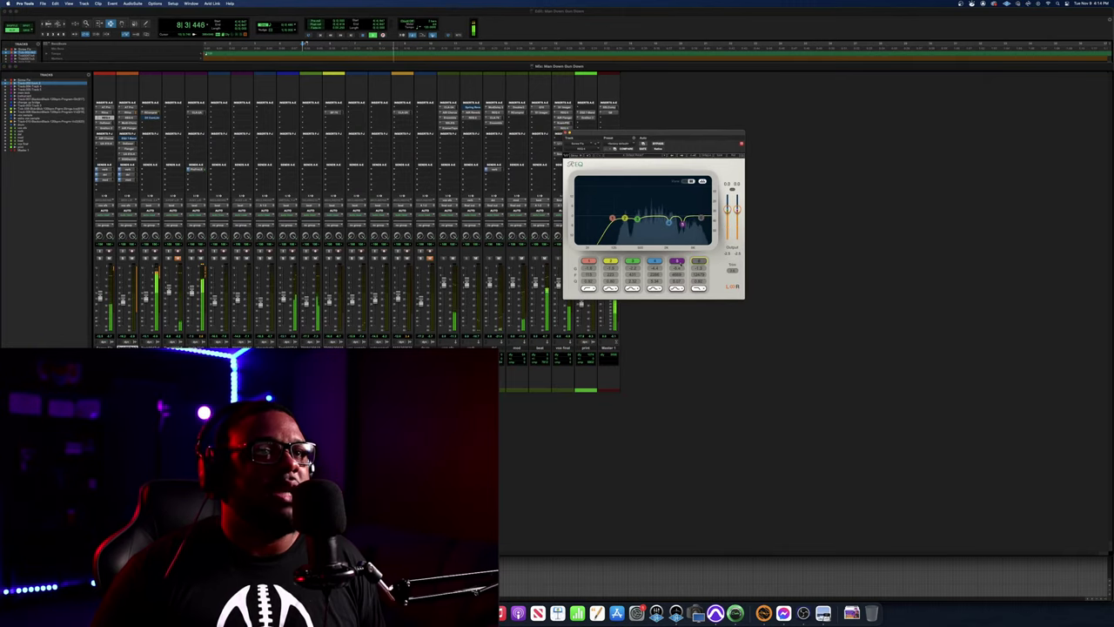
left_click(677, 261)
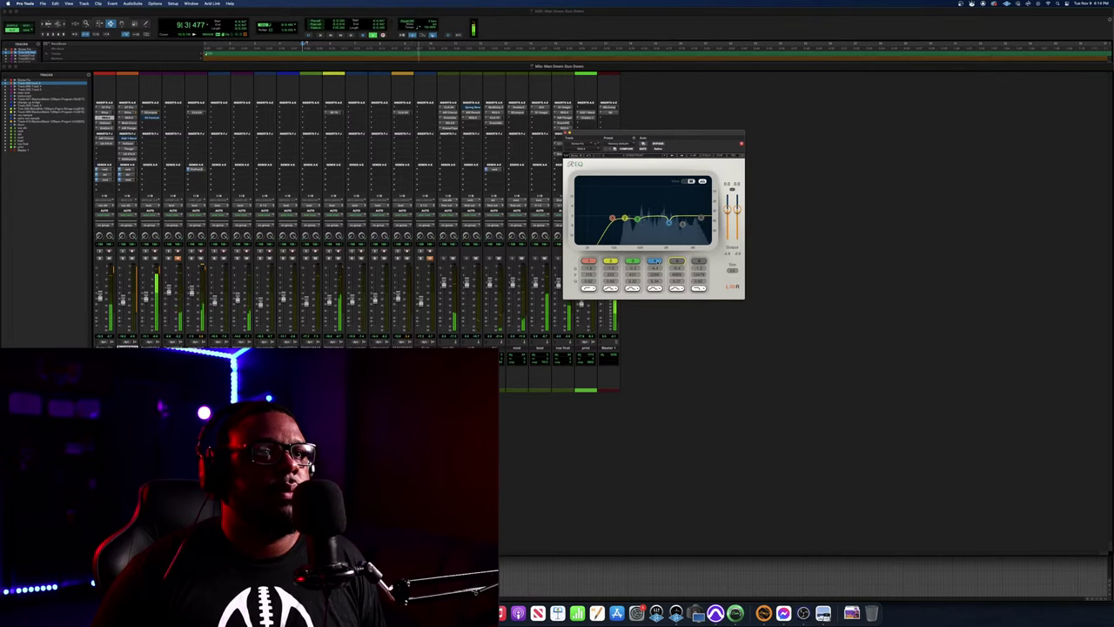
left_click(655, 261)
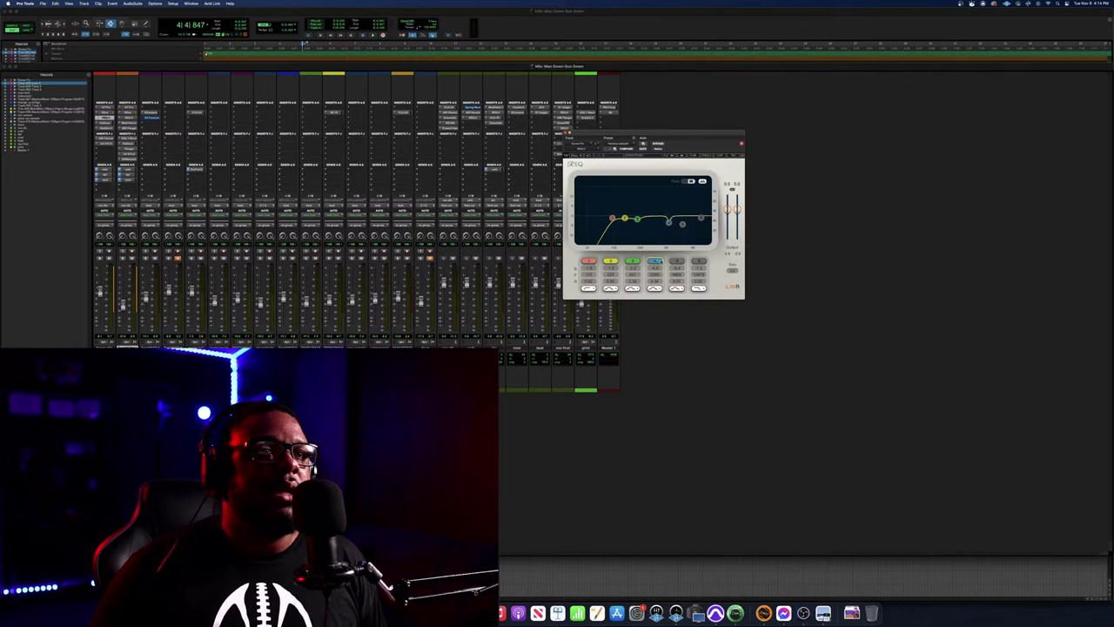
left_click(681, 261)
left_click(698, 262)
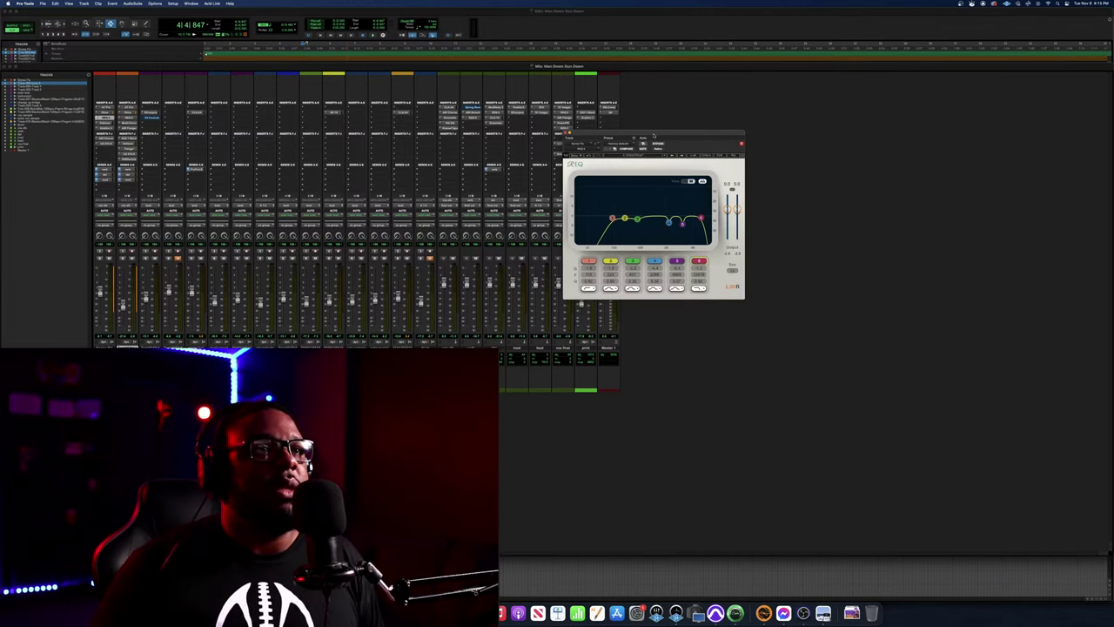
Close the red vocal track's EQ and inspect the EQ on the print track and the two EQs on the vox final track
left_click(567, 136)
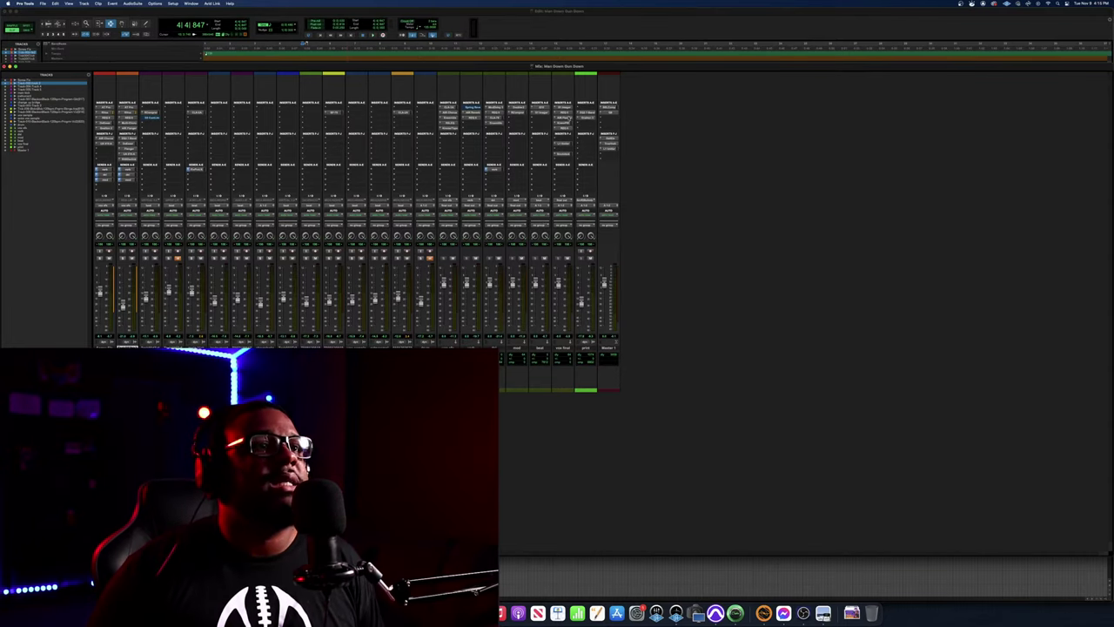
left_click(586, 114)
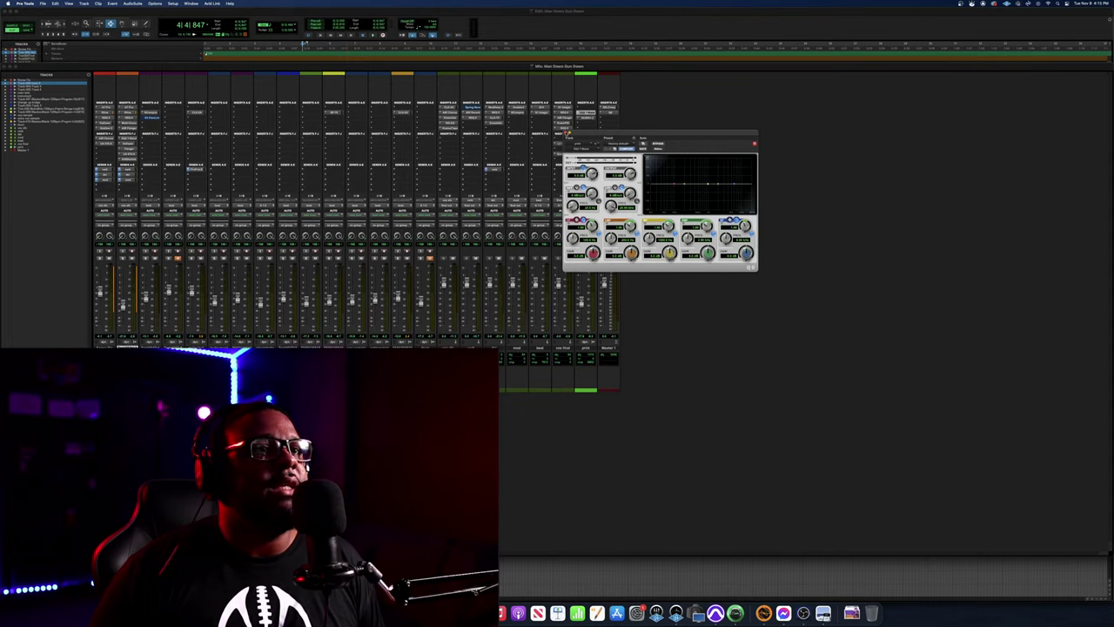
left_click(568, 133)
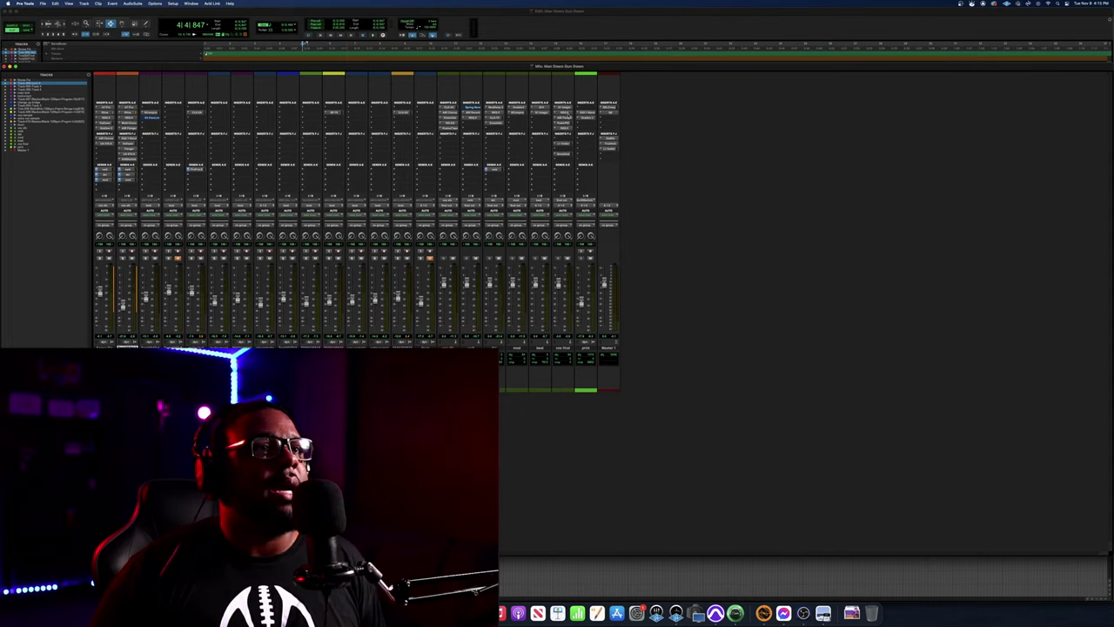
left_click(564, 113)
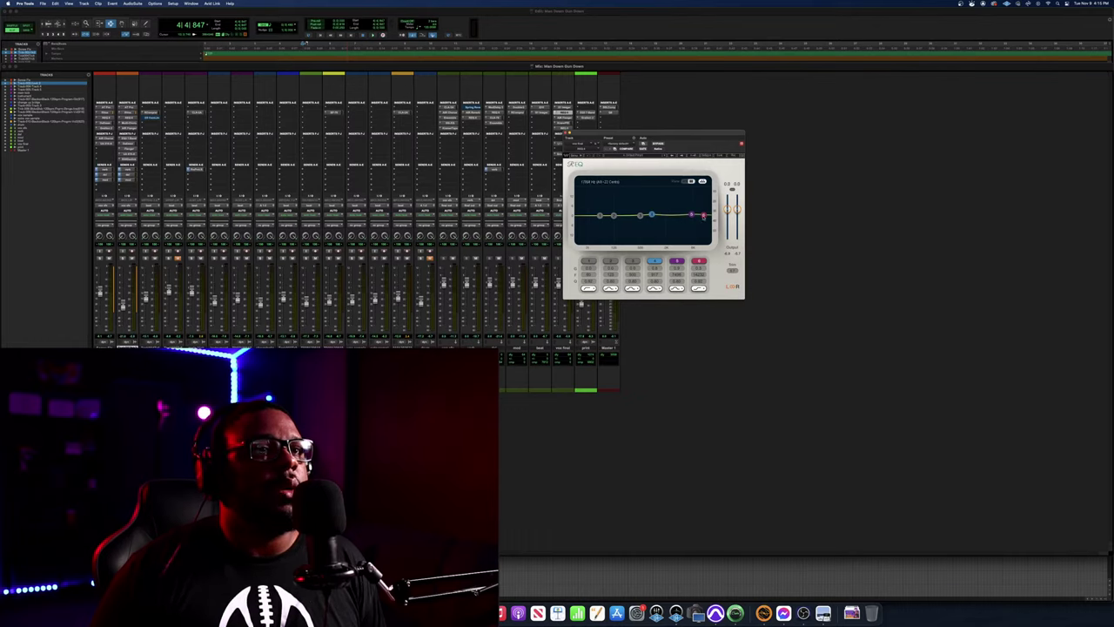
left_click(567, 133)
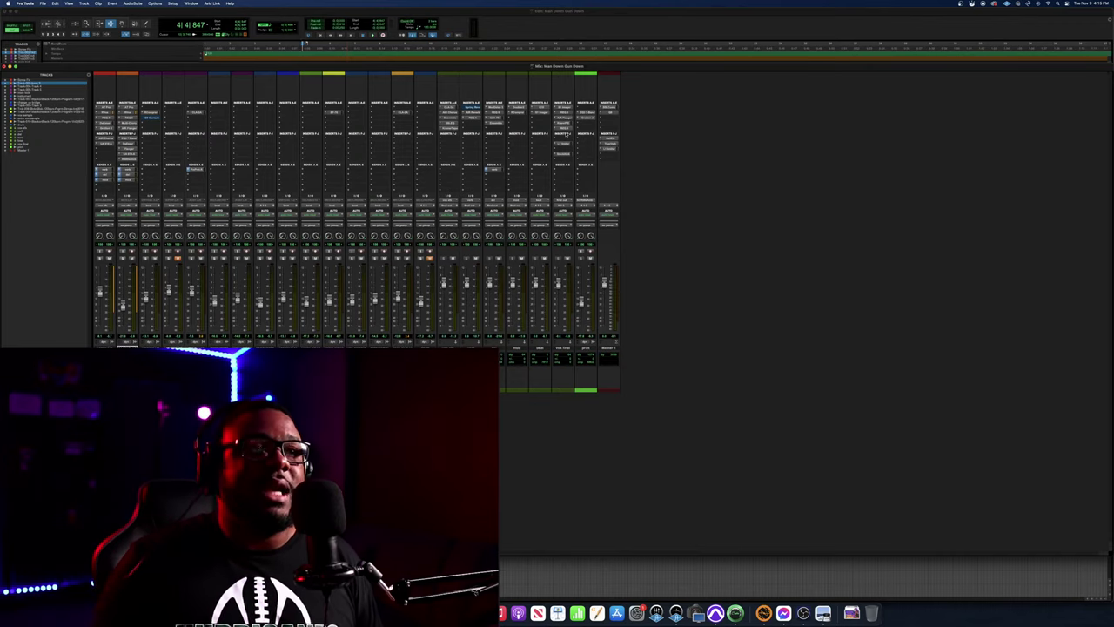
left_click(563, 127)
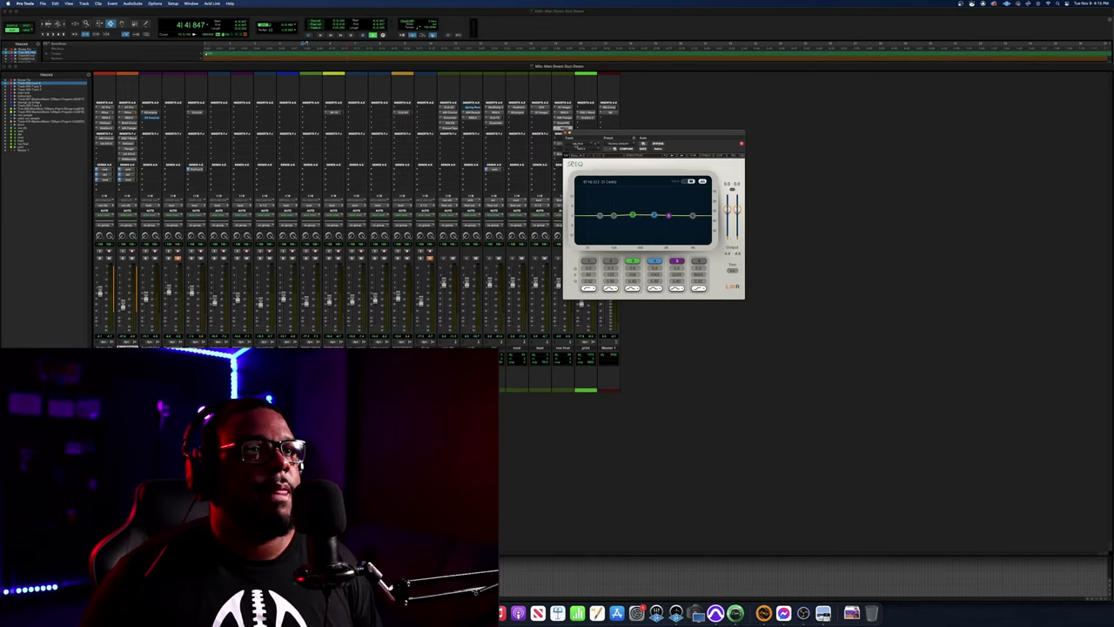
Try a strong high-shelf boost with band 6 of the vox final track's last EQ during playback, and return the band to flat
key("space")
left_click(566, 133)
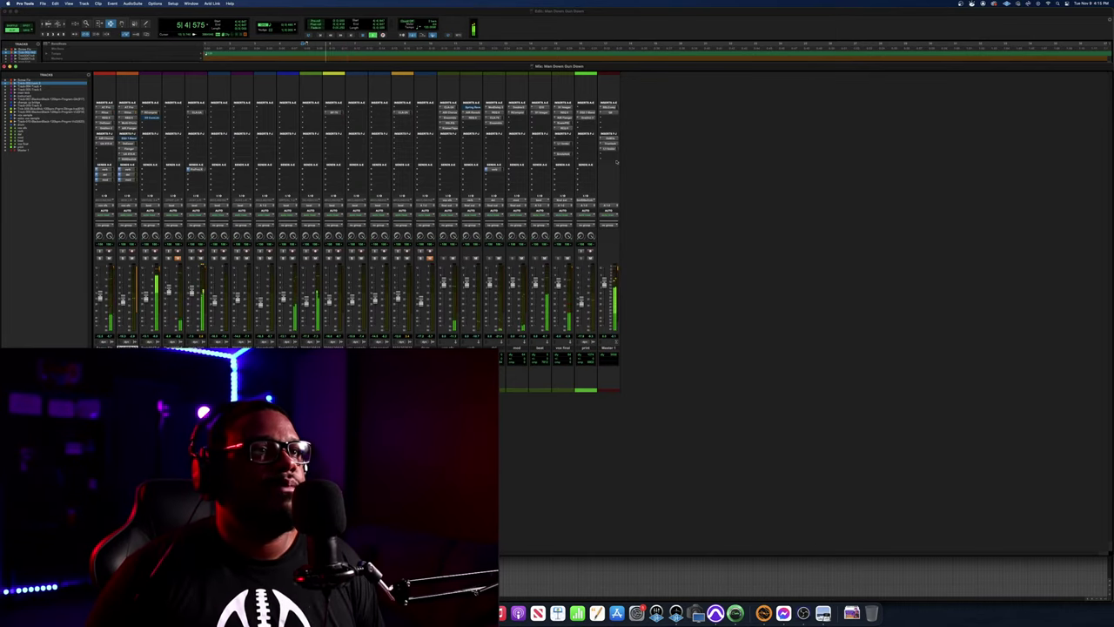
left_click(567, 135)
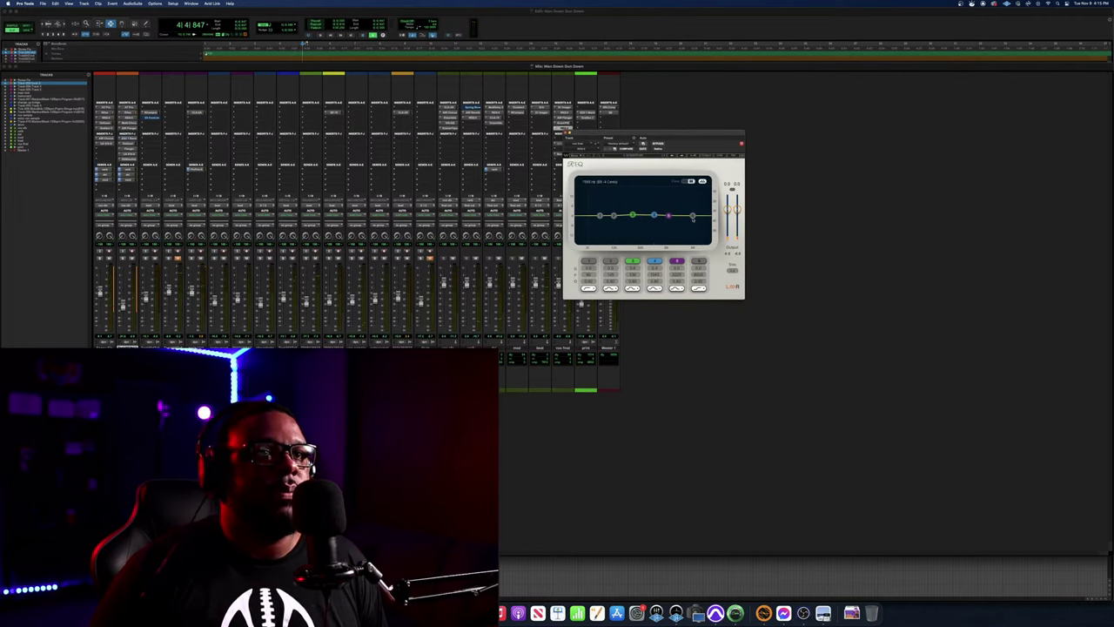
left_click_drag(693, 217, 685, 202)
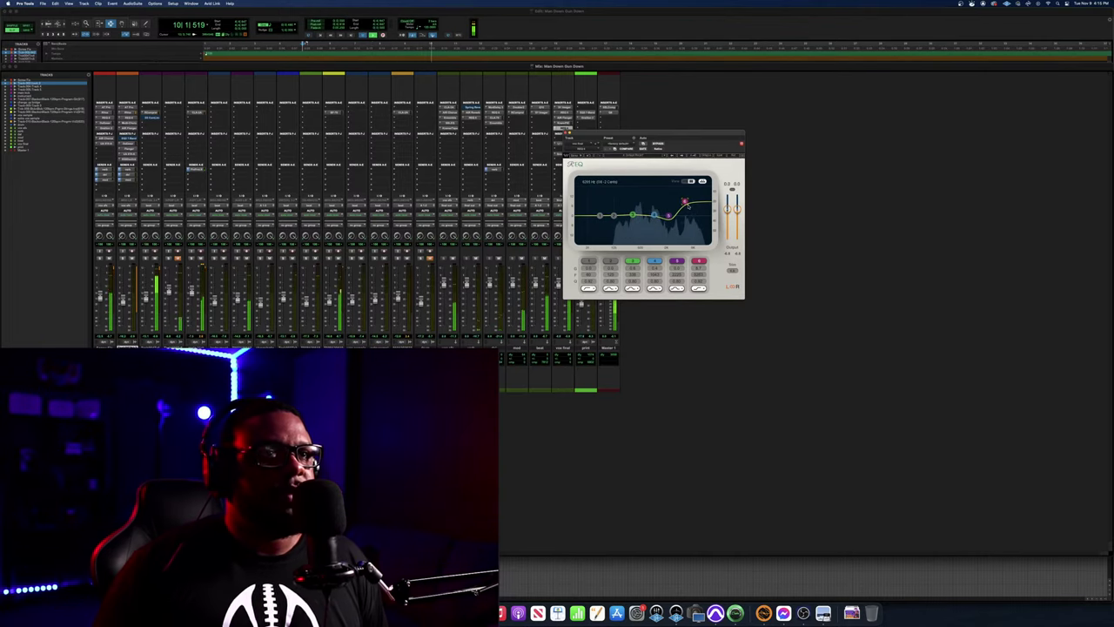
key("space")
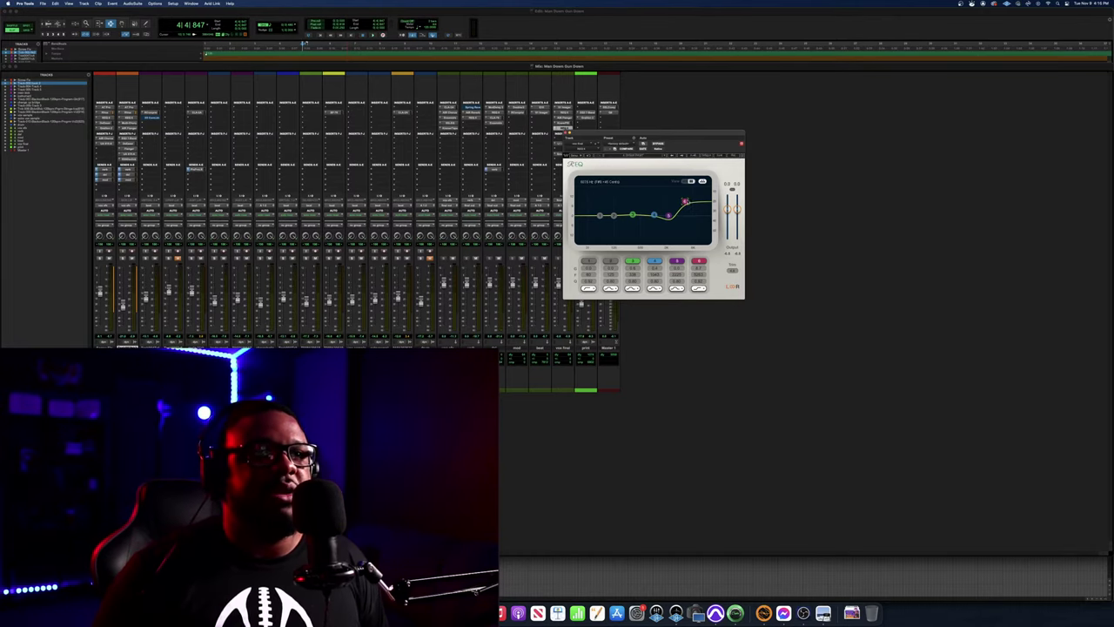
key("space")
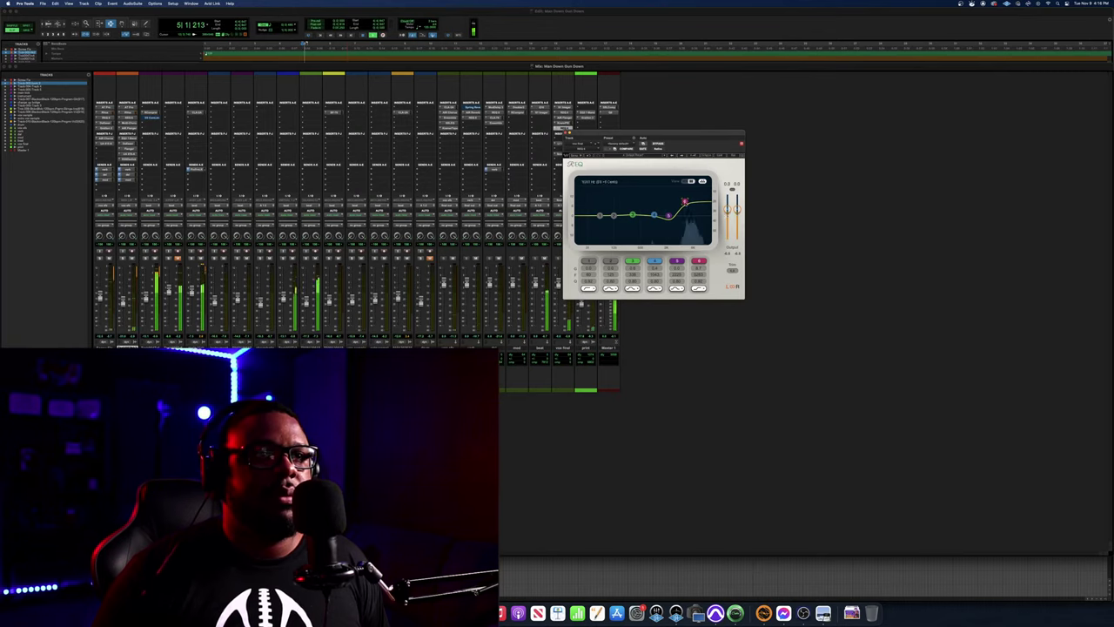
left_click_drag(685, 203, 688, 215)
key("space")
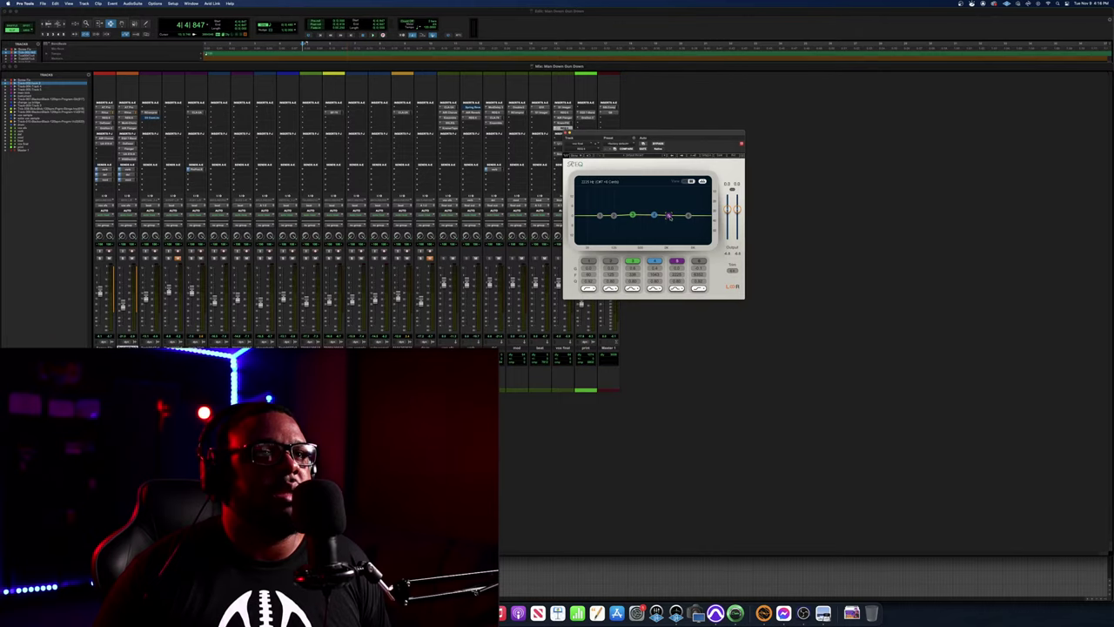
Try a mild boost with band 5 of the vox final track's EQ at several upper-midrange frequencies during playback
left_click_drag(669, 215, 674, 209)
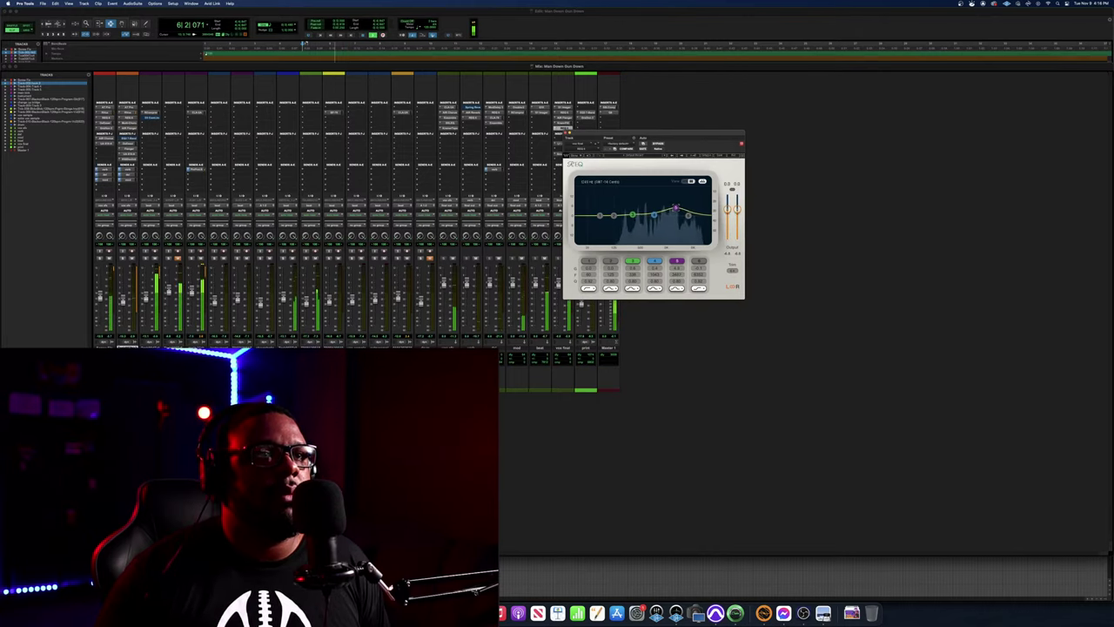
left_click_drag(680, 207, 681, 209)
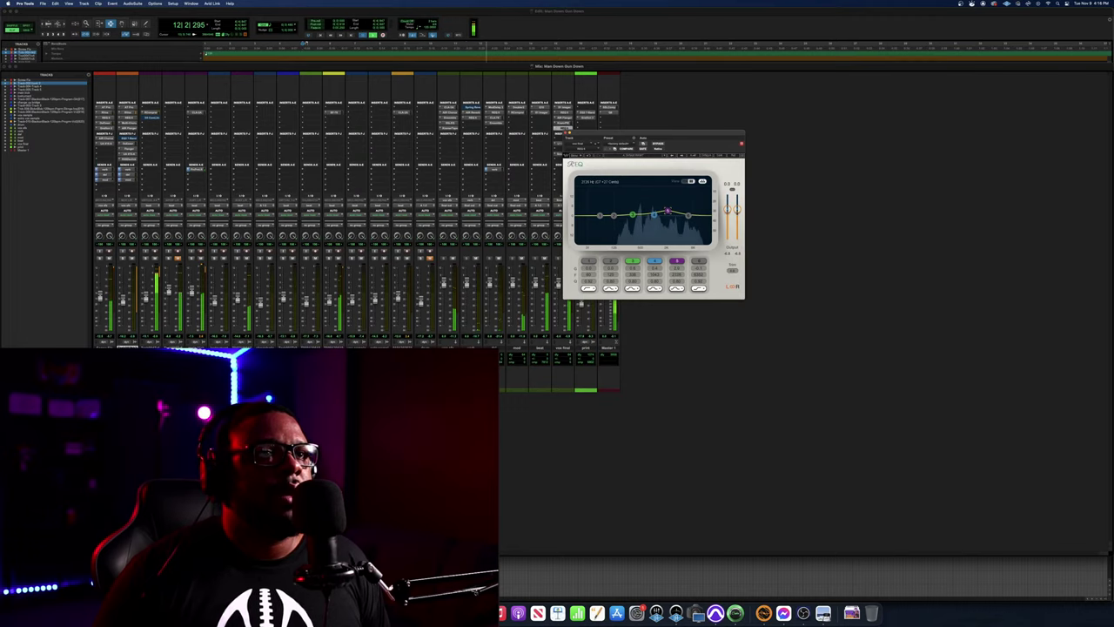
left_click_drag(669, 211, 666, 211)
key("space")
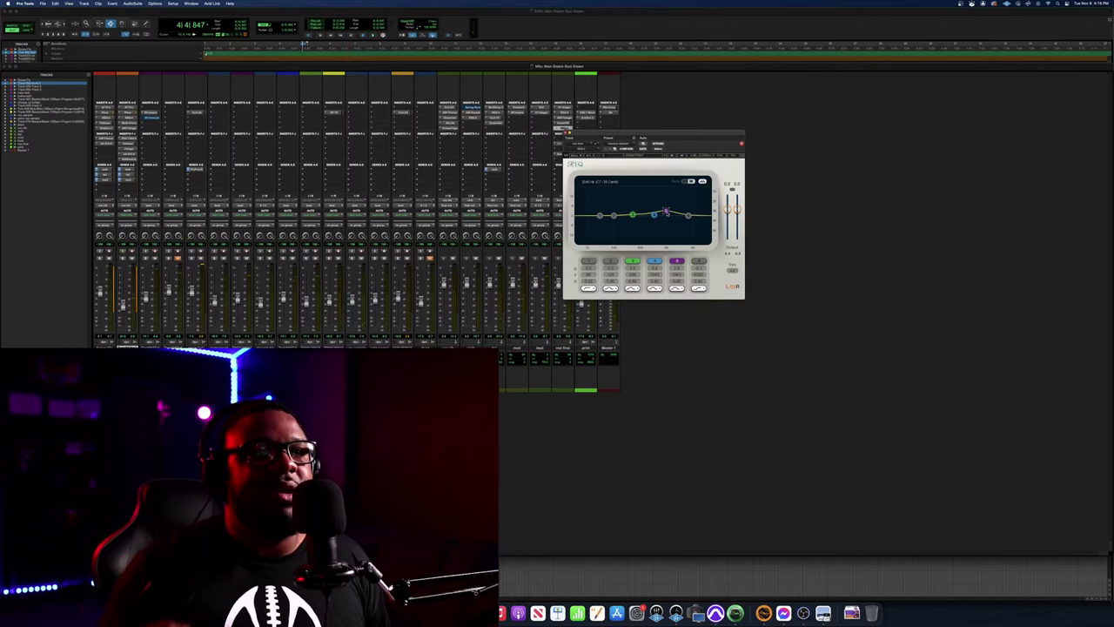
Sweep band 5 from a deep cut to a broad boost during playback, leaving the boost peak in the upper midrange
key("space")
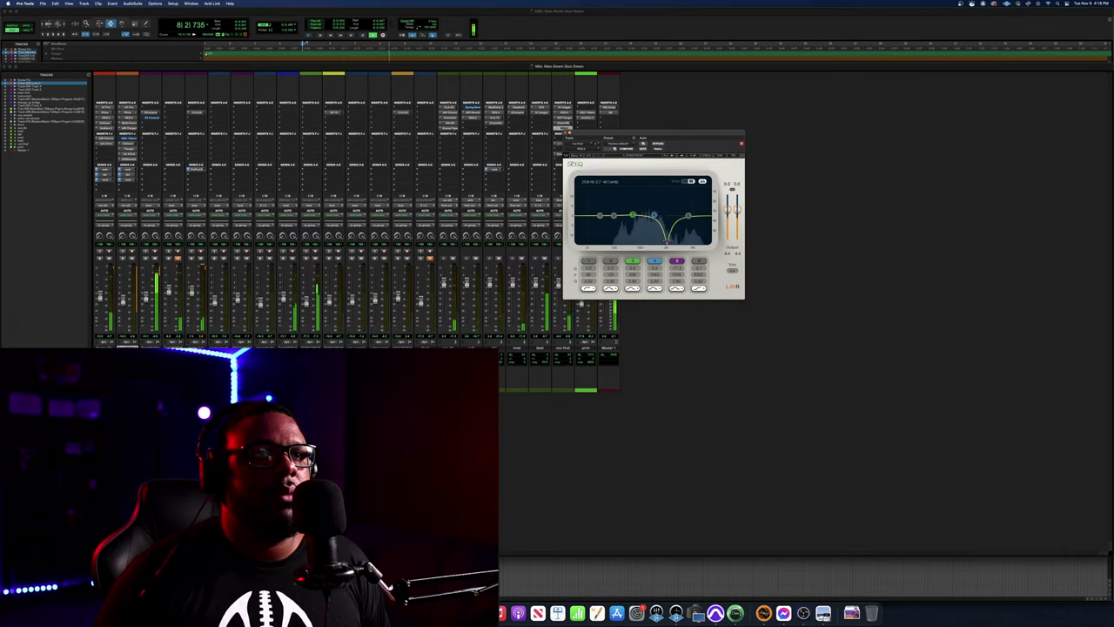
mouse_move(651, 243)
left_mouse_down()
mouse_move(631, 213)
mouse_move(638, 236)
left_mouse_up()
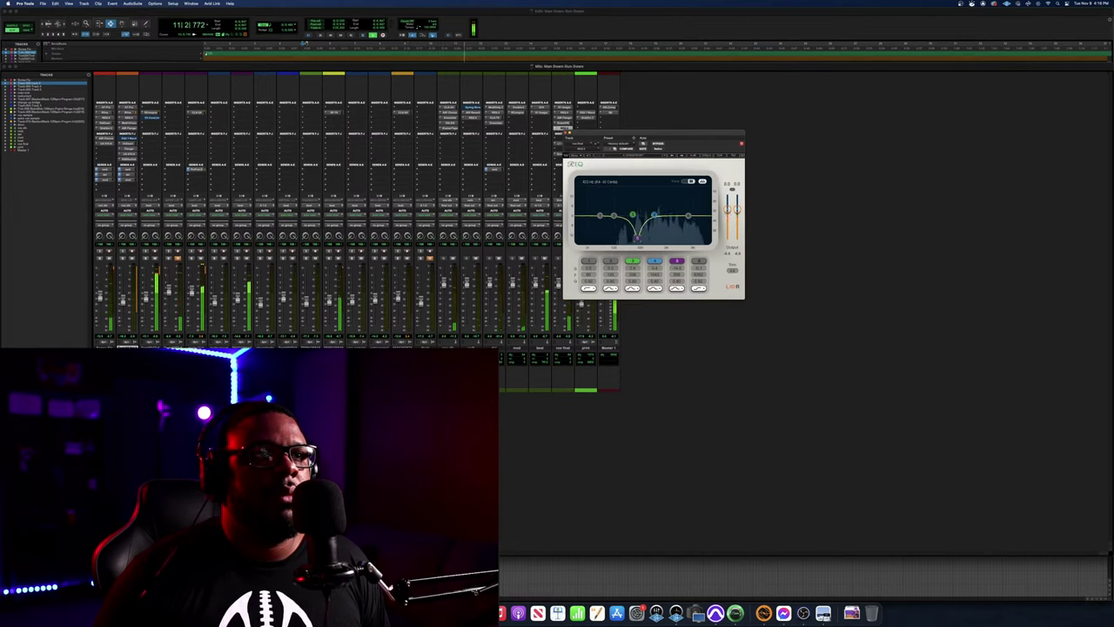
left_click_drag(638, 198, 672, 198)
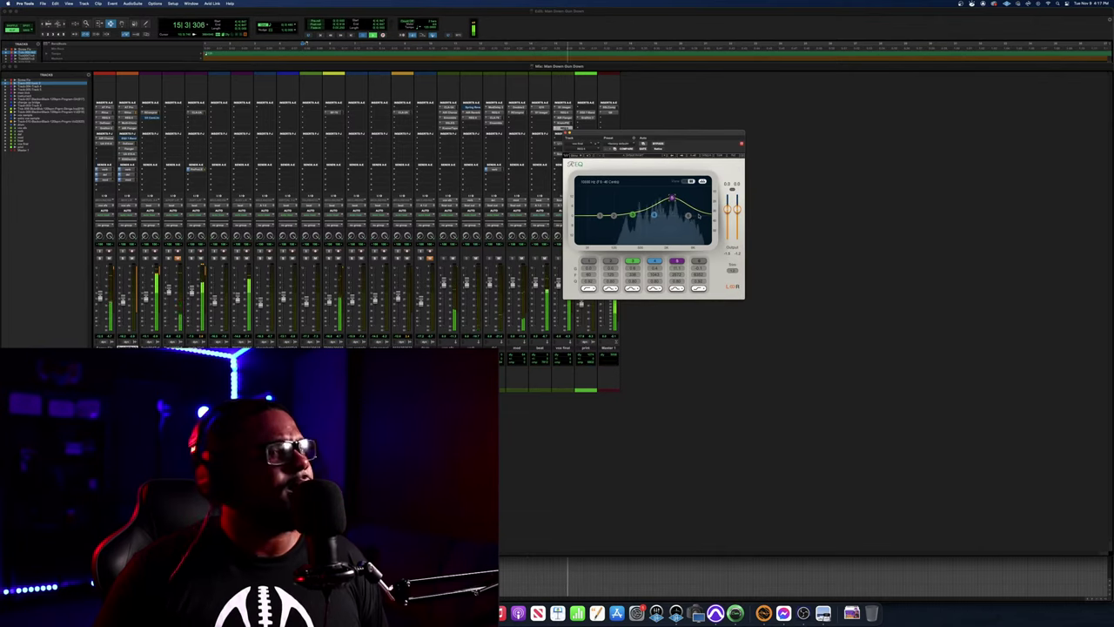
key("space")
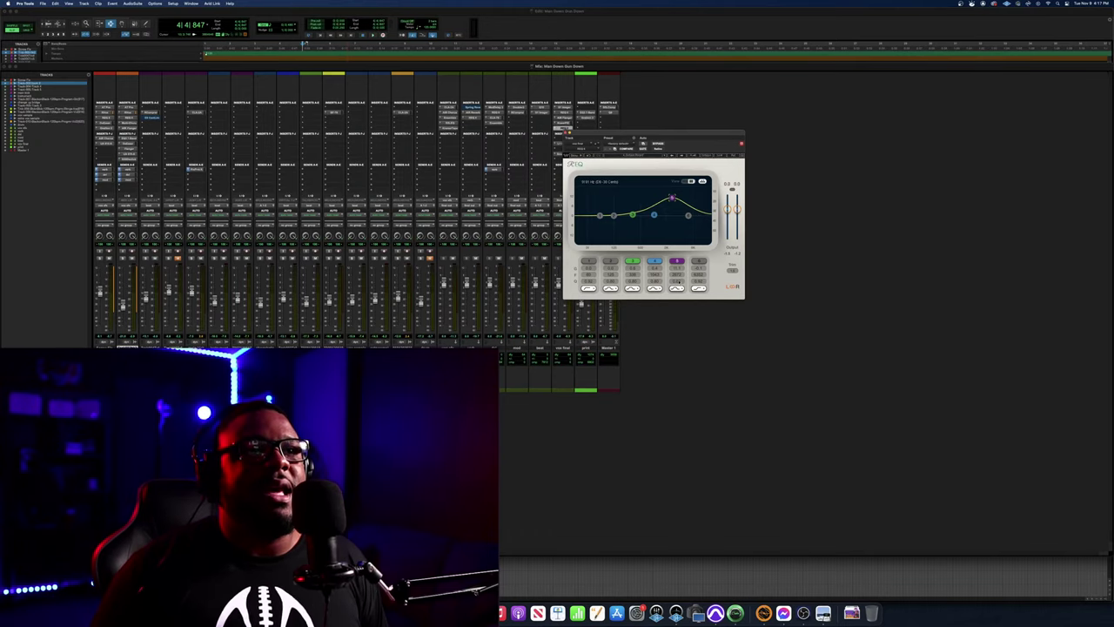
Narrow band 5's Q, change its boost to a small cut at the same frequency, and audition the result
left_click_drag(677, 281, 676, 265)
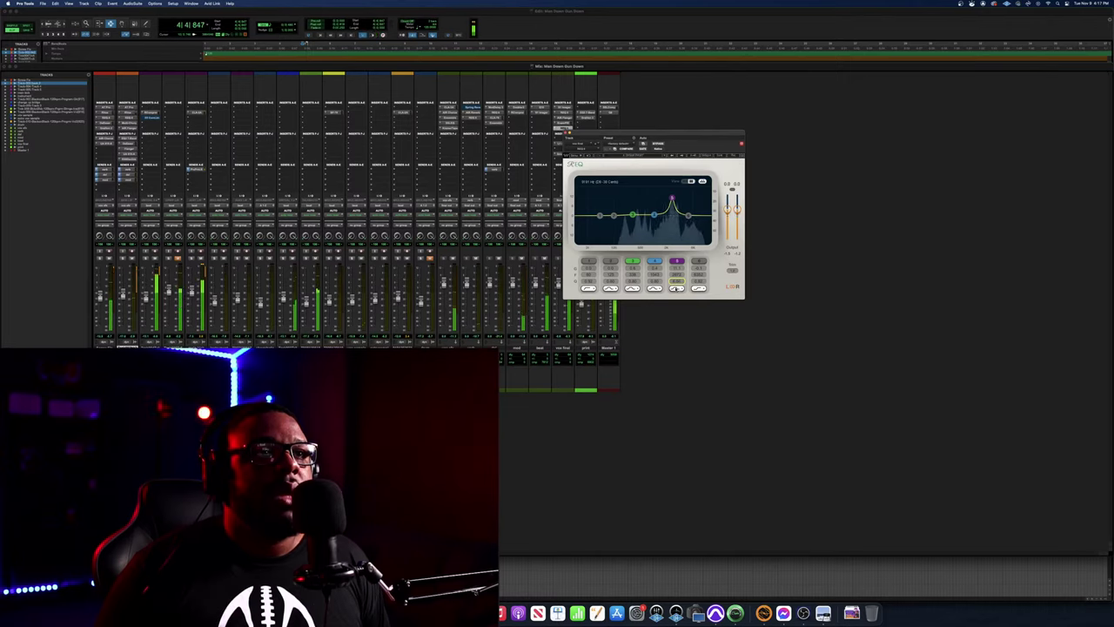
key("space")
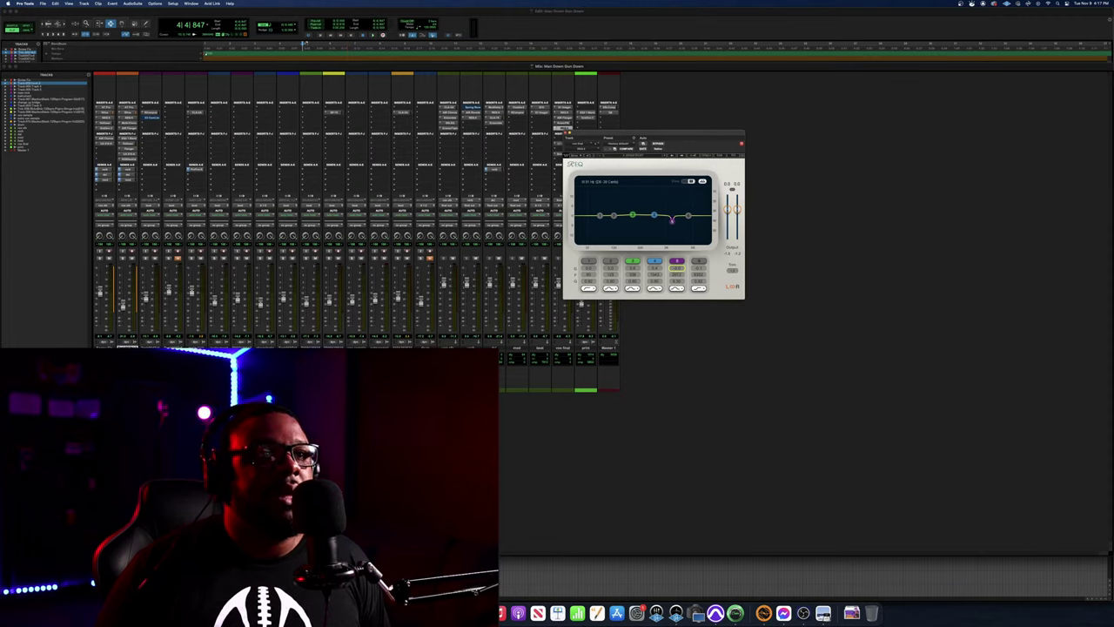
key("space")
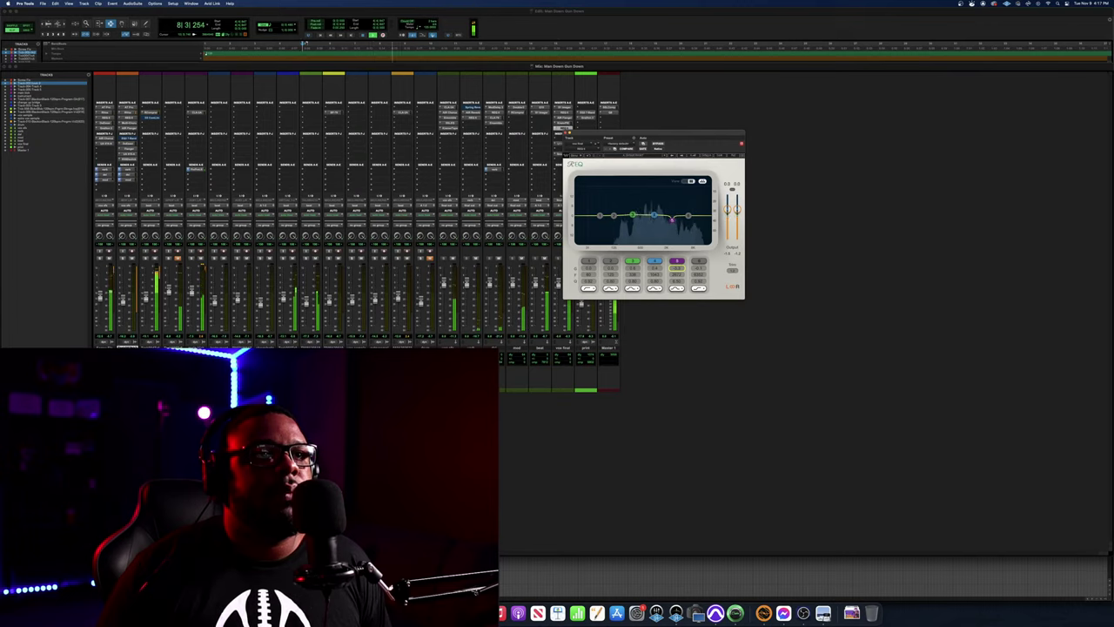
Make band 5's cut slightly shallower in the vox final track's EQ, close the plug-in and restart playback
mouse_move(672, 219)
left_mouse_down()
mouse_move(672, 205)
mouse_move(672, 217)
left_mouse_up()
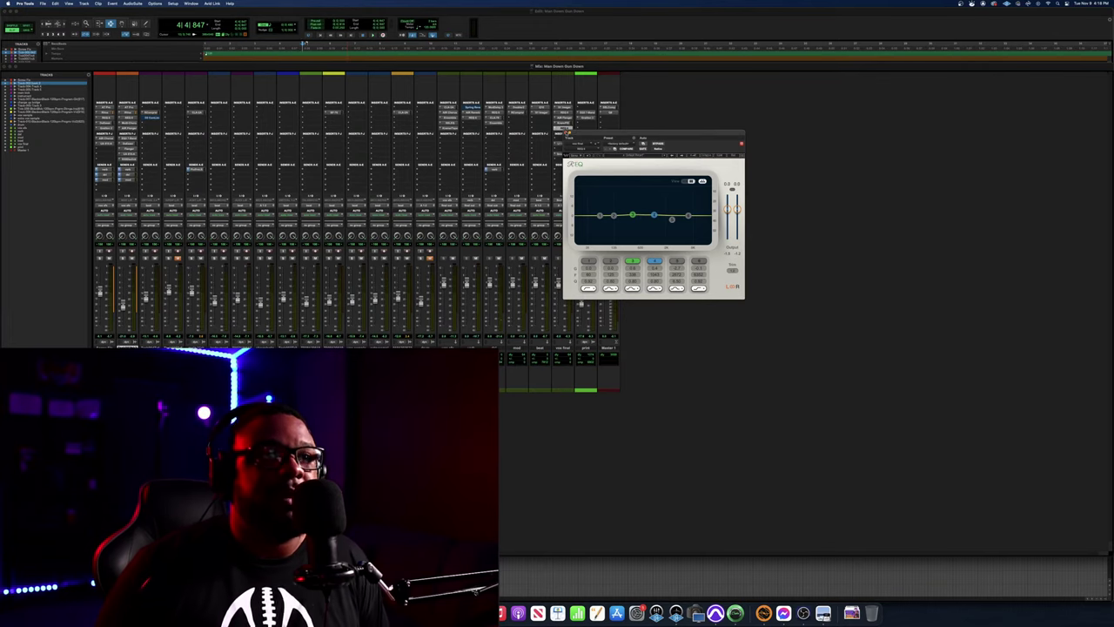
left_click(567, 133)
key("space")
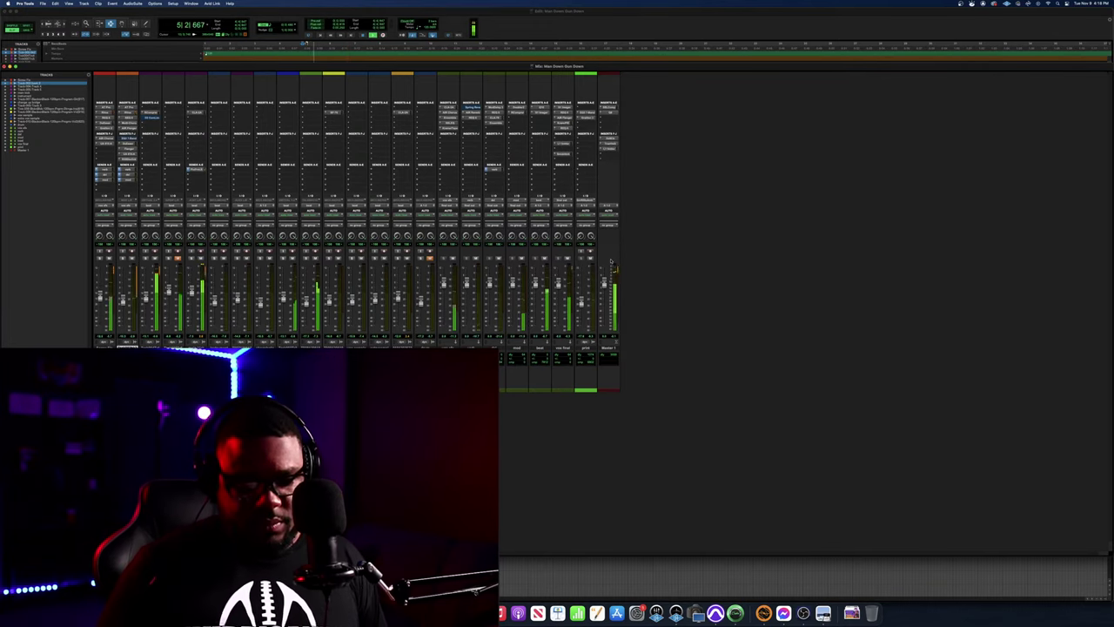
Switch between the Edit and Mix windows during playback, checking the first vocal track's third send fader and closing it
key("super+equal")
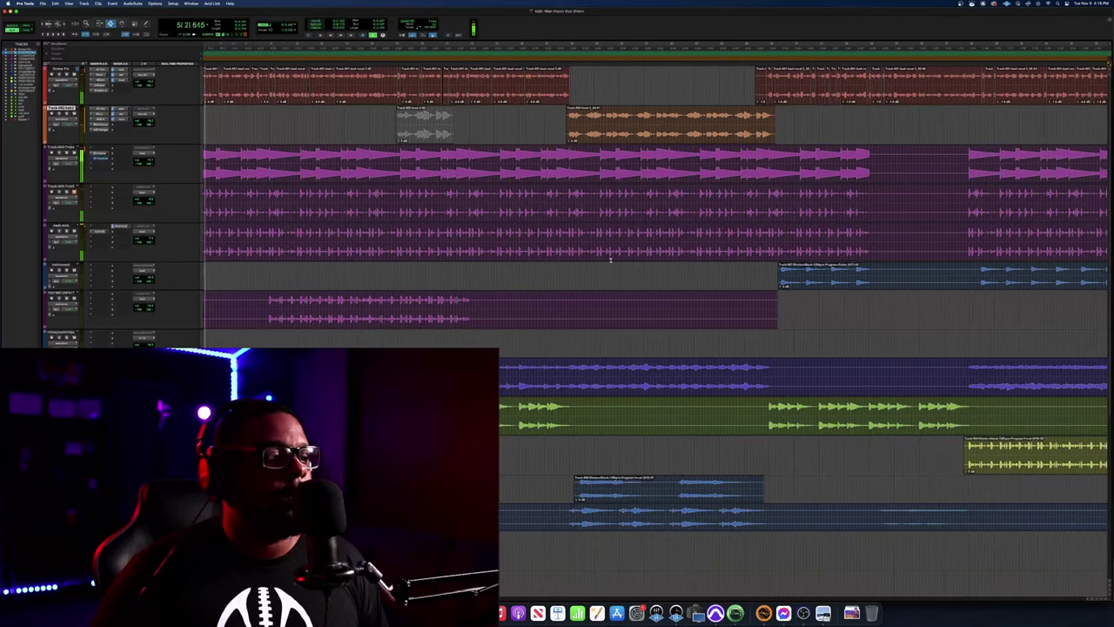
key("super+equal")
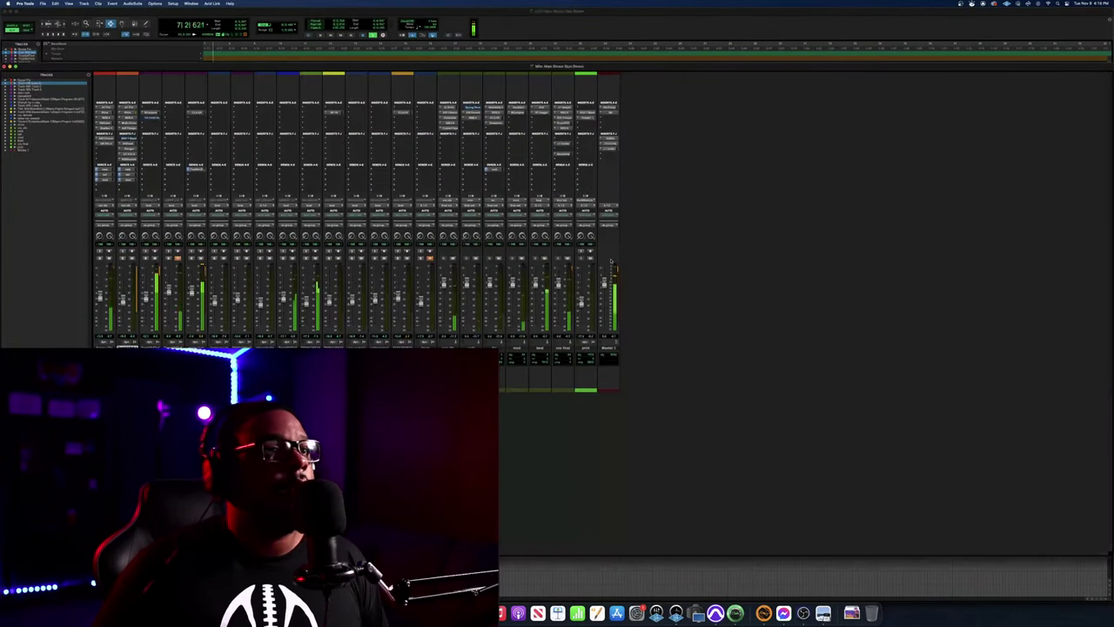
left_click(106, 179)
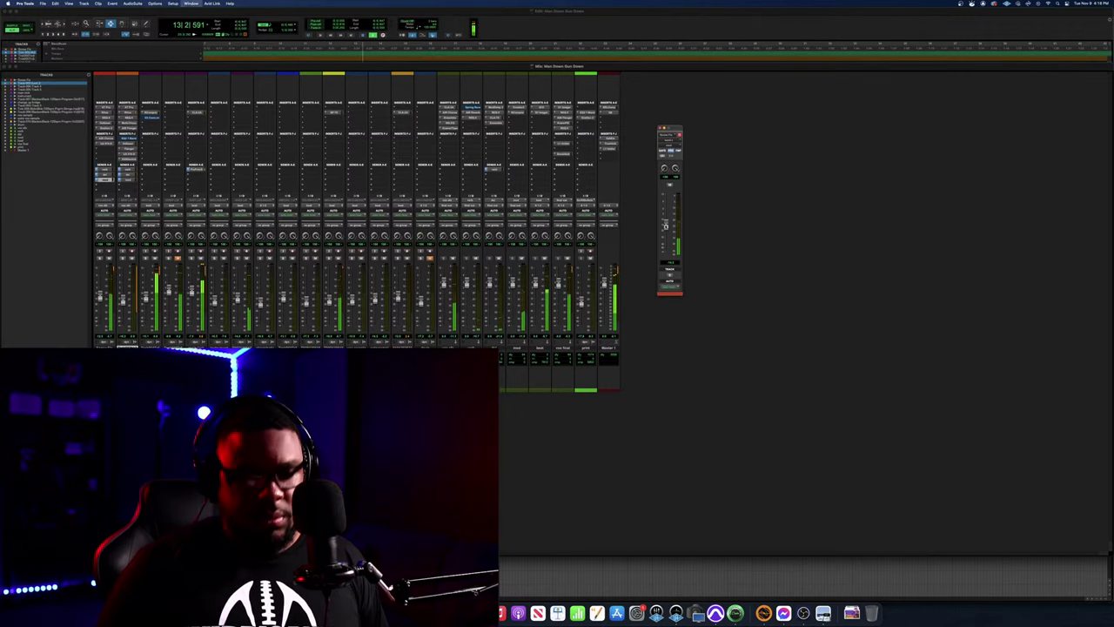
key("super+equal")
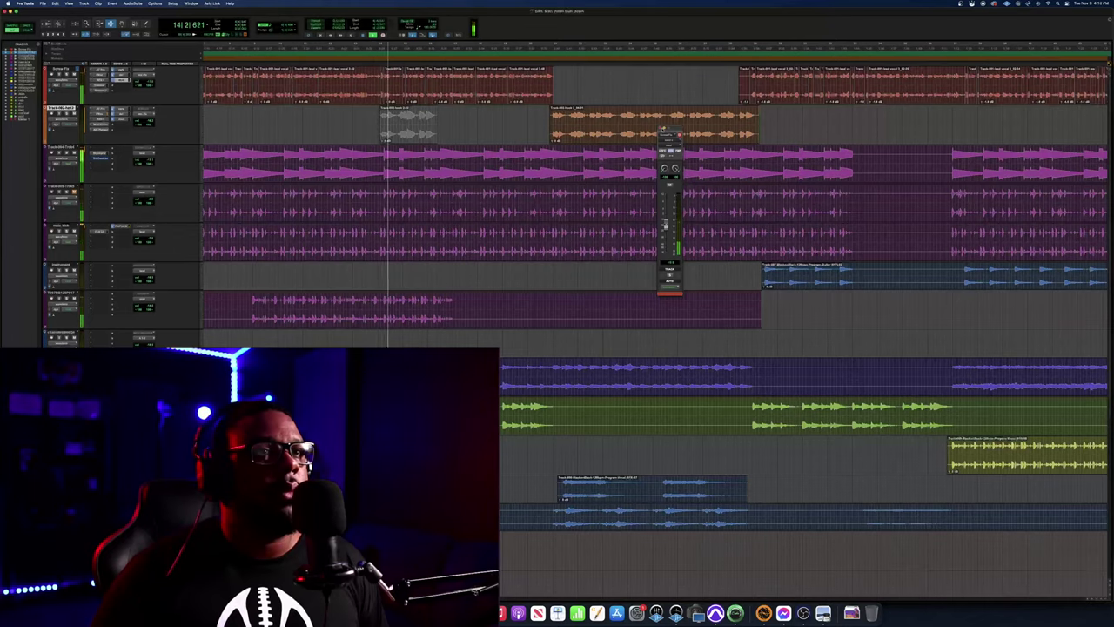
left_click(661, 128)
Look along the arrangement while the song plays, from the first verse out to the whole song, and stop playback
scroll(662, 157, "right", 5)
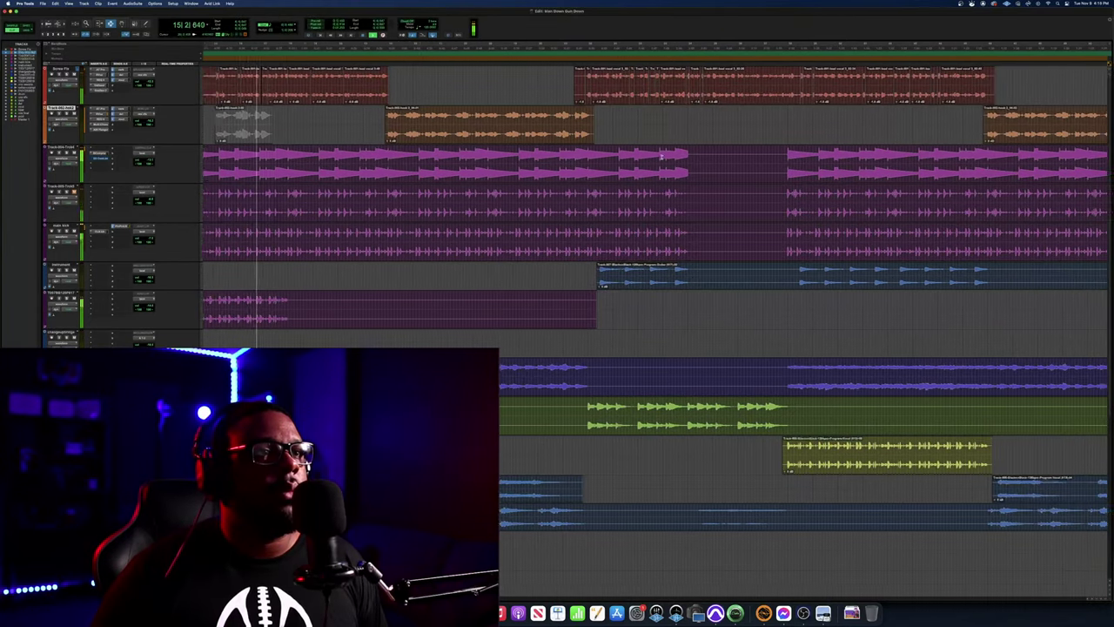
scroll(662, 157, "left", 3)
scroll(662, 157, "right", 5)
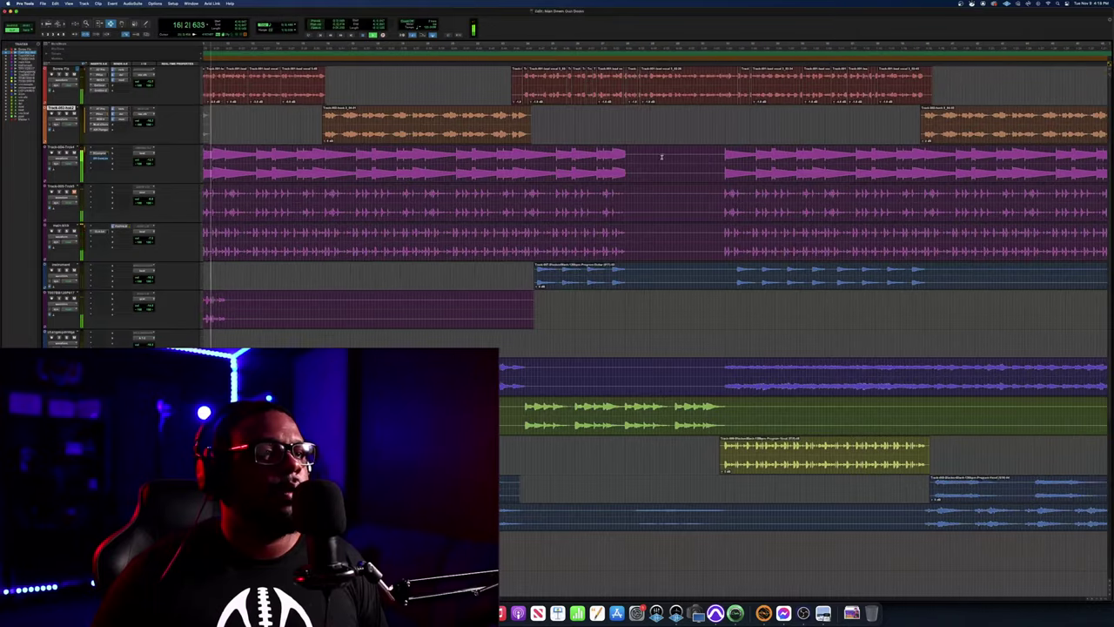
scroll(661, 157, "right", 8)
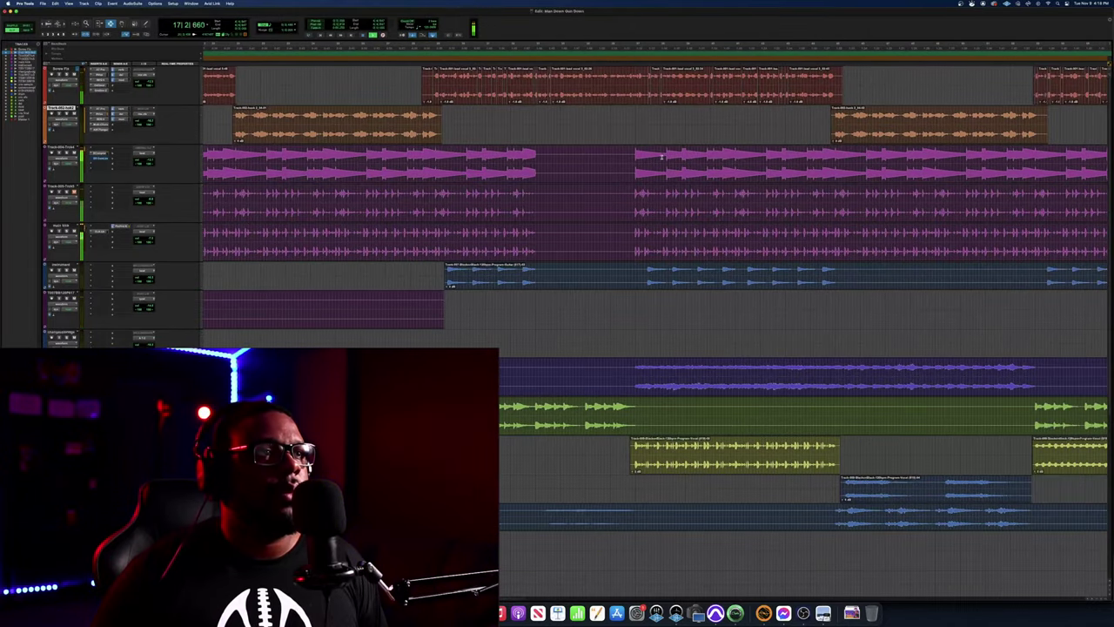
scroll(662, 157, "right", 8)
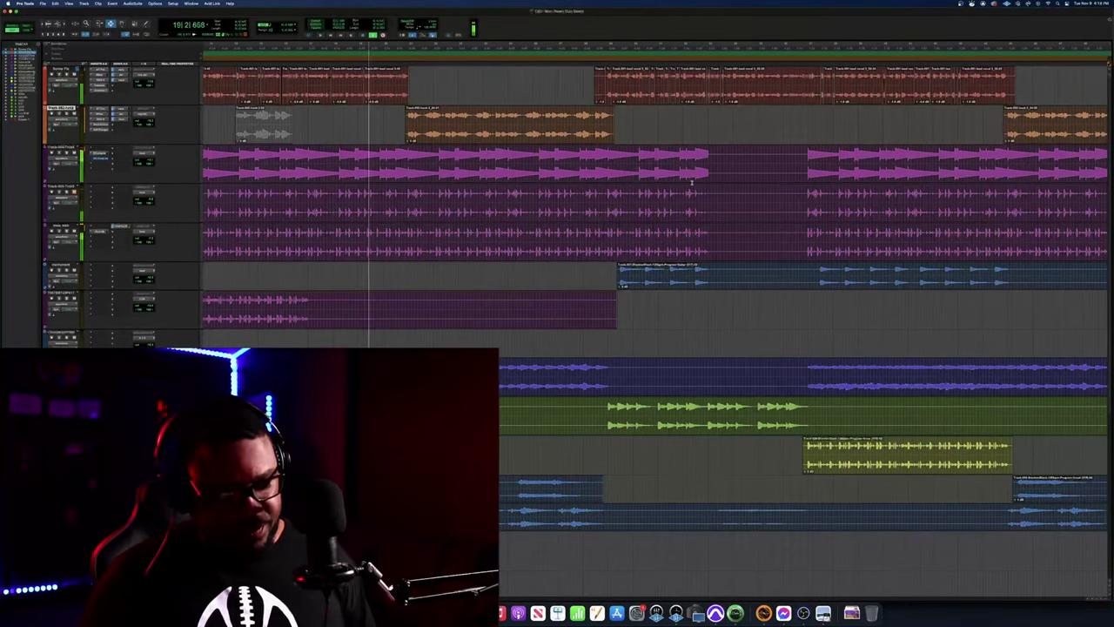
scroll(739, 195, "right", 10)
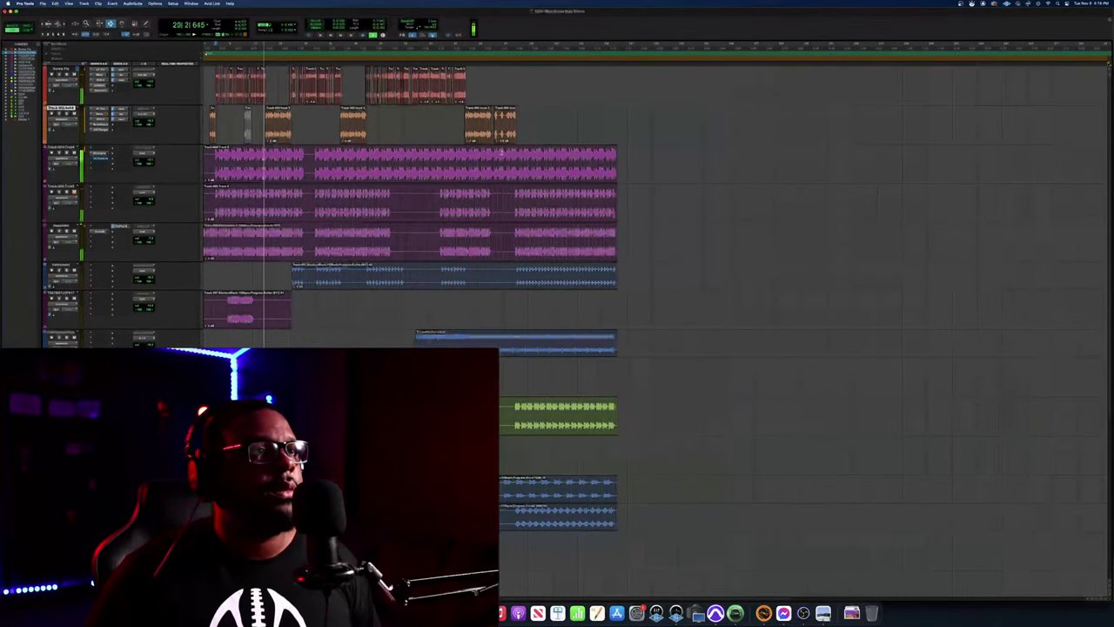
key("space")
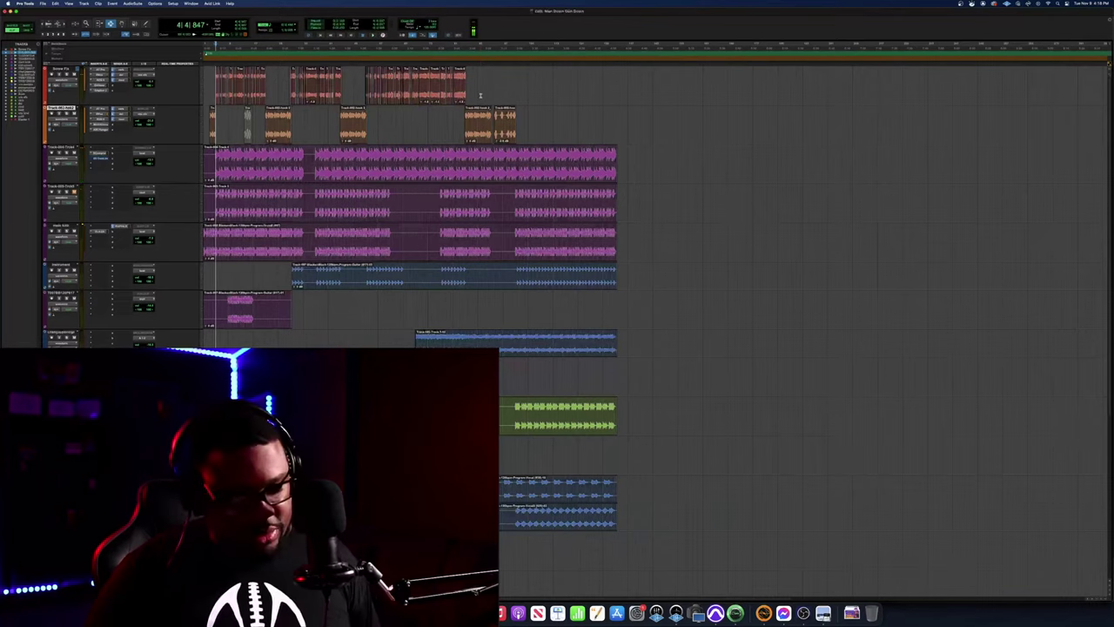
Examine the cut-up vocal clips around the first verse in close-up and across the full song
key("r")
key("r")
key("t")
key("t")
key("t")
key("t")
key("t")
key("t")
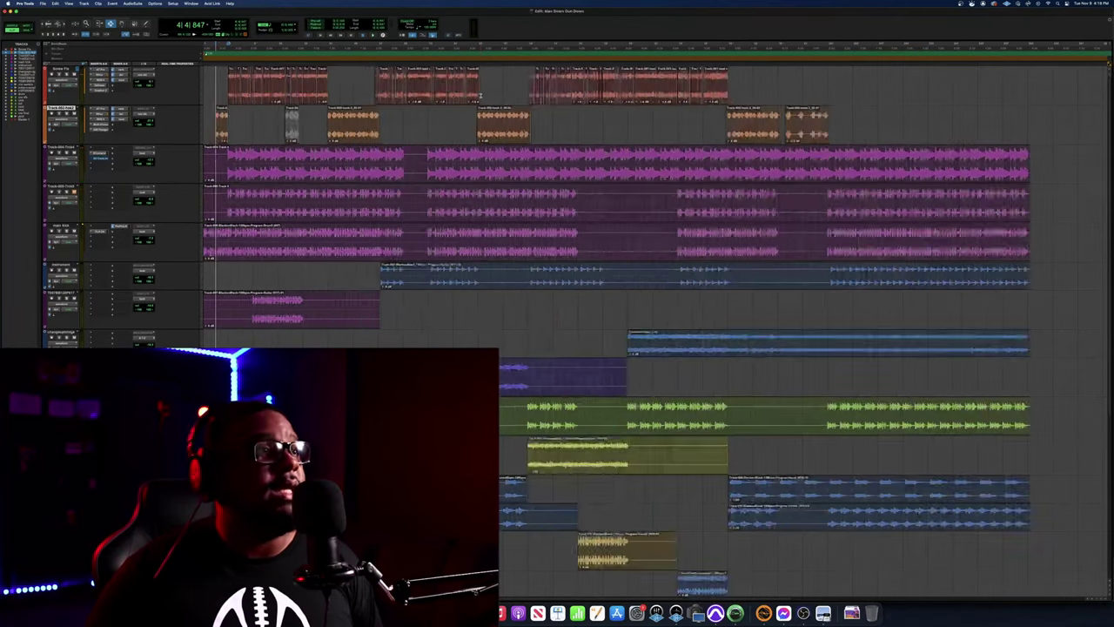
key("t")
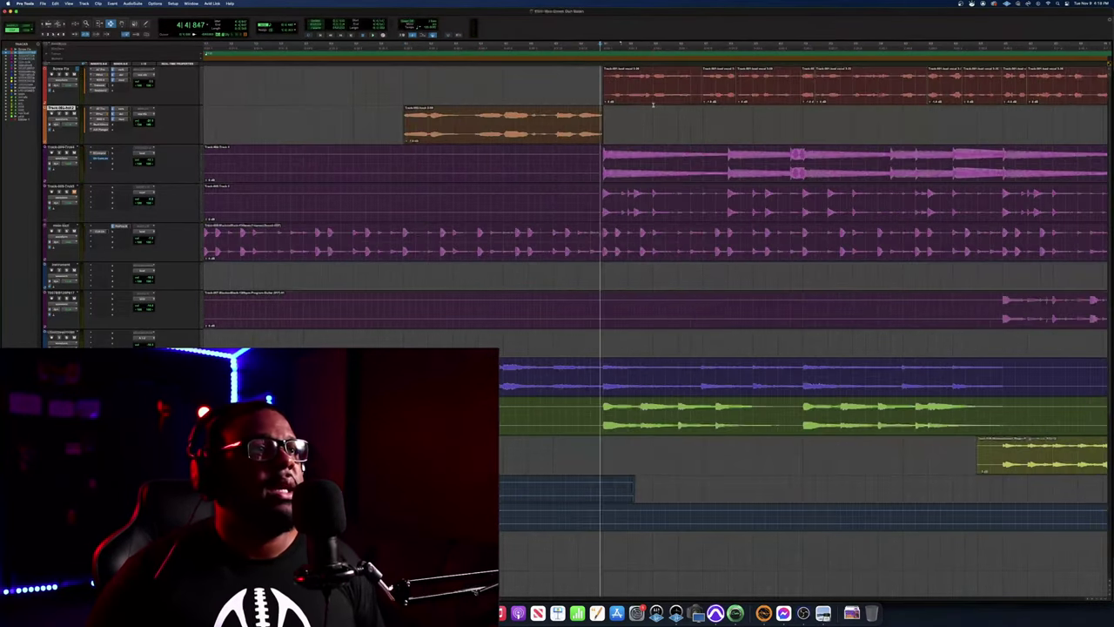
scroll(653, 106, "right", 5)
key("r")
key("r")
key("r")
key("r")
key("r")
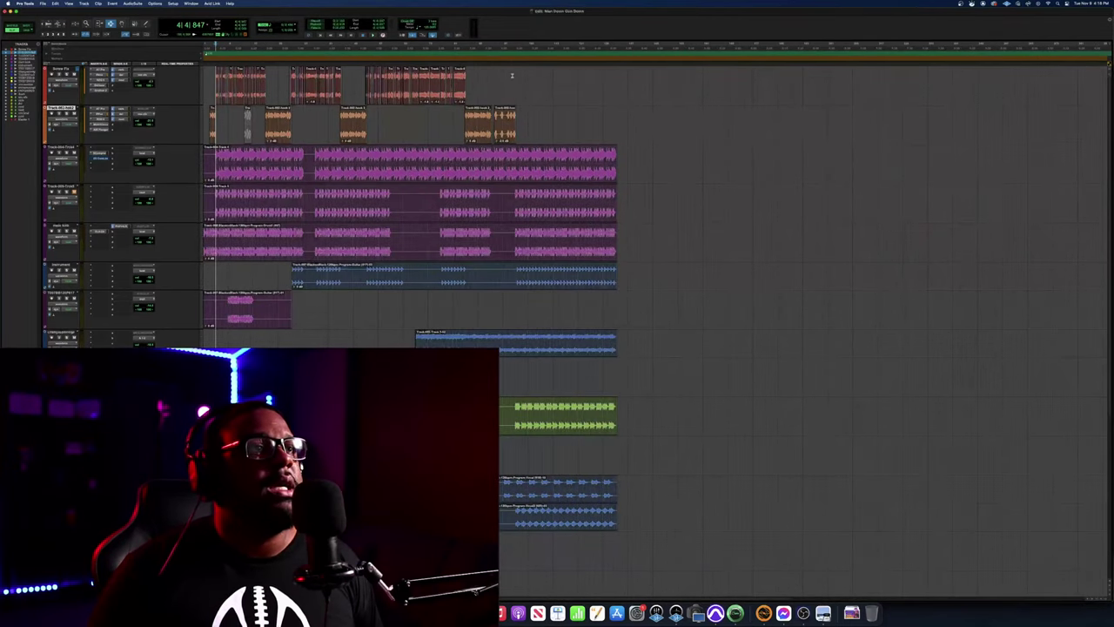
Apply batch fades to all clips on the two vocal tracks with the preset shapes, adjusting fade lengths to fit
left_click_drag(606, 85, 160, 126)
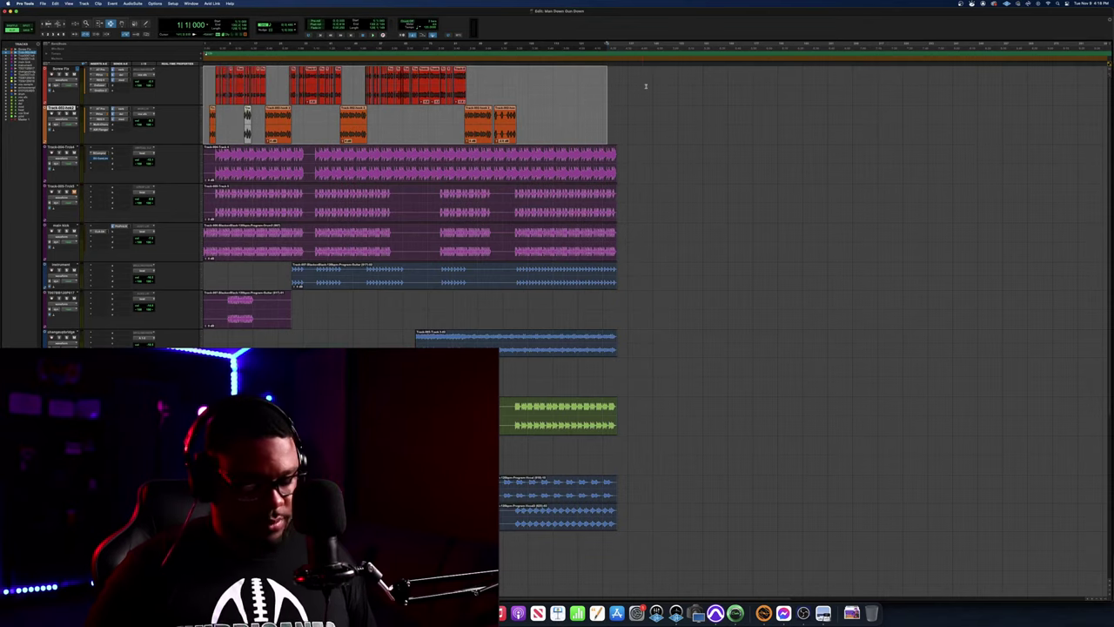
key("Delete")
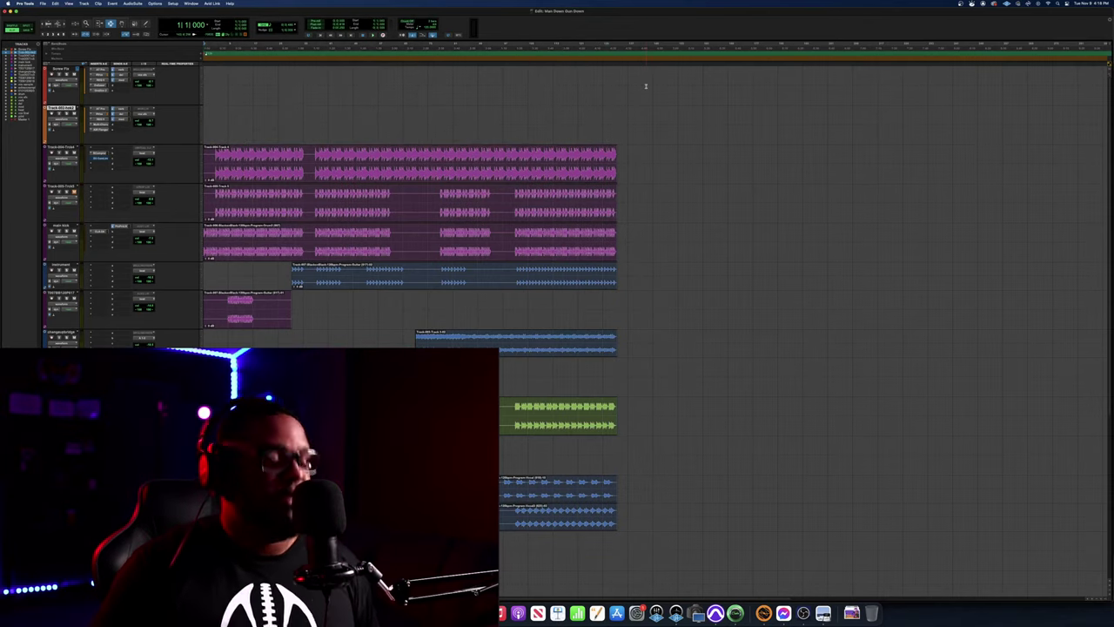
key("super+z")
key("super+f")
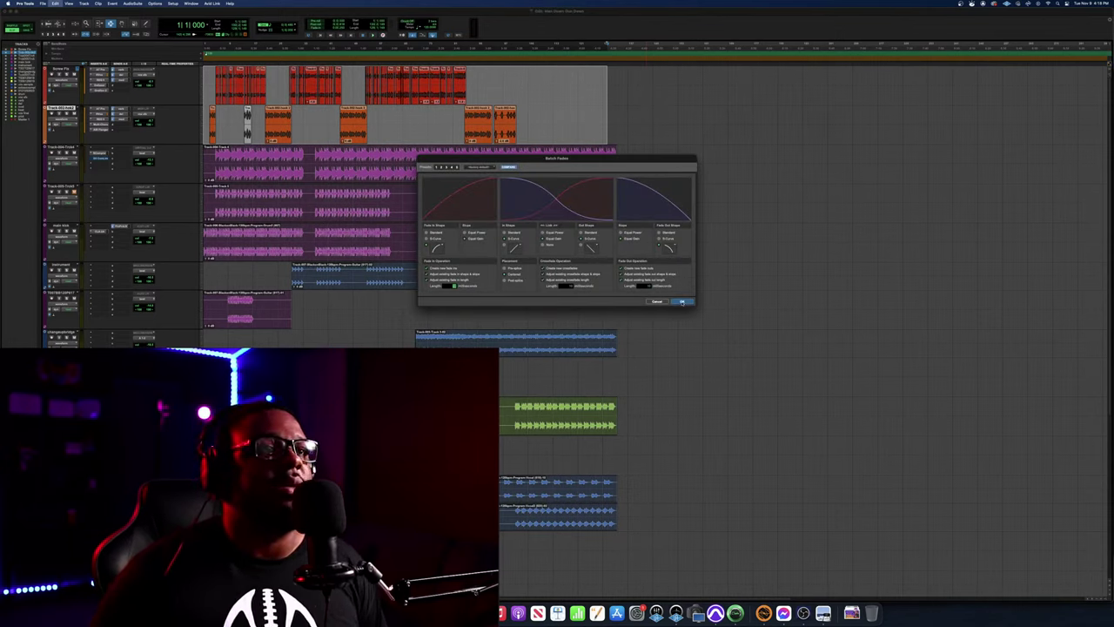
left_click(683, 302)
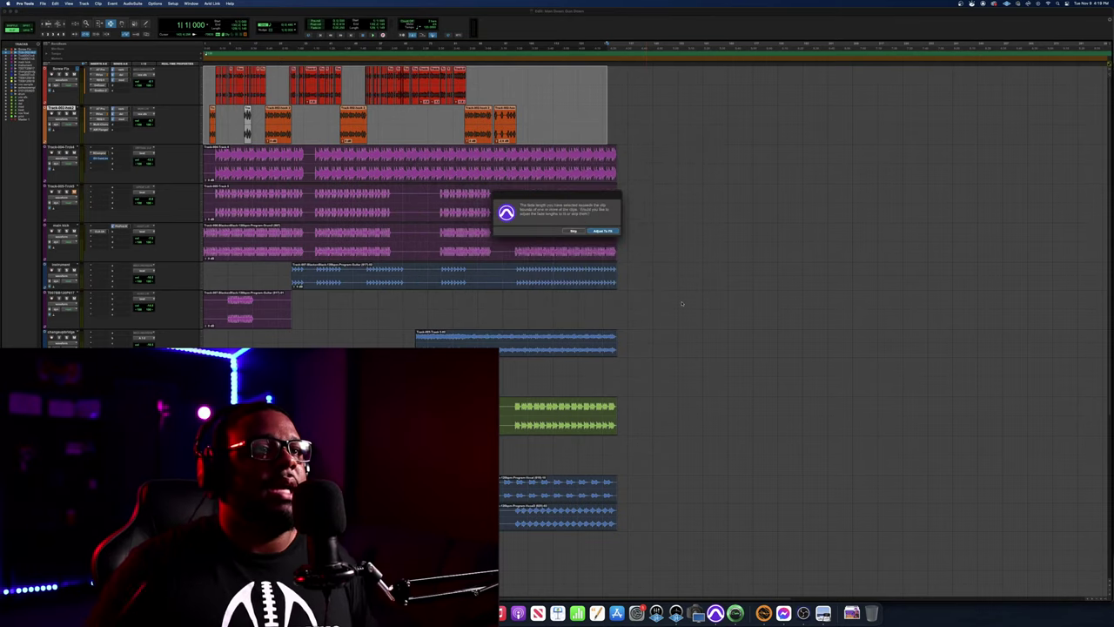
left_click(605, 231)
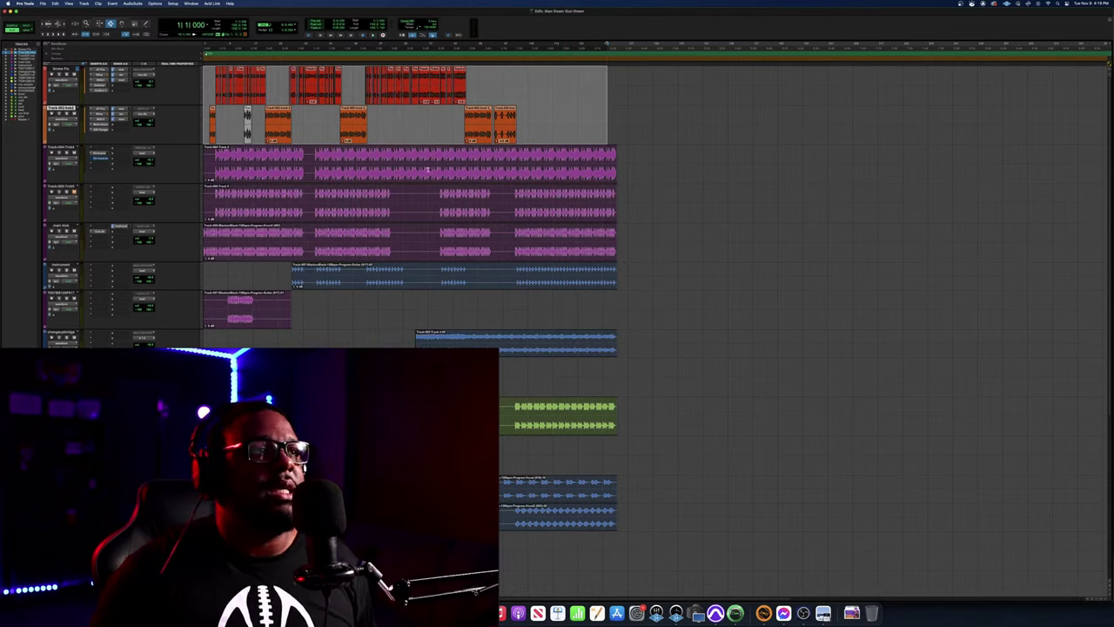
Consolidate the first verse's clips on the top vocal track, starting in bar 4, into one clip and add fades
left_click(222, 85)
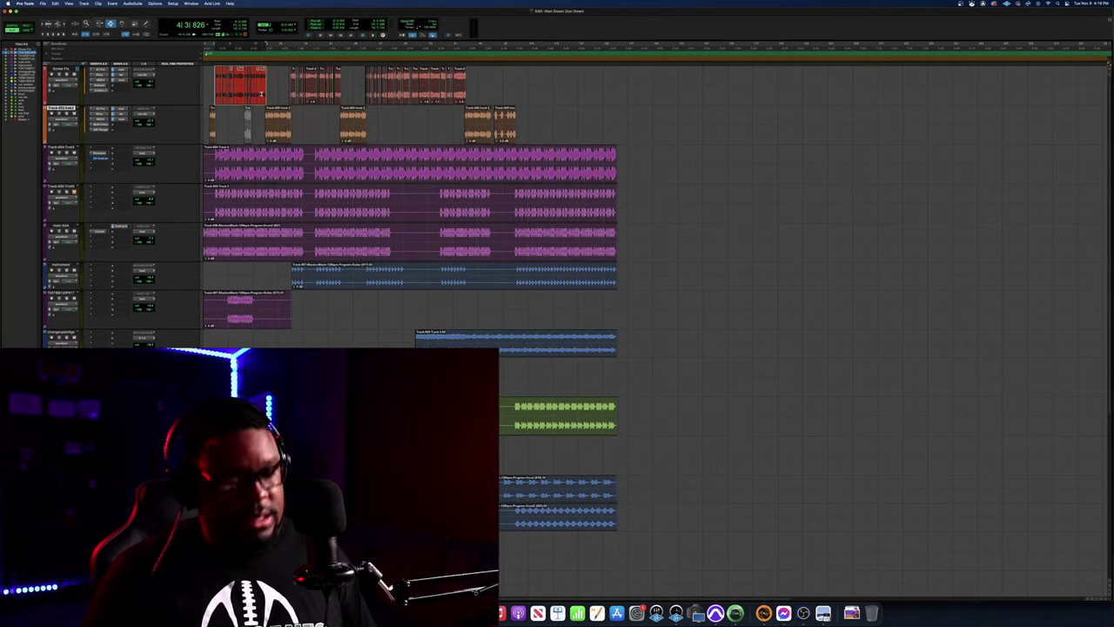
key("r")
key("t")
key("t")
key("t")
key("t")
key("r")
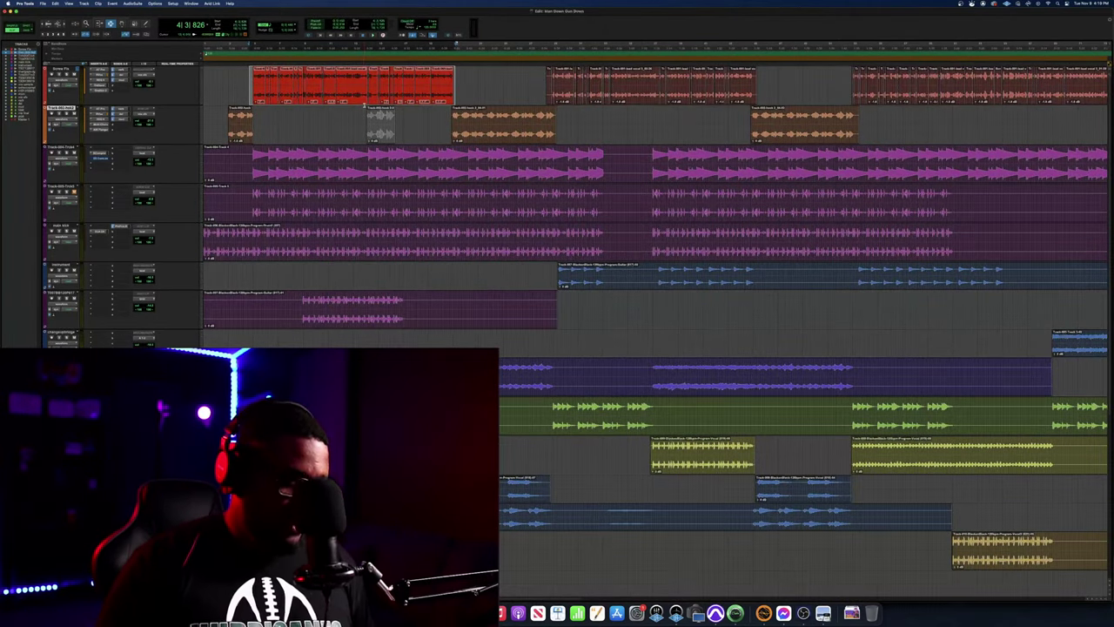
key("alt+shift+3")
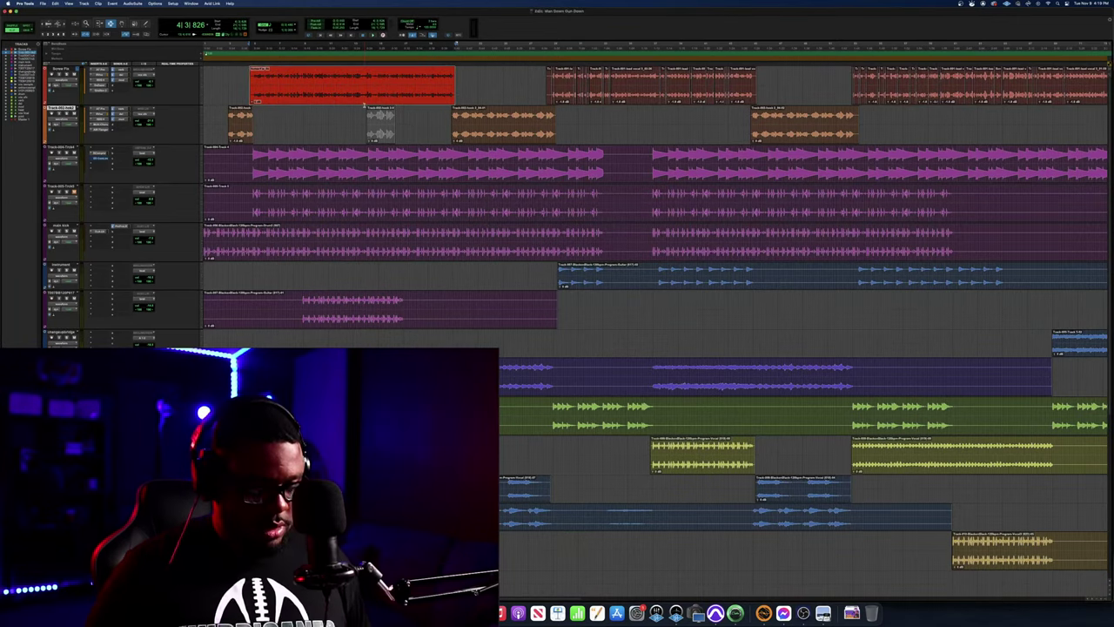
key("super+f")
key("Return")
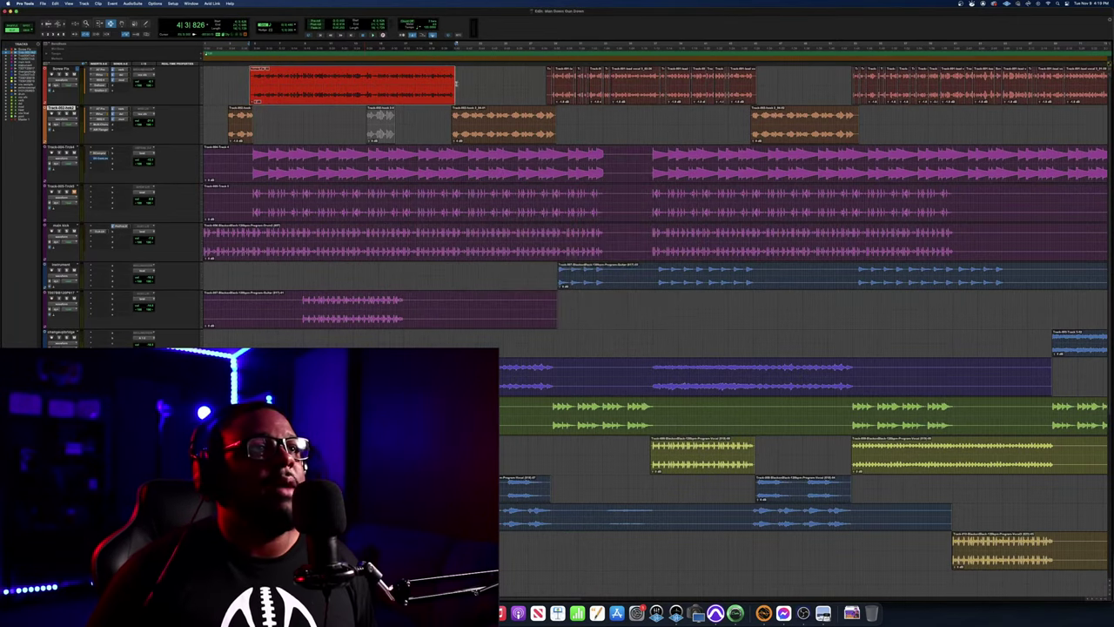
Consolidate the top vocal track's second group of clips, selected from bar 28, and apply the batch fades
left_click_drag(543, 85, 759, 87)
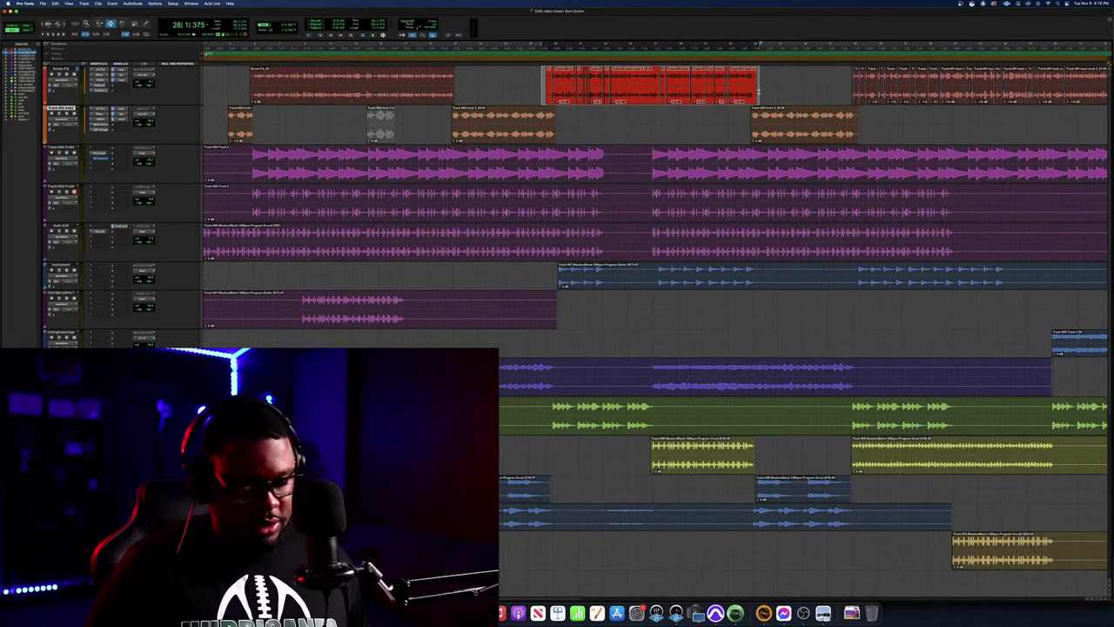
key("alt+shift+3")
key("super+f")
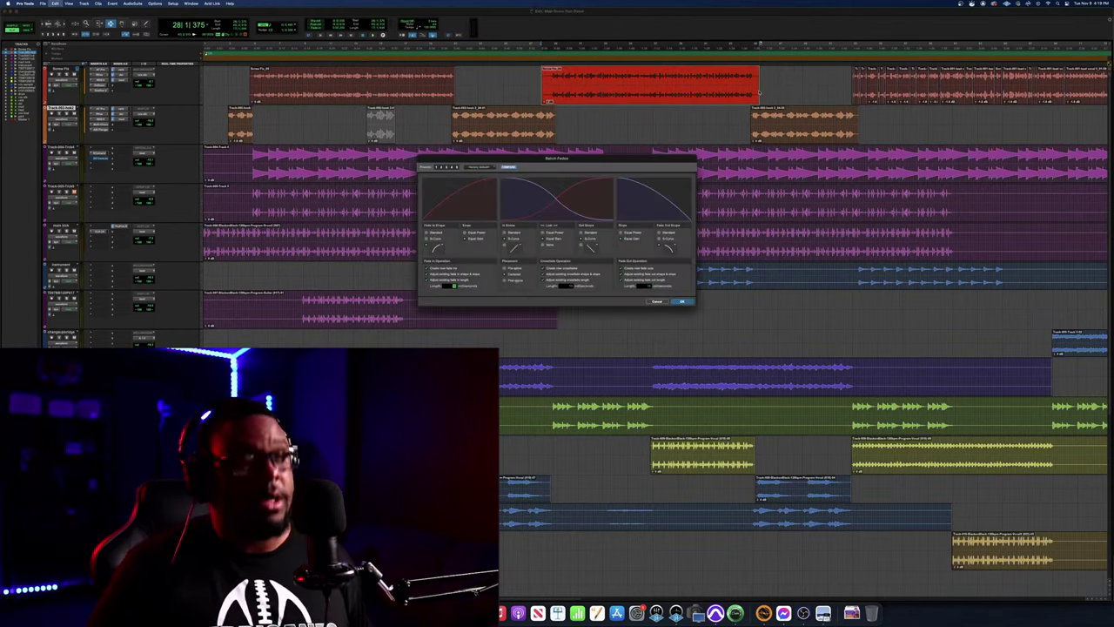
key("Return")
Consolidate the top vocal track's third group of clips, selected from bar 52, and apply the batch fades
scroll(758, 90, "right", 3)
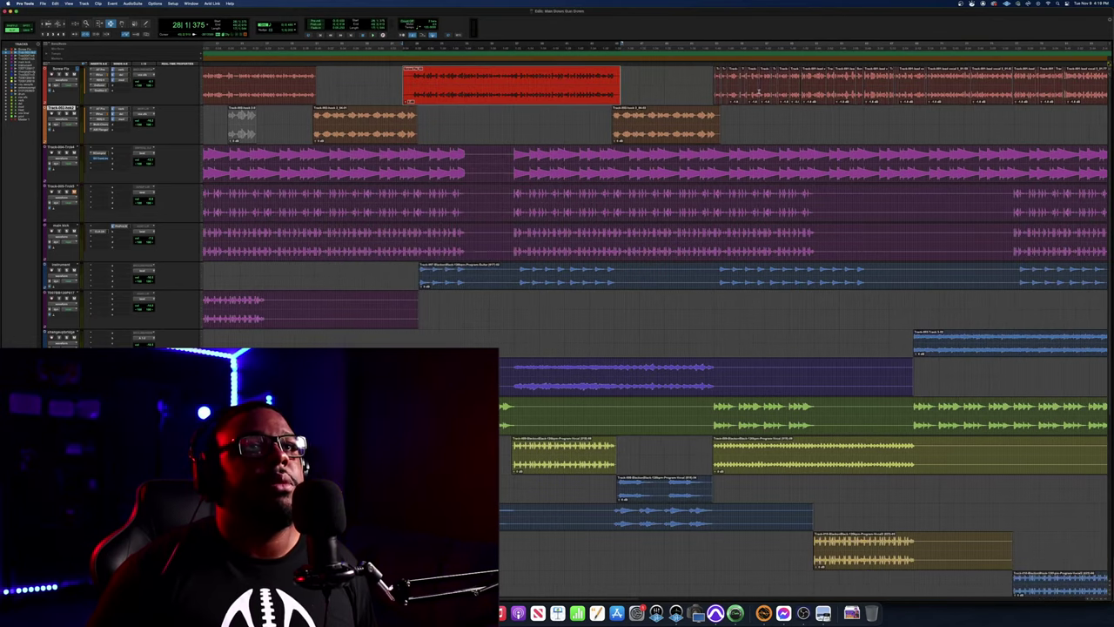
scroll(711, 88, "right", 4)
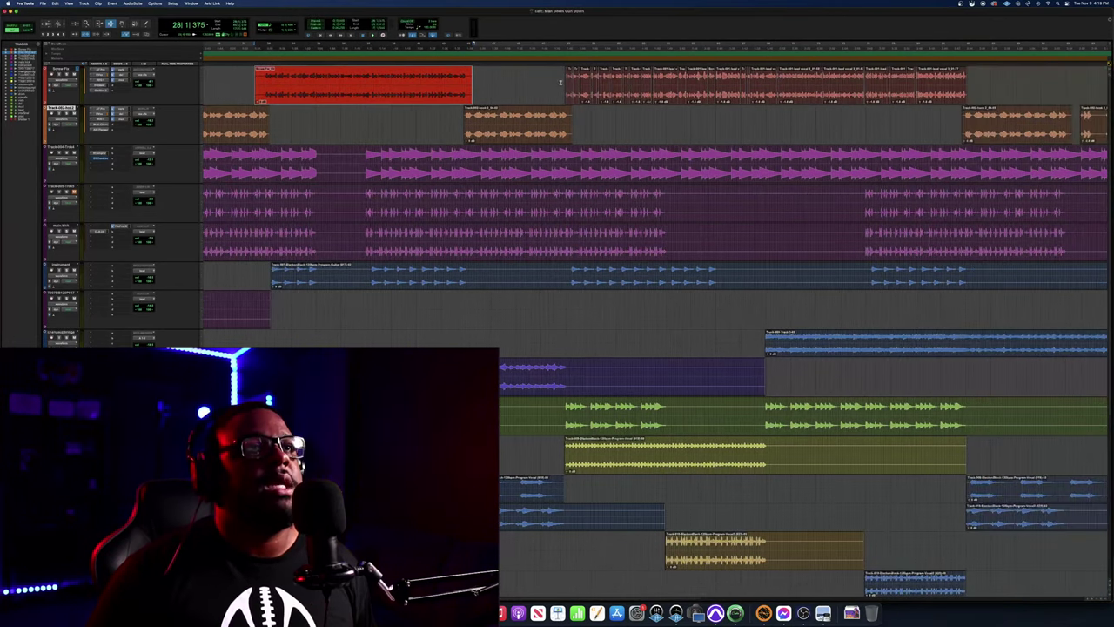
left_click_drag(560, 83, 971, 84)
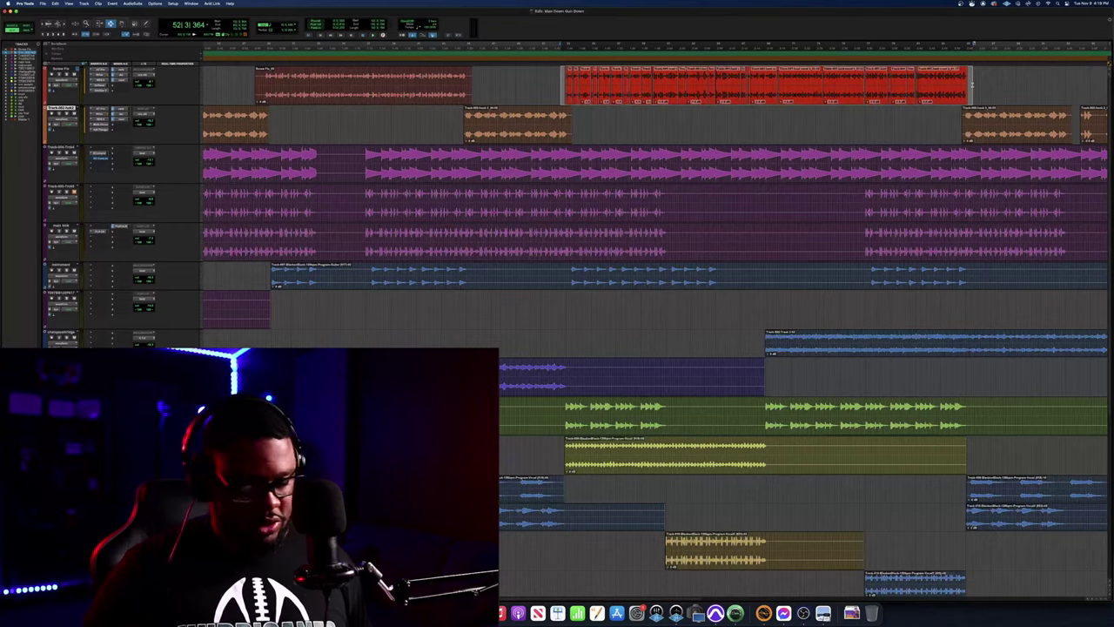
key("alt+shift+3")
key("super+f")
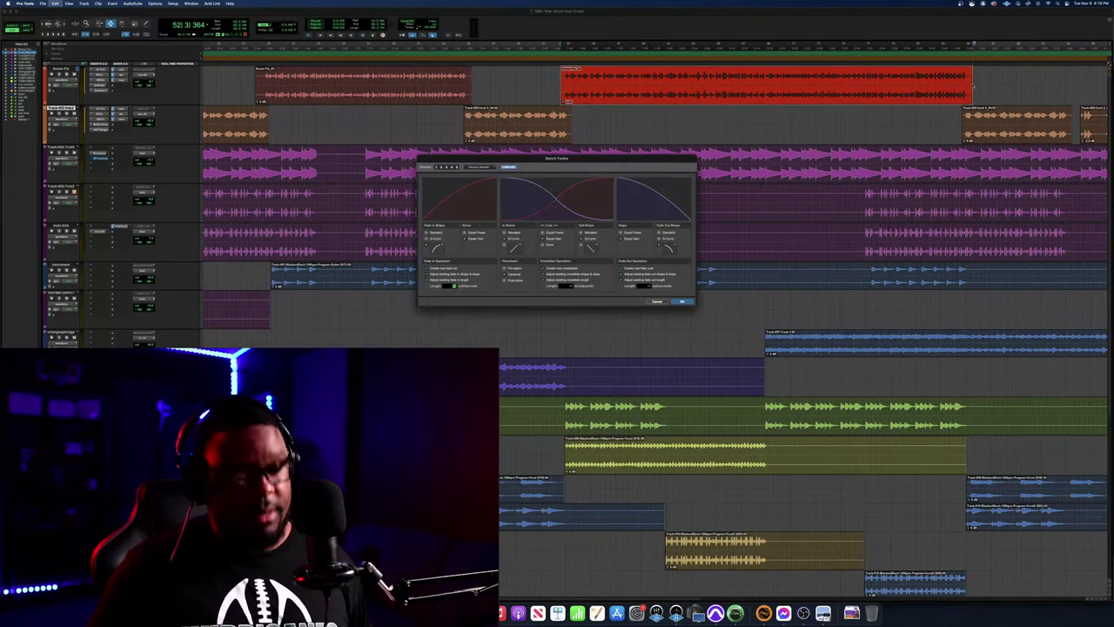
key("Return")
Look over the remaining tracks, and play the song from around bar 5 to check the consolidated vocals
scroll(893, 110, "down", 7)
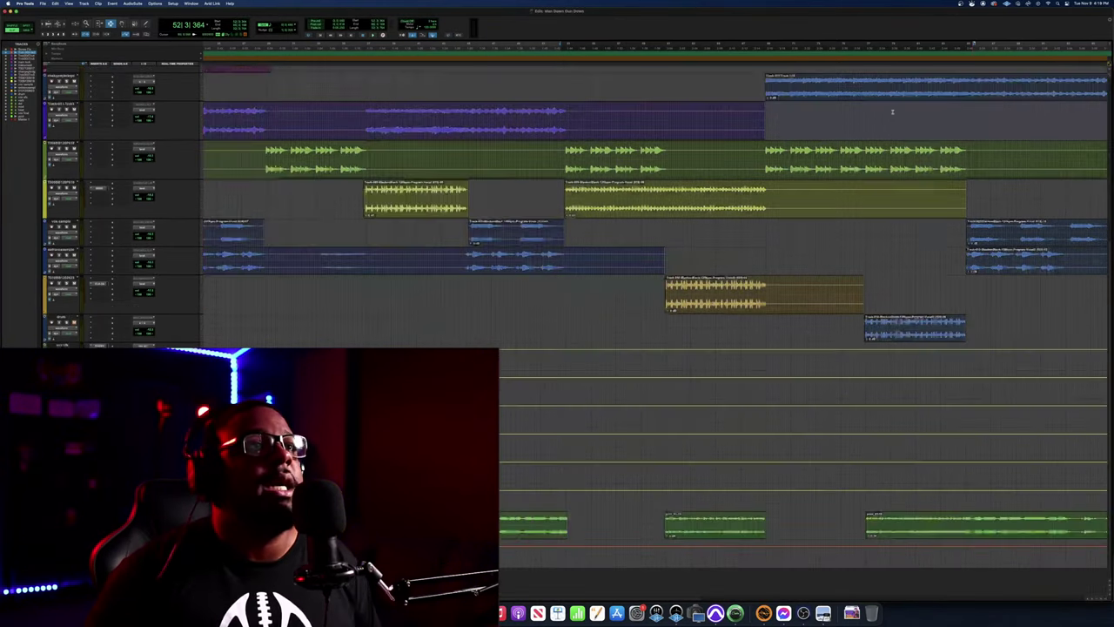
scroll(889, 120, "right", 1)
scroll(886, 130, "up", 7)
left_click(886, 129)
scroll(342, 54, "left", 8)
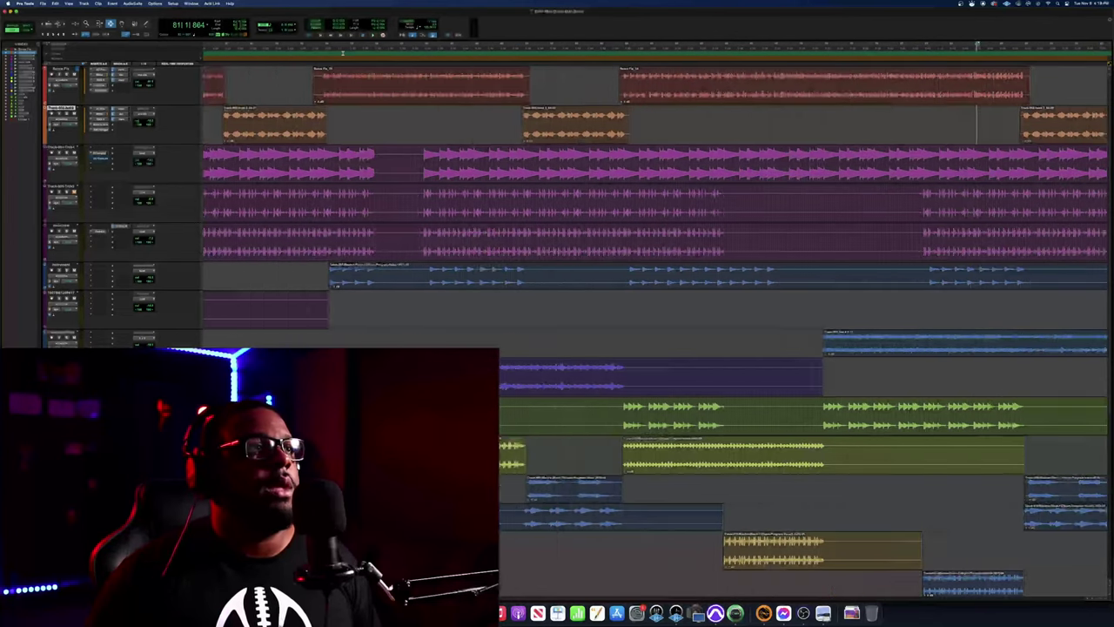
left_click(257, 50)
key("space")
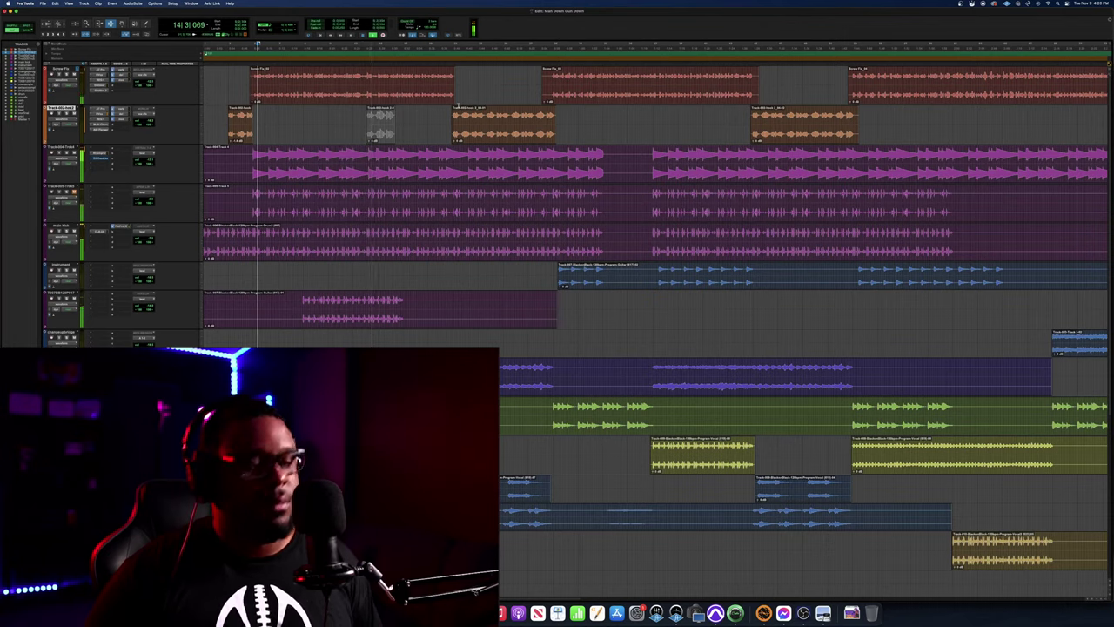
key("space")
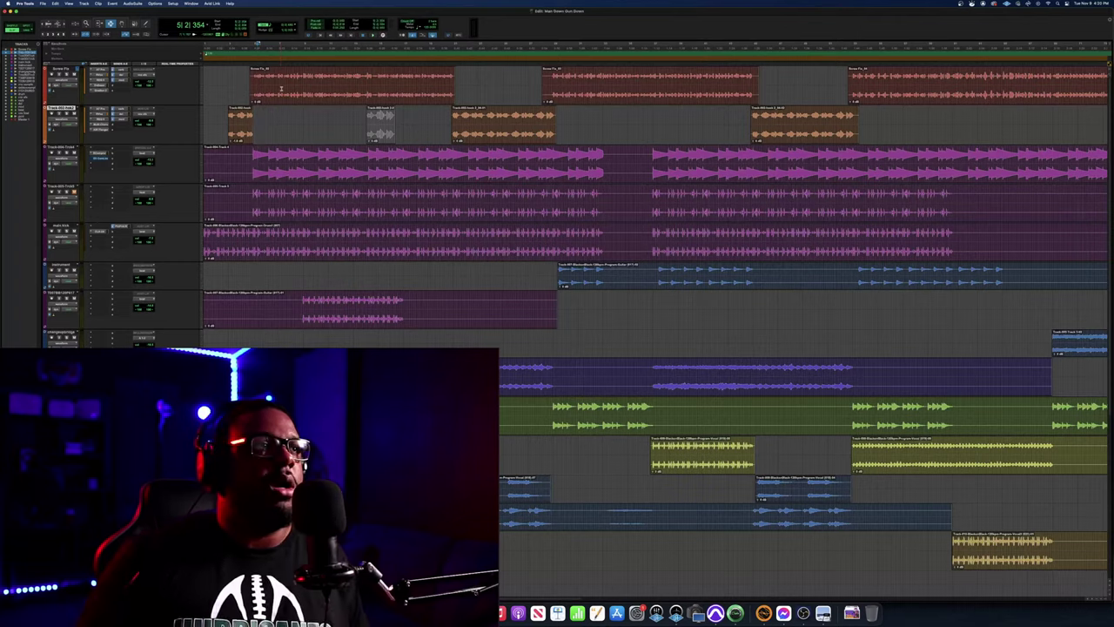
scroll(673, 85, "right", 3)
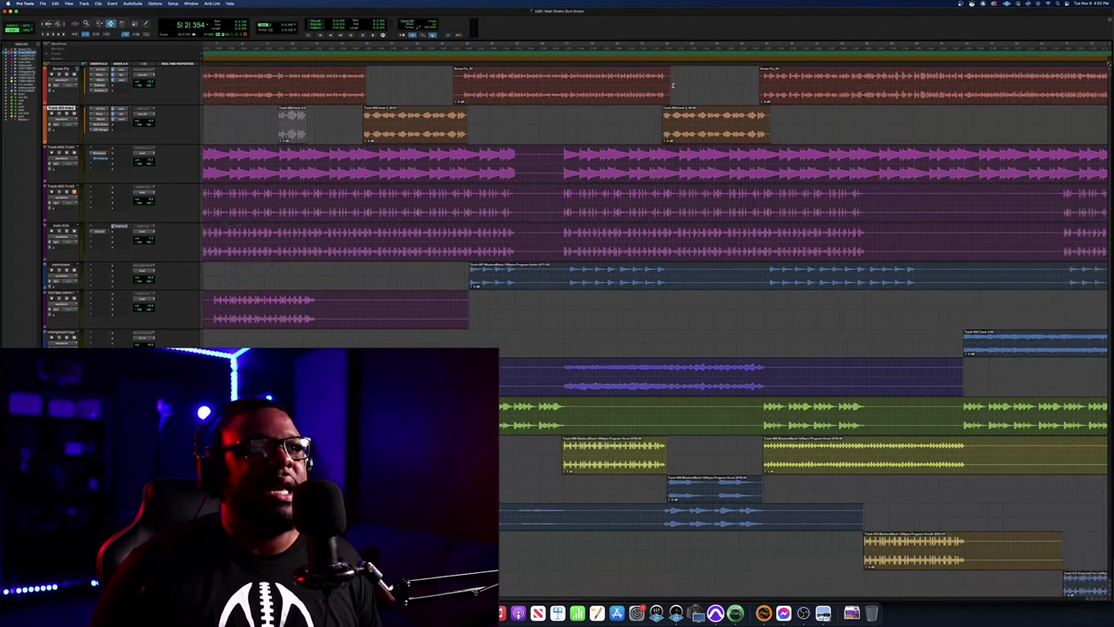
Look over the full arrangement across all tracks to locate where the song ends
scroll(673, 84, "right", 10)
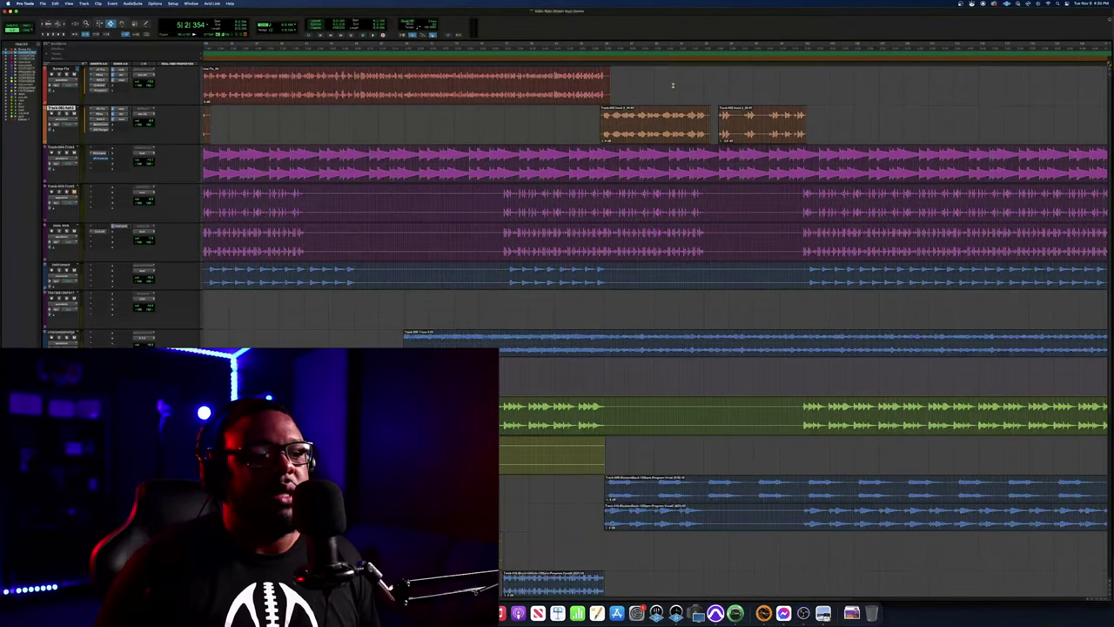
scroll(661, 85, "left", 10)
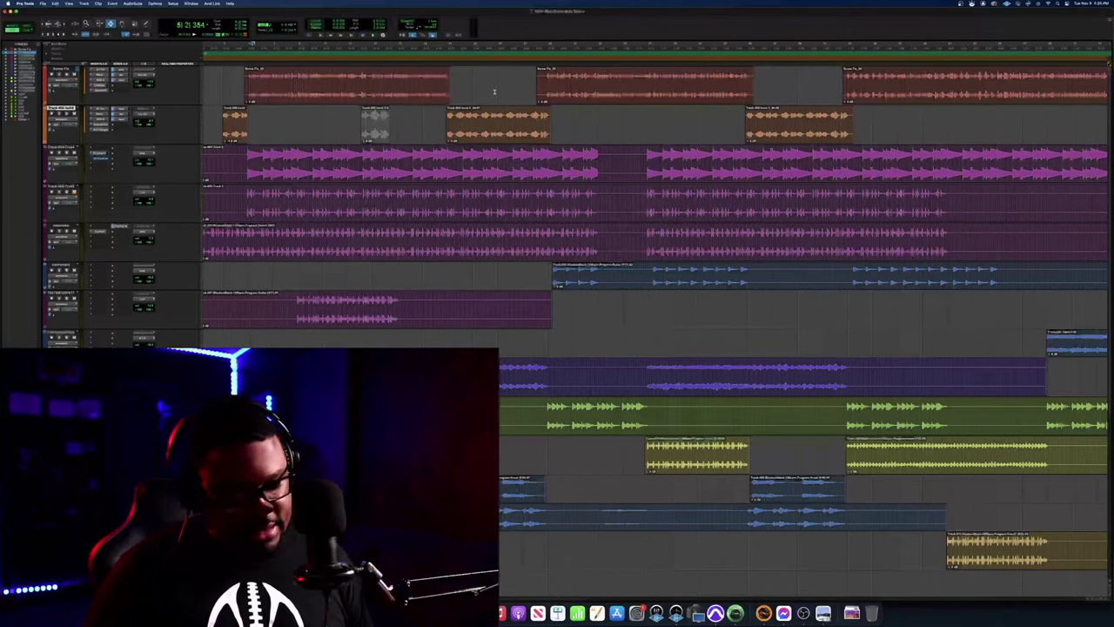
scroll(495, 92, "left", 1)
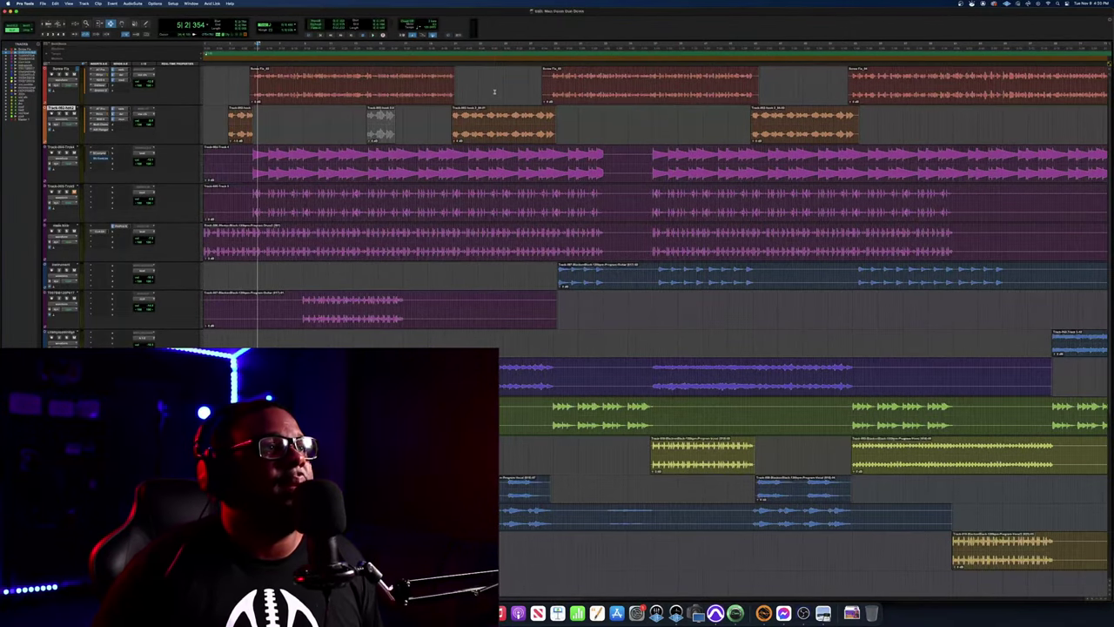
scroll(495, 92, "right", 4)
scroll(494, 93, "left", 4)
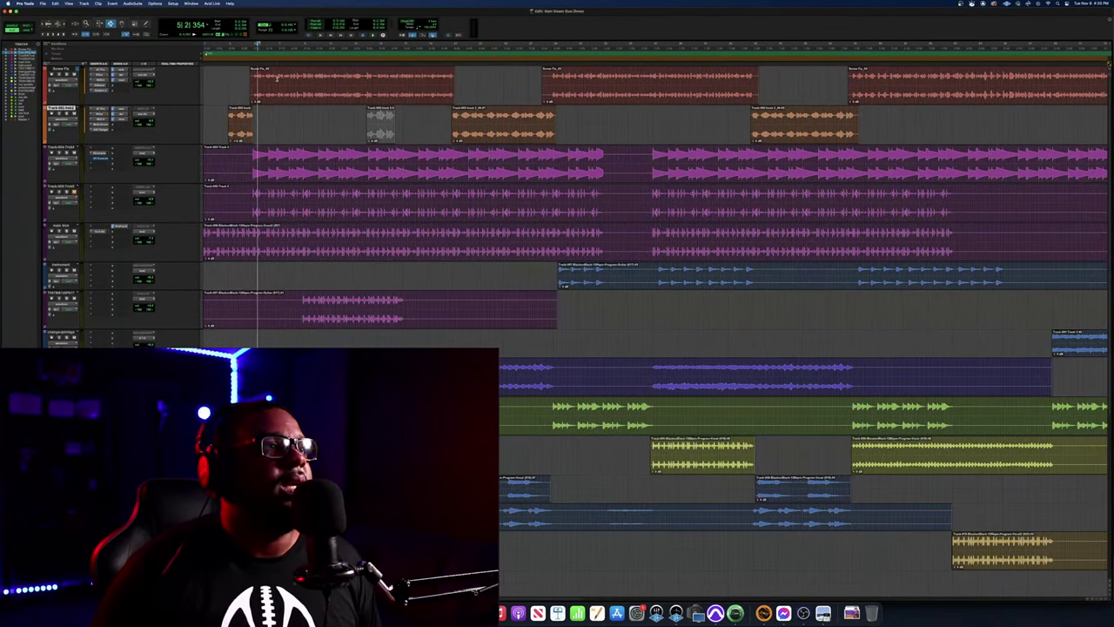
left_click(42, 4)
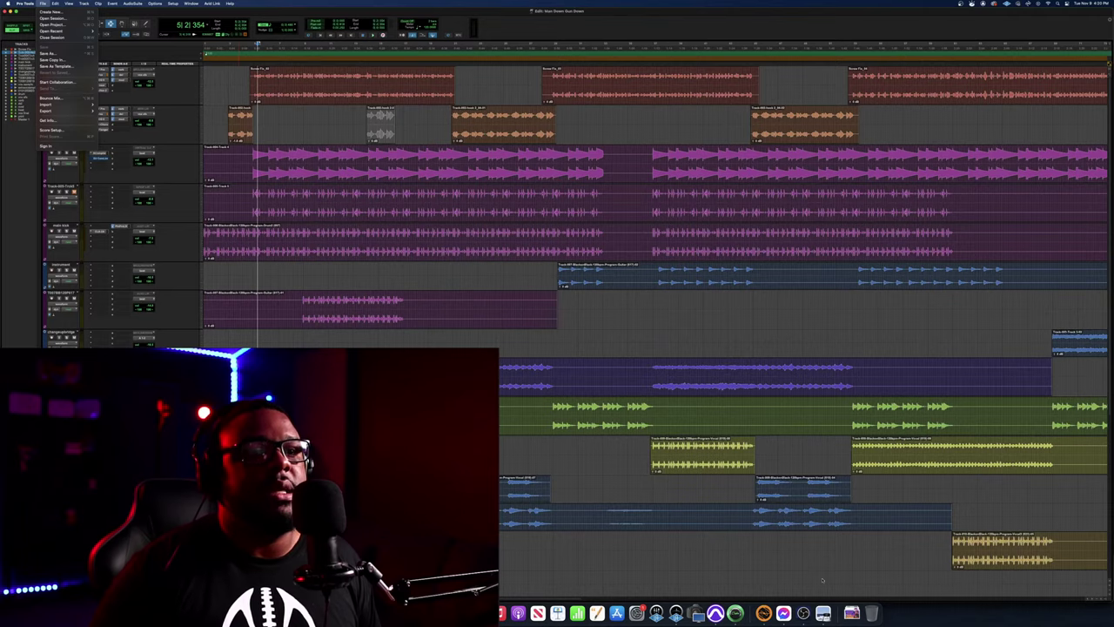
left_click(853, 597)
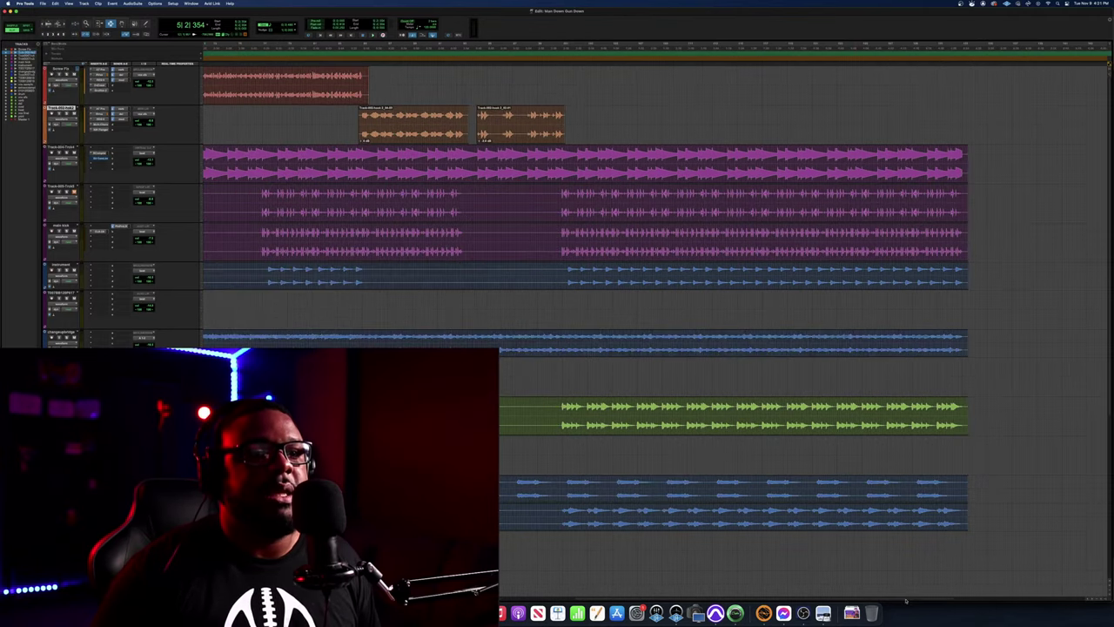
scroll(684, 347, "down", 15)
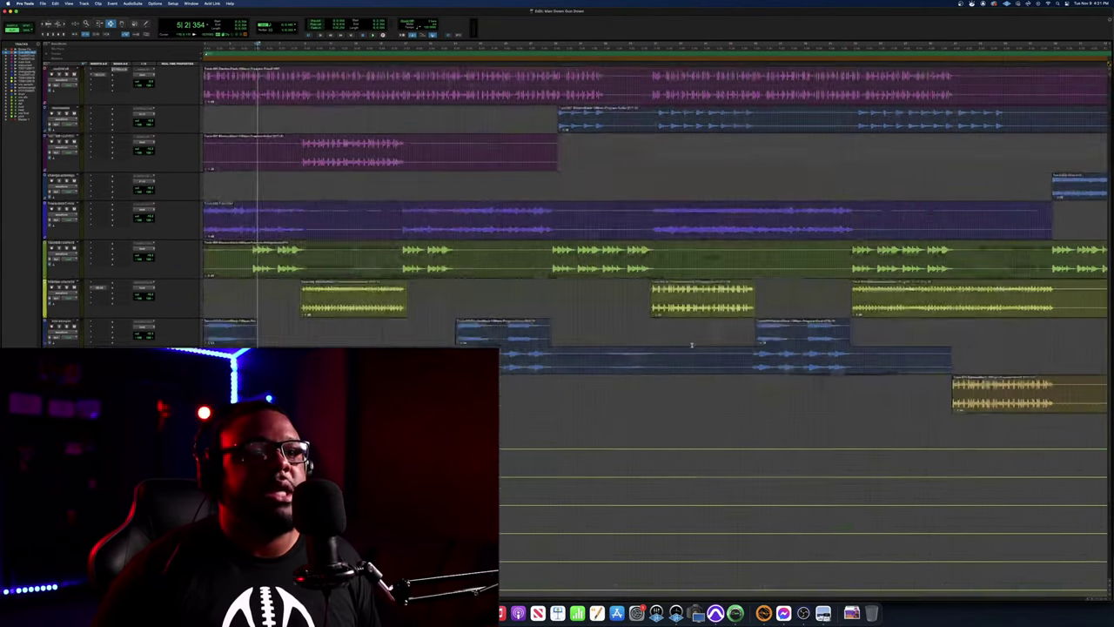
scroll(692, 346, "right", 1)
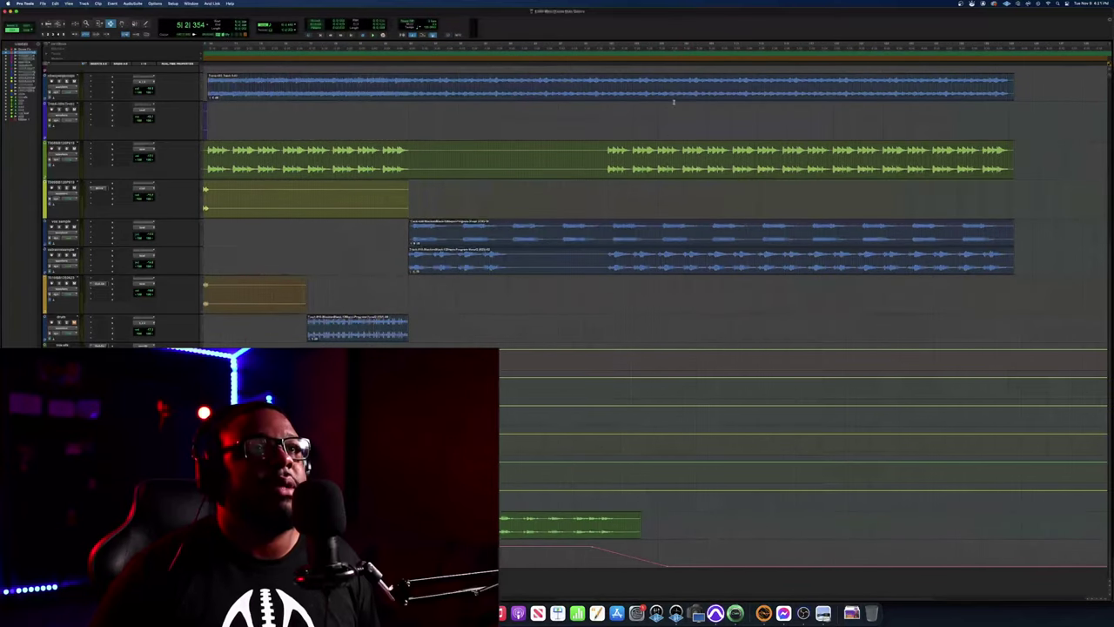
left_click(684, 45)
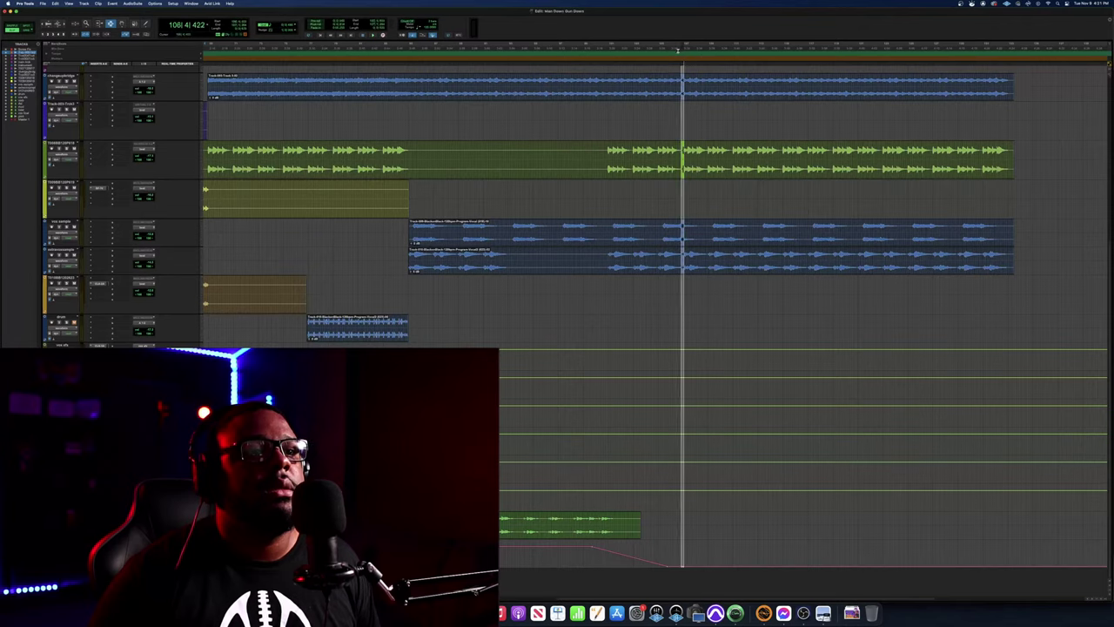
left_click_drag(684, 46, 491, 75)
key("shift+Return")
left_click_drag(203, 76, 1039, 79)
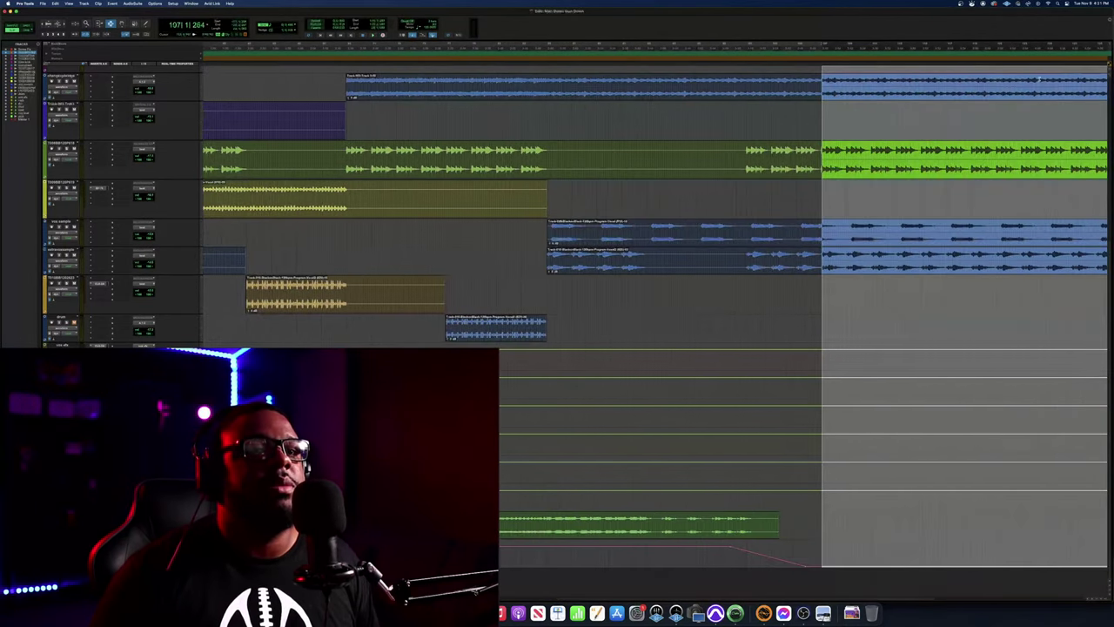
Select the song's range across all tracks from around bar 106 back to the session start
left_click(814, 47)
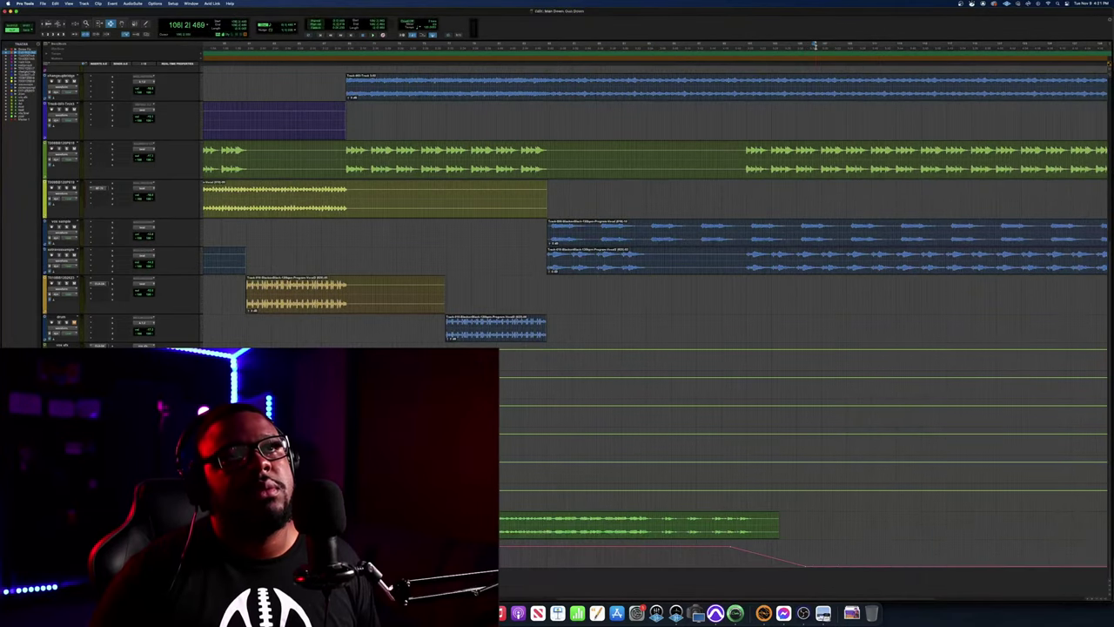
left_click_drag(819, 46, 760, 46)
key("shift+Return")
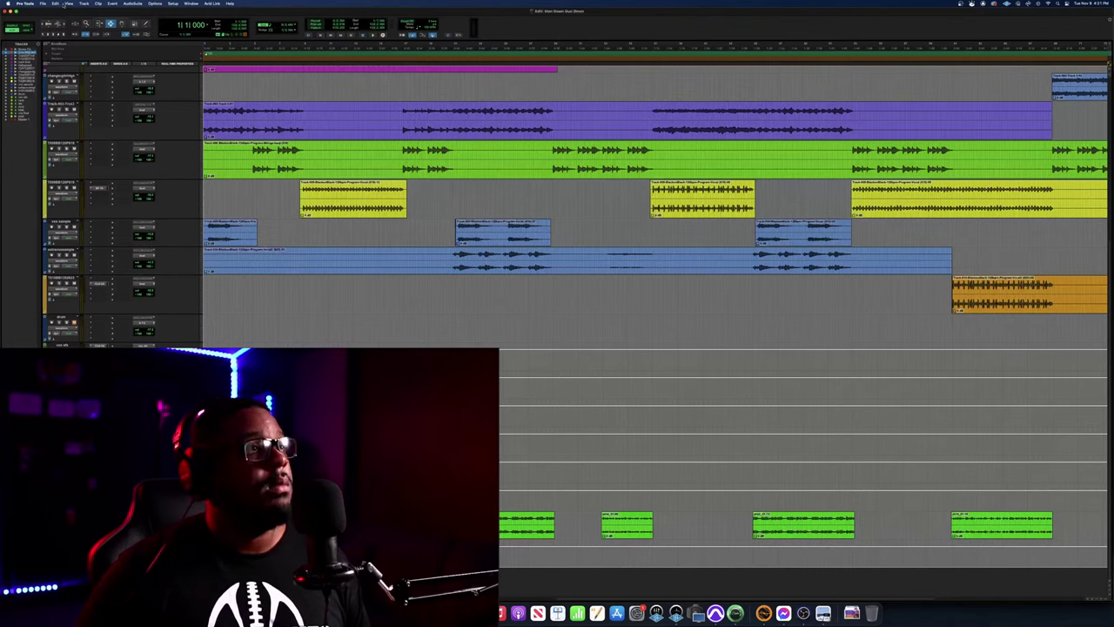
Bounce the selected mix offline as "Man Down Gun Down Final" with an MP3 copy, accepting the MP3 encoding options
left_click(43, 4)
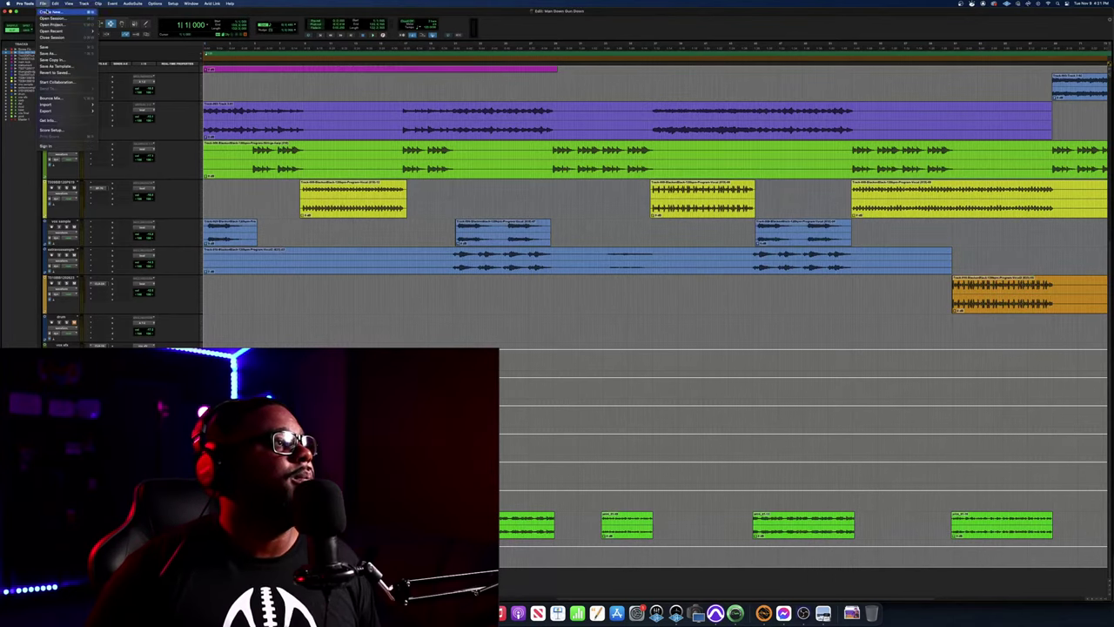
left_click(85, 99)
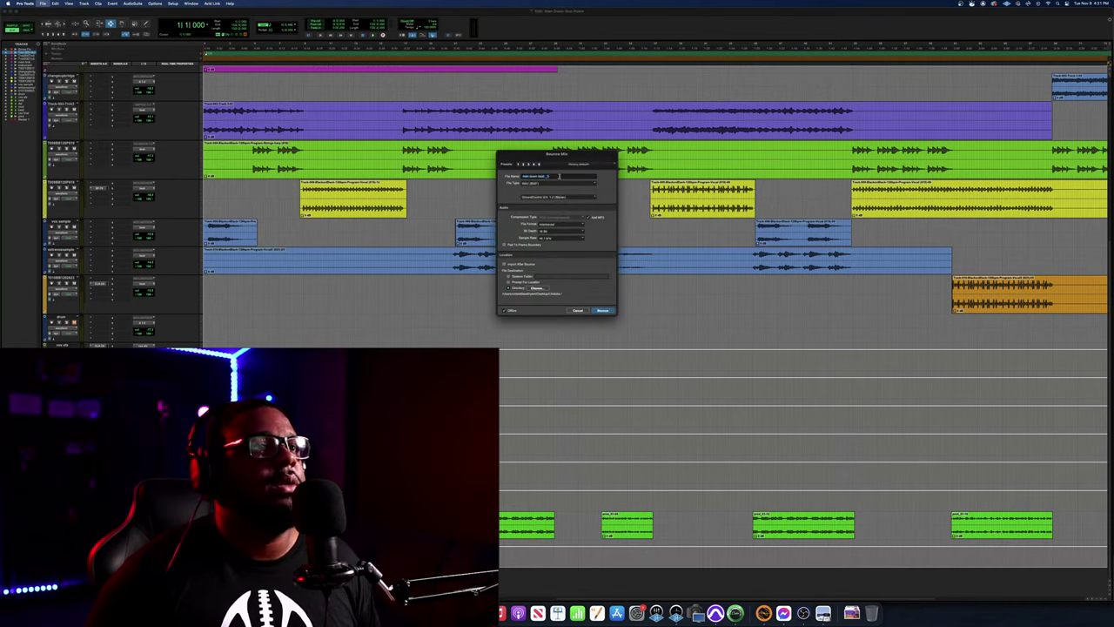
type("Ma")
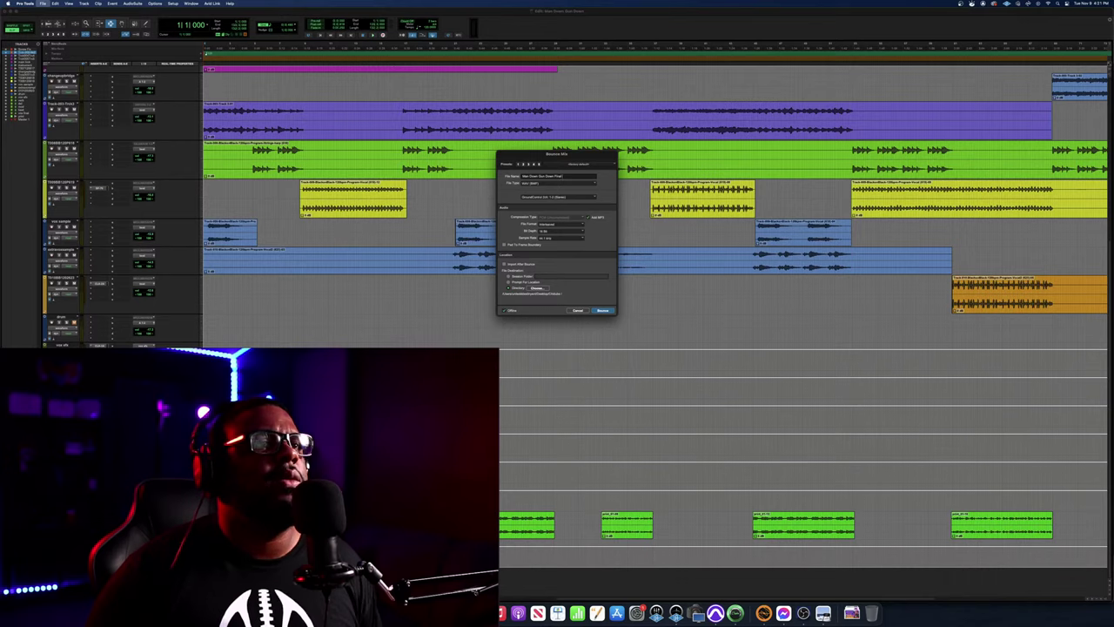
key("Return")
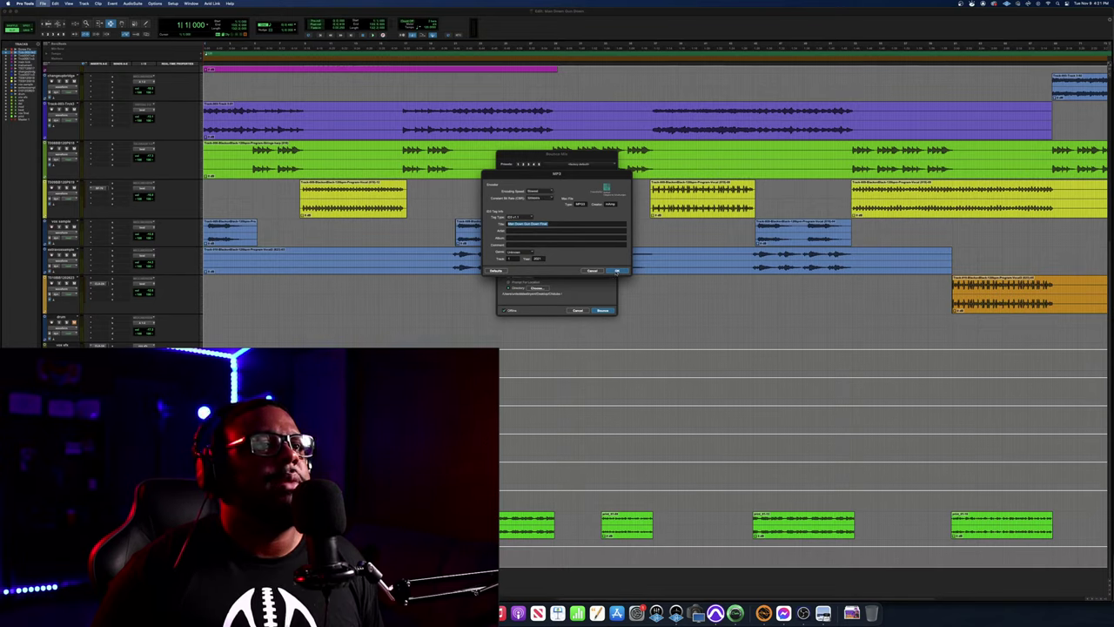
left_click(617, 271)
key("Return")
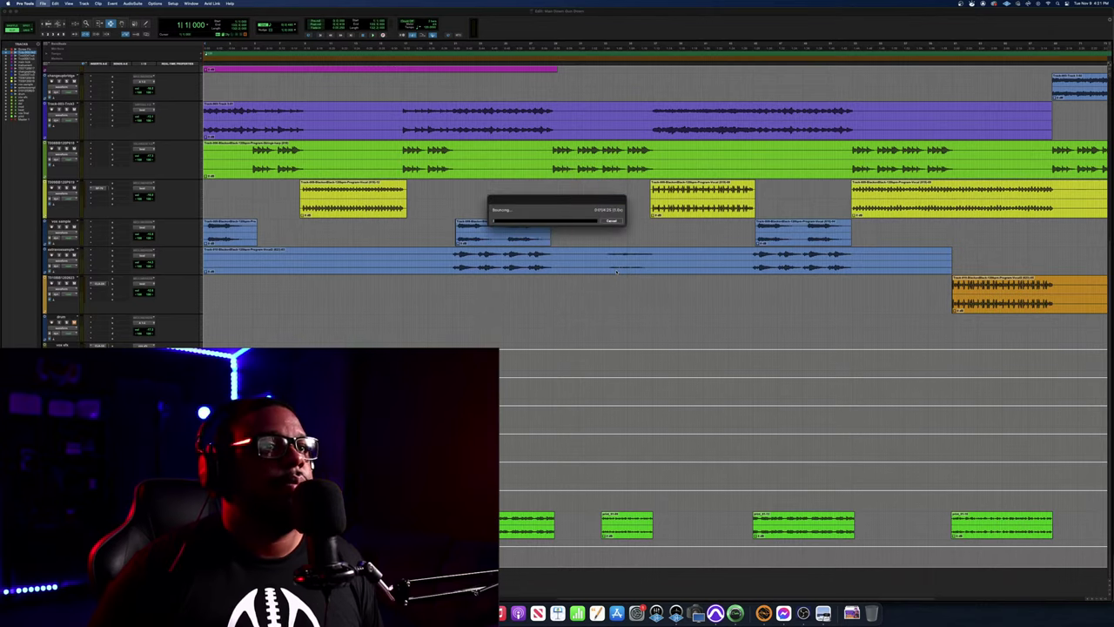
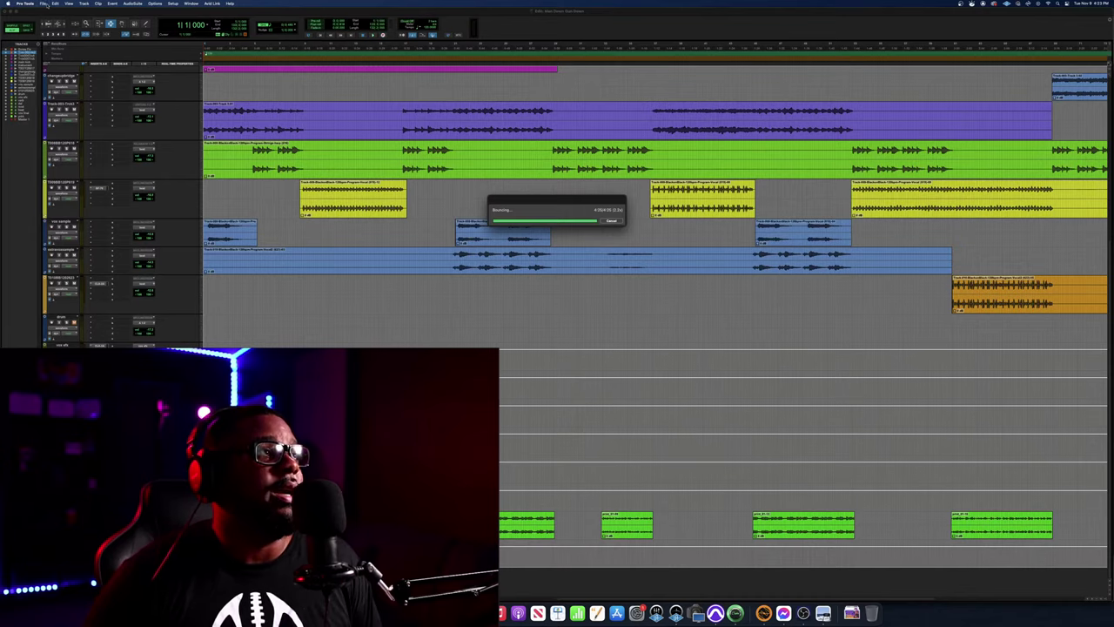
Save the session and look over the arrangement from the vocal tracks through to the song's end
left_click(42, 3)
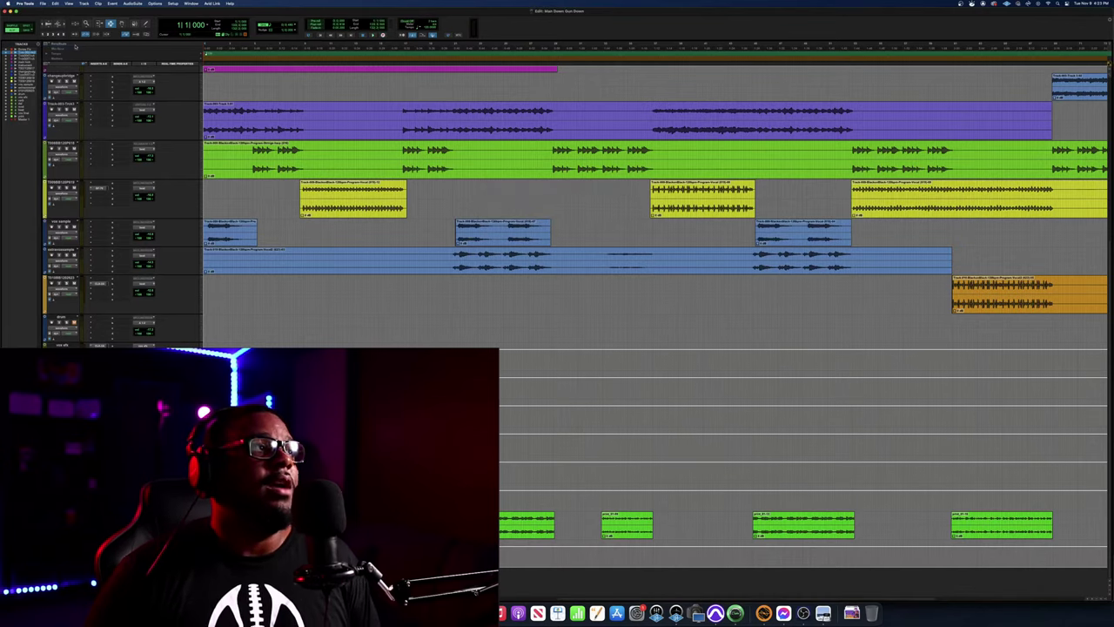
left_click(75, 47)
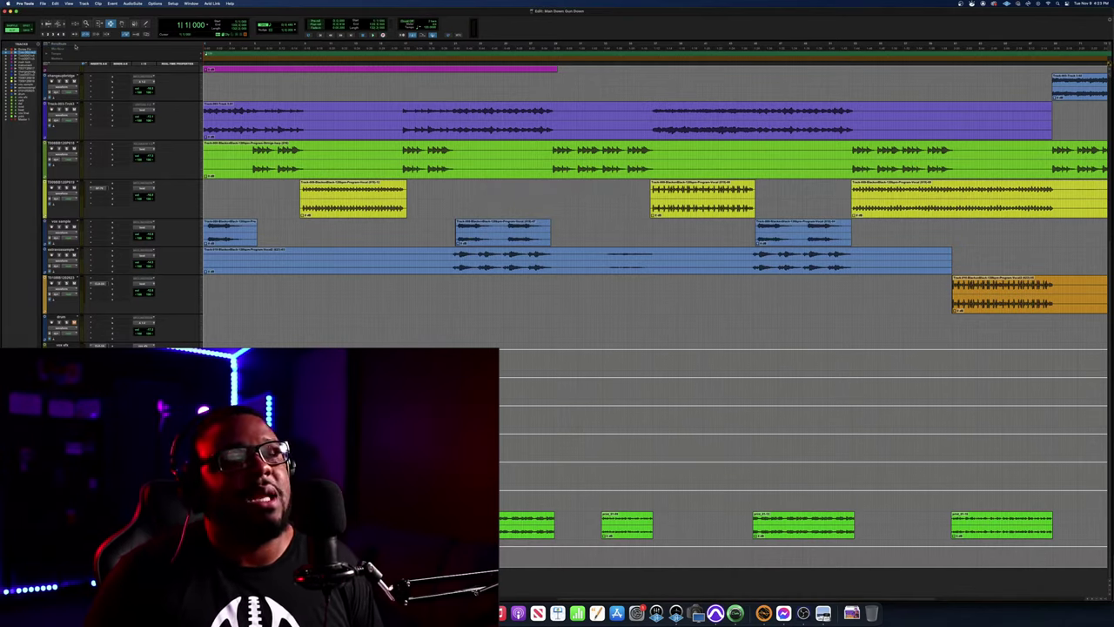
scroll(346, 93, "up", 5)
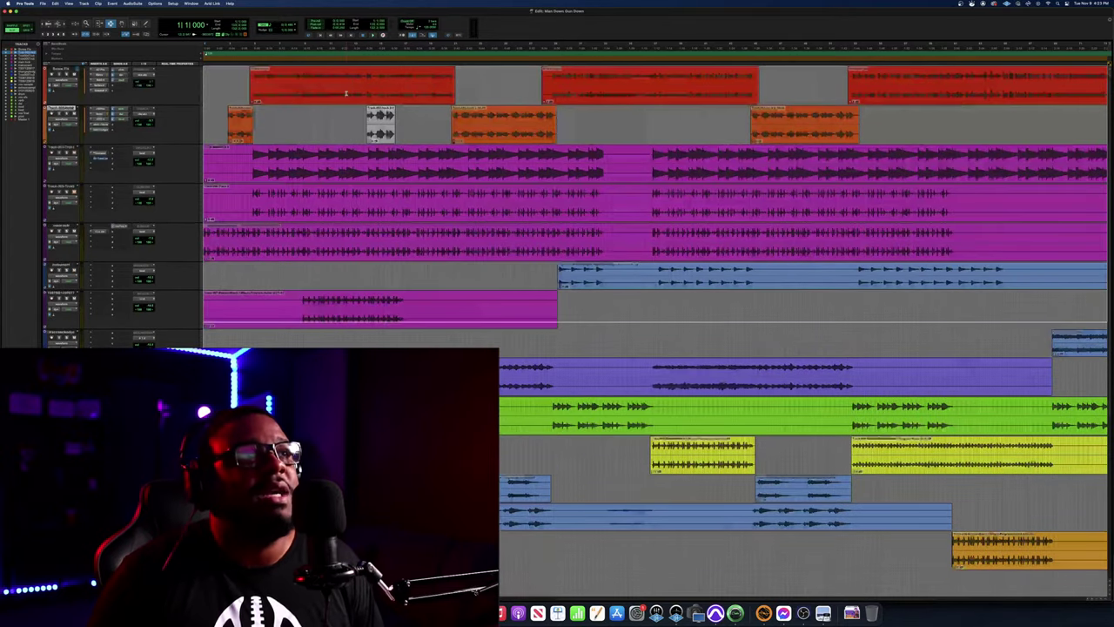
scroll(346, 93, "right", 5)
scroll(345, 93, "right", 3)
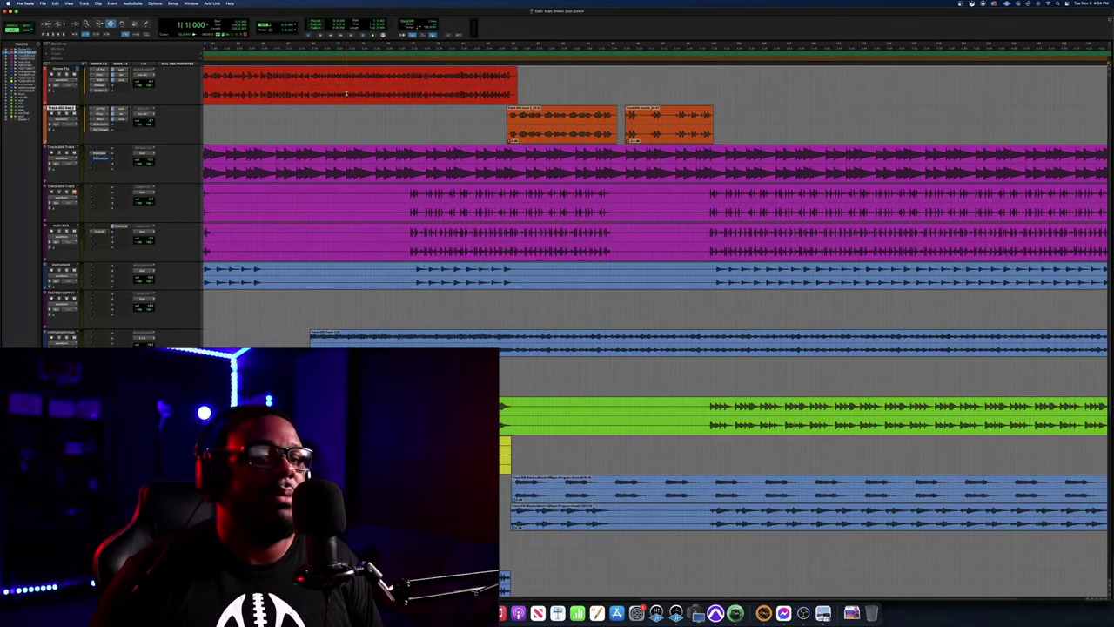
scroll(346, 94, "right", 5)
scroll(347, 93, "left", 10)
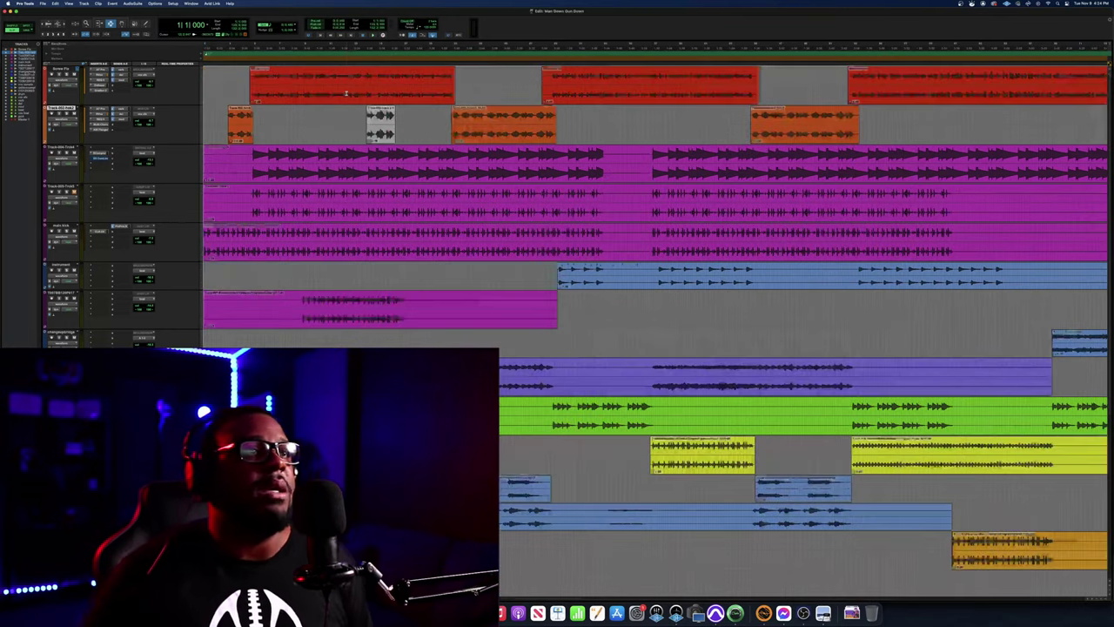
left_click(44, 4)
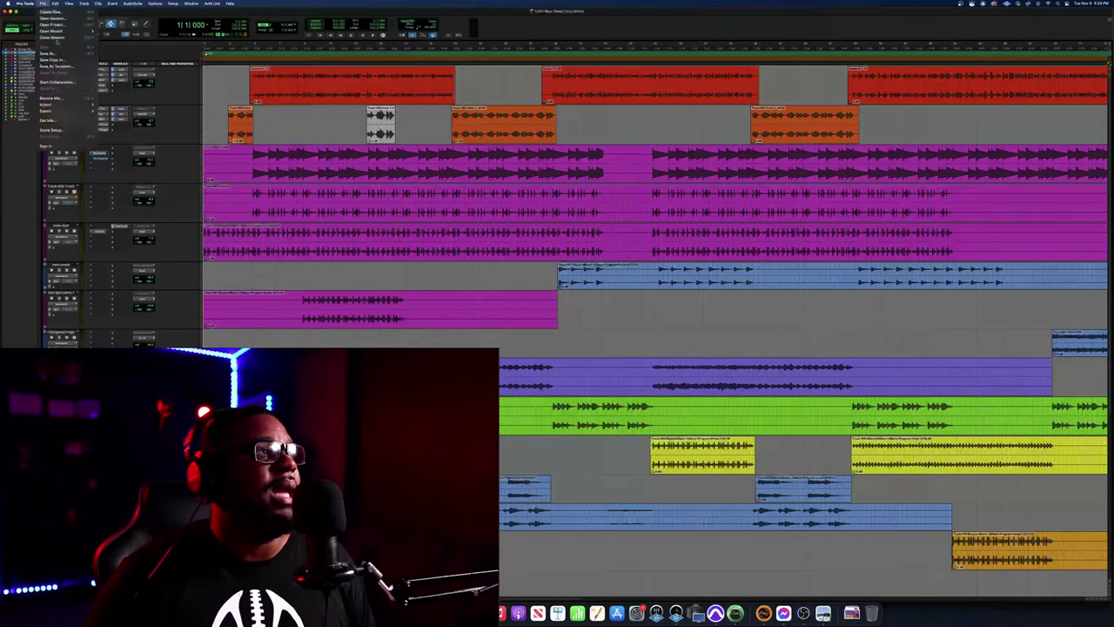
left_click(26, 82)
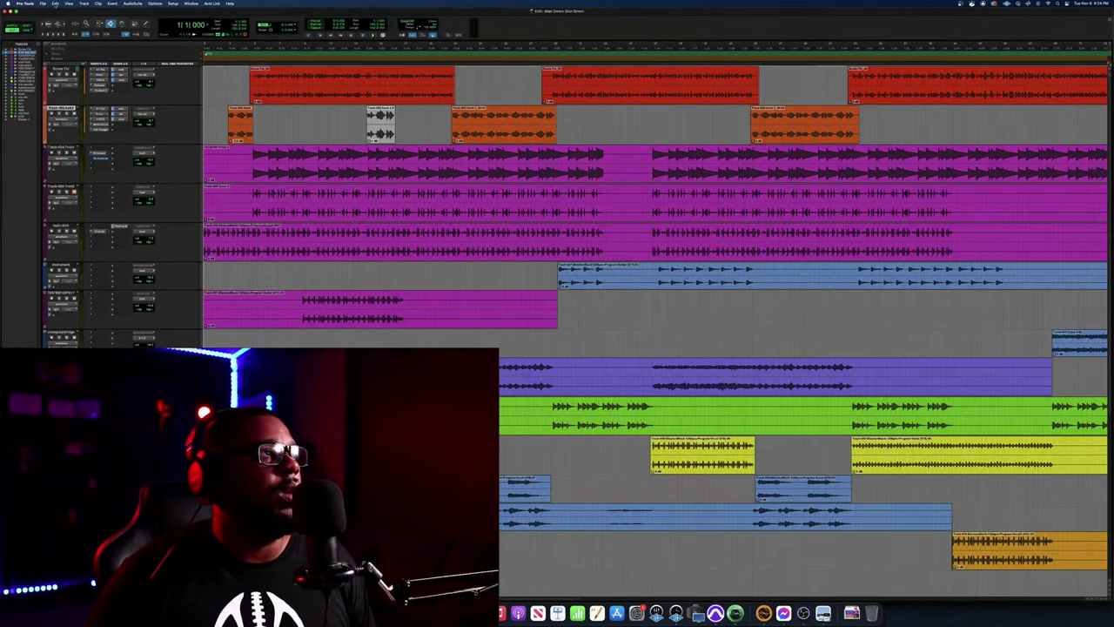
left_click(43, 4)
left_click(559, 85)
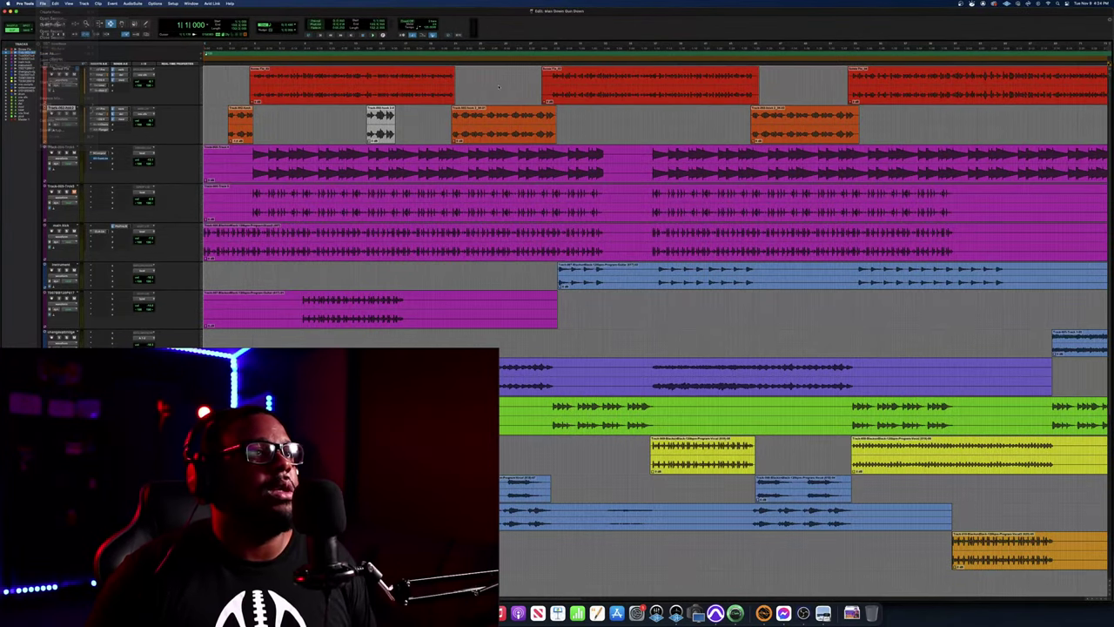
left_click(42, 3)
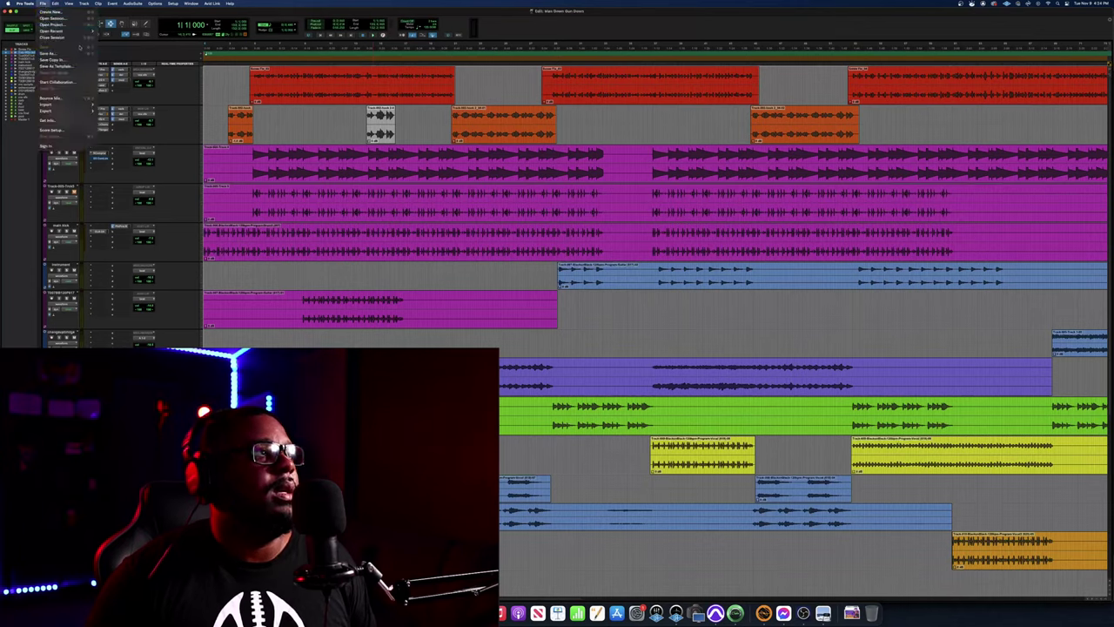
left_click(245, 82)
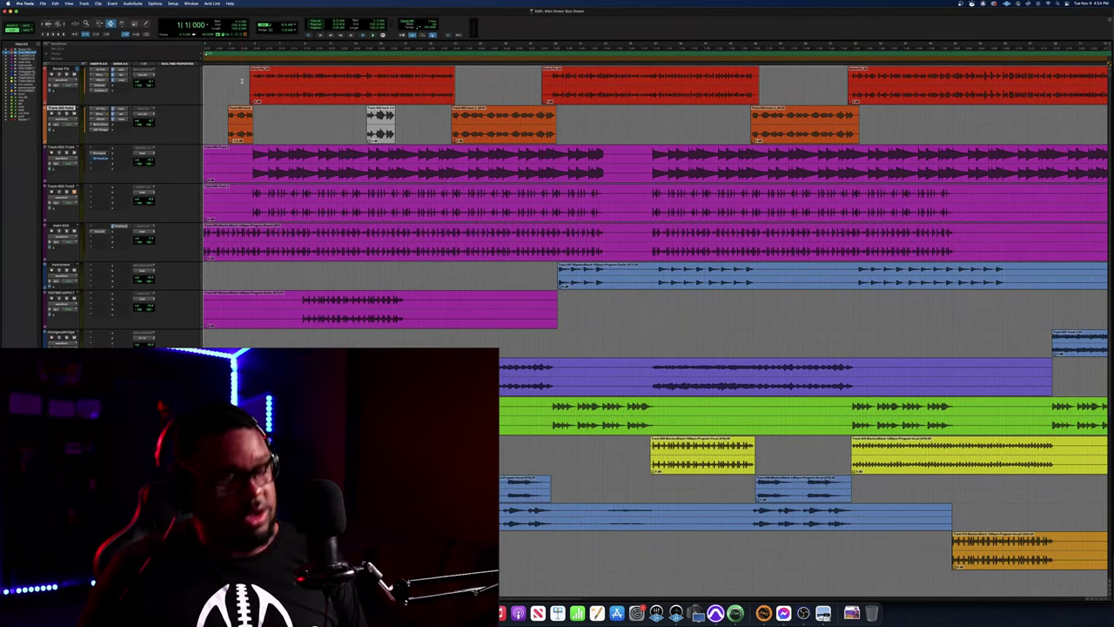
Quit Pro Tools
left_click(24, 4)
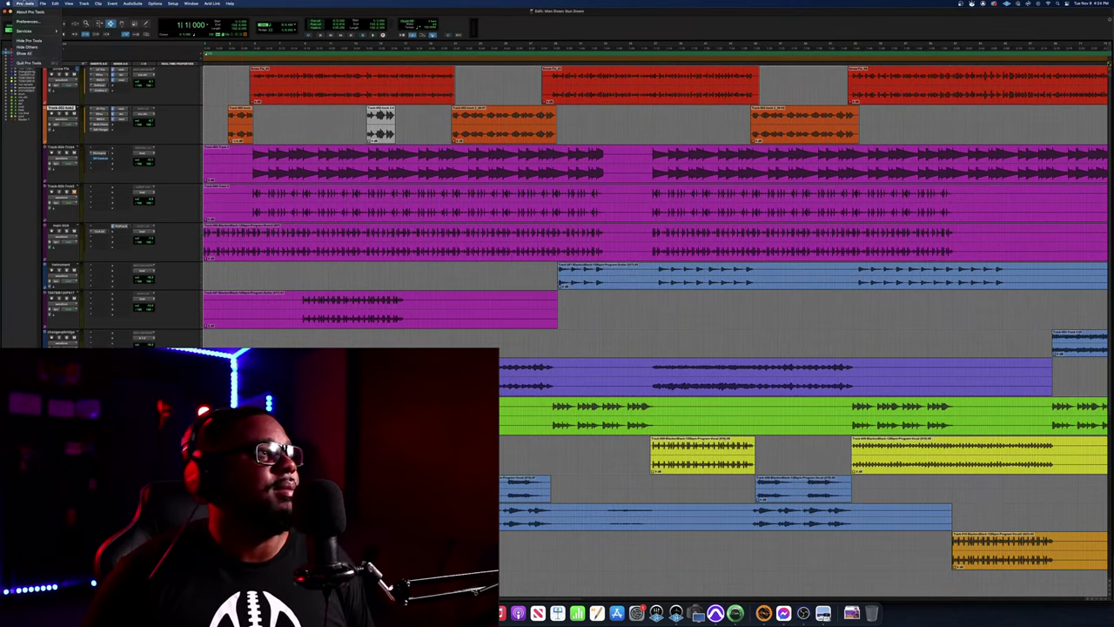
left_click(40, 63)
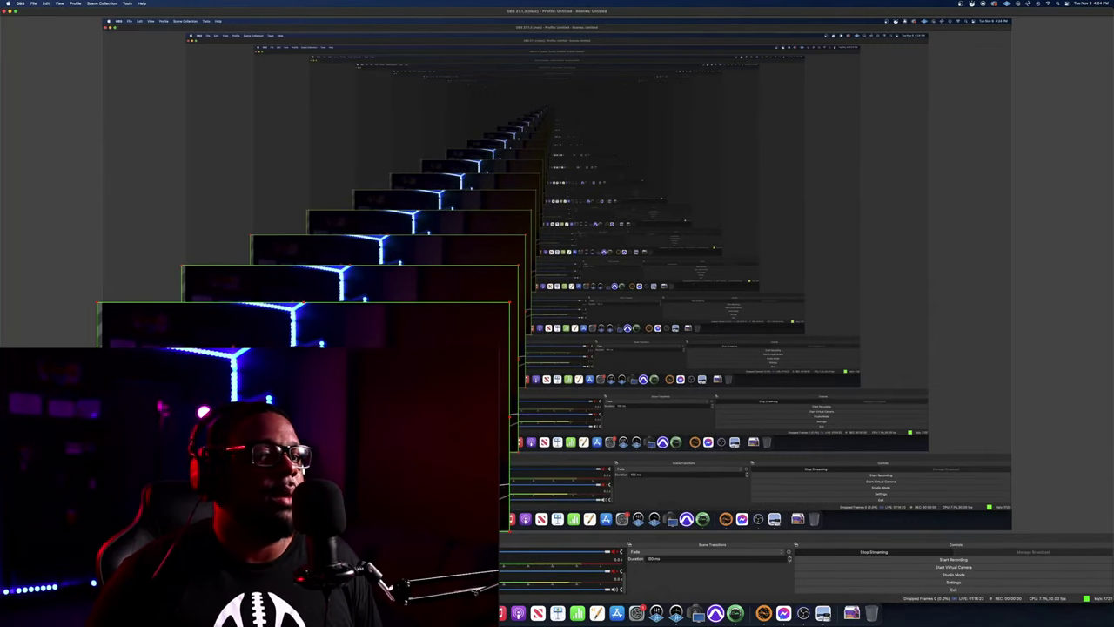
Launch Logic Pro from the Applications folder and ignore the incompatible Audio Units warning
left_click(244, 613)
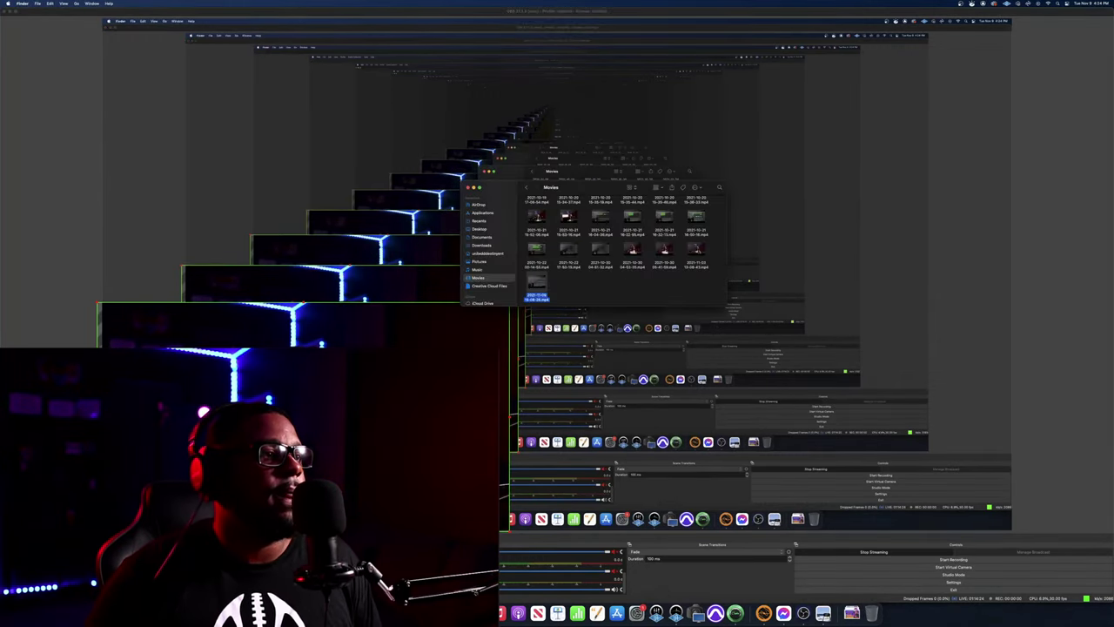
left_click(482, 212)
scroll(657, 262, "down", 2)
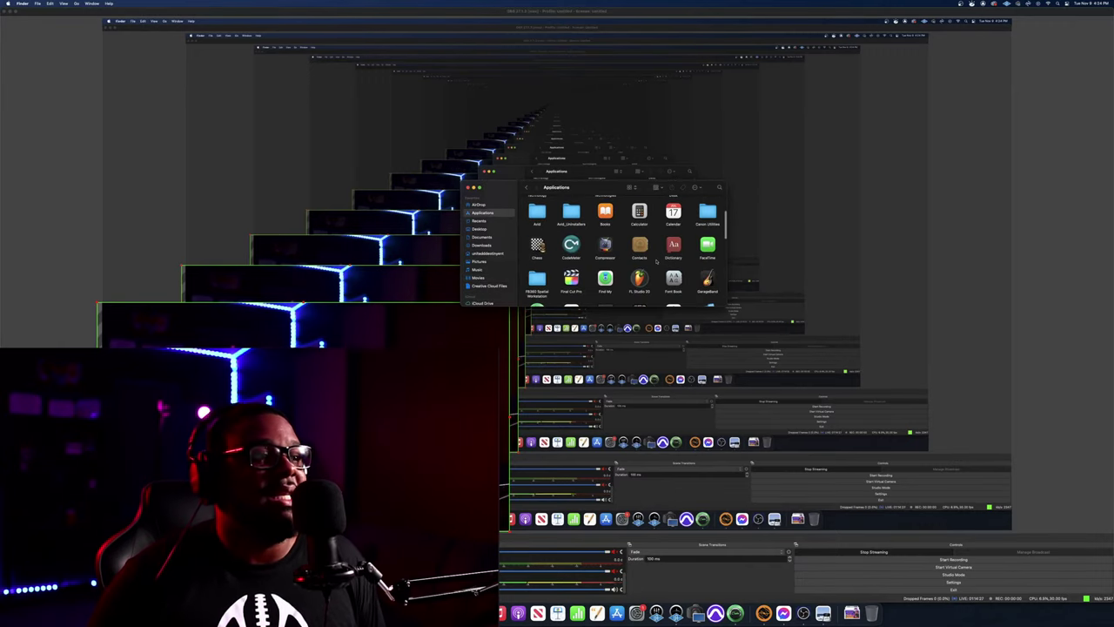
scroll(658, 262, "down", 3)
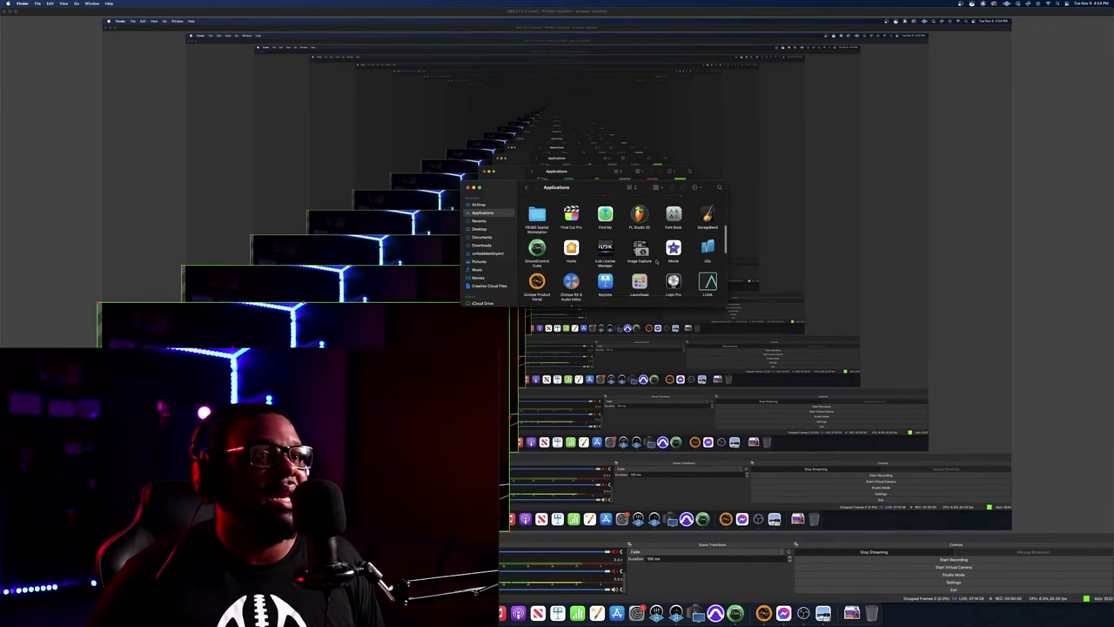
scroll(658, 262, "down", 2)
double_click(673, 248)
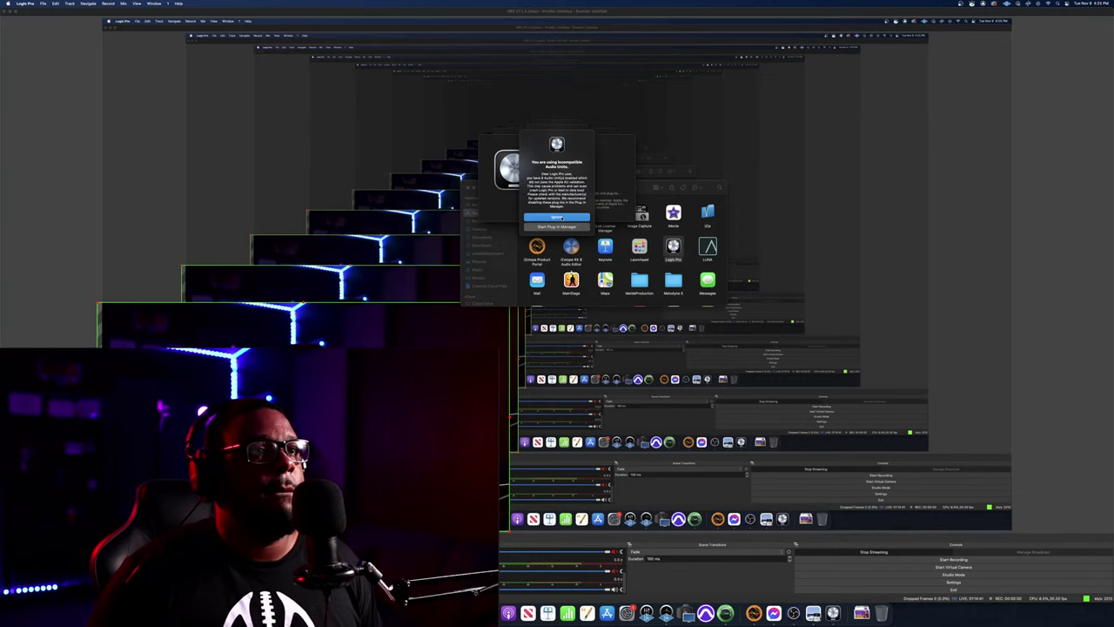
left_click(562, 217)
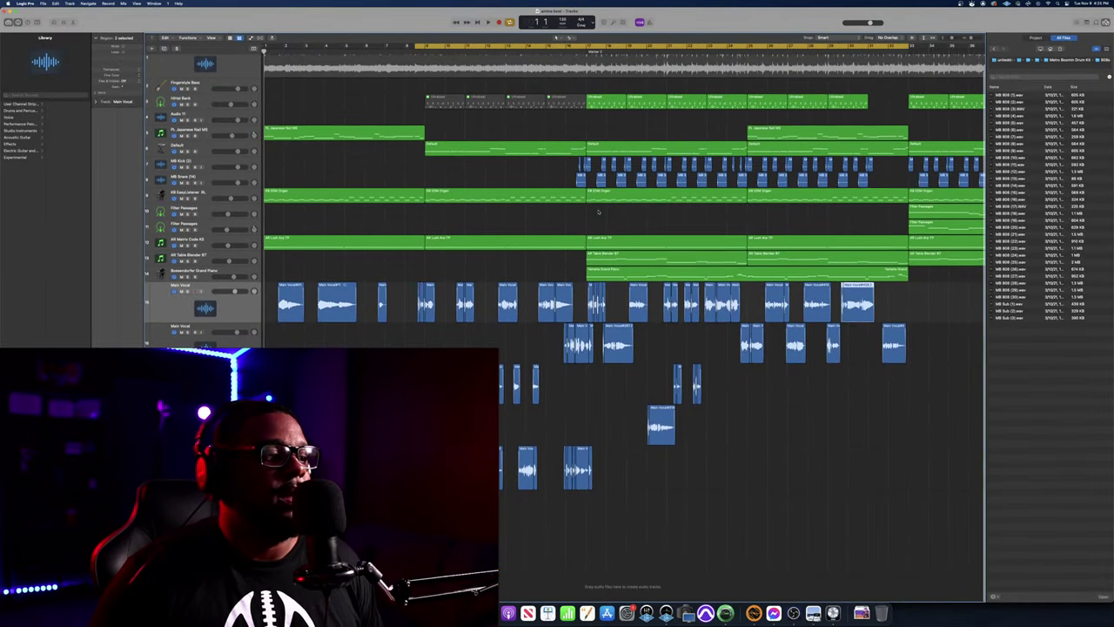
Play the song, check its audio levels in OBS, and return to Logic Pro
key("space")
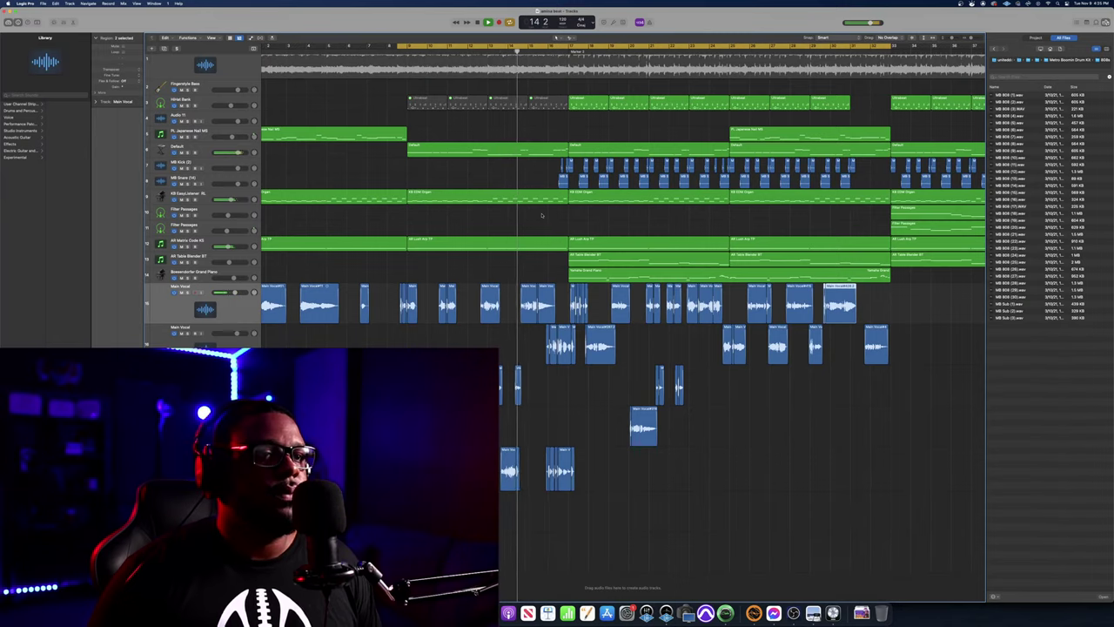
left_click(794, 613)
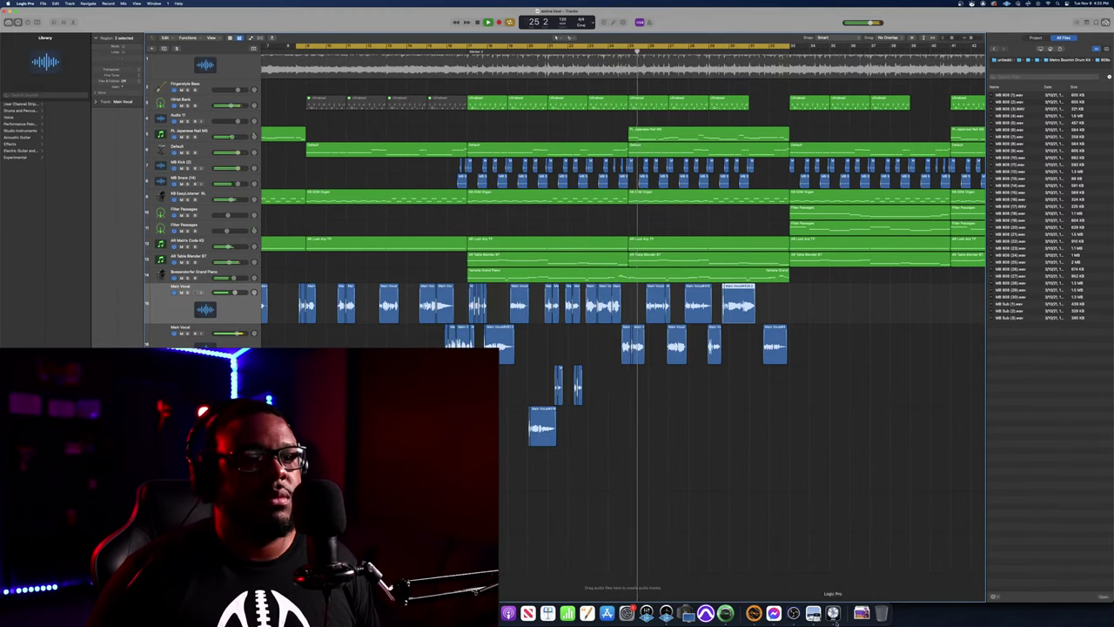
left_click(794, 615)
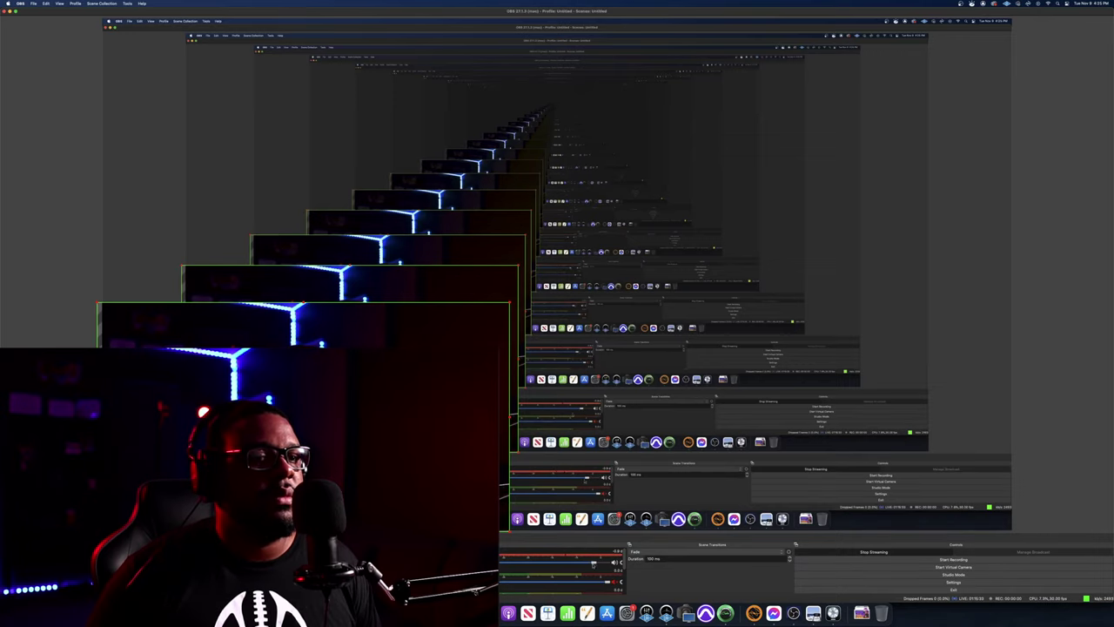
left_click(833, 613)
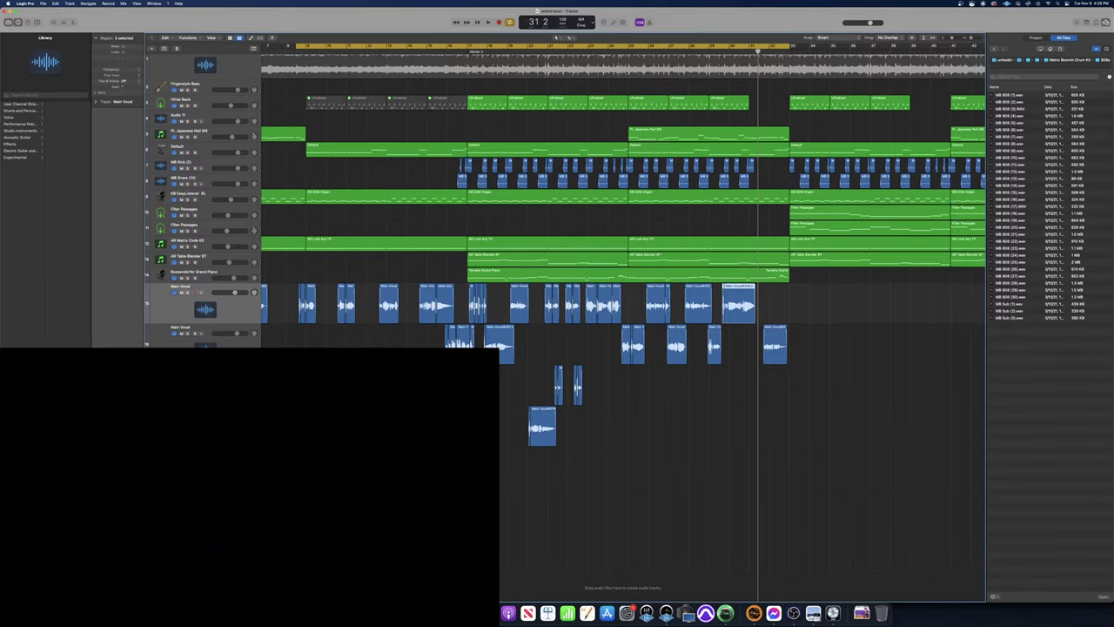
Play through the cycled section with the vocal regions deselected, following the arrangement, and switch to OBS once playback is stopped
scroll(624, 331, "left", 1)
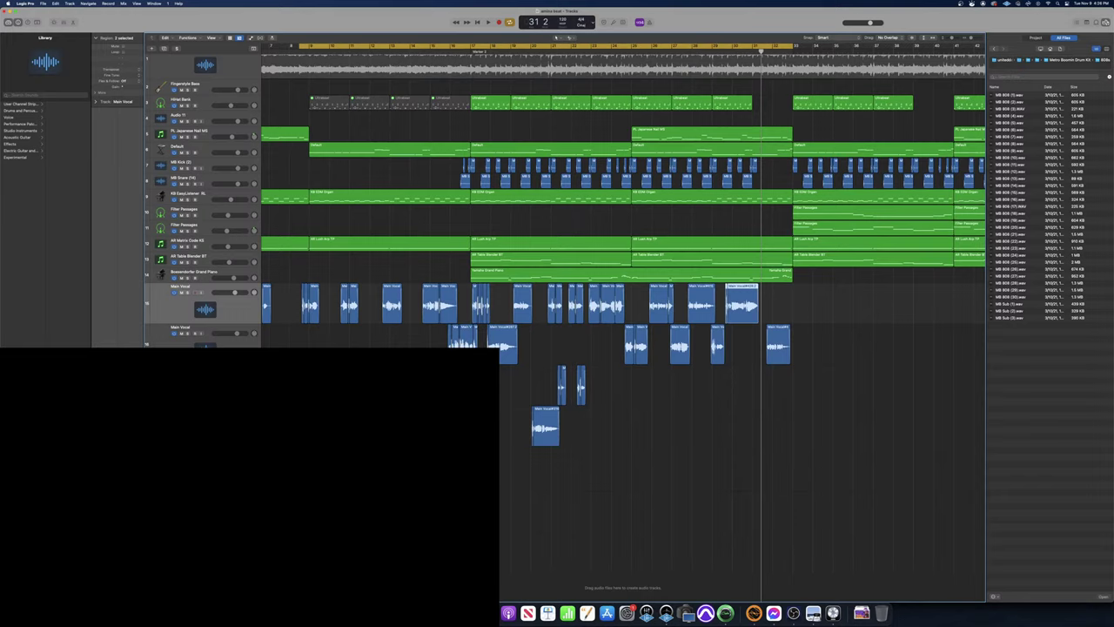
key("space")
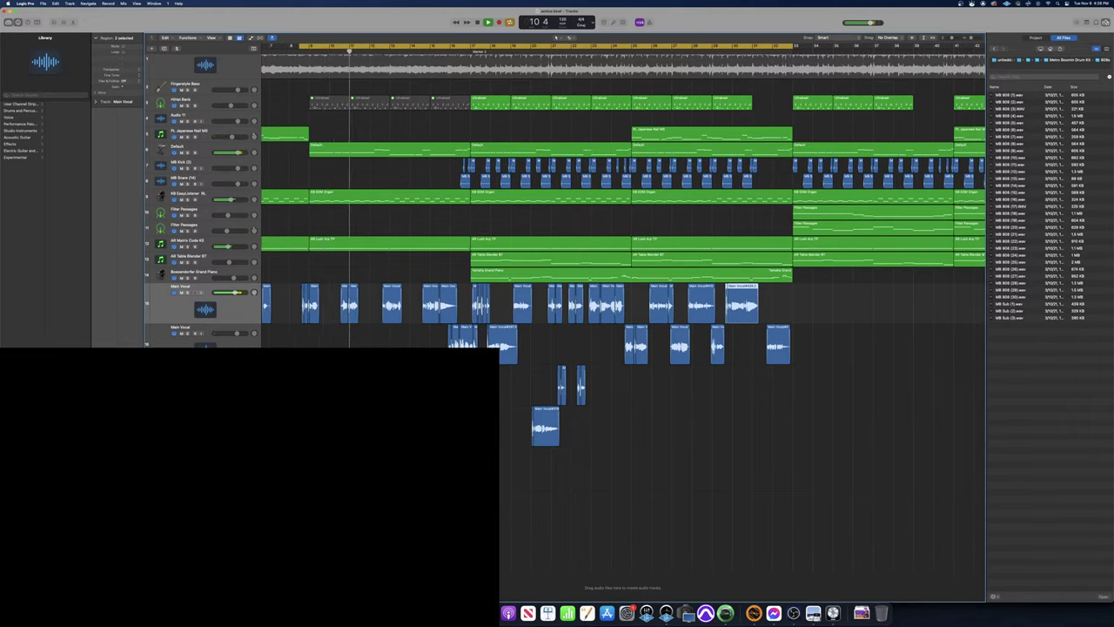
left_click(515, 501)
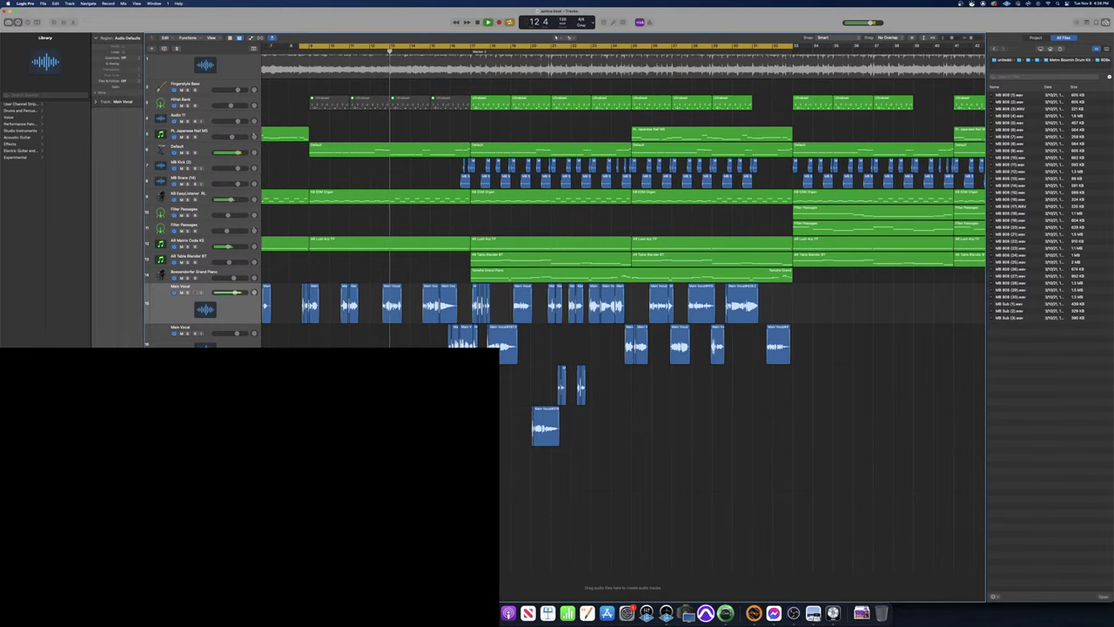
scroll(552, 479, "left", 3)
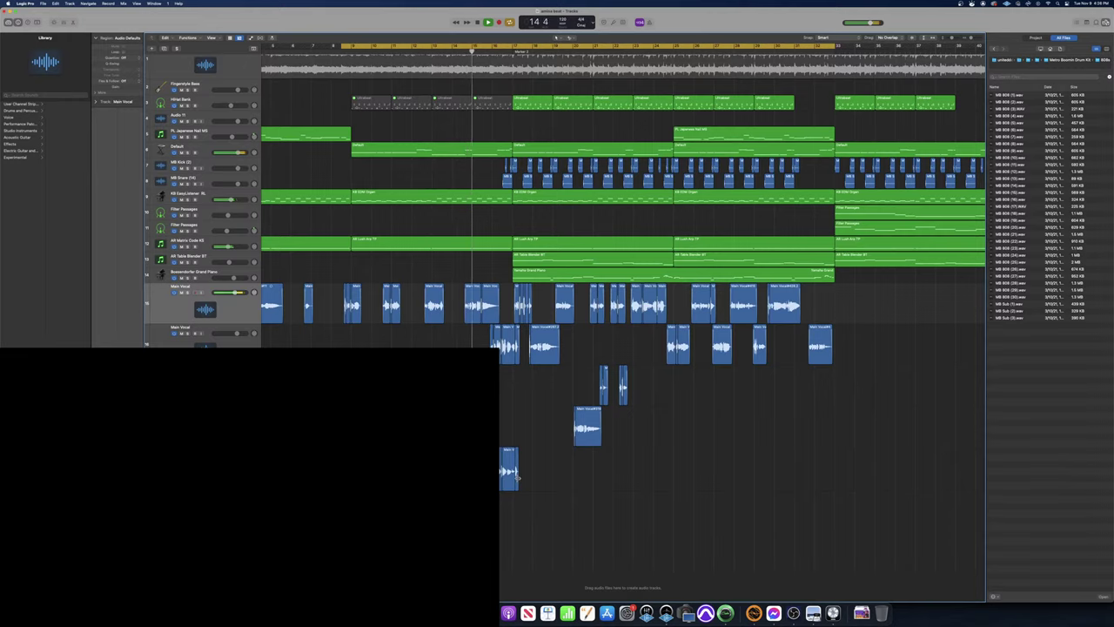
scroll(505, 468, "right", 1)
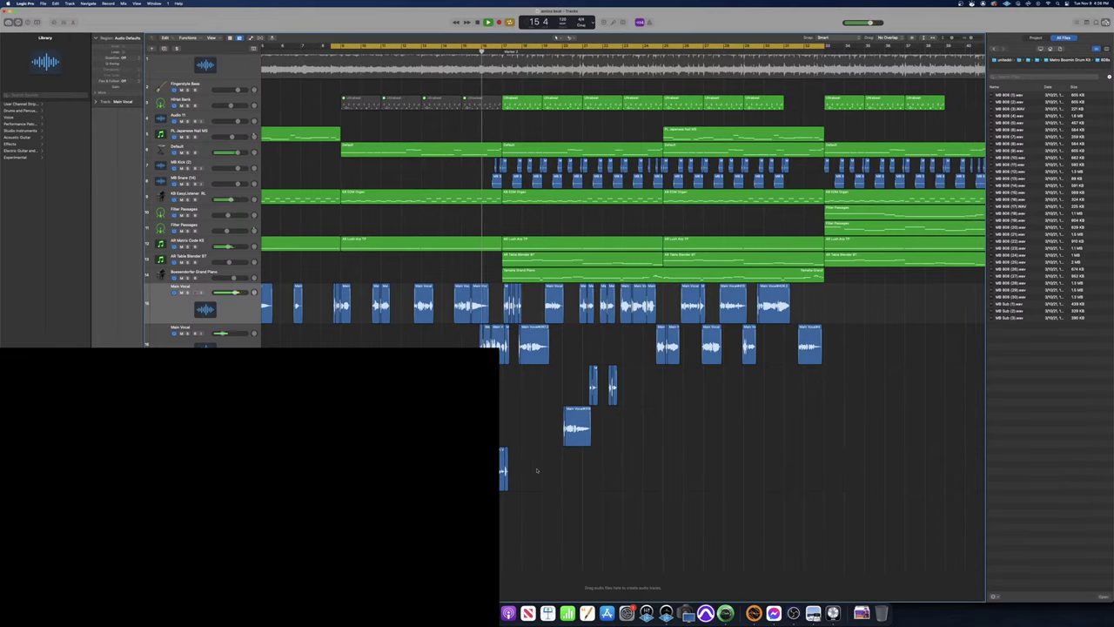
scroll(537, 470, "right", 3)
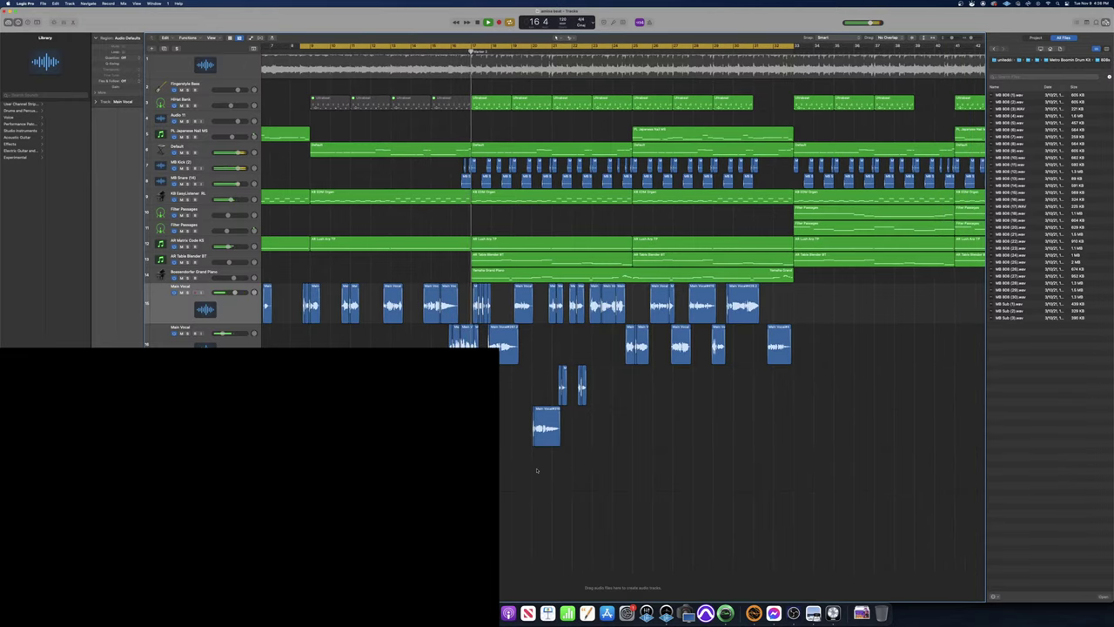
scroll(538, 471, "left", 2)
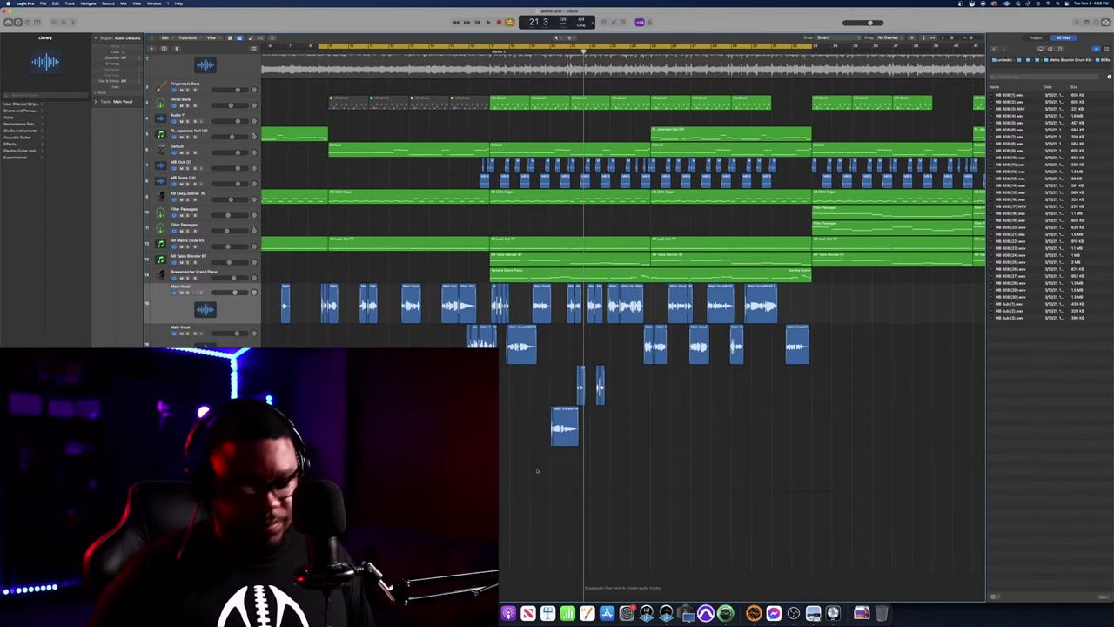
key("space")
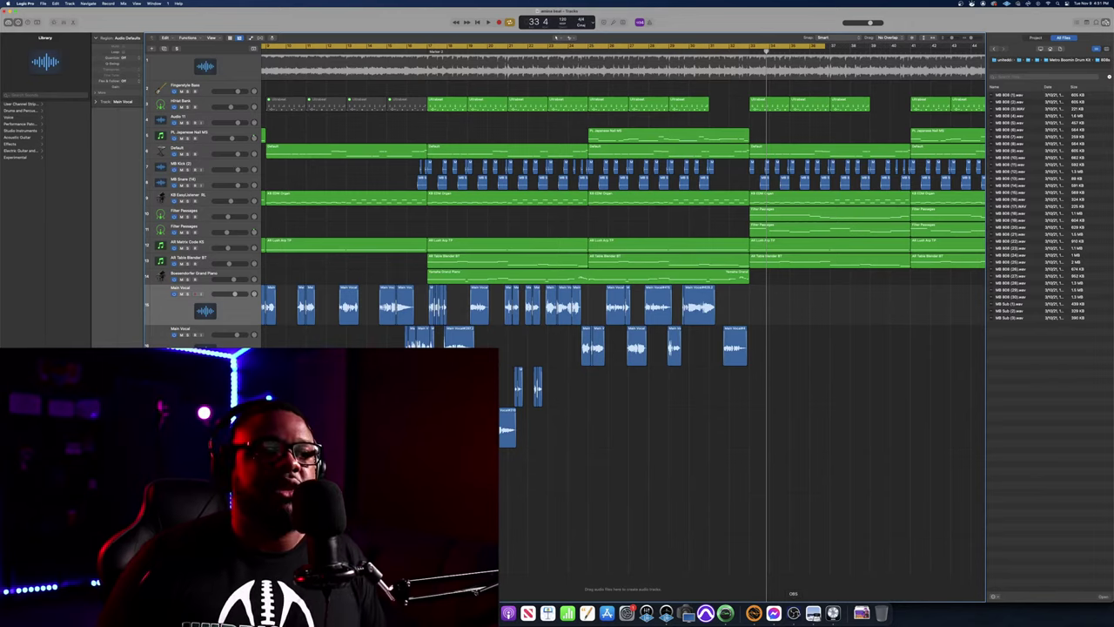
left_click(793, 613)
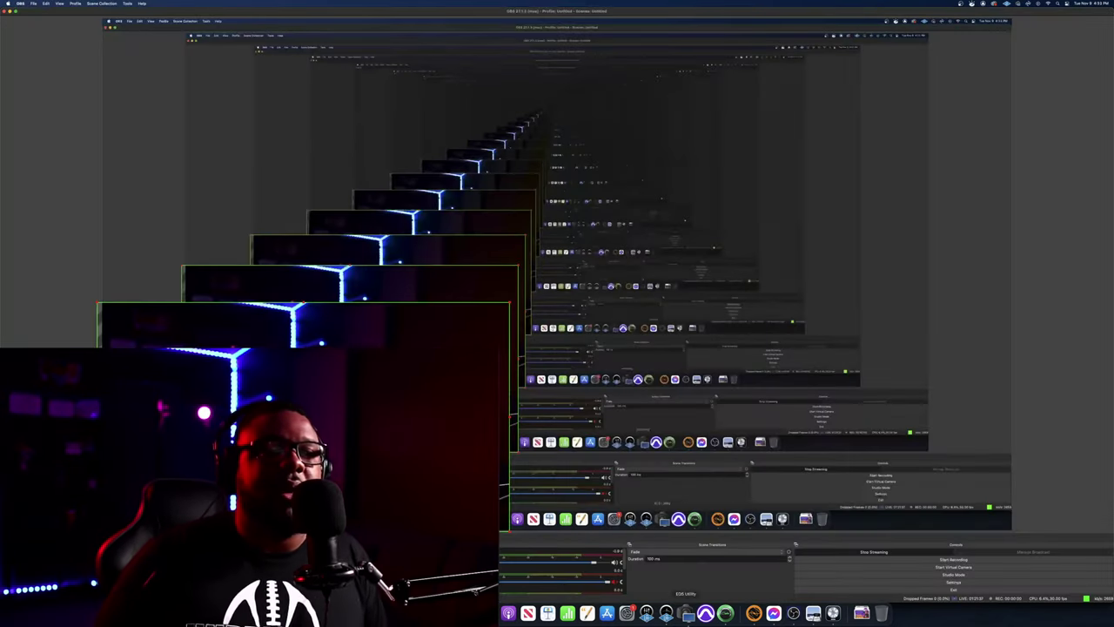